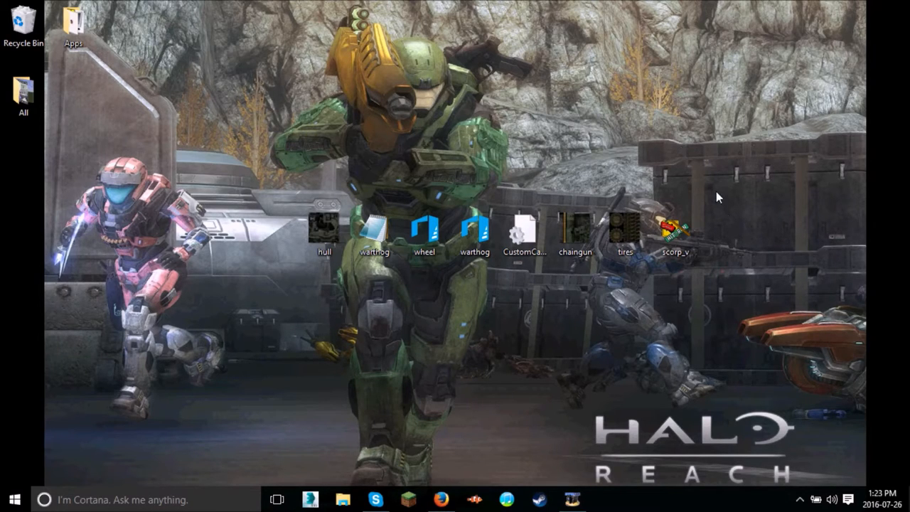
# - Browse File Explorer to D:\Program Files (x86)\The Simpsons - Hit & Run\Mods\Tutorial\CustomFiles
pyautogui.moveTo(714, 189); pyautogui.dragTo(341, 289)
pyautogui.click(342, 497)
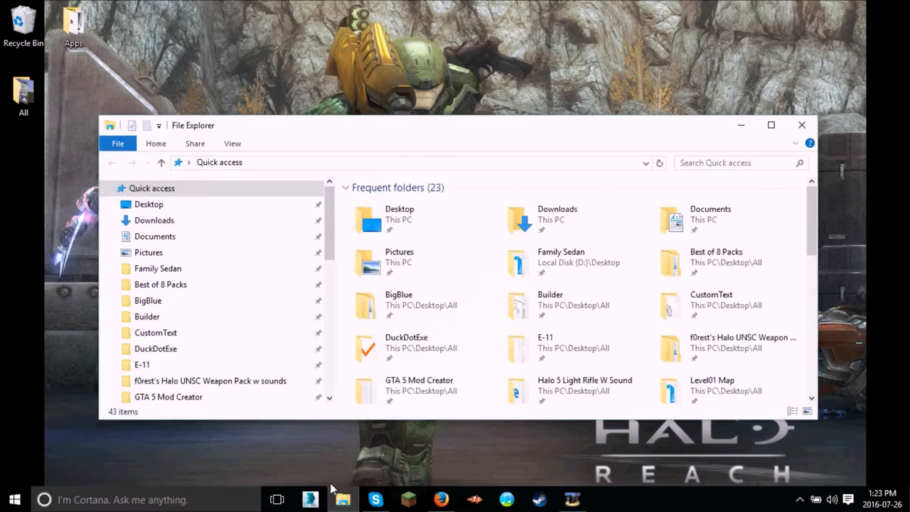
pyautogui.scroll(-1, 230, 372)
pyautogui.scroll(-2, 226, 372)
pyautogui.scroll(-2, 220, 370)
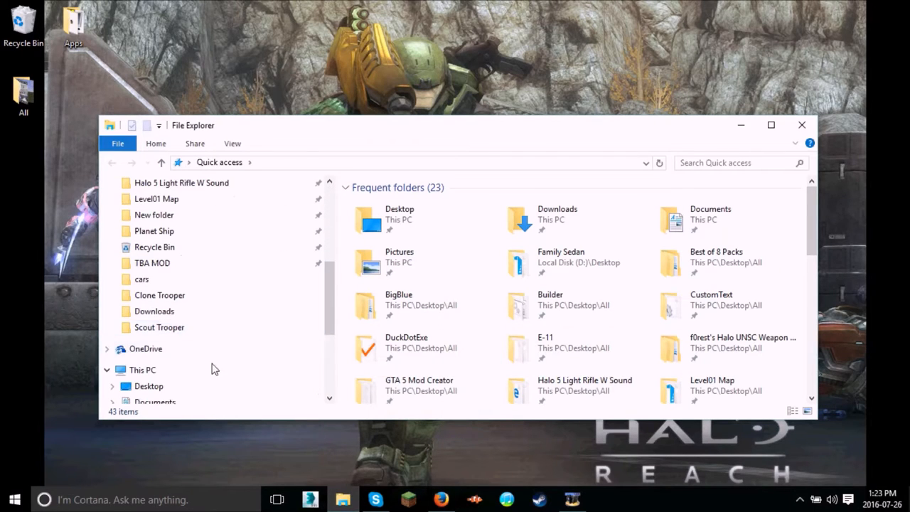
pyautogui.scroll(-3, 185, 359)
pyautogui.scroll(-2, 128, 341)
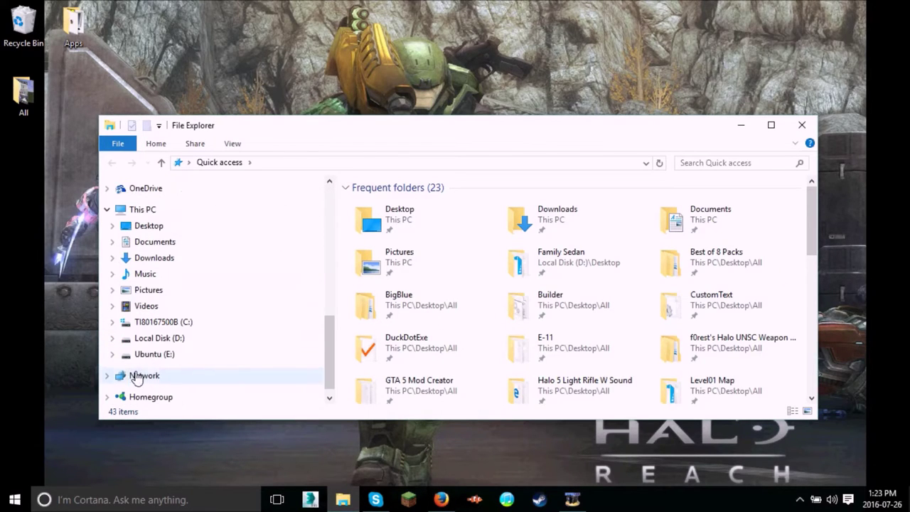
pyautogui.click(112, 337)
pyautogui.click(170, 359)
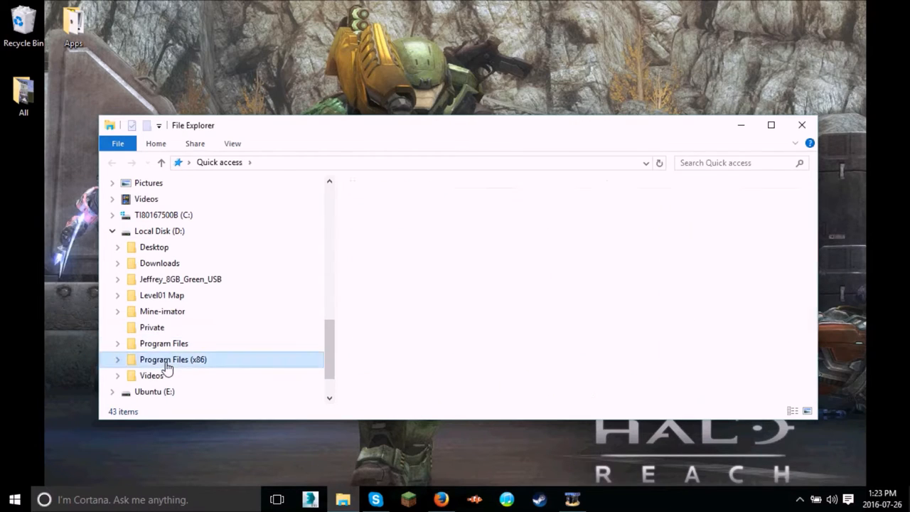
pyautogui.scroll(-1, 402, 376)
pyautogui.doubleClick(398, 384)
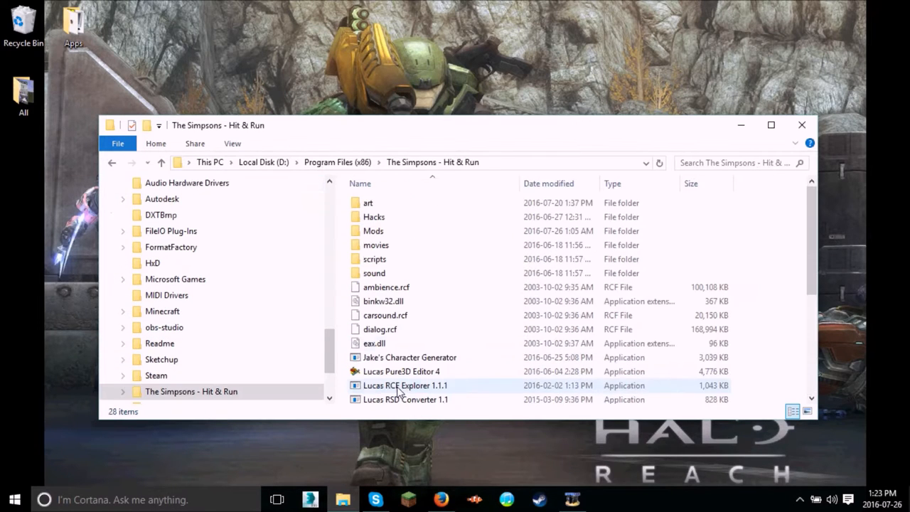
pyautogui.scroll(-3, 469, 322)
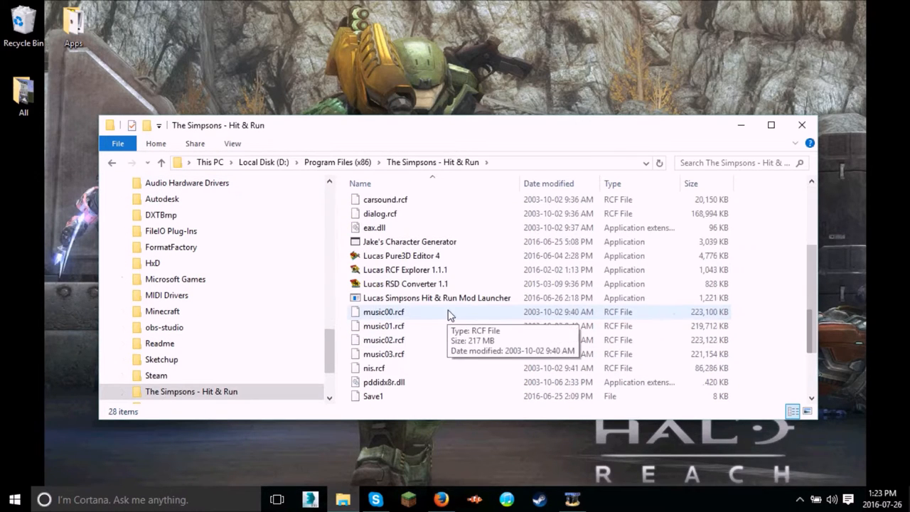
pyautogui.scroll(2, 455, 316)
pyautogui.doubleClick(391, 215)
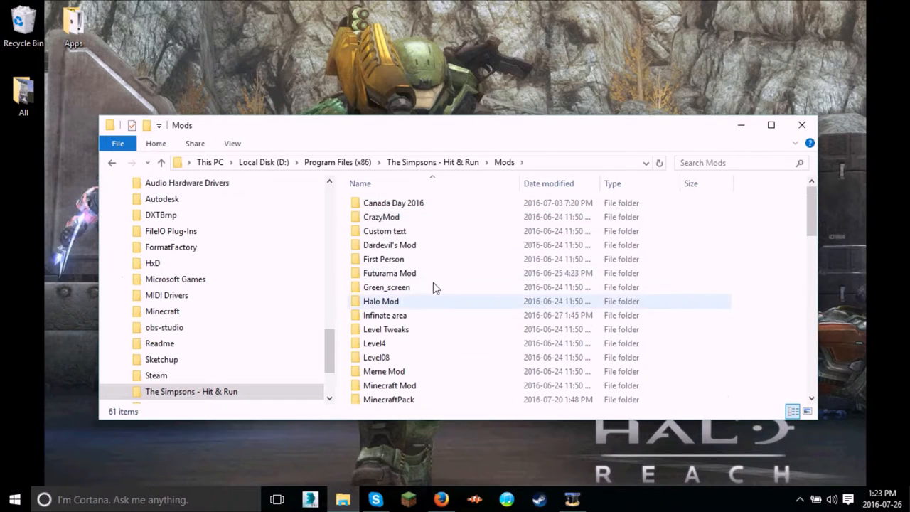
pyautogui.scroll(-5, 430, 305)
pyautogui.doubleClick(410, 312)
pyautogui.moveTo(500, 316); pyautogui.dragTo(304, 143)
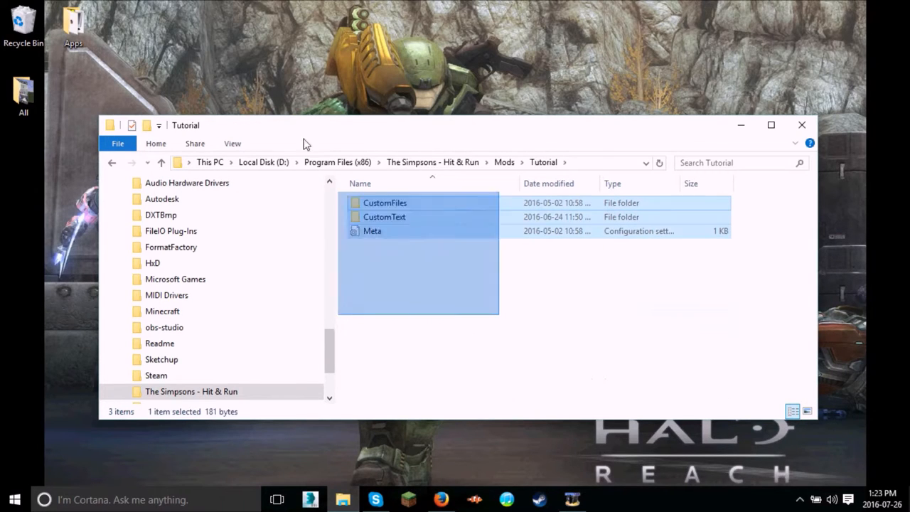
pyautogui.click(581, 309)
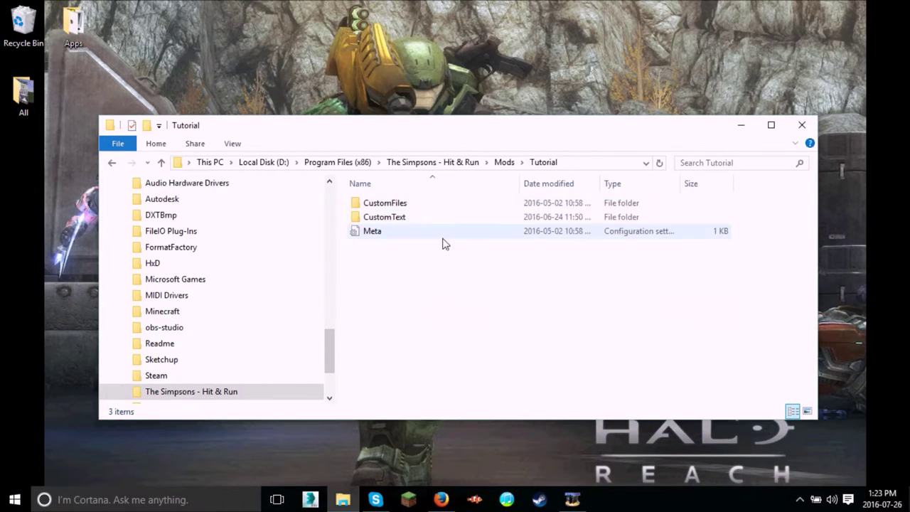
pyautogui.doubleClick(422, 206)
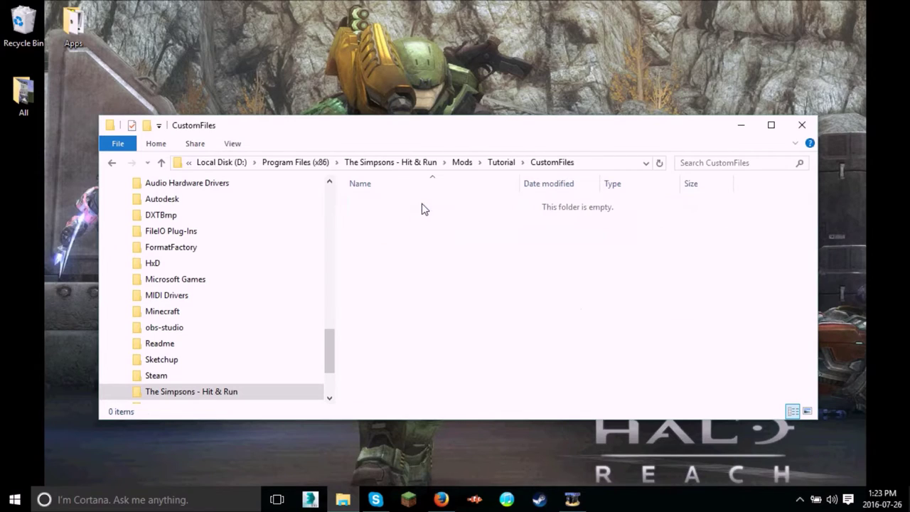
# - Create an 'art' folder in CustomFiles and a 'cars' folder inside it
pyautogui.click(149, 131)
pyautogui.write('art')
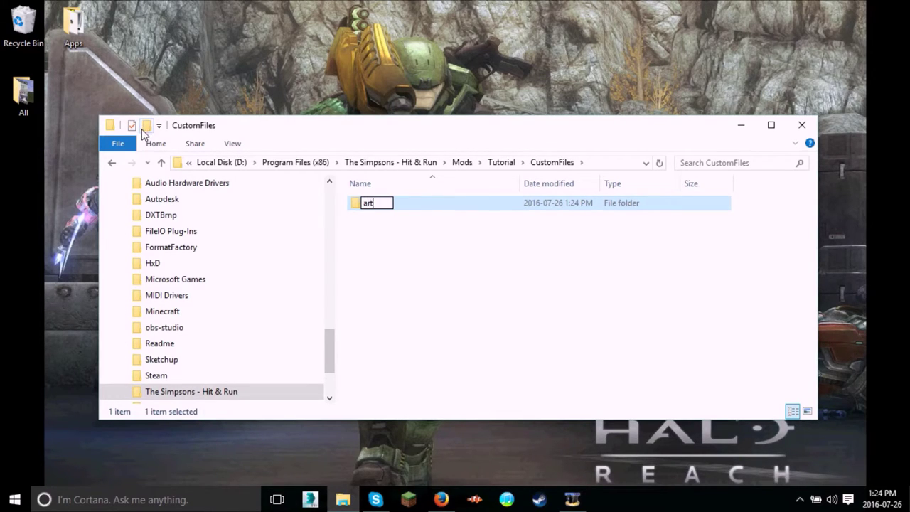
pyautogui.press('Return')
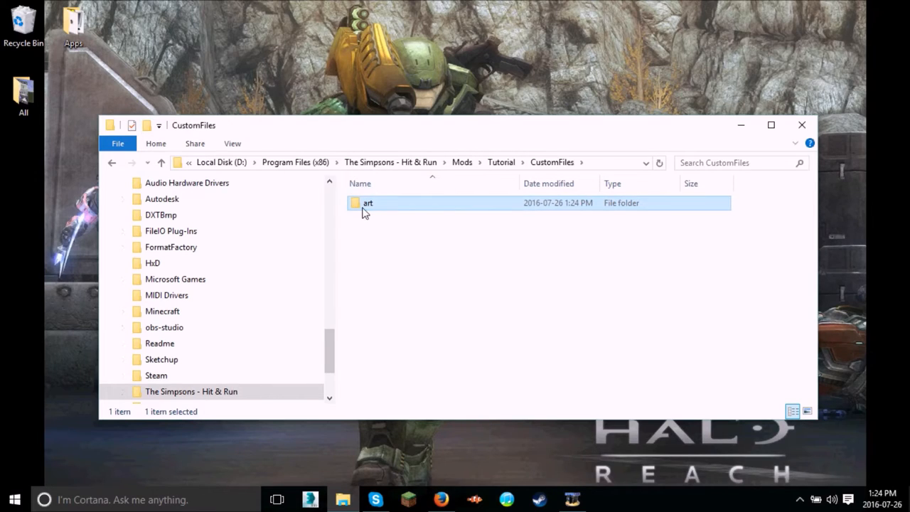
pyautogui.doubleClick(364, 204)
pyautogui.click(141, 128)
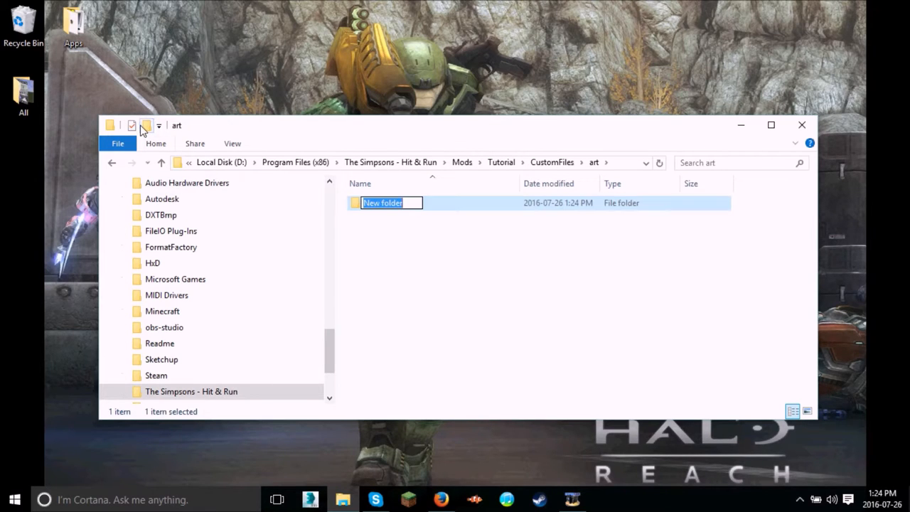
pyautogui.doubleClick(383, 208)
# - Copy scorp_v from the desktop into the cars folder and view it in Pure3D Editor
pyautogui.moveTo(346, 140)
pyautogui.mouseDown()
pyautogui.moveTo(422, 234)
pyautogui.moveTo(378, 278)
pyautogui.mouseUp()
pyautogui.moveTo(688, 256); pyautogui.dragTo(768, 290)
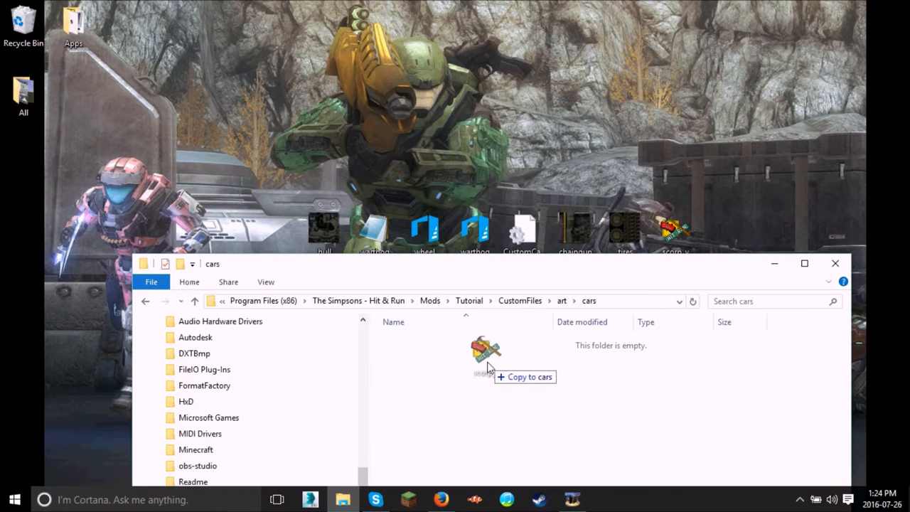
pyautogui.moveTo(488, 367); pyautogui.dragTo(488, 367)
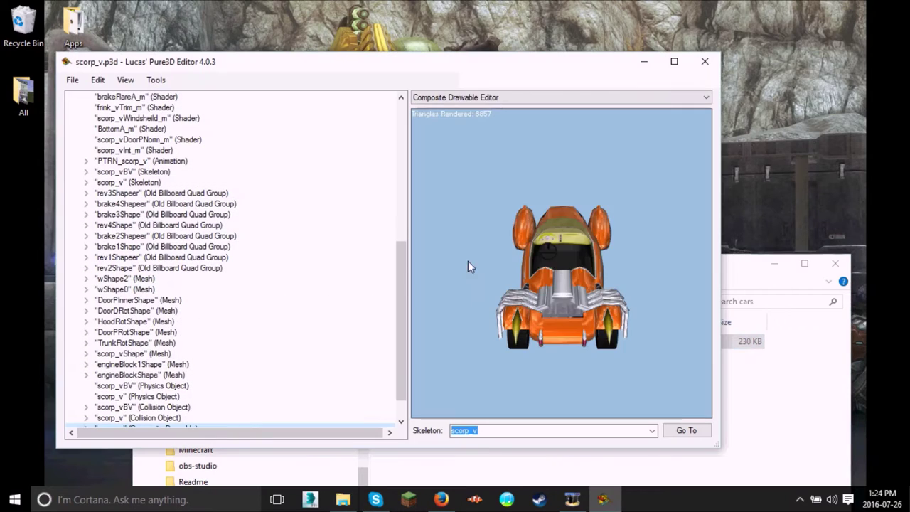
pyautogui.moveTo(467, 260)
pyautogui.mouseDown()
pyautogui.moveTo(769, 209)
pyautogui.moveTo(552, 224)
pyautogui.mouseUp()
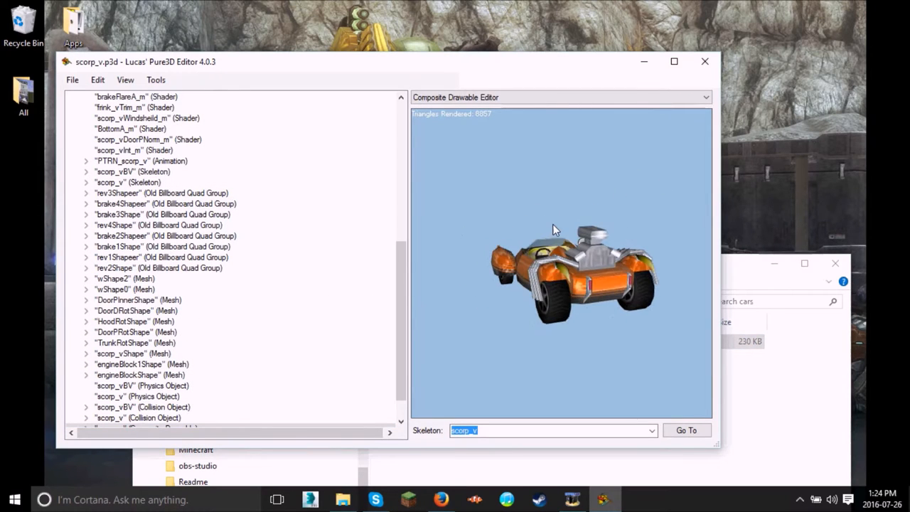
pyautogui.scroll(4, 329, 276)
pyautogui.scroll(5, 248, 263)
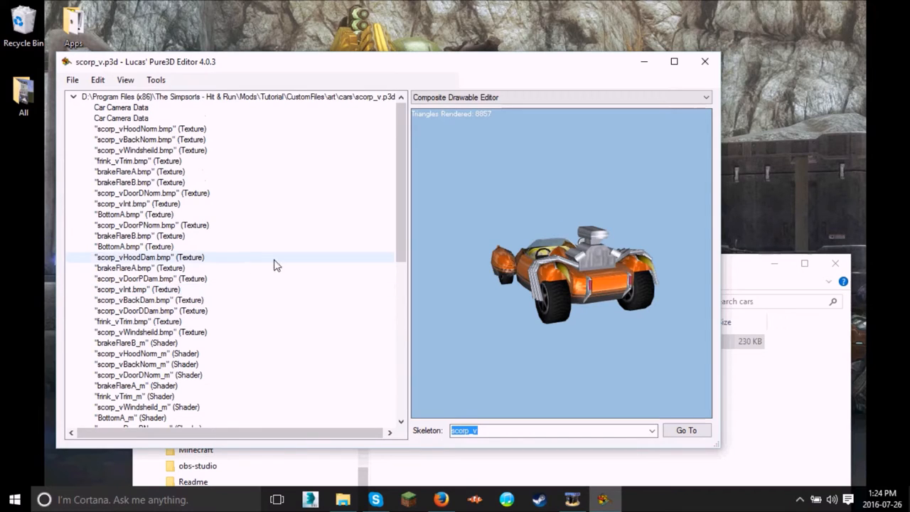
# - Close the editor, maximise the cars folder window and reopen scorp_v
pyautogui.moveTo(553, 259); pyautogui.dragTo(406, 273)
pyautogui.click(704, 62)
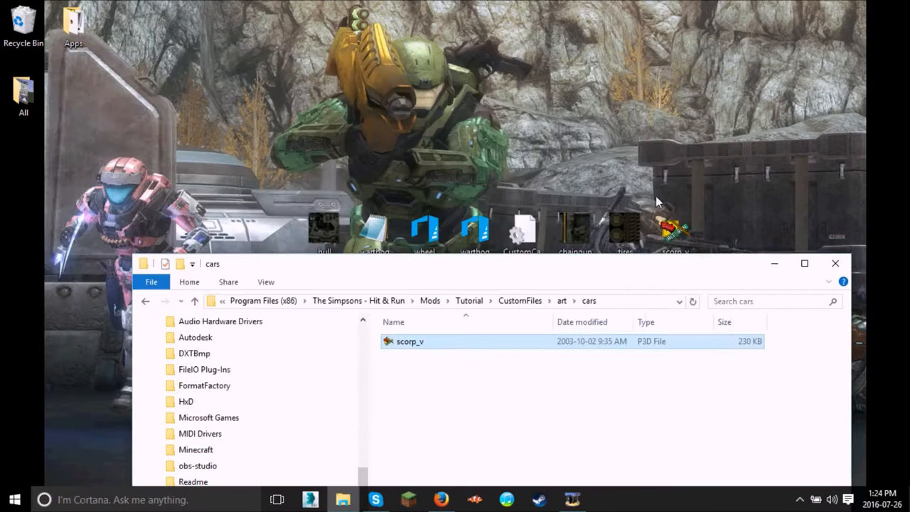
pyautogui.moveTo(544, 259)
pyautogui.mouseDown()
pyautogui.moveTo(545, 142)
pyautogui.moveTo(520, 100)
pyautogui.mouseUp()
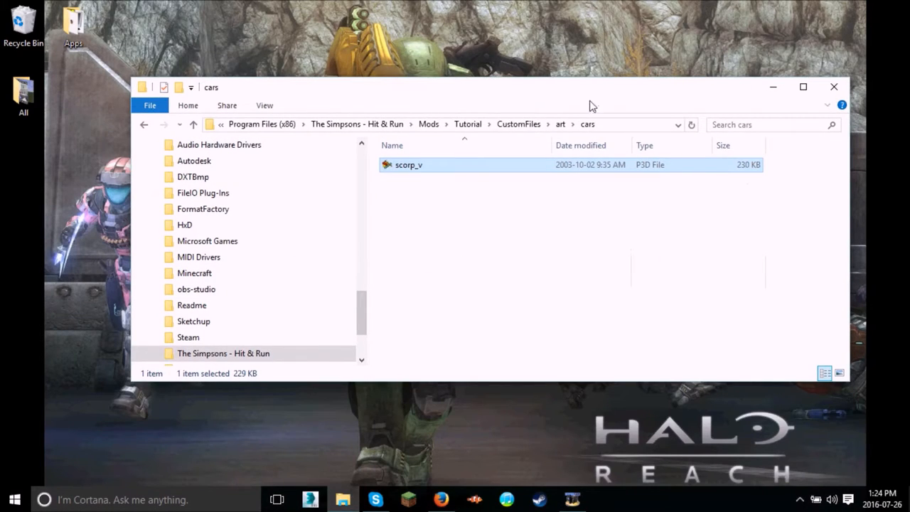
pyautogui.moveTo(590, 83); pyautogui.dragTo(576, 6)
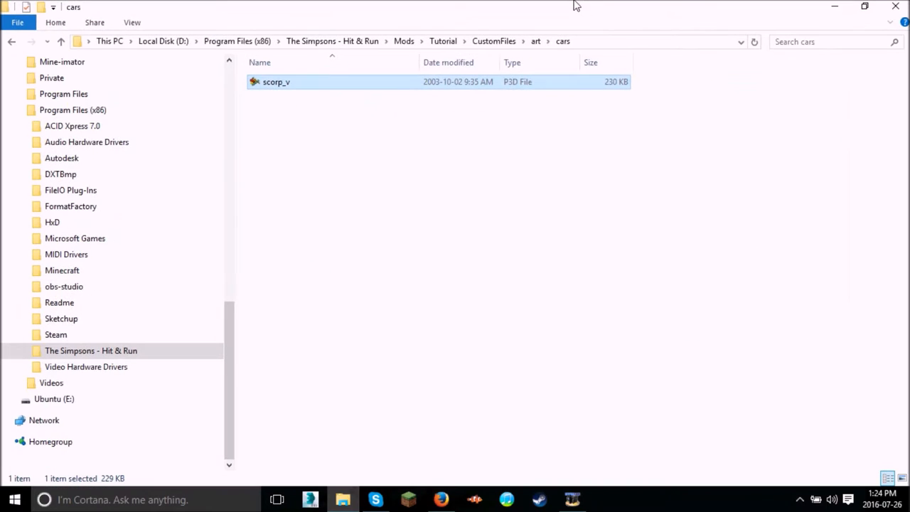
pyautogui.doubleClick(478, 85)
pyautogui.moveTo(498, 256)
pyautogui.mouseDown()
pyautogui.moveTo(666, 261)
pyautogui.moveTo(610, 221)
pyautogui.moveTo(695, 228)
pyautogui.moveTo(608, 248)
pyautogui.mouseUp()
pyautogui.scroll(-1, 203, 274)
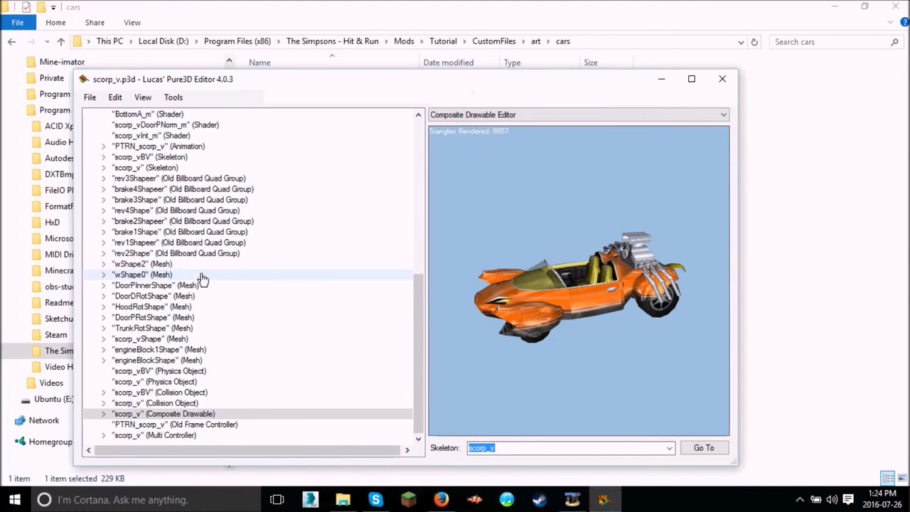
pyautogui.scroll(6, 213, 270)
pyautogui.scroll(2, 213, 270)
pyautogui.scroll(2, 216, 272)
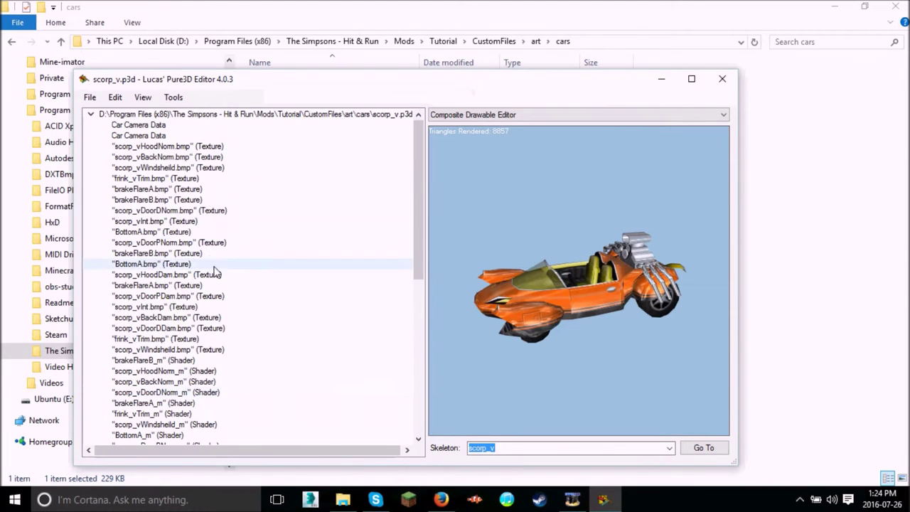
# - Delete textures starting from scorp_vHoodNorm.bmp, then close the editor
pyautogui.click(169, 147)
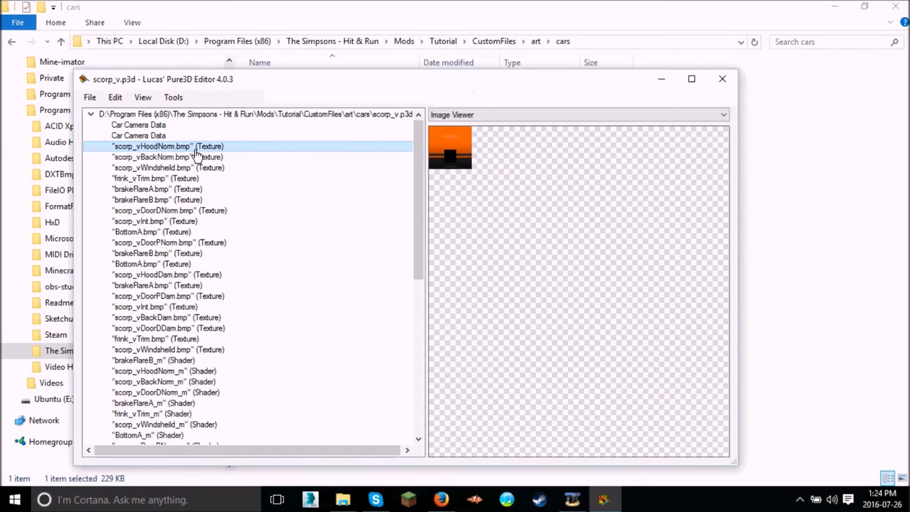
pyautogui.press('Delete')
pyautogui.press('Delete')
pyautogui.press('Delete')
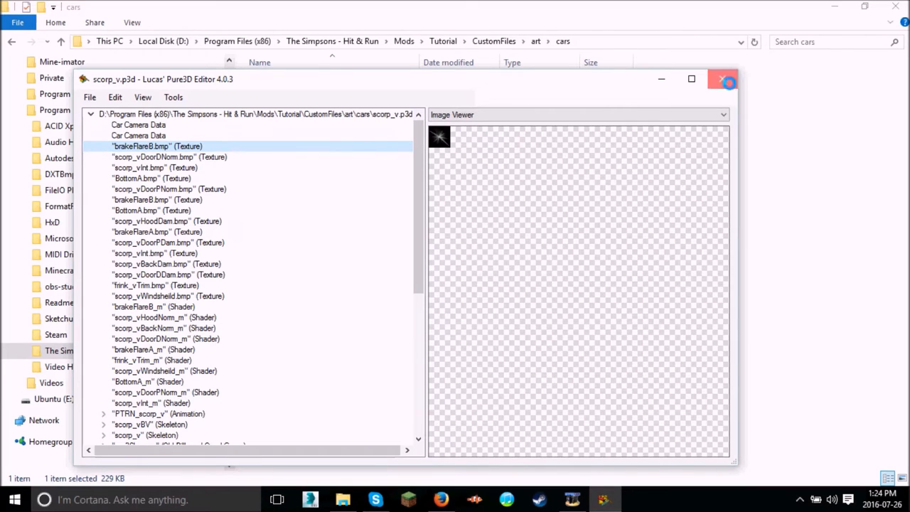
pyautogui.click(722, 80)
# - Discard the unsaved changes, then delete the scorp_vWindsheild_m shader and following shaders
pyautogui.click(489, 266)
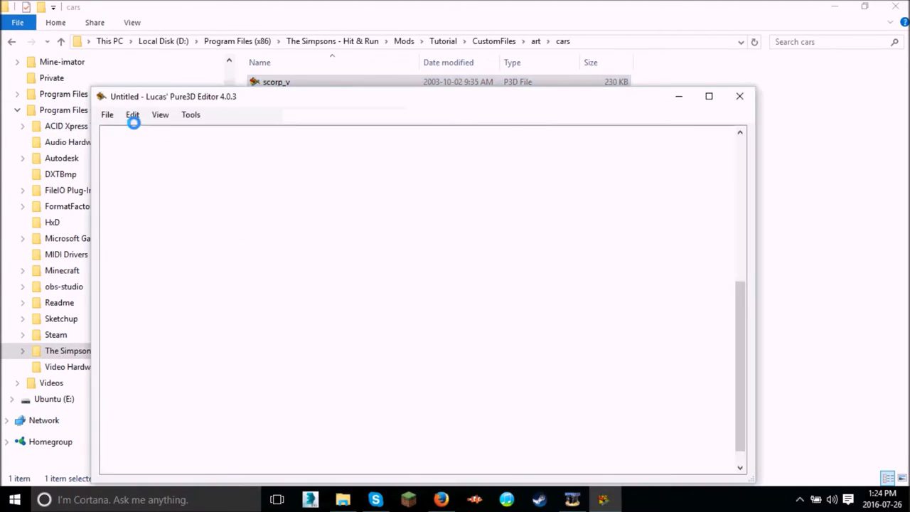
pyautogui.click(188, 154)
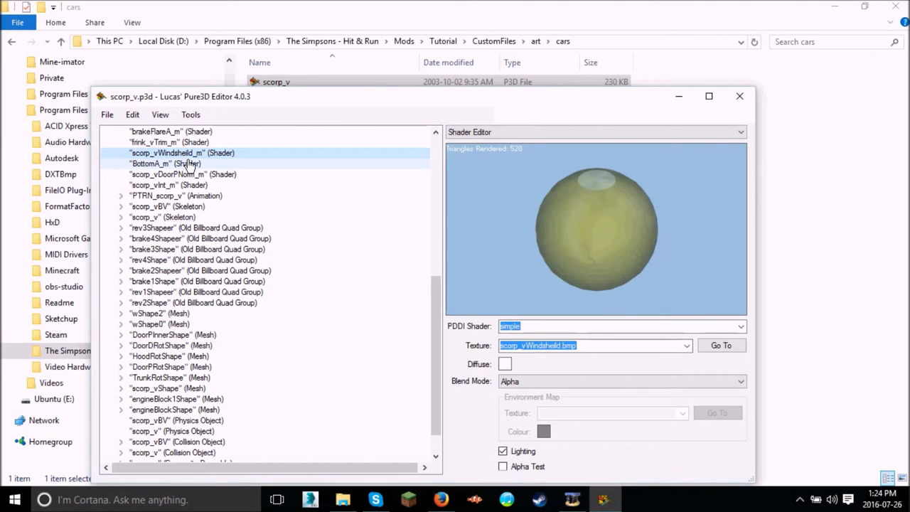
pyautogui.press('Delete')
pyautogui.press('Delete')
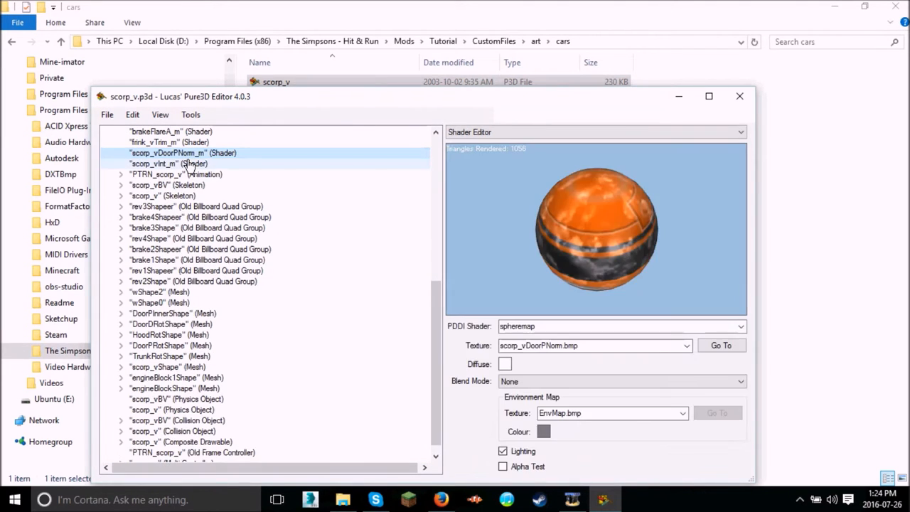
pyautogui.press('Delete')
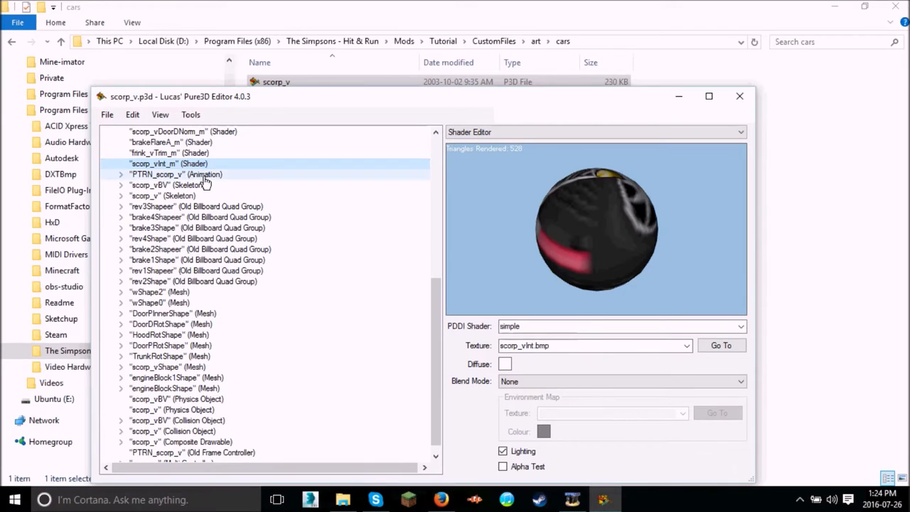
pyautogui.scroll(4, 192, 167)
pyautogui.scroll(1, 206, 178)
pyautogui.scroll(3, 206, 176)
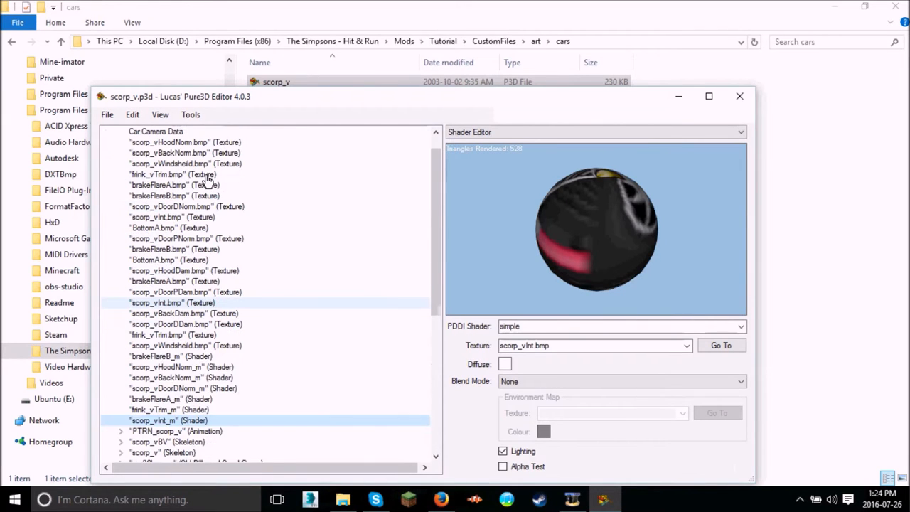
pyautogui.scroll(1, 205, 171)
# - Delete the HoodNorm, BackNorm and other unneeded car textures
pyautogui.click(206, 165)
pyautogui.press('Delete')
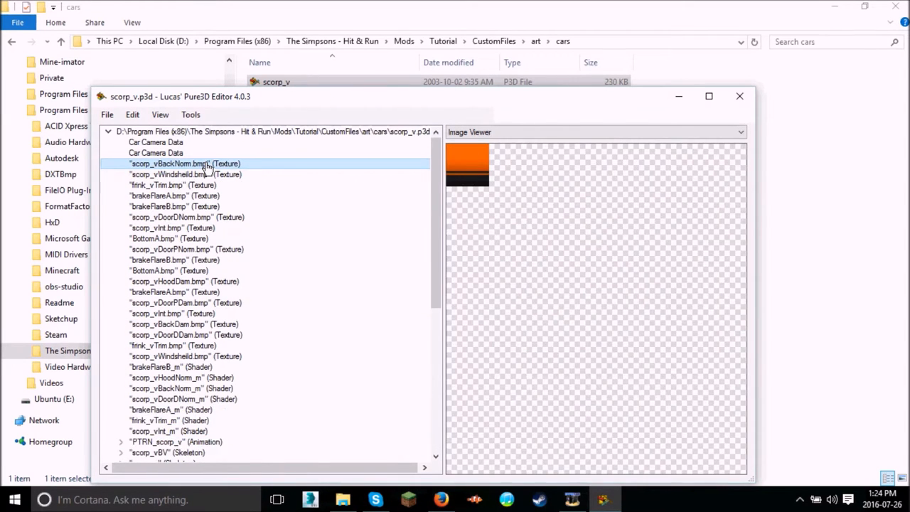
pyautogui.press('Delete')
pyautogui.press('Delete')
pyautogui.press('Delete')
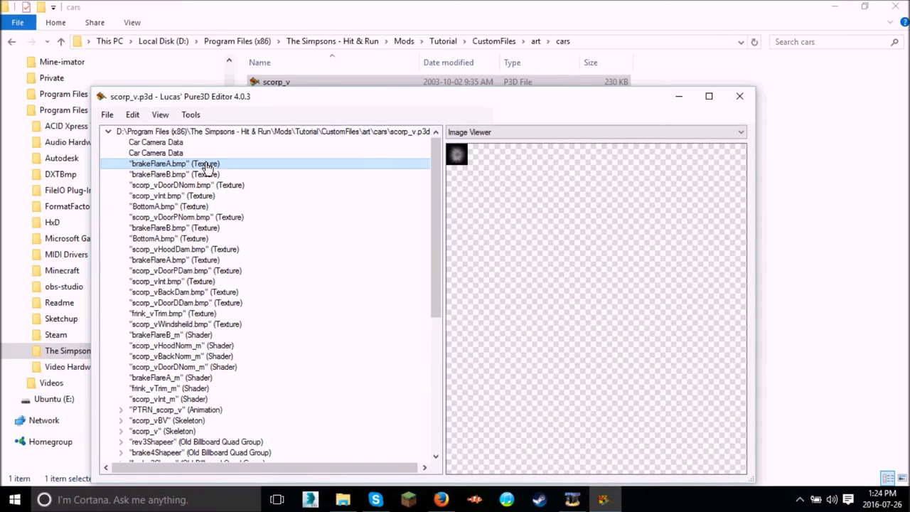
pyautogui.click(195, 185)
pyautogui.press('Delete')
pyautogui.press('Delete')
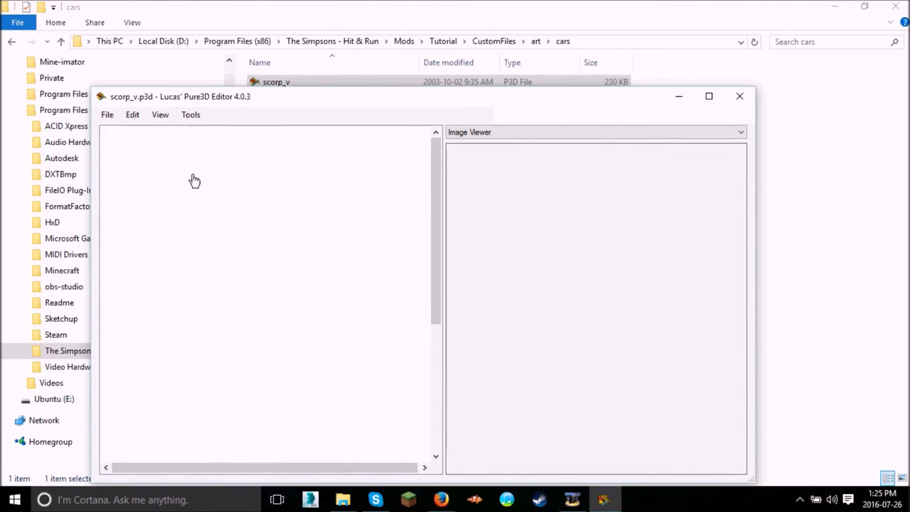
pyautogui.press('Delete')
pyautogui.press('Delete')
pyautogui.press('Delete')
pyautogui.press('Delete')
pyautogui.press('Delete')
pyautogui.press('Delete')
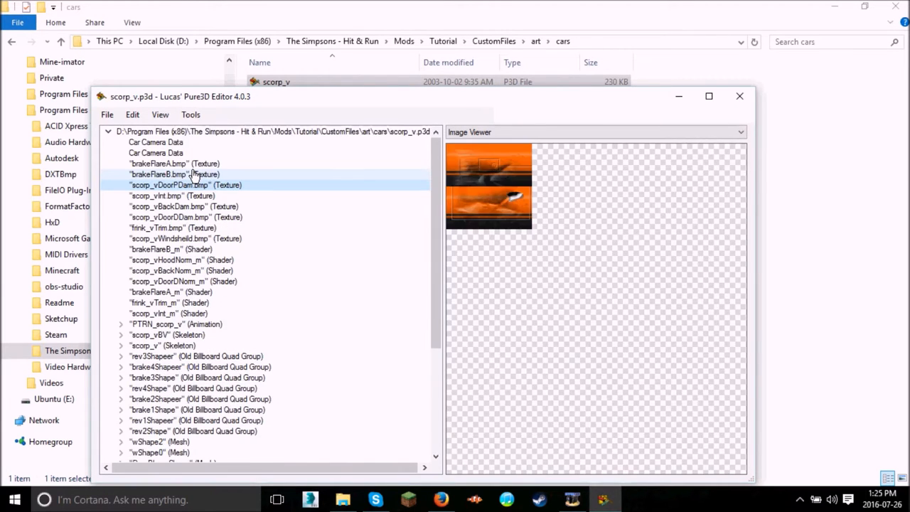
pyautogui.press('Delete')
pyautogui.press('Delete')
pyautogui.press('Delete')
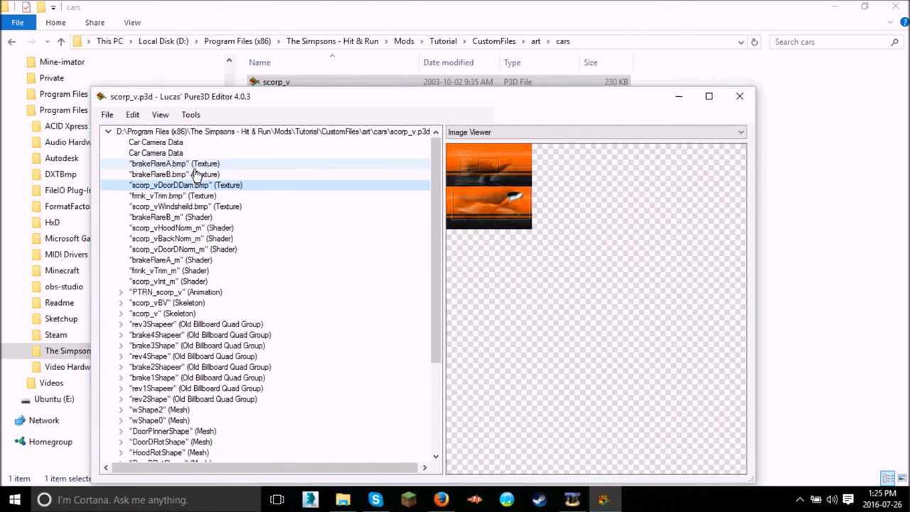
pyautogui.press('Delete')
pyautogui.press('Delete')
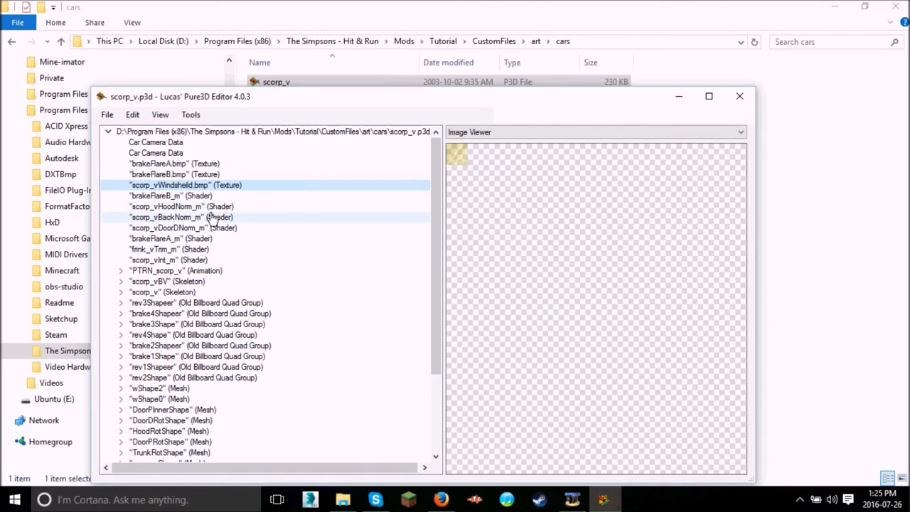
# - Duplicate the scorp_vWindsheild.bmp texture via Copy and Paste Before
pyautogui.rightClick(223, 194)
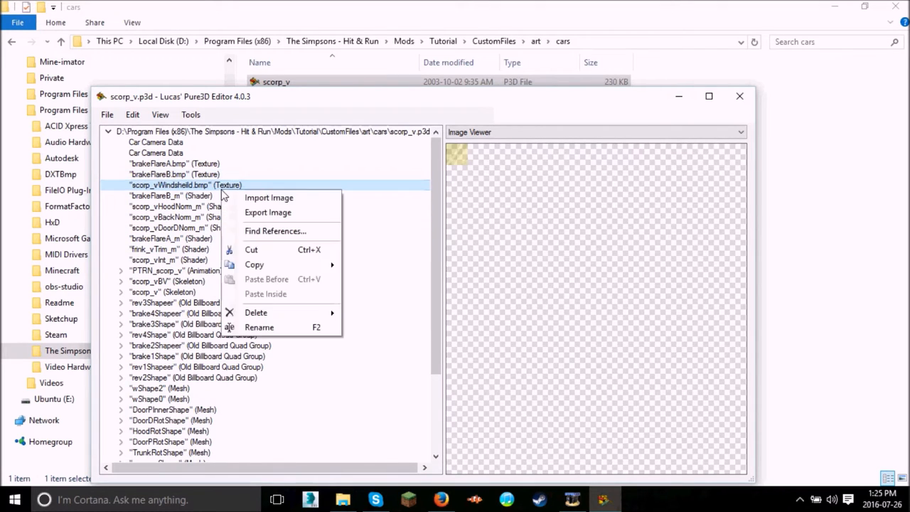
pyautogui.click(368, 274)
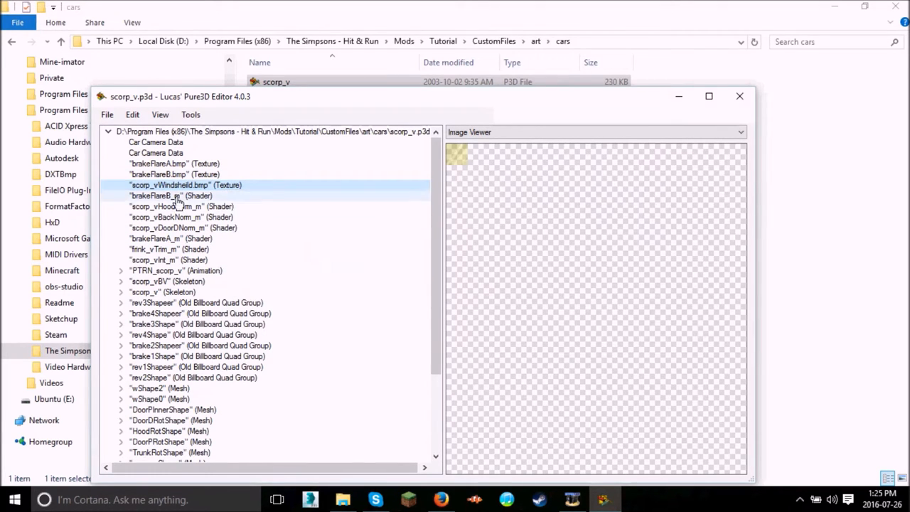
pyautogui.rightClick(175, 189)
pyautogui.click(243, 278)
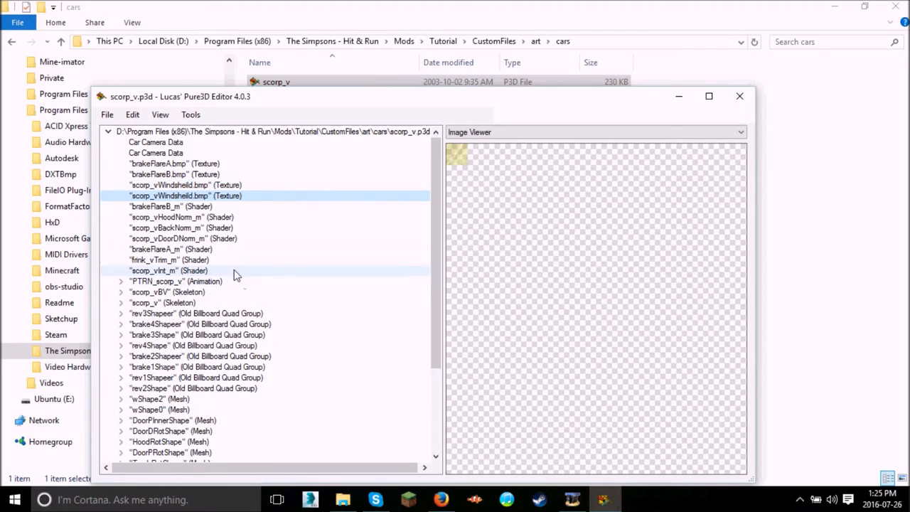
# - Delete the unneeded shaders, leaving three, and check frink_vTrim_m's texture
pyautogui.click(199, 217)
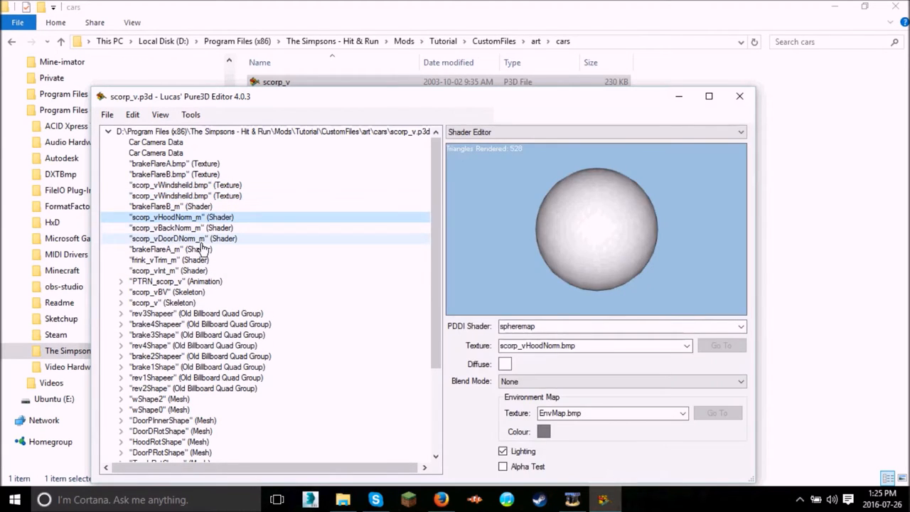
pyautogui.press('Delete')
pyautogui.press('Delete')
pyautogui.press('Delete')
pyautogui.press('Delete')
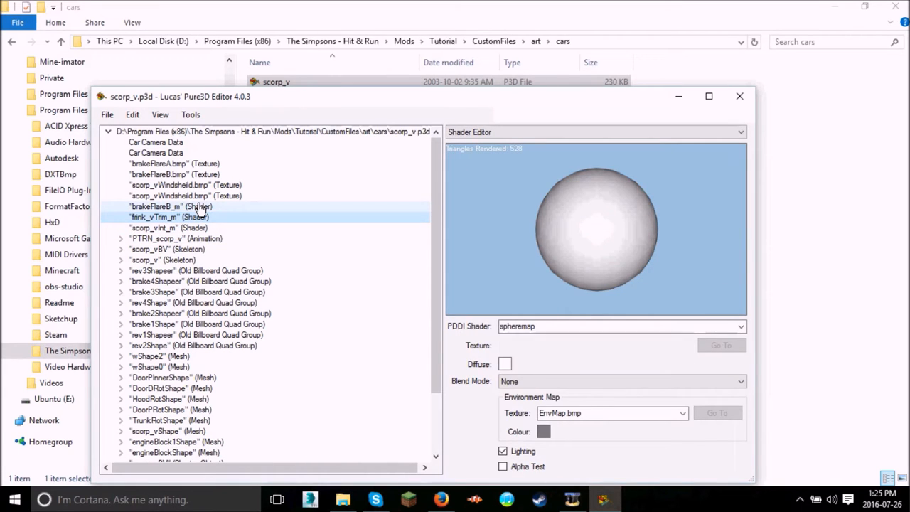
pyautogui.click(199, 207)
pyautogui.click(205, 220)
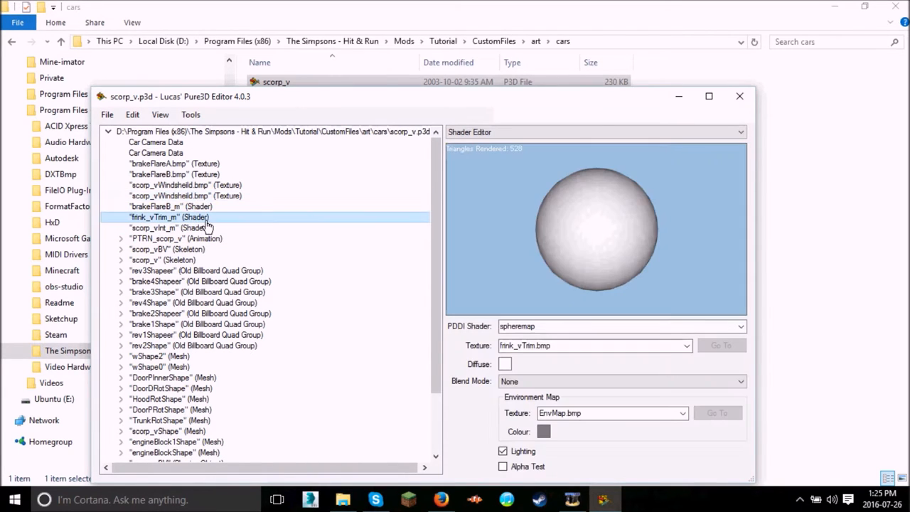
# - Look through the remaining textures, wheel meshes, body and engineBlockShape meshes
pyautogui.click(204, 197)
pyautogui.click(202, 175)
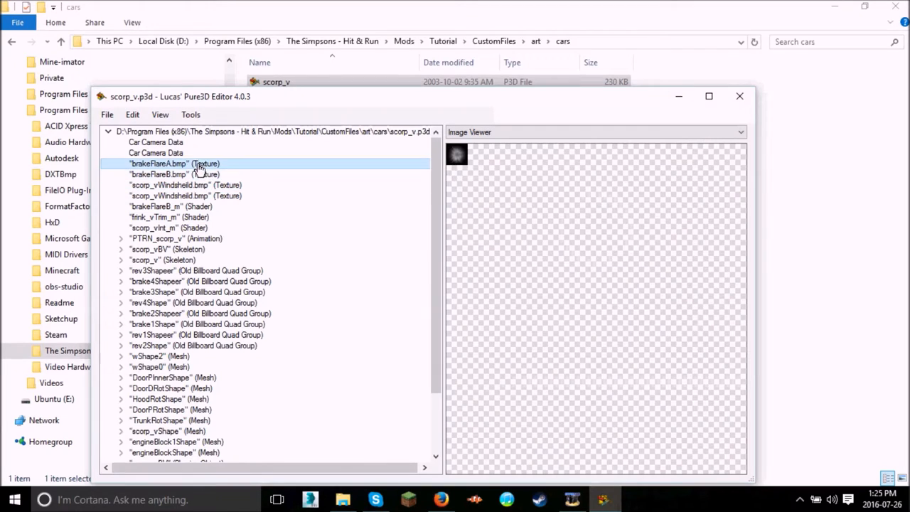
pyautogui.click(202, 186)
pyautogui.scroll(-1, 204, 285)
pyautogui.scroll(-1, 192, 320)
pyautogui.click(184, 324)
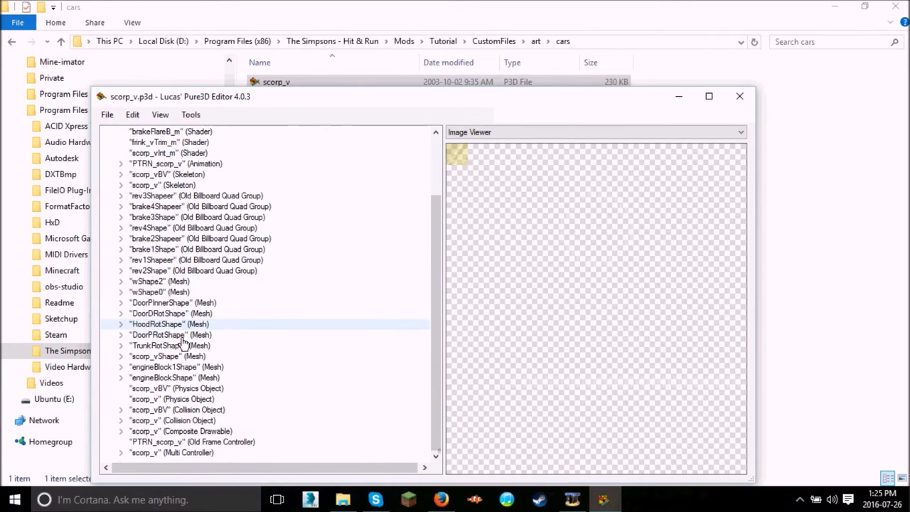
pyautogui.click(172, 303)
pyautogui.click(168, 292)
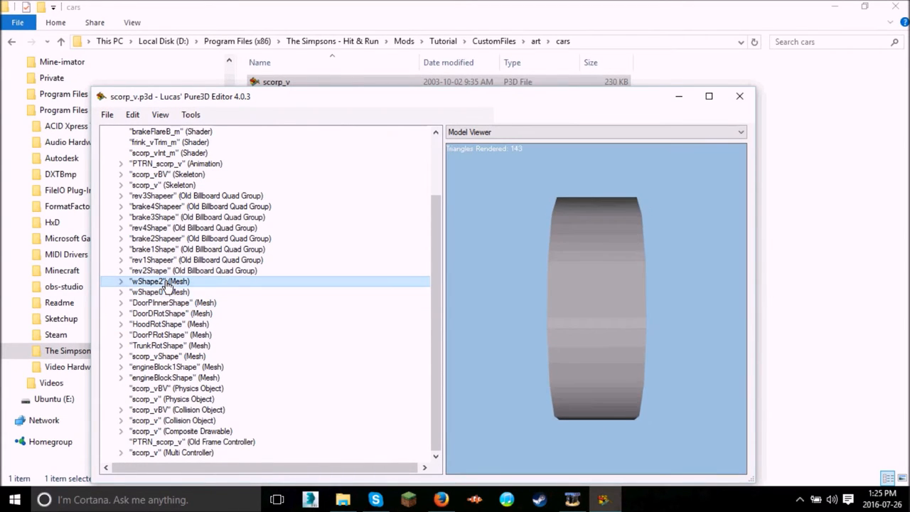
pyautogui.click(170, 303)
pyautogui.click(199, 357)
pyautogui.click(202, 377)
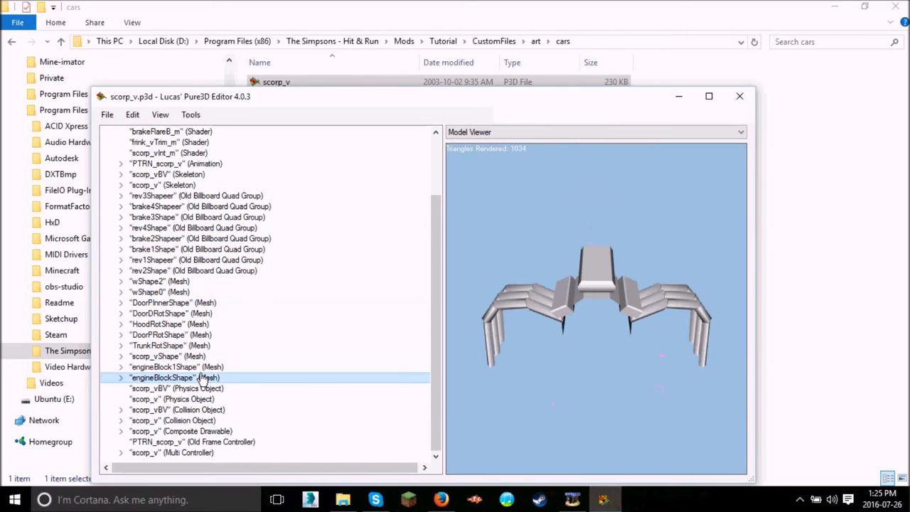
pyautogui.click(204, 358)
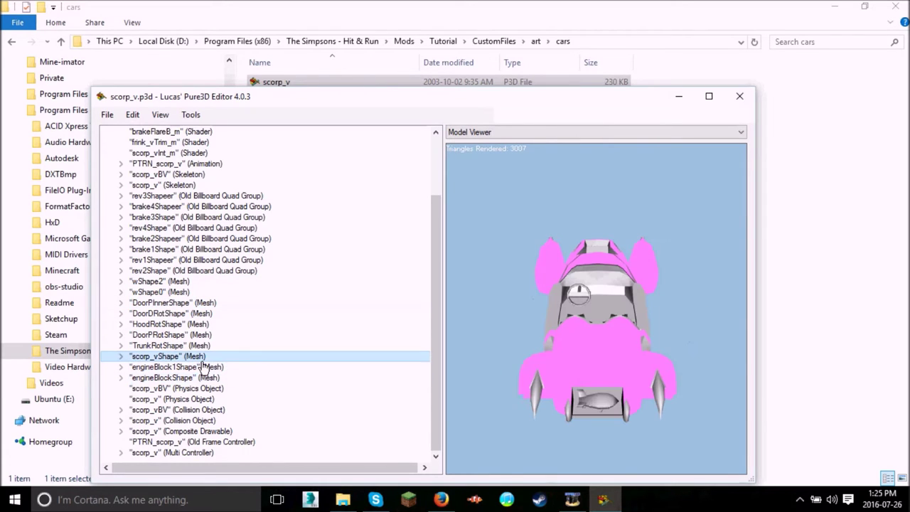
# - Import the new car OBJ model into the scorp_vShape body mesh
pyautogui.rightClick(170, 360)
pyautogui.click(223, 349)
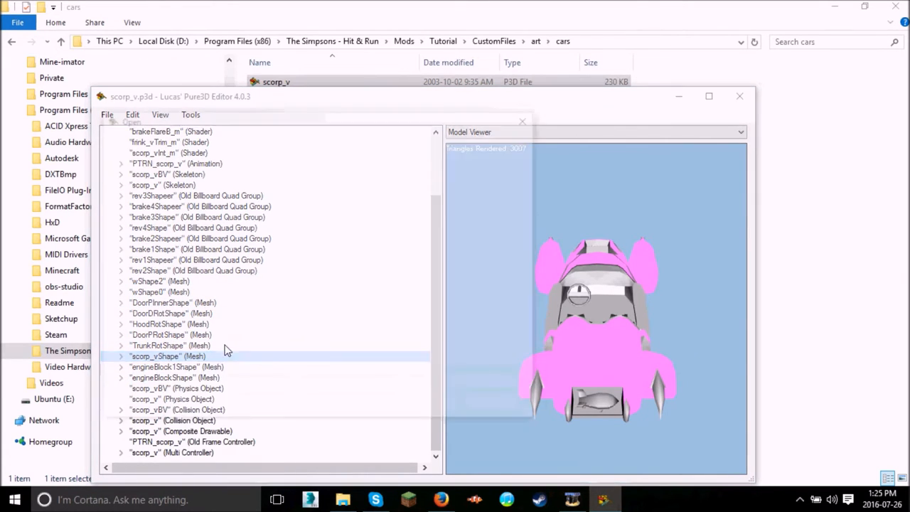
pyautogui.doubleClick(416, 206)
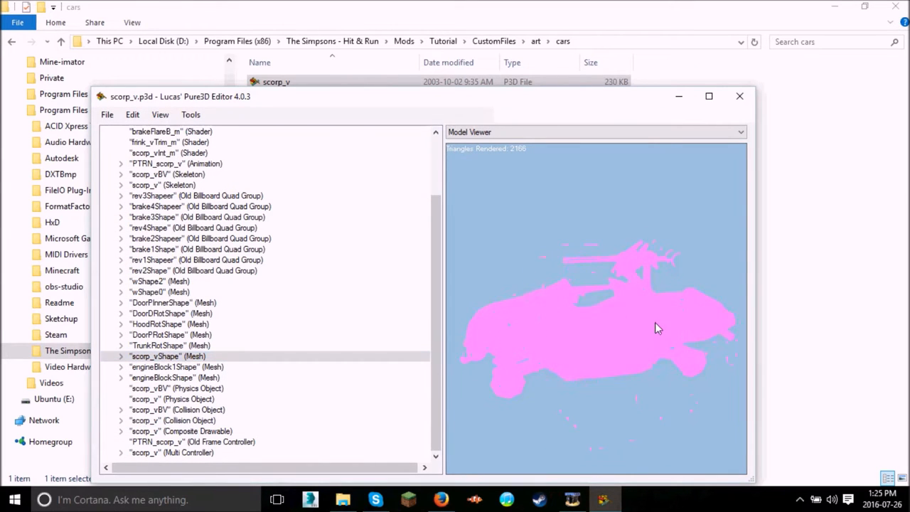
pyautogui.click(177, 346)
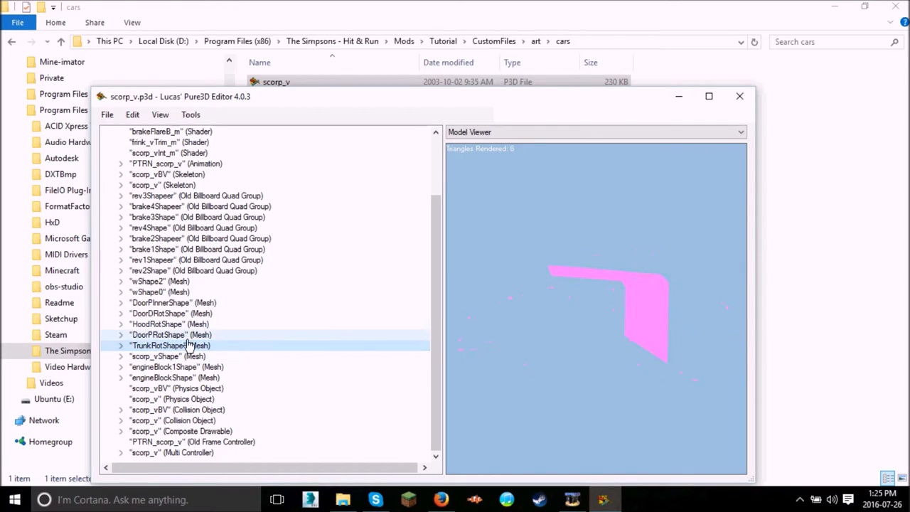
# - Import wheel.obj into the wShape0 wheel mesh
pyautogui.click(178, 302)
pyautogui.rightClick(183, 292)
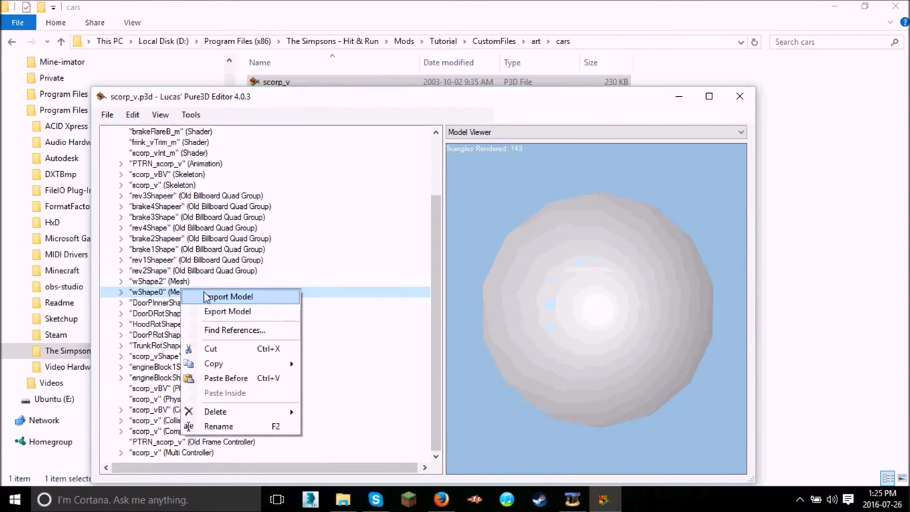
pyautogui.click(234, 297)
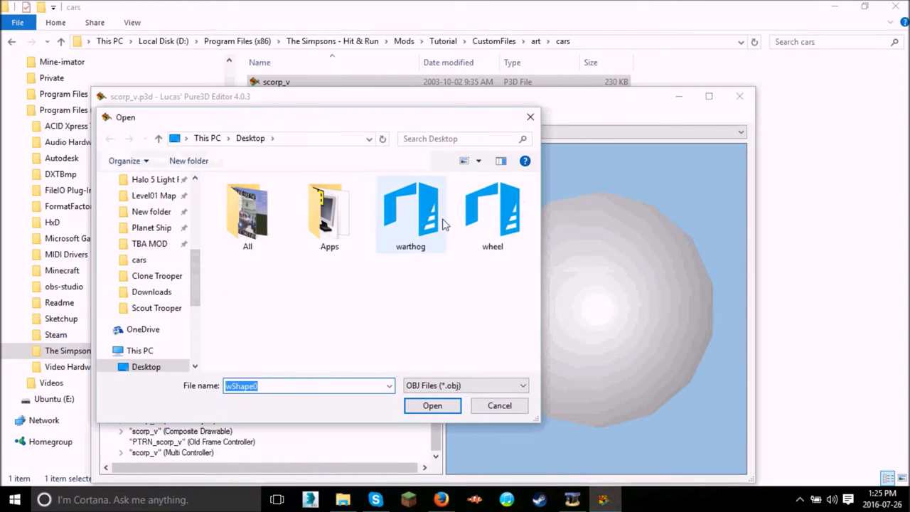
pyautogui.doubleClick(492, 226)
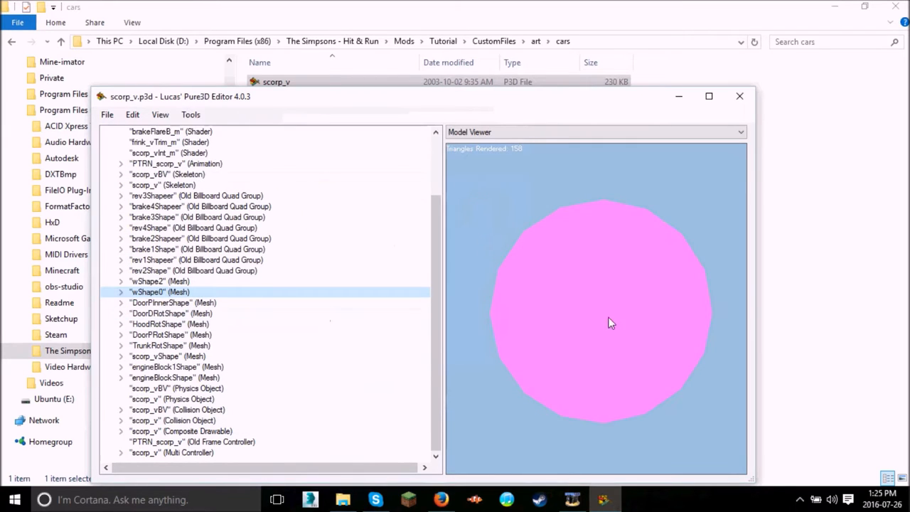
# - Inspect the collision shape and preview the assembled composite car
pyautogui.click(173, 389)
pyautogui.click(178, 431)
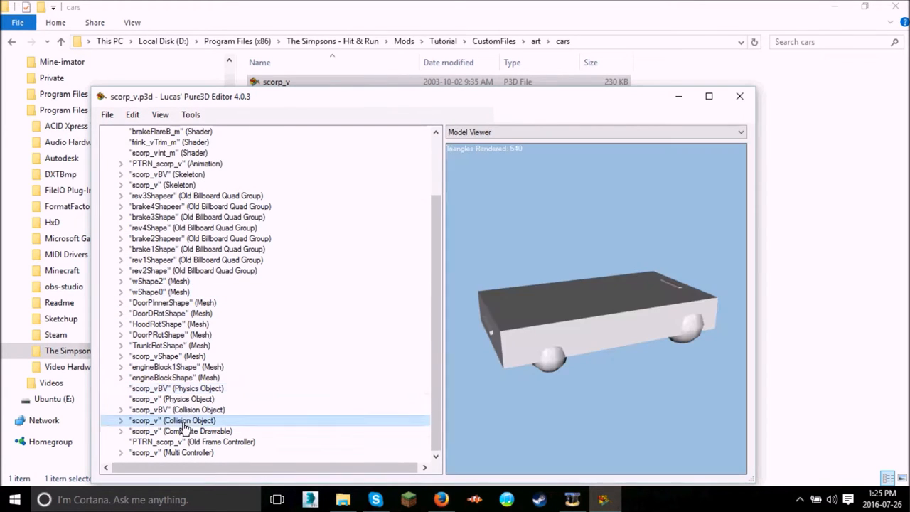
pyautogui.click(179, 388)
pyautogui.click(178, 367)
pyautogui.click(178, 431)
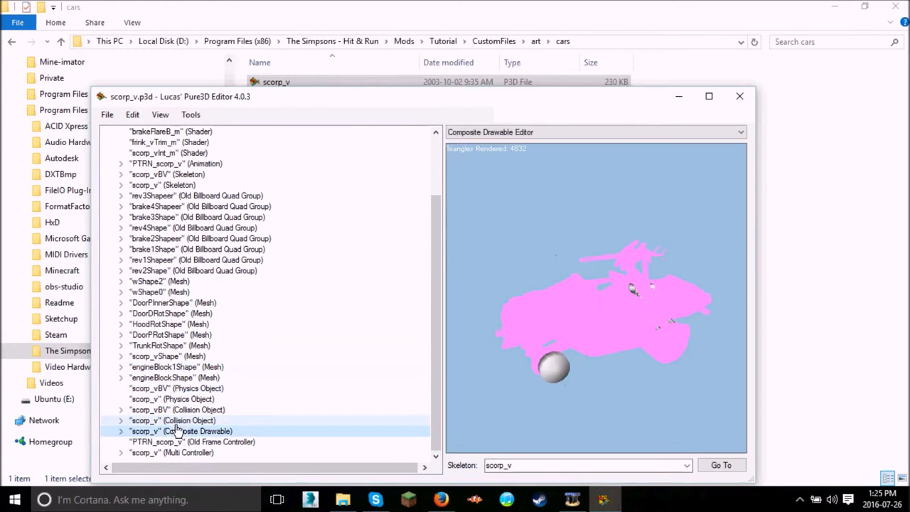
pyautogui.click(178, 431)
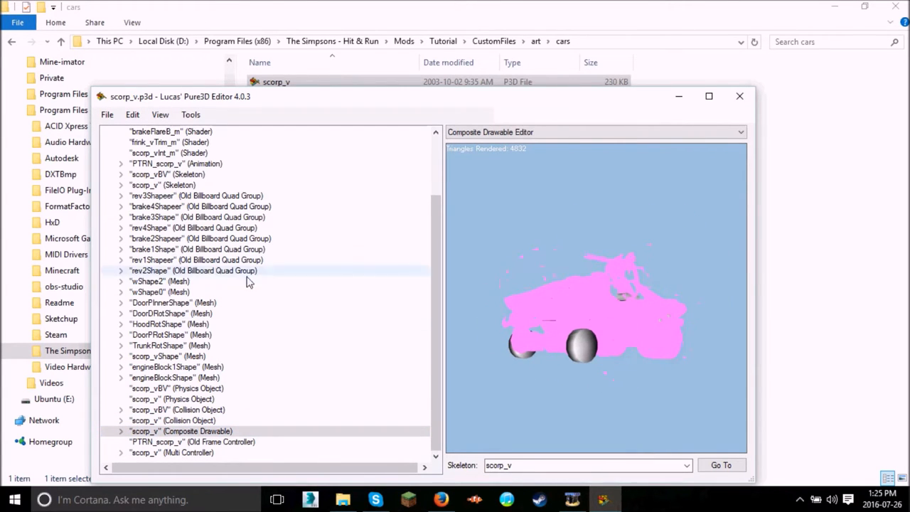
# - Import wheel.obj into the wShape2 wheel mesh and check the assembled car
pyautogui.click(178, 282)
pyautogui.click(179, 282)
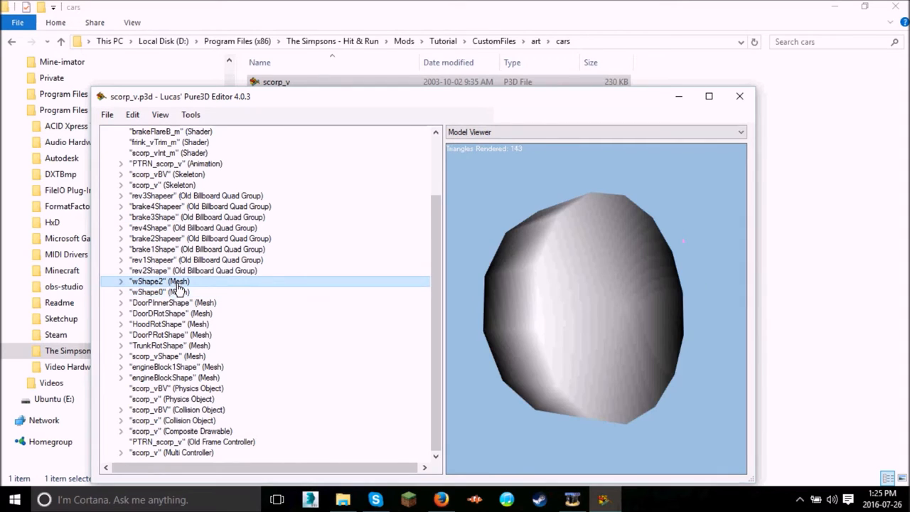
pyautogui.rightClick(179, 286)
pyautogui.click(204, 292)
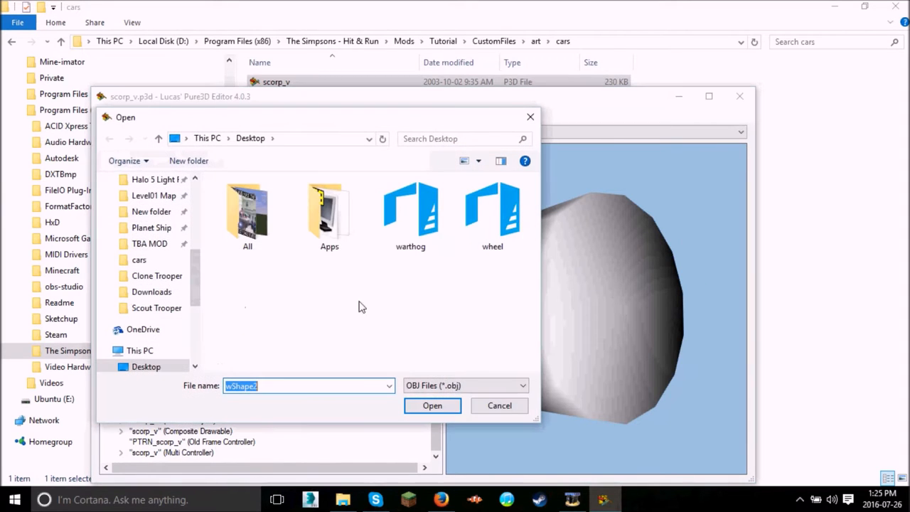
pyautogui.doubleClick(478, 241)
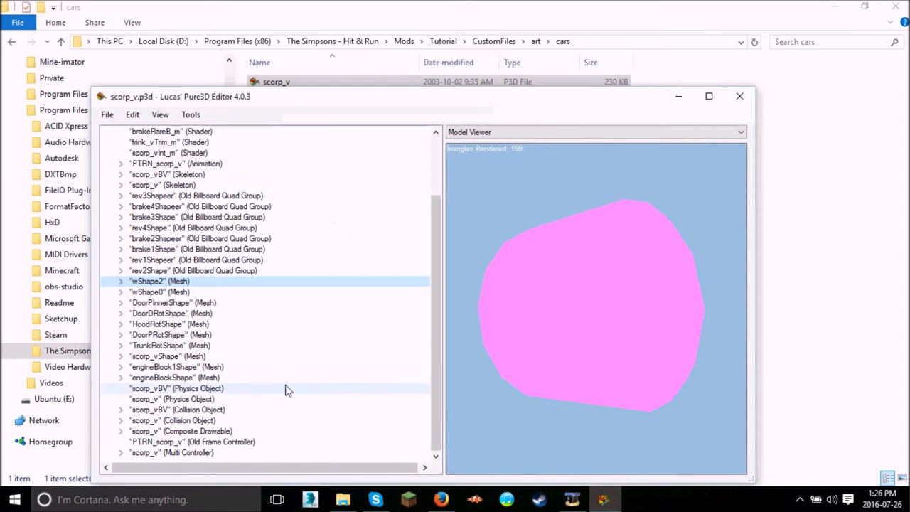
pyautogui.click(187, 441)
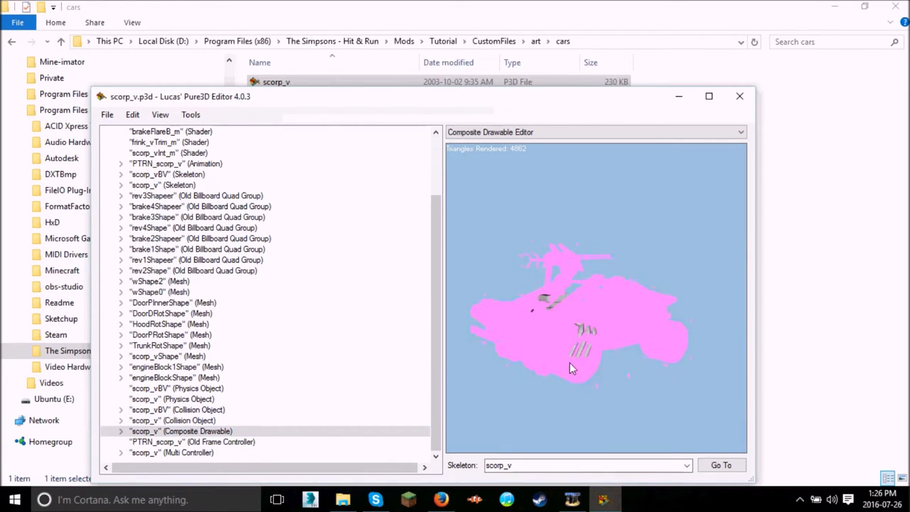
# - Step through the door, rev and body mesh entries to review them
pyautogui.click(139, 303)
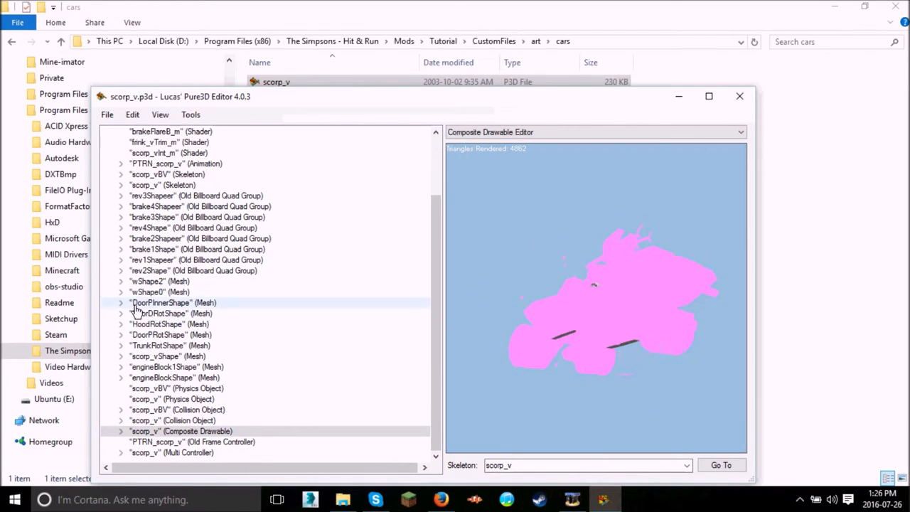
pyautogui.press('Down')
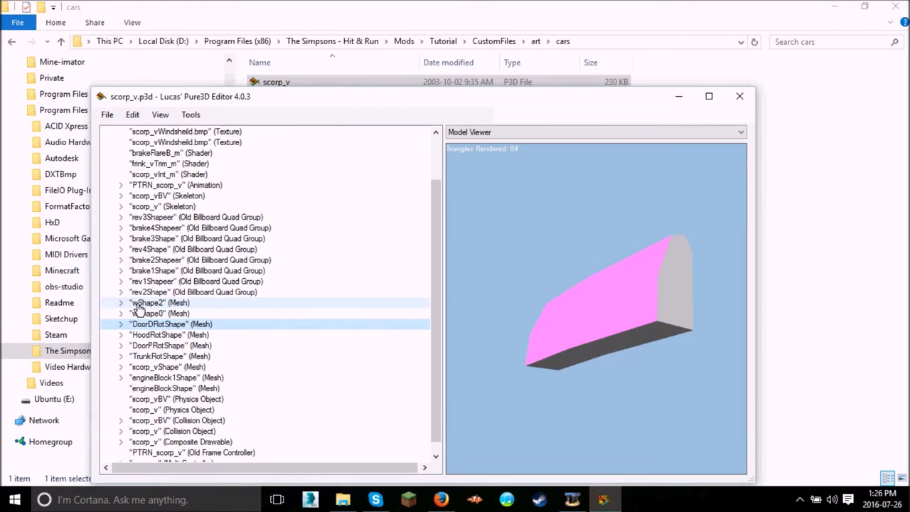
pyautogui.press('Down')
pyautogui.press('Down')
pyautogui.press('Down')
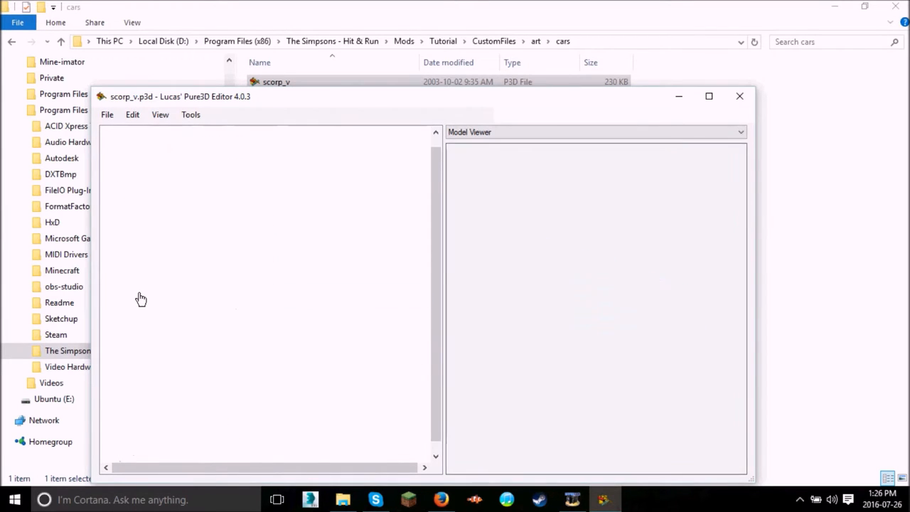
pyautogui.press('Down')
pyautogui.press('Down')
pyautogui.press('Down')
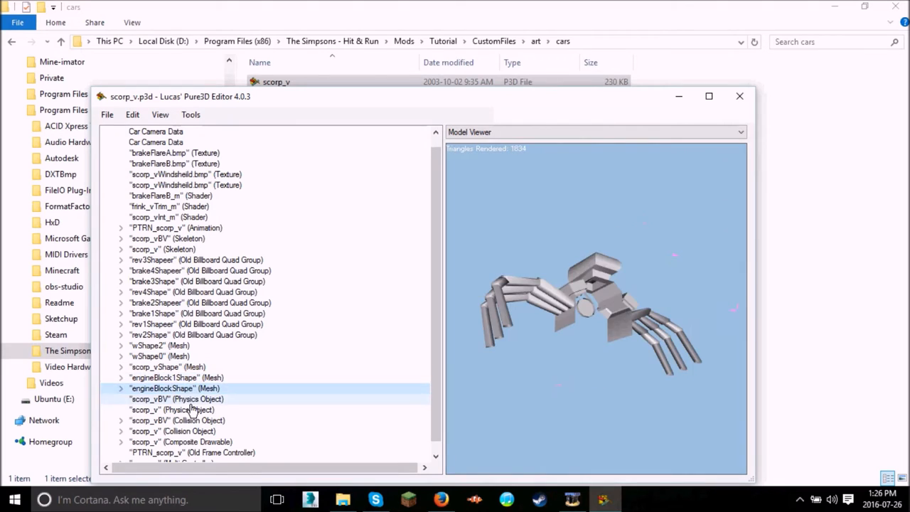
pyautogui.press('Down')
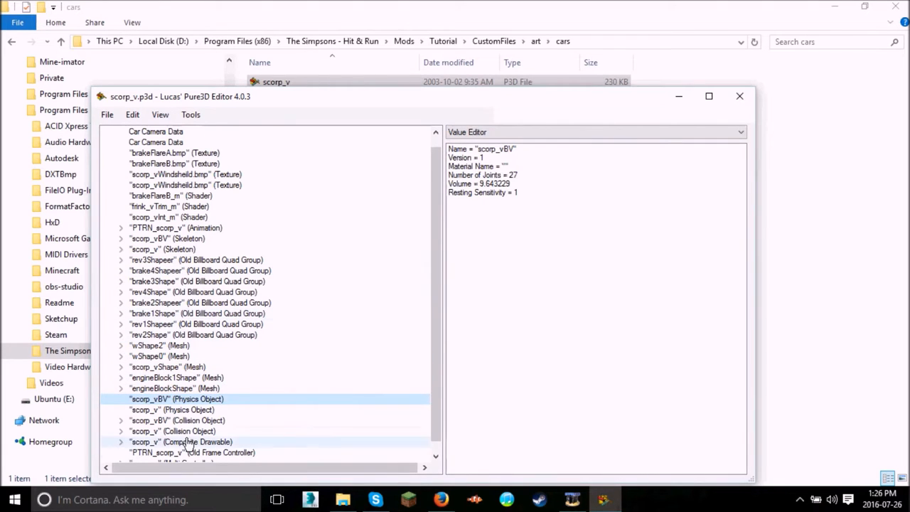
pyautogui.scroll(-1, 186, 366)
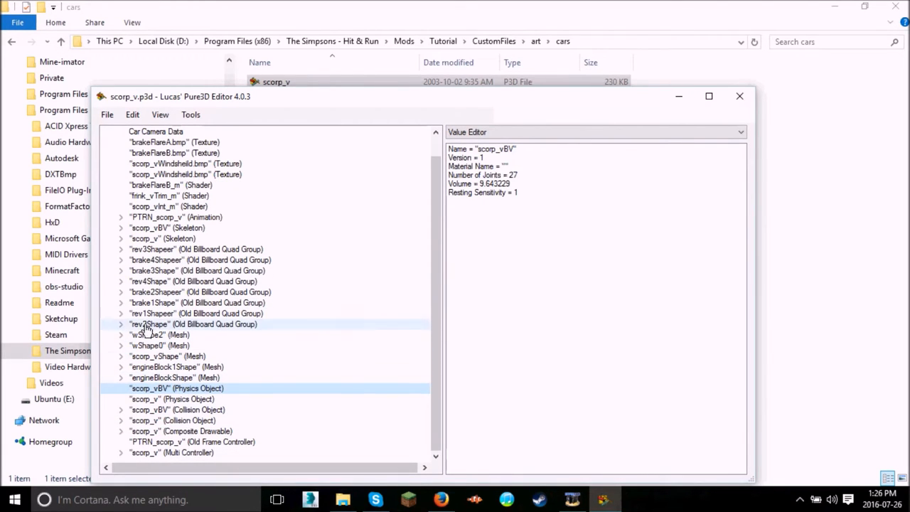
pyautogui.click(175, 313)
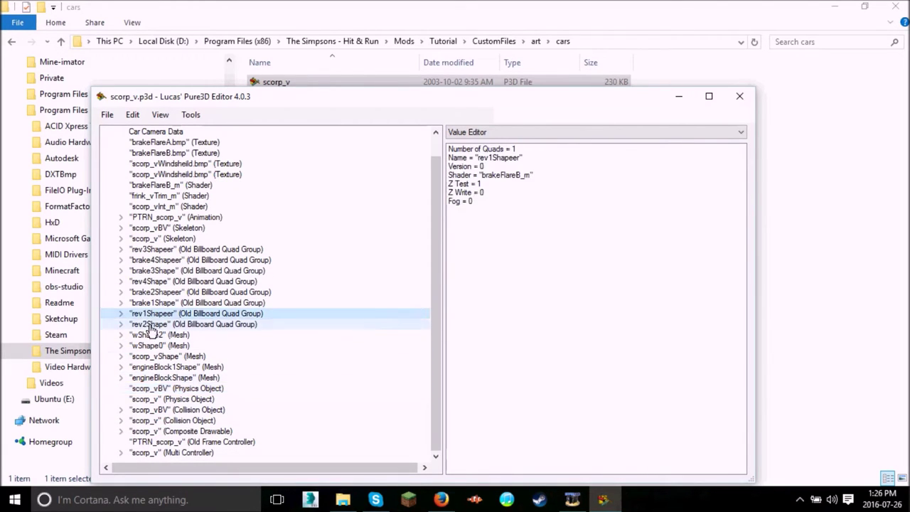
pyautogui.click(197, 356)
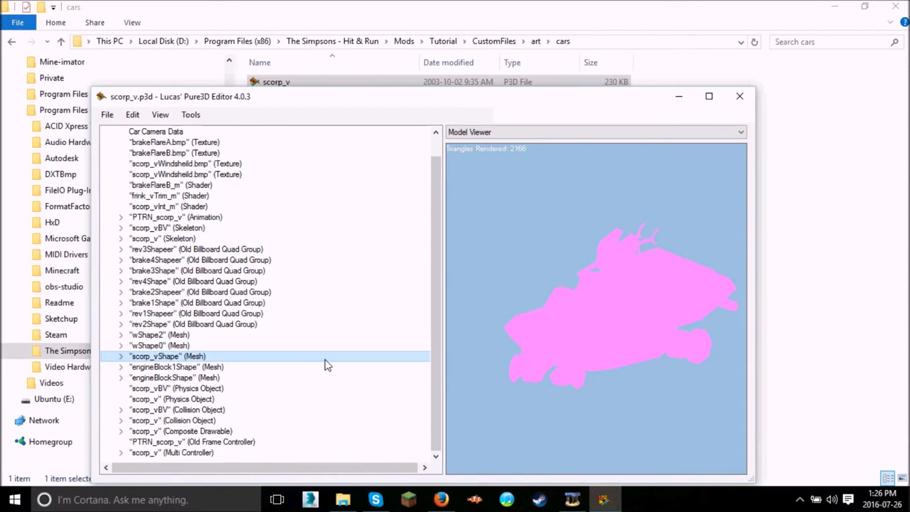
# - Inspect and delete the engine-block meshes, then select the collision object
pyautogui.click(234, 367)
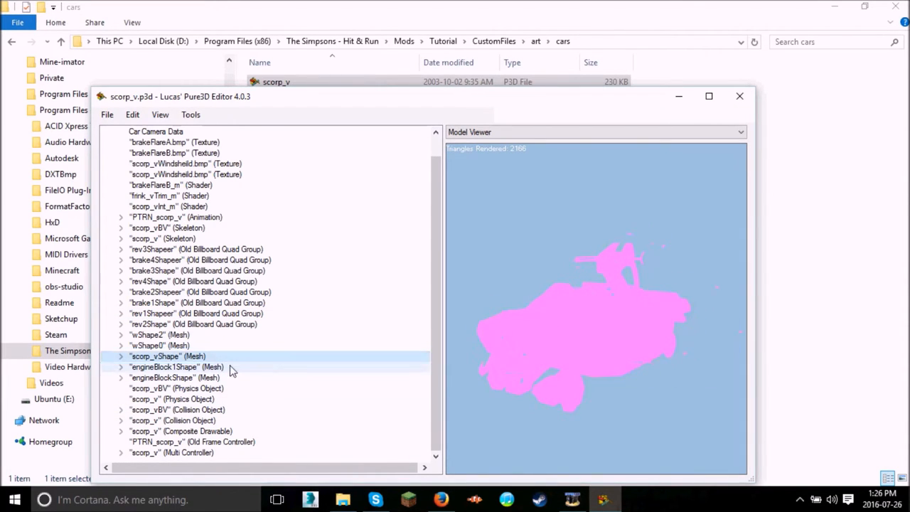
pyautogui.click(226, 390)
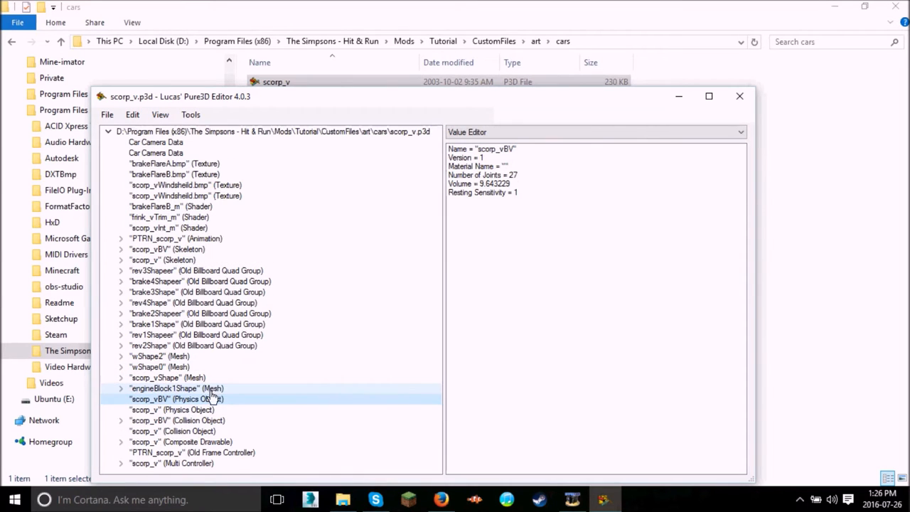
pyautogui.click(213, 389)
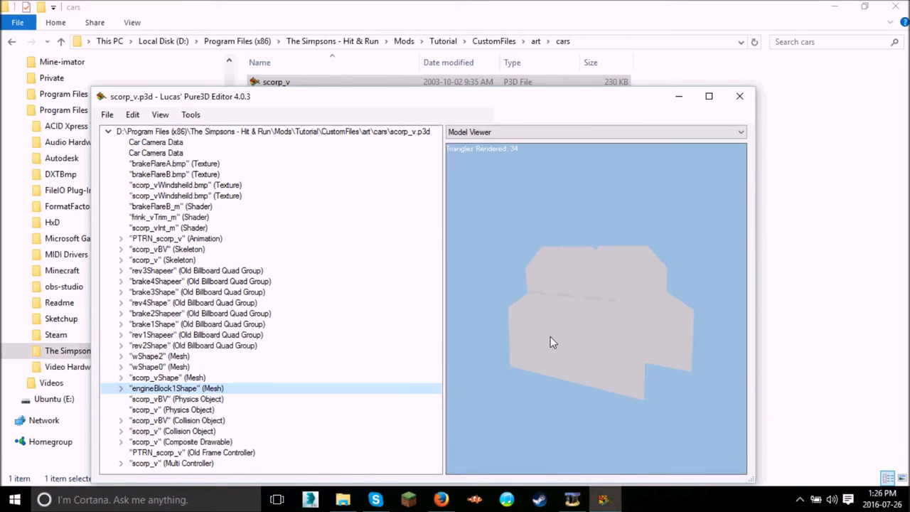
pyautogui.moveTo(550, 342)
pyautogui.mouseDown()
pyautogui.moveTo(545, 353)
pyautogui.moveTo(533, 350)
pyautogui.moveTo(509, 327)
pyautogui.mouseUp()
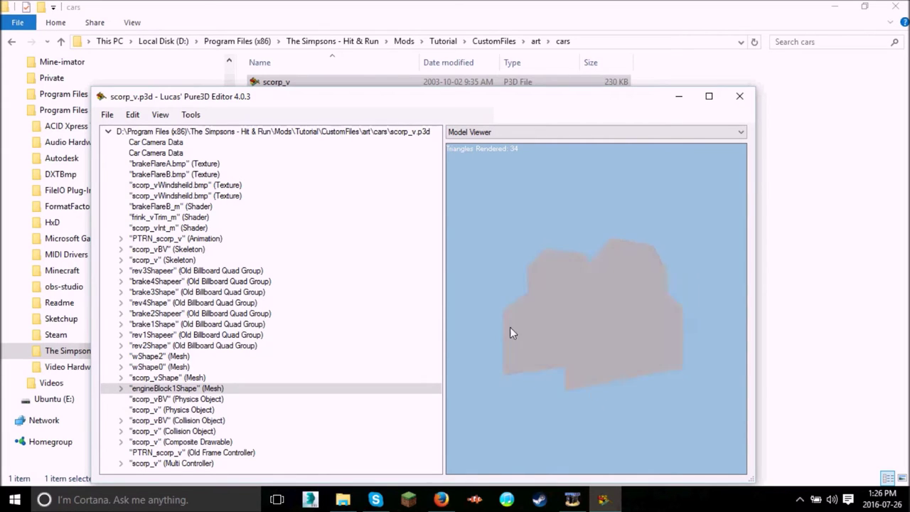
pyautogui.click(237, 388)
pyautogui.press('Delete')
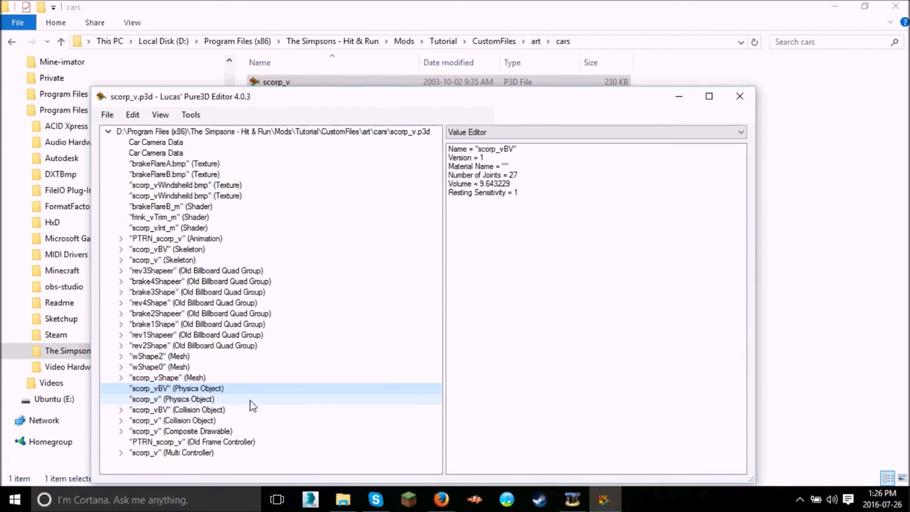
pyautogui.click(206, 420)
# - Expand the composite prop list and delete the TrunkRotShape and engine-block props
pyautogui.click(184, 430)
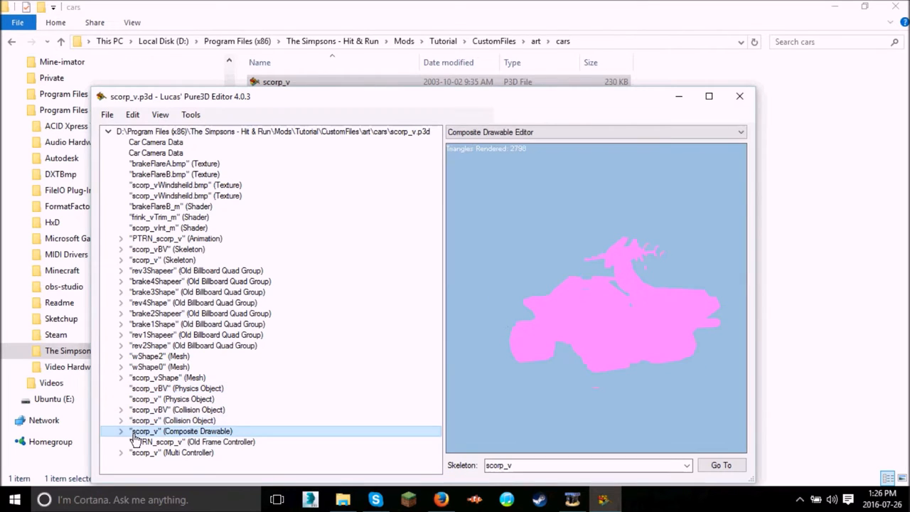
pyautogui.click(121, 430)
pyautogui.scroll(-1, 177, 433)
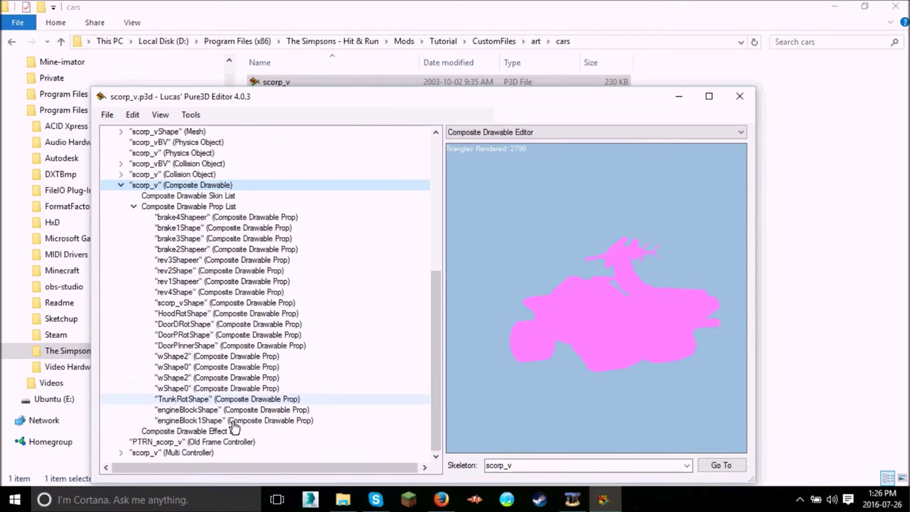
pyautogui.click(206, 304)
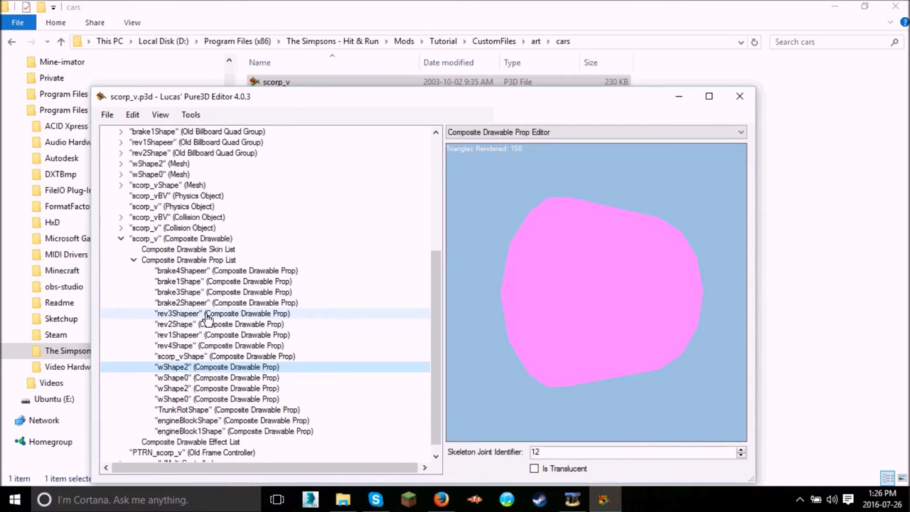
pyautogui.click(193, 410)
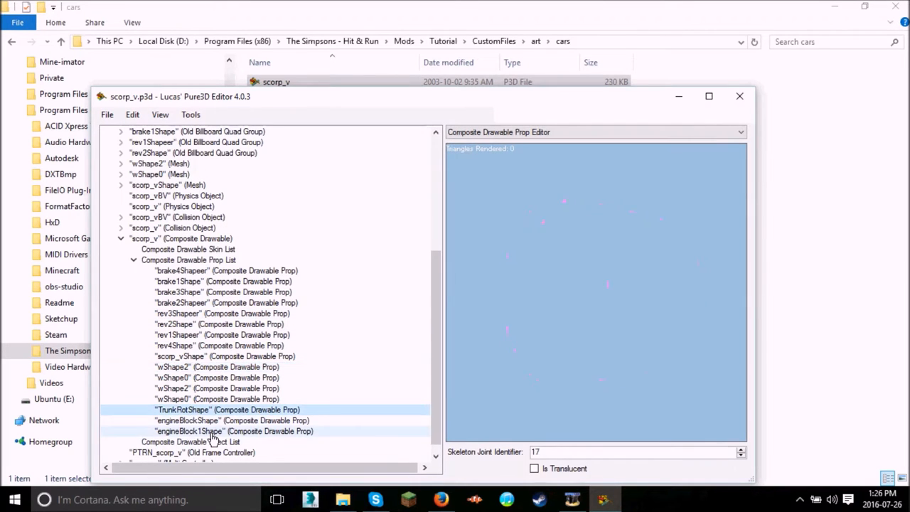
pyautogui.press('Delete')
pyautogui.press('Delete')
pyautogui.press('Delete')
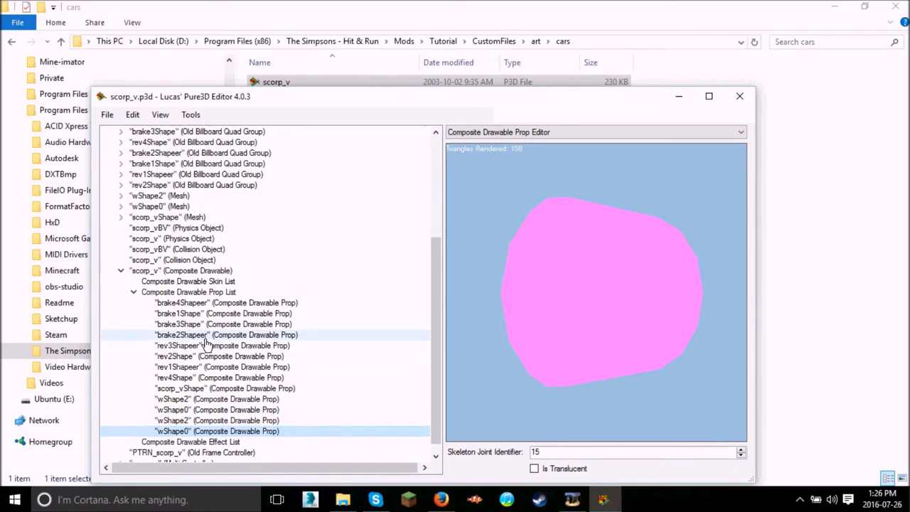
# - Review the remaining scorp_vShape props and collapse the composite drawable
pyautogui.click(210, 324)
pyautogui.click(212, 302)
pyautogui.click(205, 398)
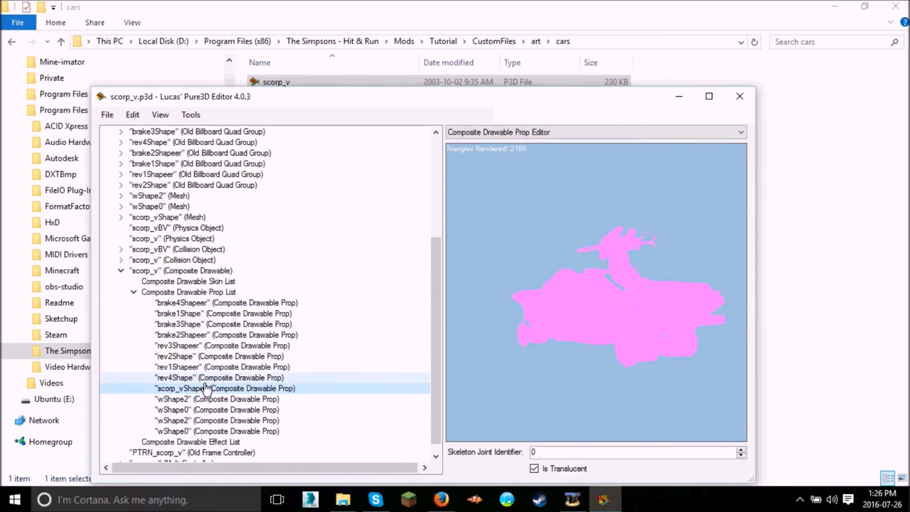
pyautogui.click(120, 270)
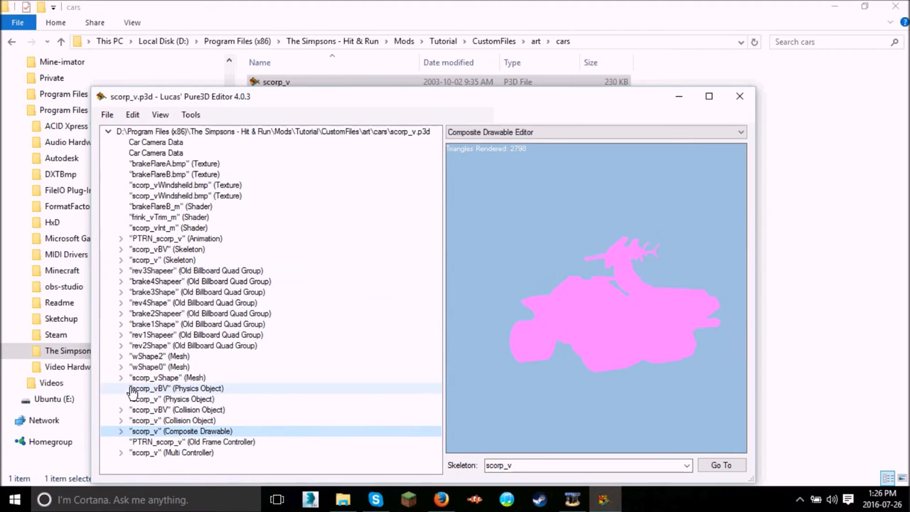
# - Rename the duplicated windshield textures to hull and chaingun
pyautogui.click(120, 377)
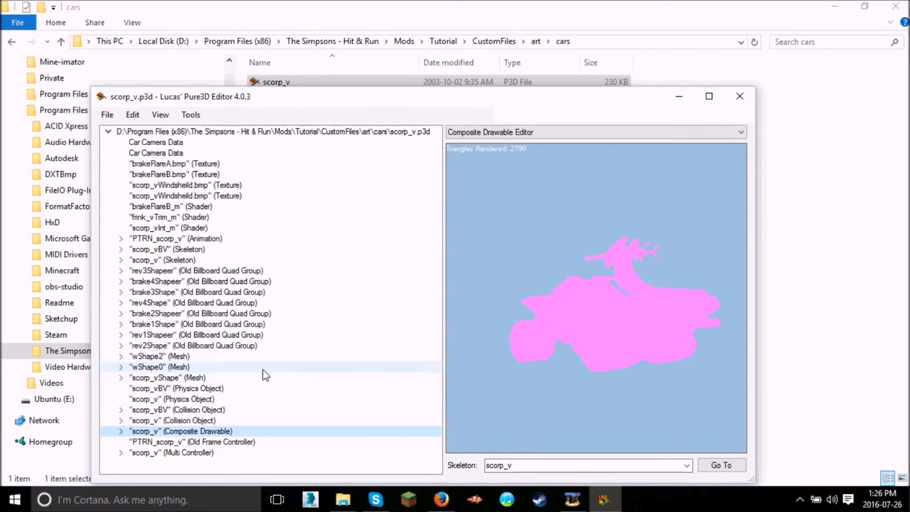
pyautogui.click(163, 184)
pyautogui.write('windshield')
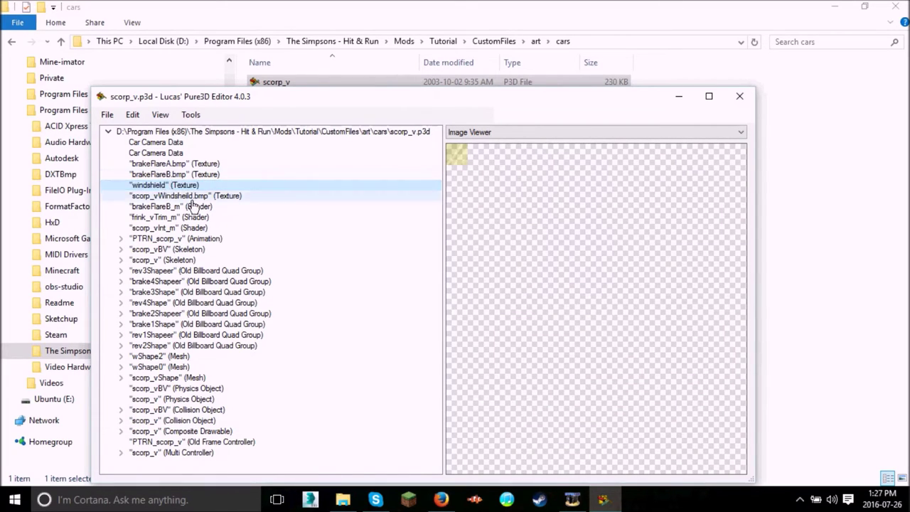
pyautogui.click(175, 196)
pyautogui.write('hu')
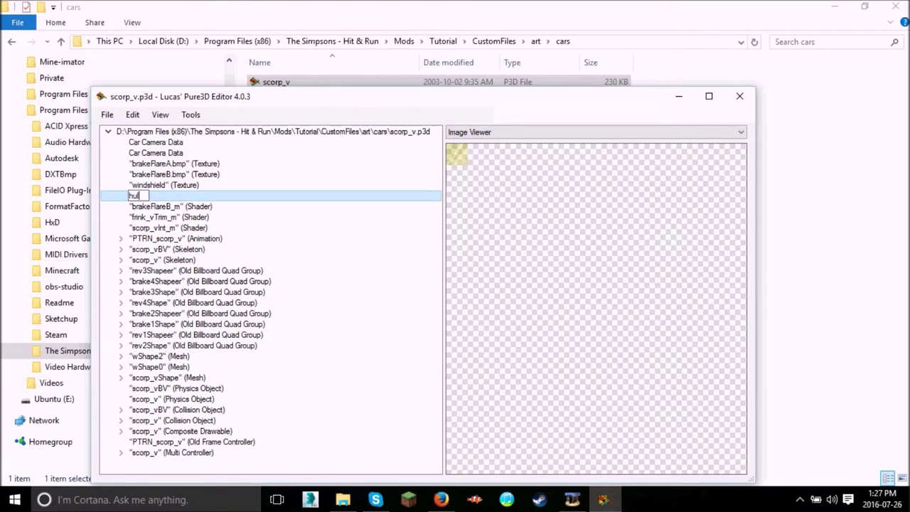
pyautogui.write('l')
pyautogui.press('Return')
pyautogui.click(167, 186)
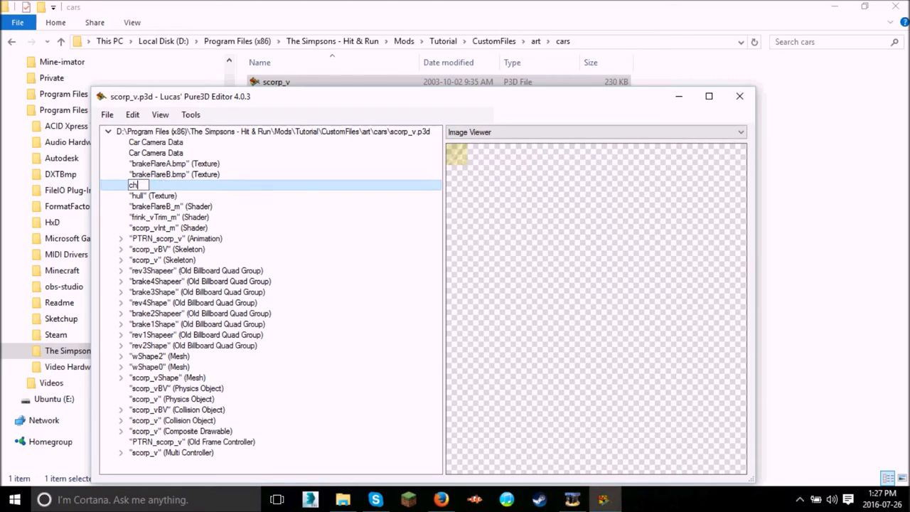
# - Rename the frink_vTrim_m shader to hull and scorp_vlnt_m to chaingun
pyautogui.click(154, 206)
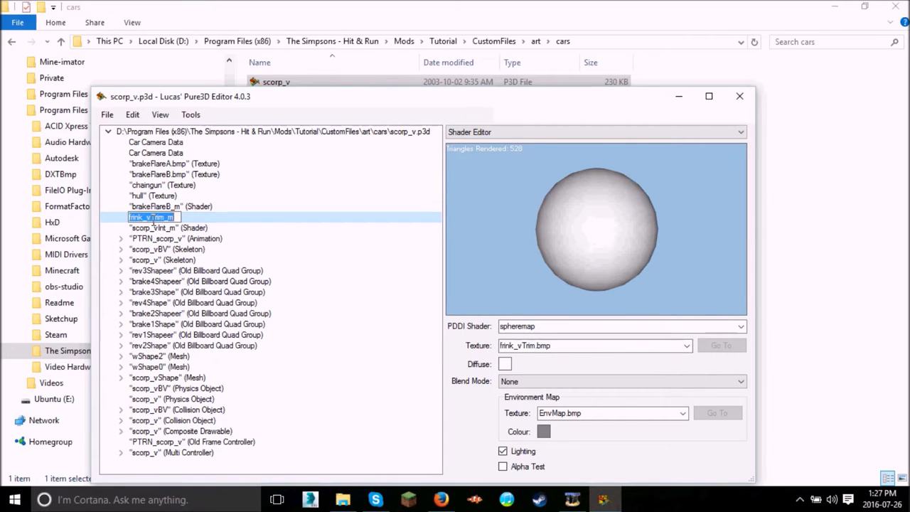
pyautogui.write('hull')
pyautogui.press('Return')
pyautogui.click(156, 228)
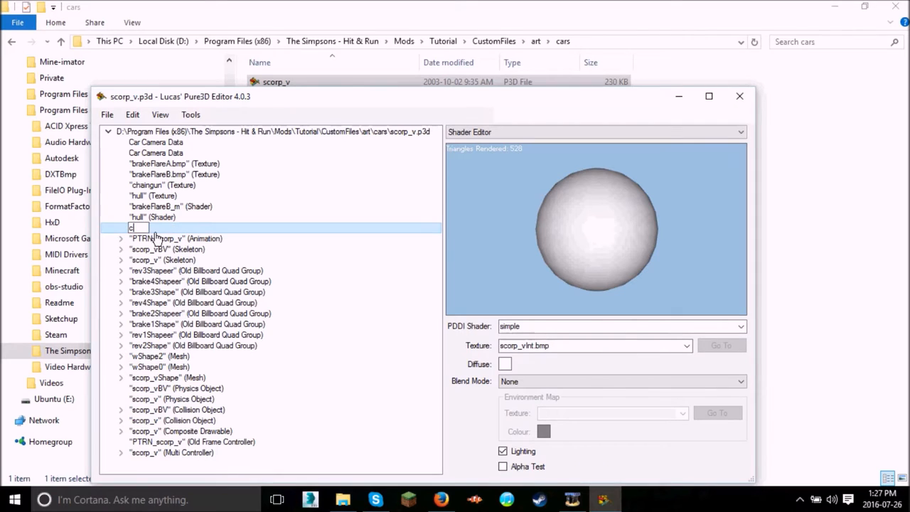
pyautogui.write('ngun')
pyautogui.press('Return')
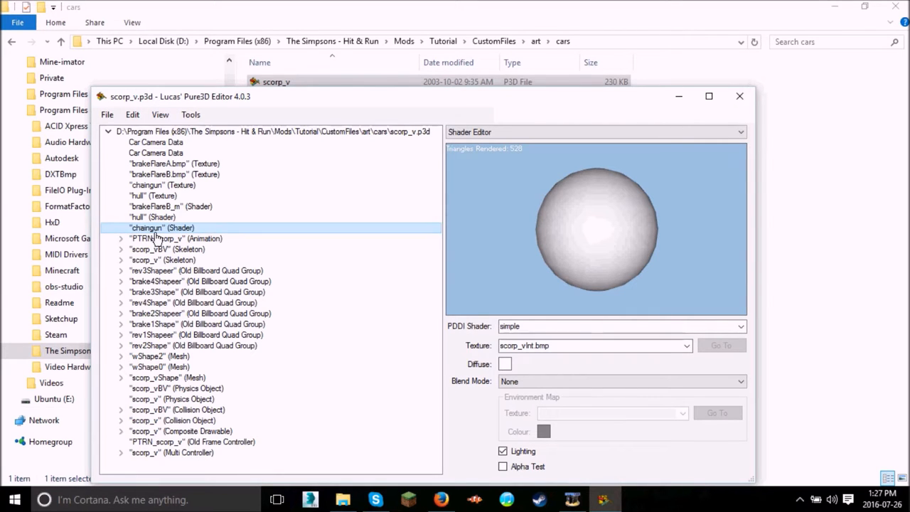
# - Import new image files into the chaingun and hull textures
pyautogui.click(157, 186)
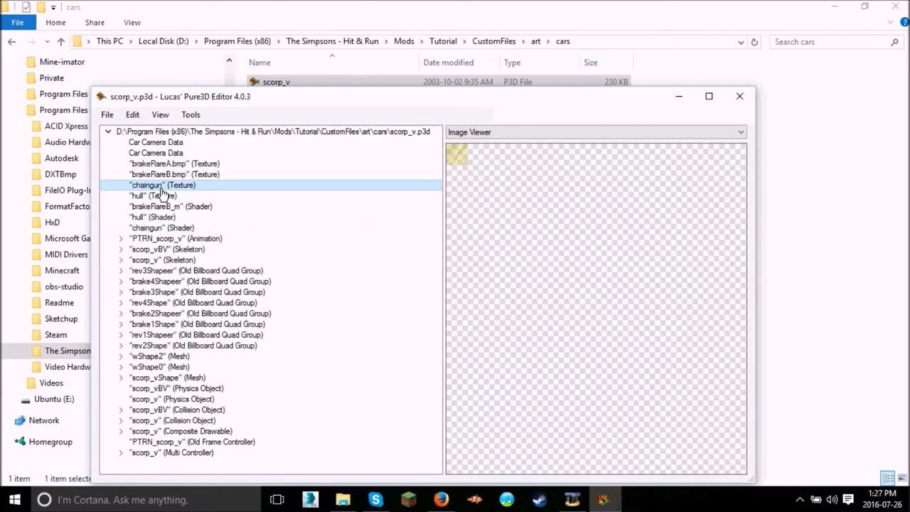
pyautogui.rightClick(168, 186)
pyautogui.click(186, 195)
pyautogui.doubleClick(390, 237)
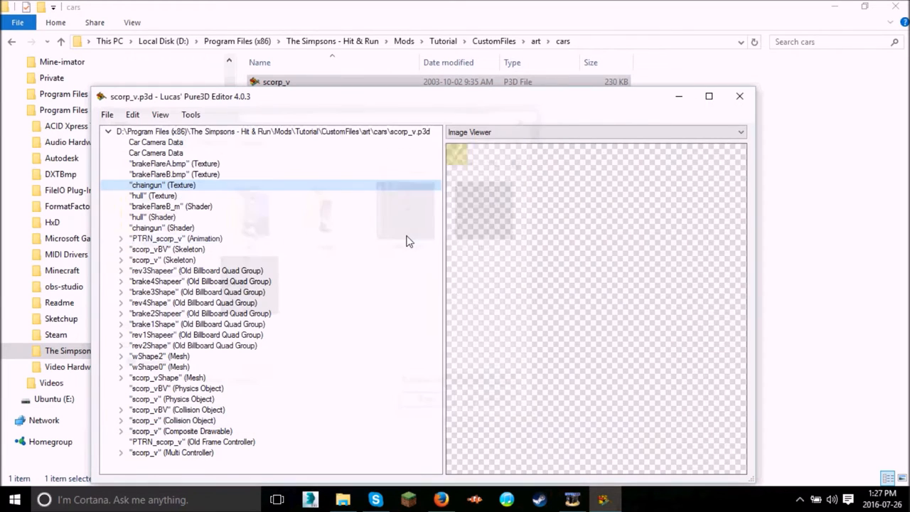
pyautogui.click(172, 197)
pyautogui.rightClick(174, 202)
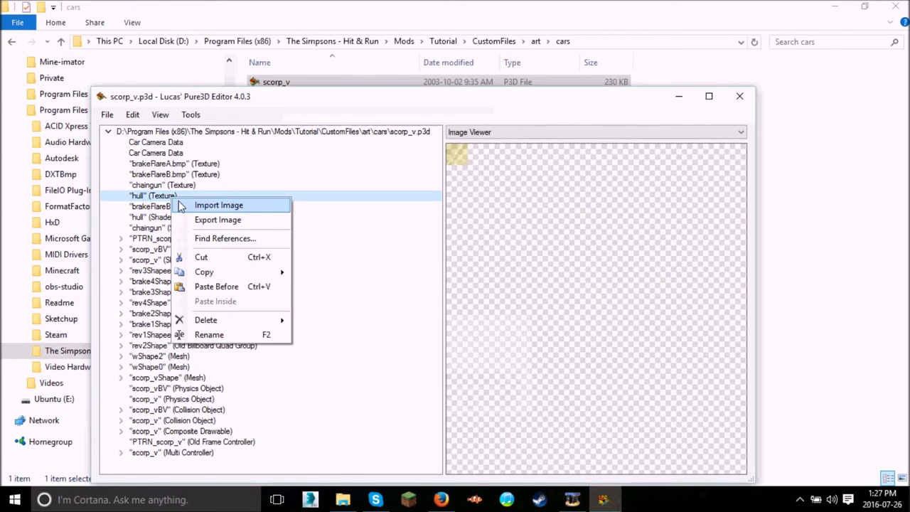
pyautogui.click(191, 207)
pyautogui.doubleClick(462, 231)
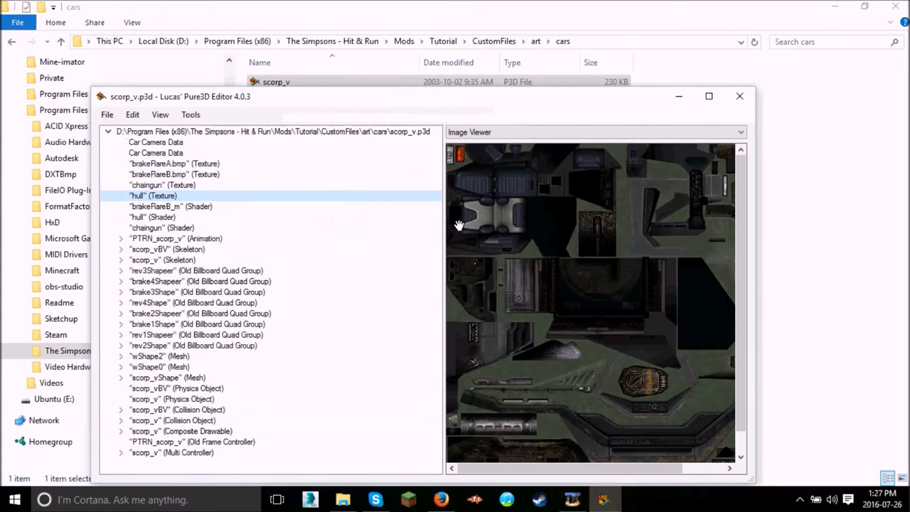
# - Assign the hull texture to both the hull and chaingun shaders and preview the car
pyautogui.click(153, 217)
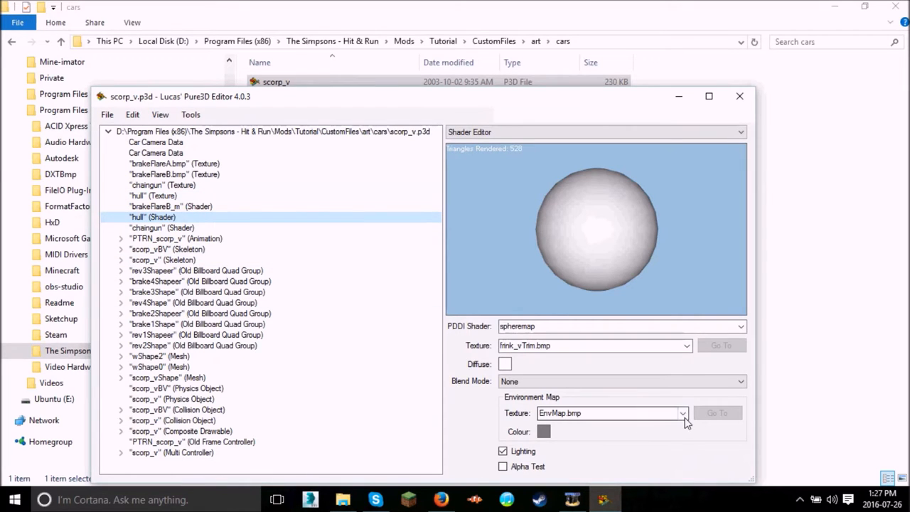
pyautogui.click(693, 348)
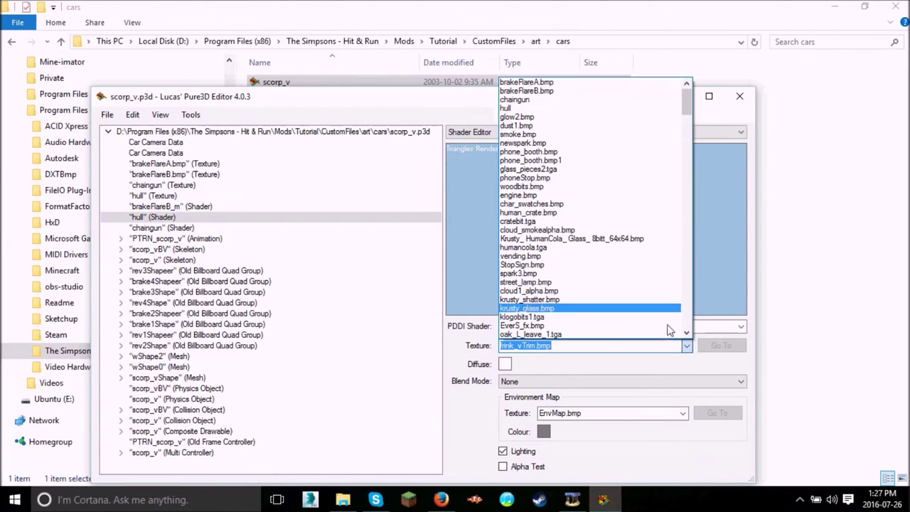
pyautogui.click(540, 112)
pyautogui.click(171, 227)
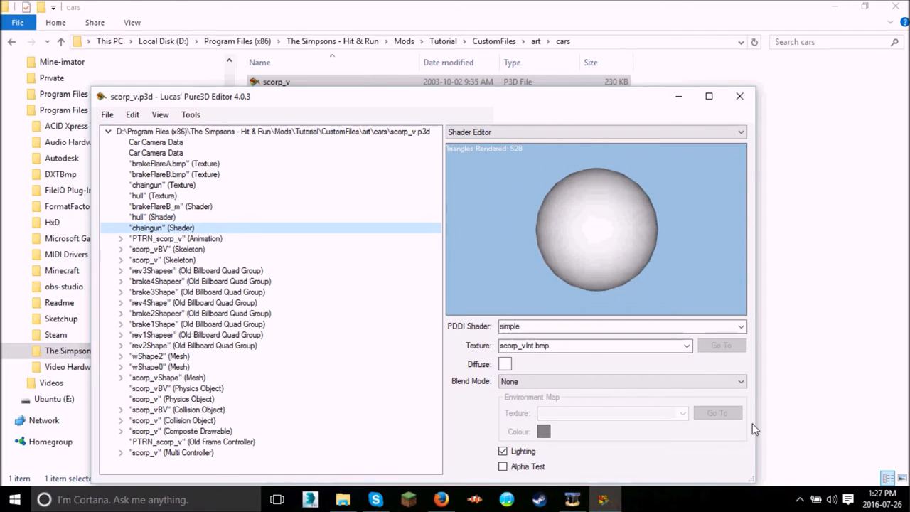
pyautogui.click(693, 349)
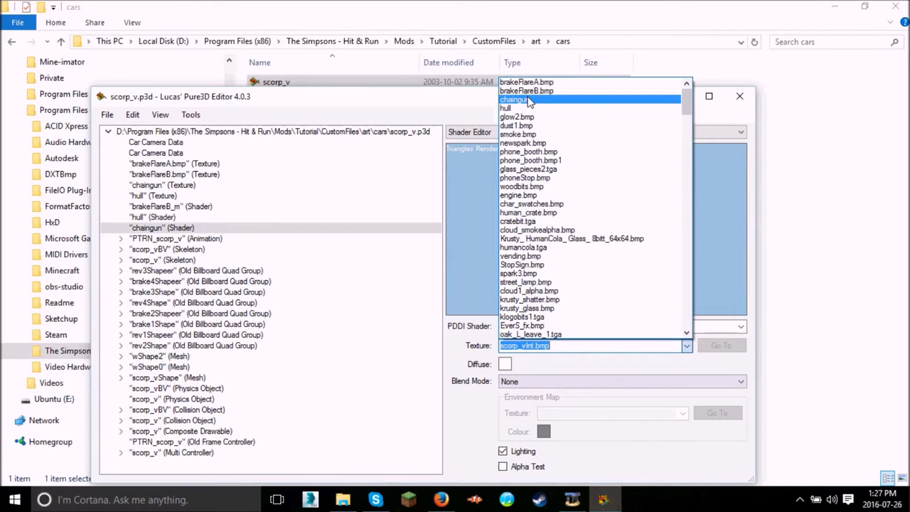
pyautogui.click(540, 113)
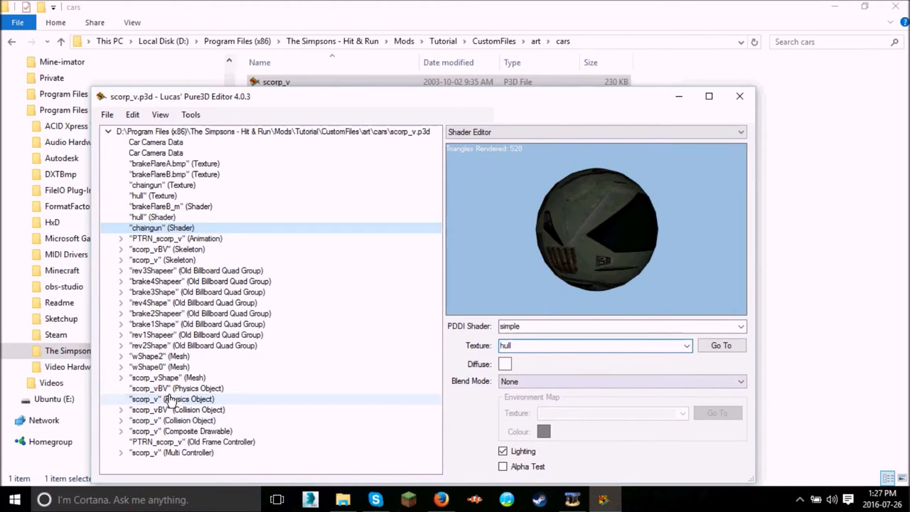
pyautogui.click(284, 399)
# - Orbit the textured car to see the gun, far side and top, then view scorp_vBV's properties
pyautogui.click(356, 430)
pyautogui.moveTo(568, 384)
pyautogui.mouseDown()
pyautogui.moveTo(625, 366)
pyautogui.moveTo(728, 382)
pyautogui.moveTo(573, 363)
pyautogui.moveTo(626, 422)
pyautogui.moveTo(659, 274)
pyautogui.mouseUp()
pyautogui.scroll(5, 660, 273)
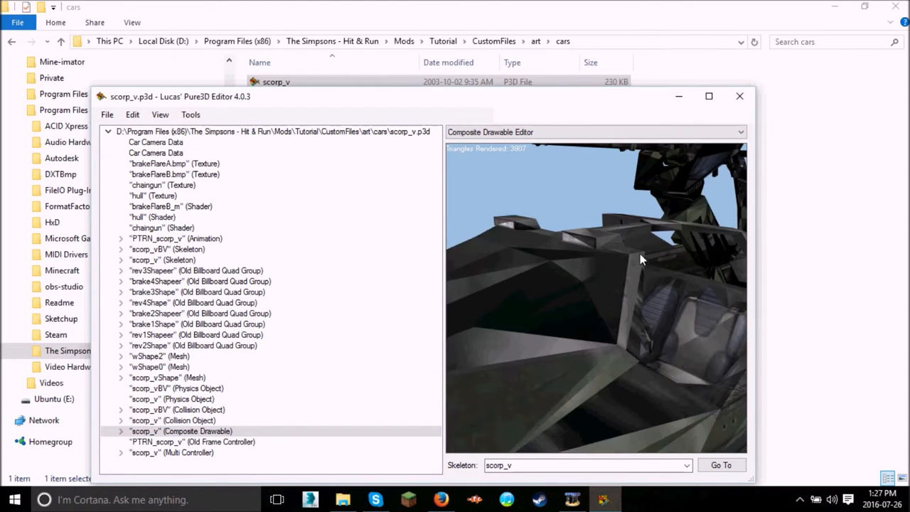
pyautogui.scroll(-2, 595, 251)
pyautogui.scroll(2, 614, 302)
pyautogui.moveTo(614, 303)
pyautogui.mouseDown()
pyautogui.moveTo(693, 314)
pyautogui.moveTo(678, 288)
pyautogui.moveTo(735, 284)
pyautogui.moveTo(668, 319)
pyautogui.moveTo(651, 346)
pyautogui.moveTo(576, 224)
pyautogui.moveTo(597, 212)
pyautogui.moveTo(589, 306)
pyautogui.moveTo(583, 285)
pyautogui.mouseUp()
pyautogui.scroll(-2, 596, 211)
pyautogui.scroll(-2, 583, 286)
pyautogui.scroll(-2, 552, 282)
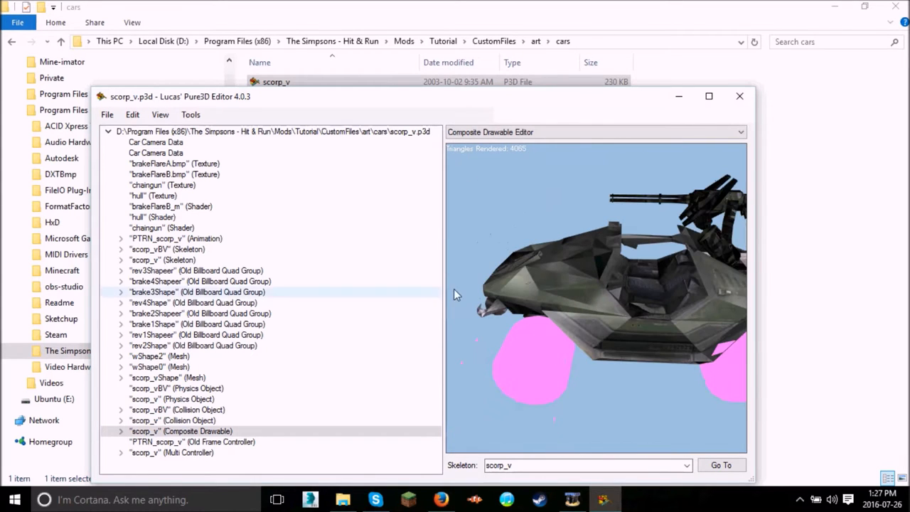
pyautogui.moveTo(506, 283)
pyautogui.mouseDown()
pyautogui.moveTo(567, 325)
pyautogui.moveTo(634, 326)
pyautogui.moveTo(699, 258)
pyautogui.moveTo(642, 285)
pyautogui.moveTo(495, 270)
pyautogui.mouseUp()
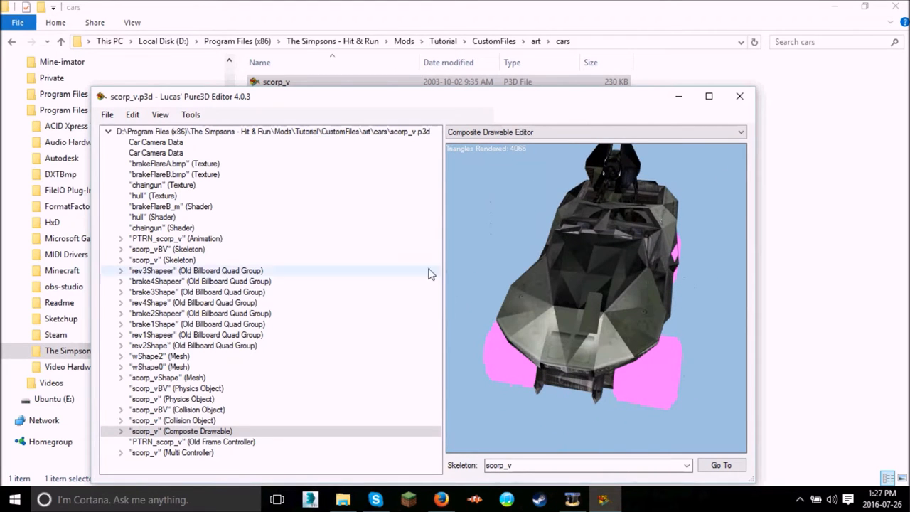
pyautogui.click(183, 292)
# - Duplicate the chaingun texture with Paste Before and rename the copy to tires
pyautogui.click(178, 388)
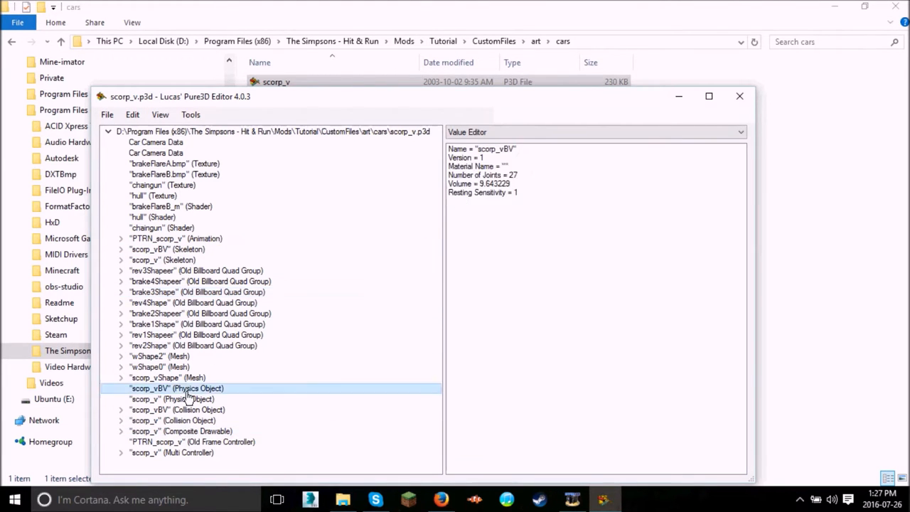
pyautogui.click(171, 356)
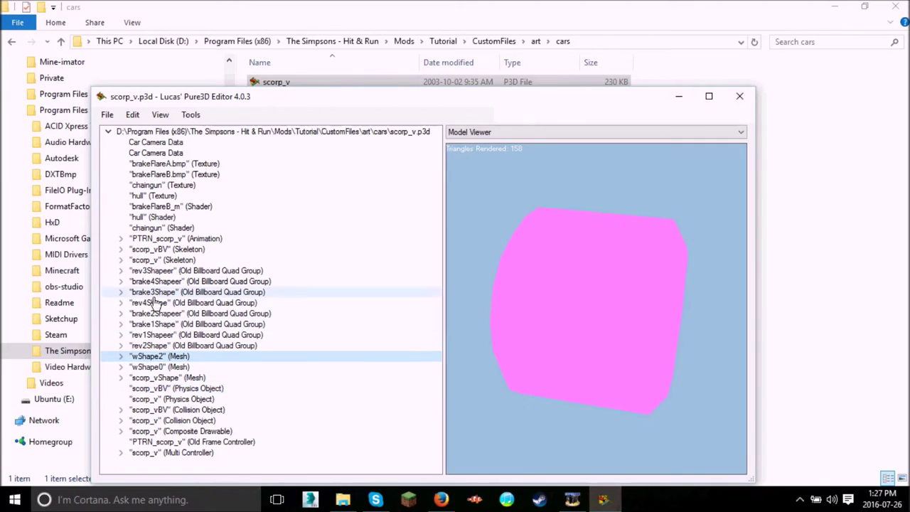
pyautogui.click(149, 196)
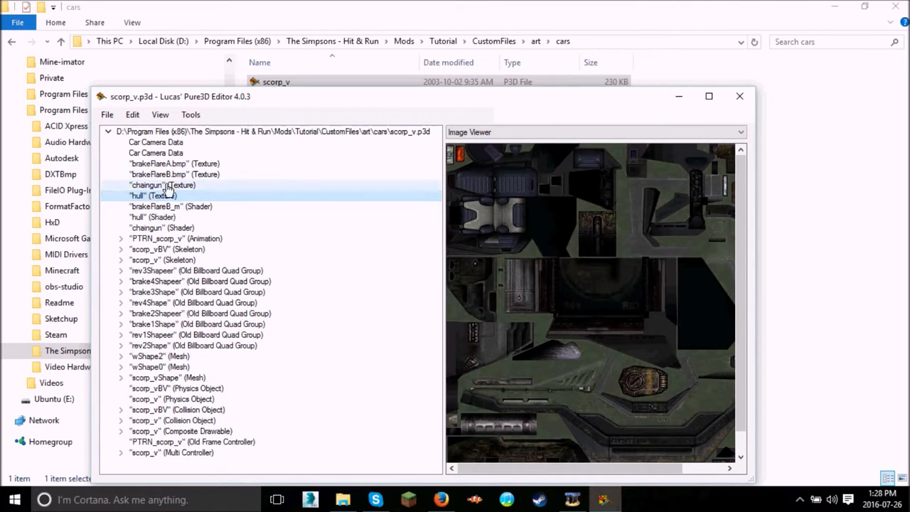
pyautogui.rightClick(168, 186)
pyautogui.moveTo(201, 260)
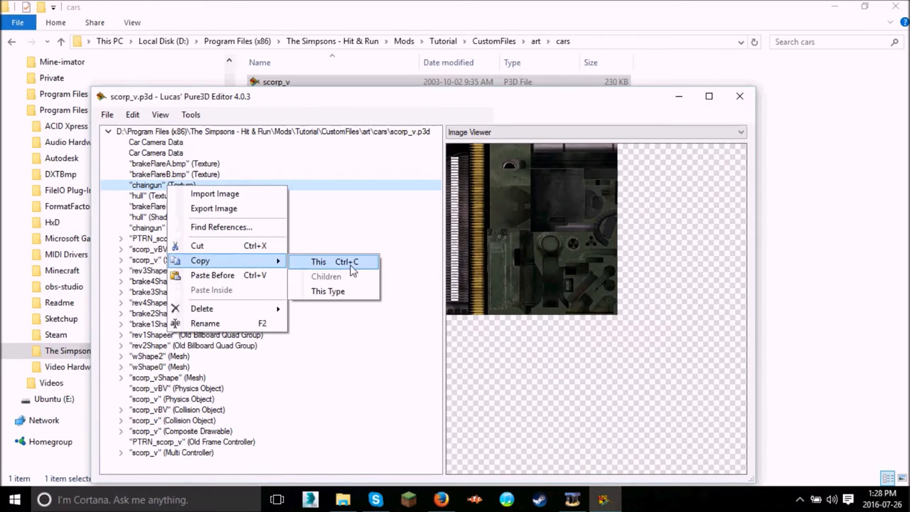
pyautogui.click(320, 261)
pyautogui.rightClick(224, 187)
pyautogui.click(245, 275)
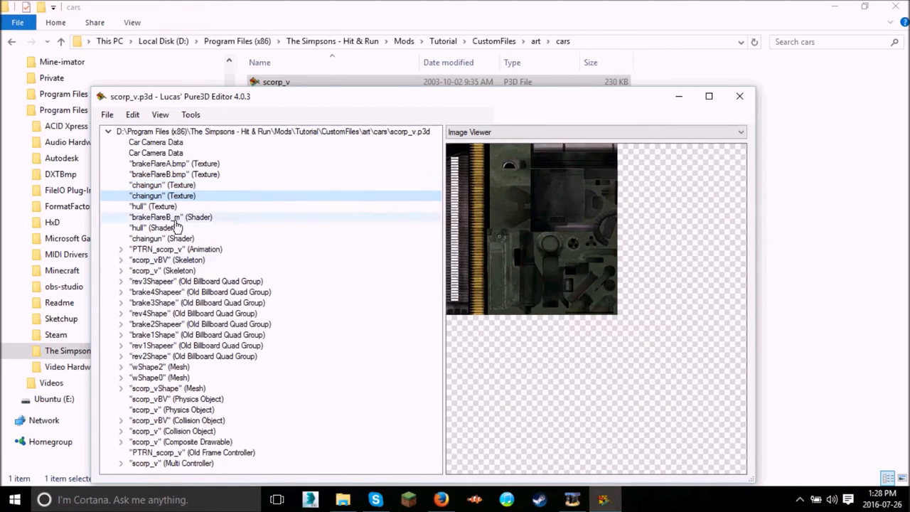
pyautogui.click(158, 187)
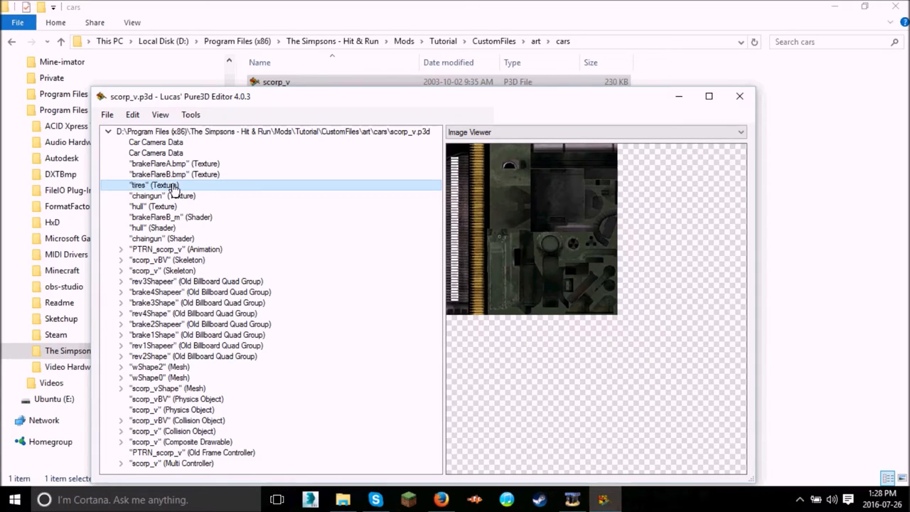
# - Duplicate the hull shader with Paste Before and rename the copy to tires
pyautogui.rightClick(150, 231)
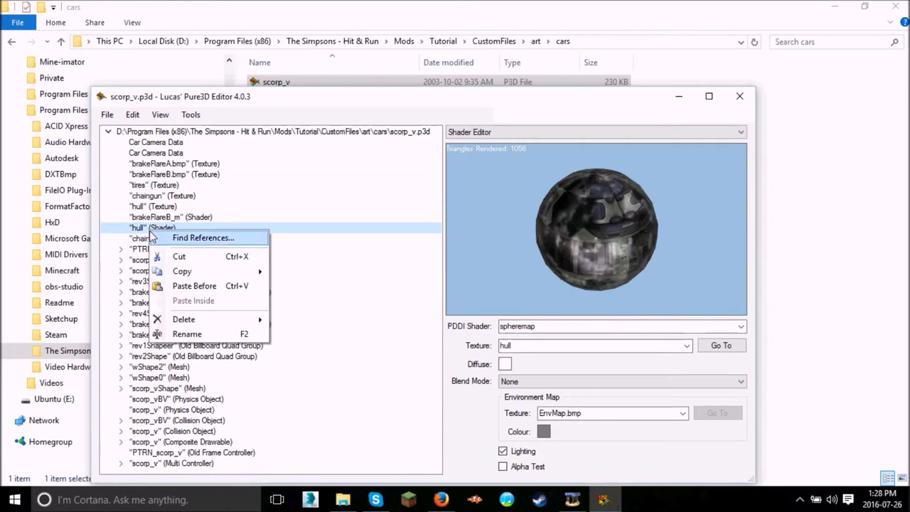
pyautogui.click(339, 275)
pyautogui.rightClick(162, 227)
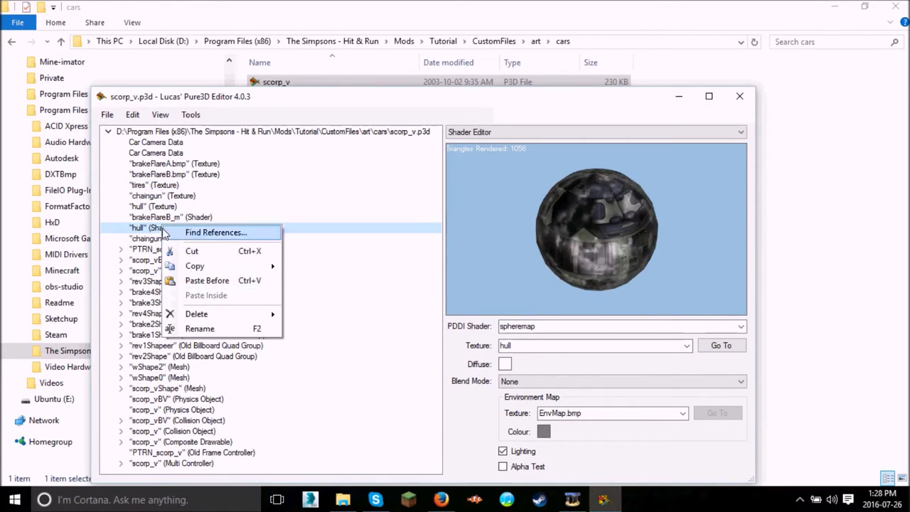
pyautogui.click(202, 281)
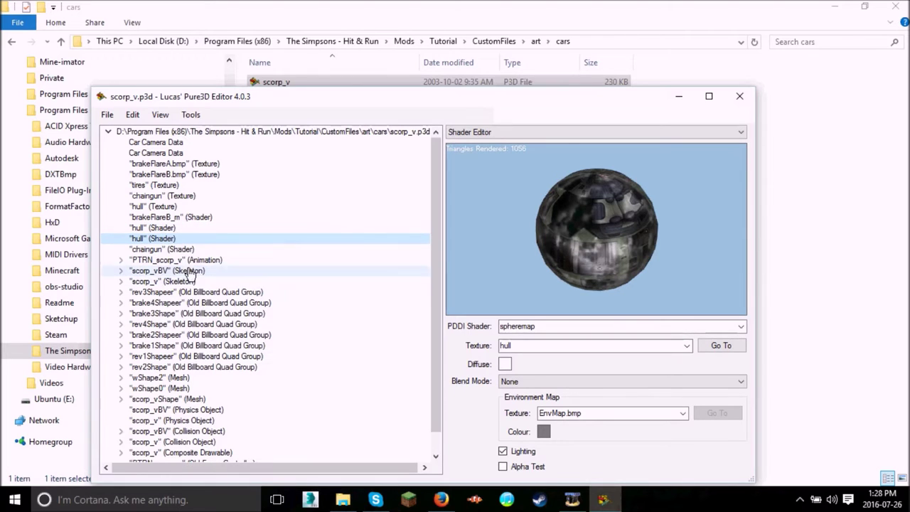
pyautogui.click(140, 228)
pyautogui.click(140, 229)
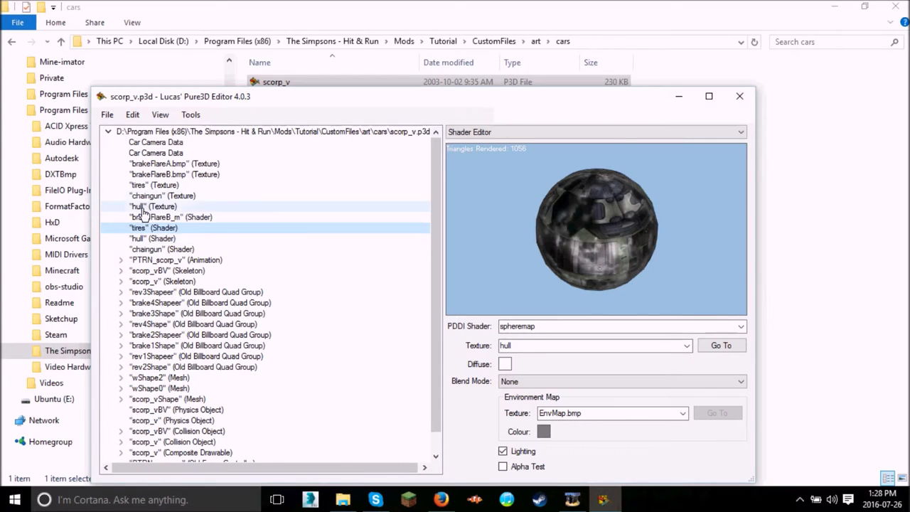
# - Import tires.png into the tires texture and set the tires shader's Texture to tires
pyautogui.click(163, 184)
pyautogui.rightClick(156, 184)
pyautogui.click(192, 193)
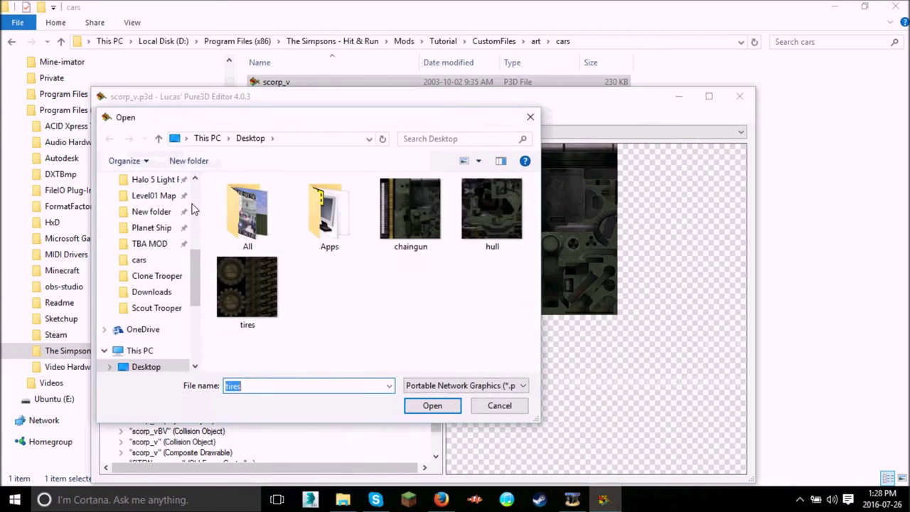
pyautogui.doubleClick(236, 273)
pyautogui.click(163, 229)
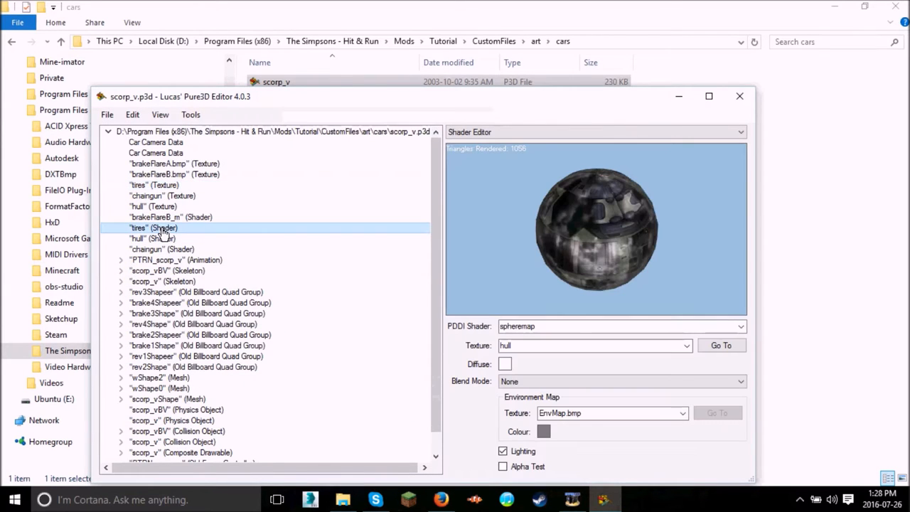
pyautogui.click(686, 345)
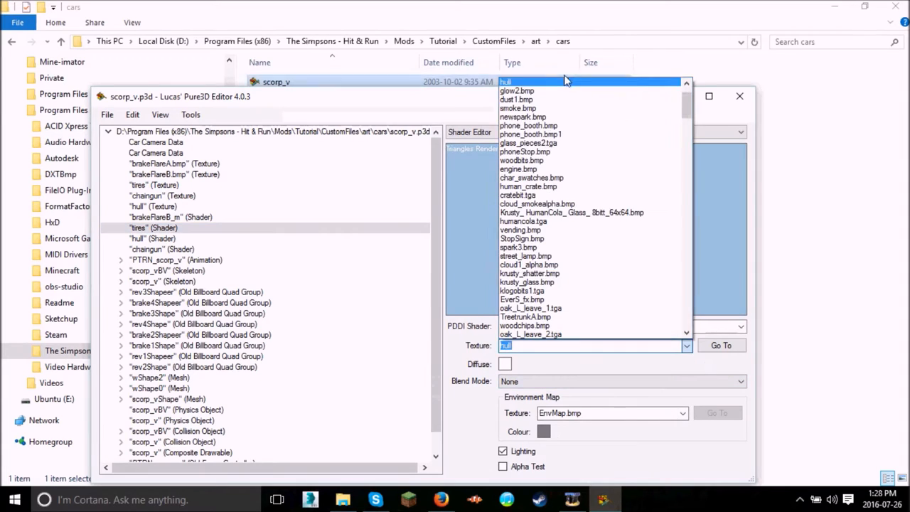
pyautogui.click(515, 100)
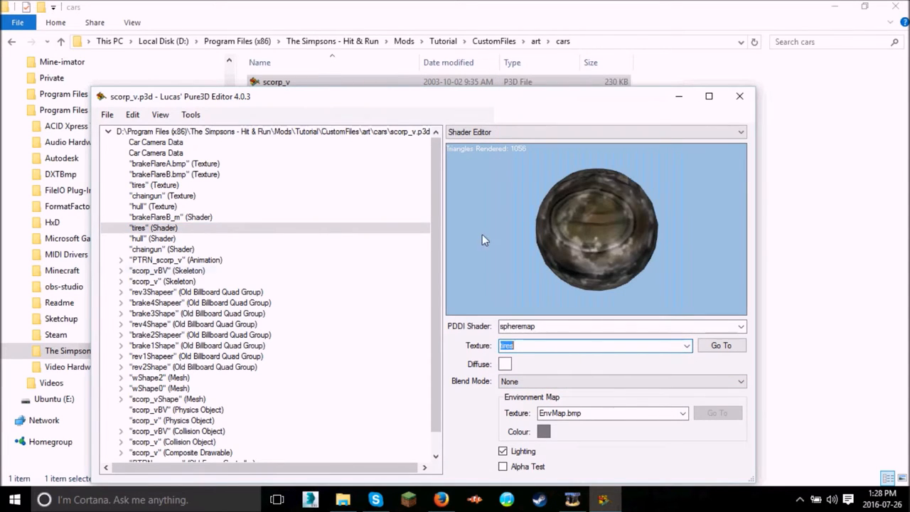
pyautogui.scroll(-1, 213, 356)
# - Rotate the composite car to a side view, expand the scorp_vBV skeleton and show joint rev3's values
pyautogui.click(181, 420)
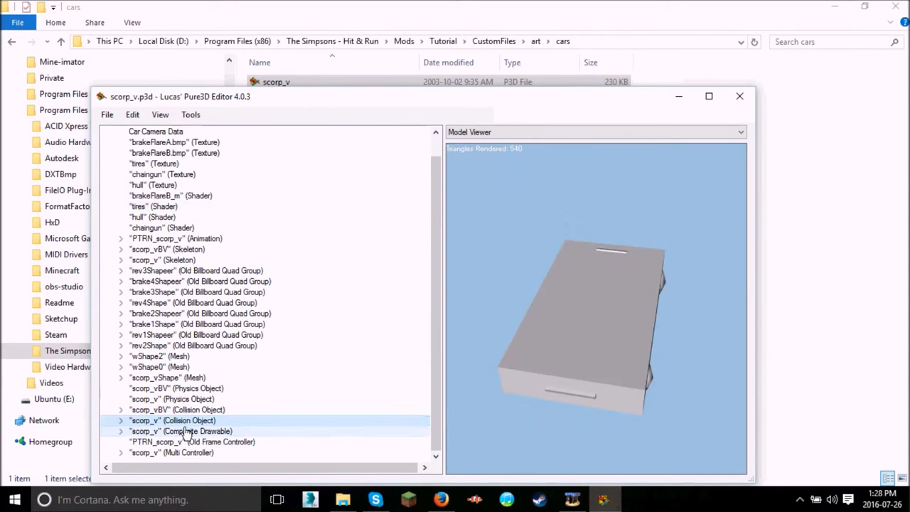
pyautogui.moveTo(555, 315)
pyautogui.mouseDown()
pyautogui.moveTo(538, 280)
pyautogui.moveTo(498, 288)
pyautogui.moveTo(495, 276)
pyautogui.moveTo(584, 321)
pyautogui.moveTo(496, 316)
pyautogui.moveTo(406, 335)
pyautogui.moveTo(583, 326)
pyautogui.mouseUp()
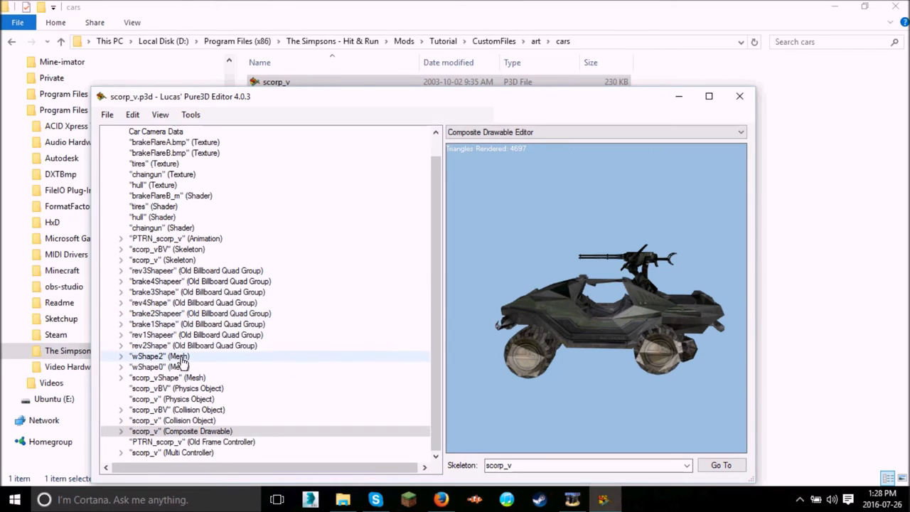
pyautogui.click(122, 251)
pyautogui.press('Left')
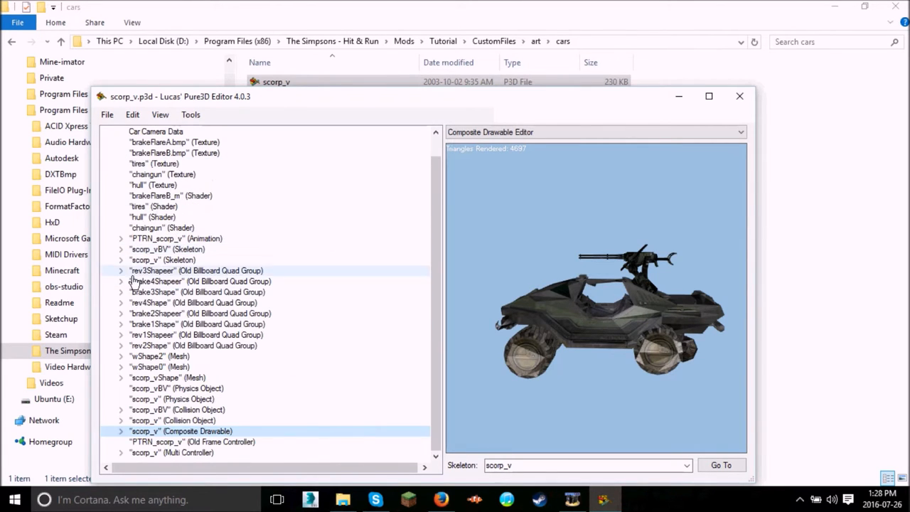
pyautogui.press('Right')
pyautogui.scroll(-3, 221, 304)
pyautogui.scroll(2, 220, 302)
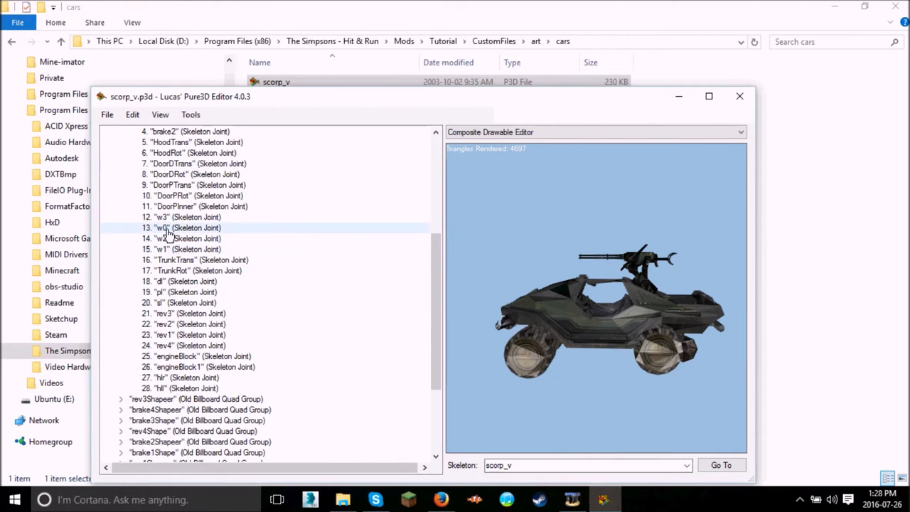
pyautogui.scroll(-4, 181, 252)
pyautogui.click(180, 187)
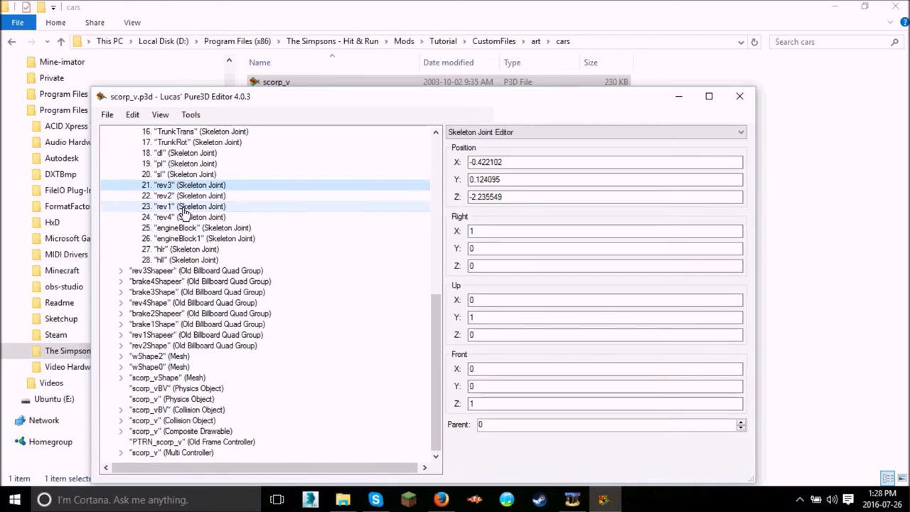
# - Look over the rev joints, the rev2Shape group and wShape2 mesh, then expand the composite drawable's prop list
pyautogui.click(202, 216)
pyautogui.click(158, 345)
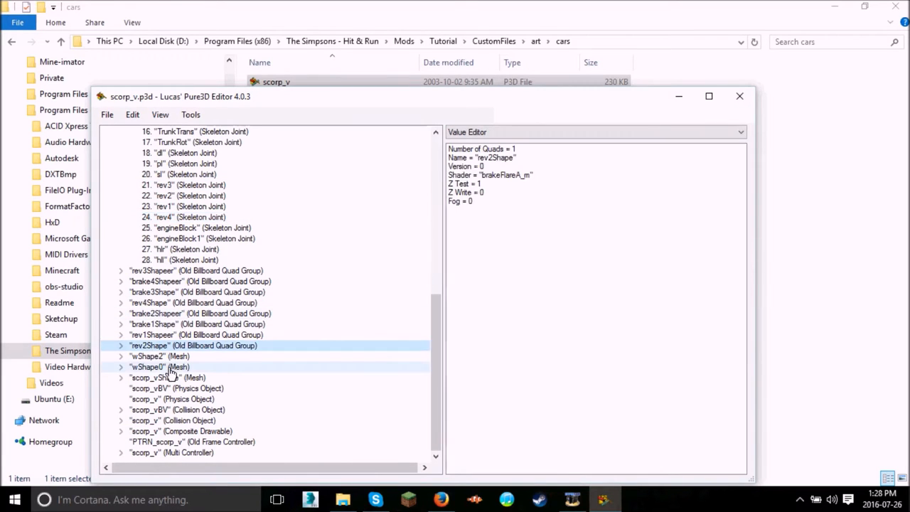
pyautogui.click(146, 356)
pyautogui.click(121, 356)
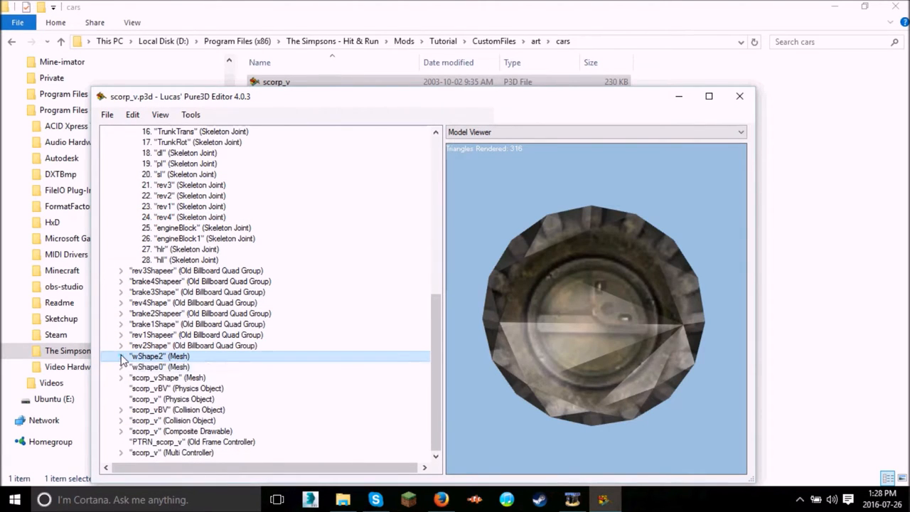
pyautogui.click(152, 432)
pyautogui.click(120, 430)
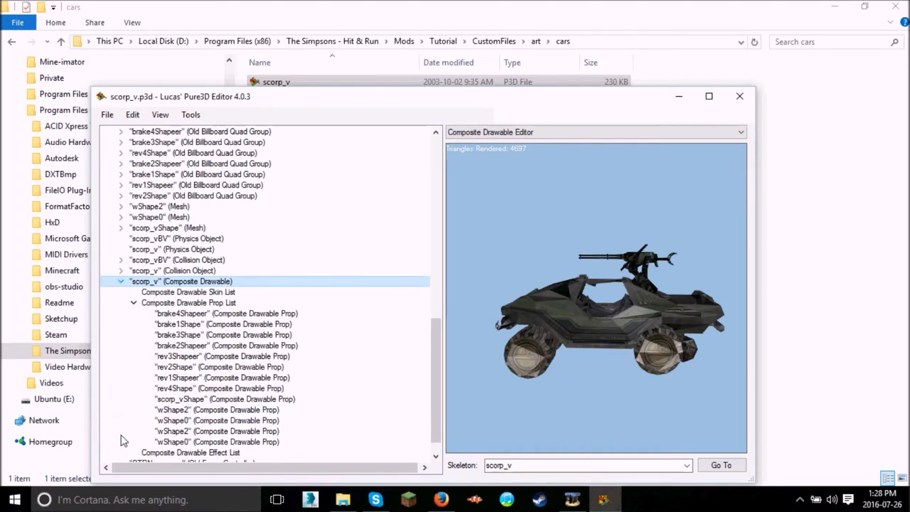
# - Read the Skeleton Joint Identifier of the car body prop and each wShape2 wheel prop
pyautogui.click(186, 429)
pyautogui.click(189, 412)
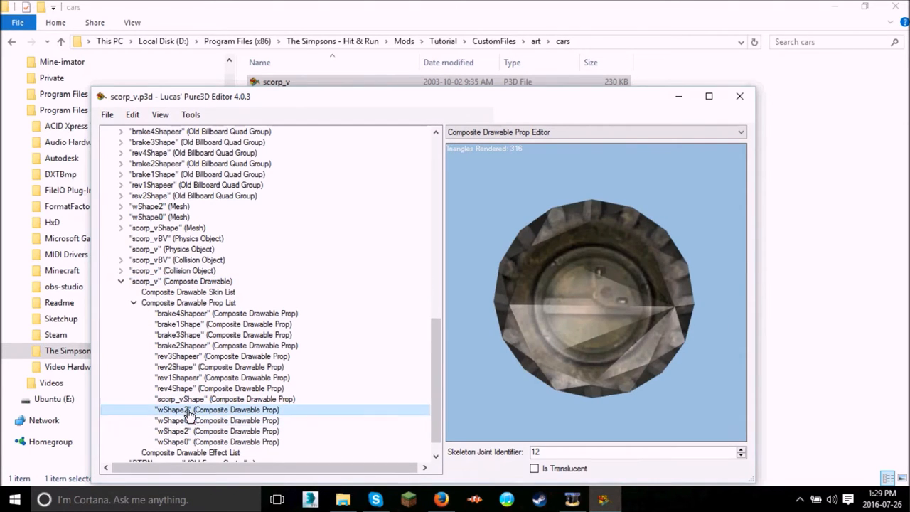
pyautogui.click(196, 440)
pyautogui.click(199, 420)
pyautogui.click(204, 400)
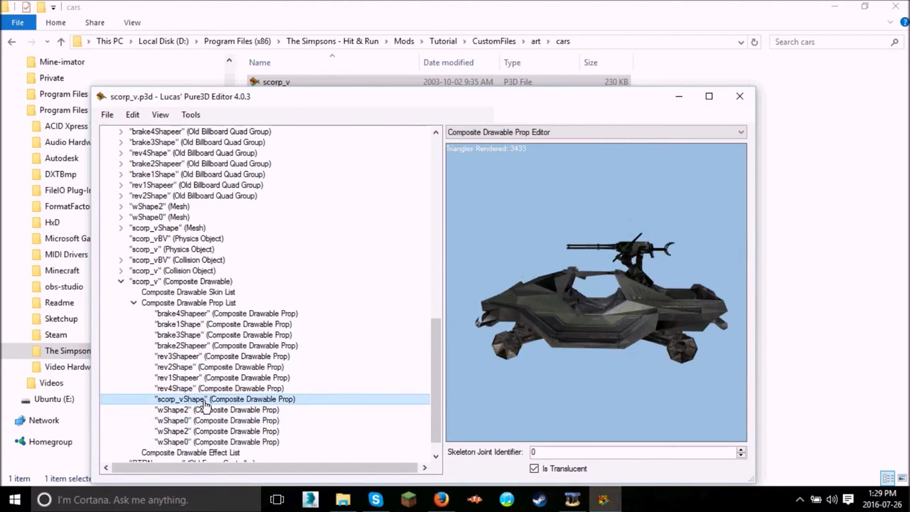
pyautogui.click(251, 421)
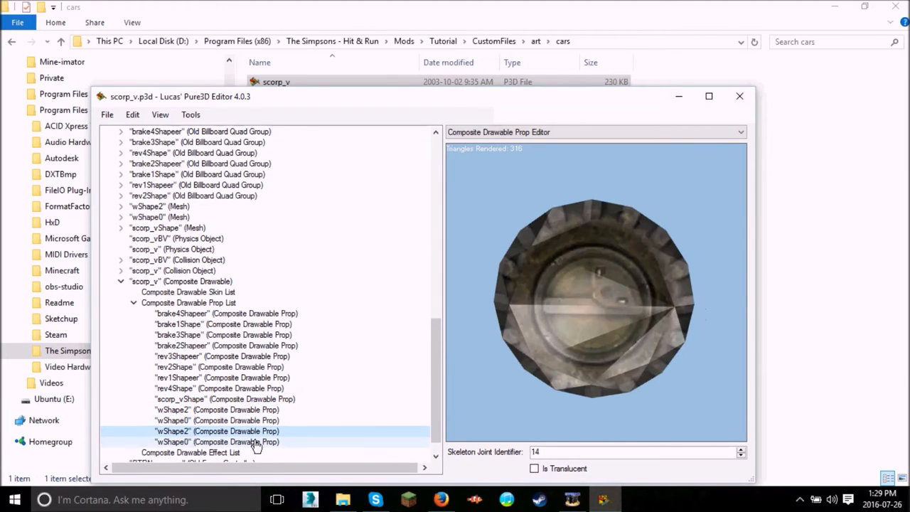
pyautogui.click(256, 442)
pyautogui.click(252, 431)
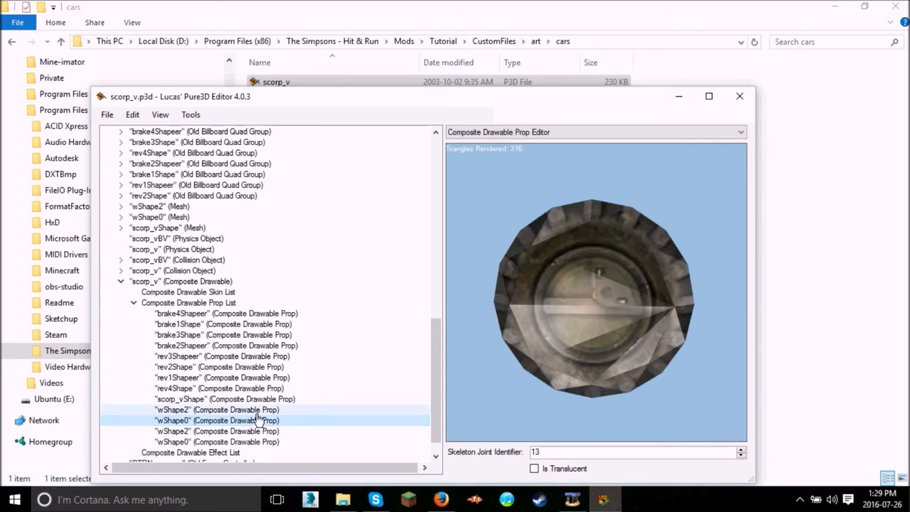
pyautogui.click(260, 410)
# - Collapse the prop list and select the TrunkRot joint to show its position values
pyautogui.click(133, 302)
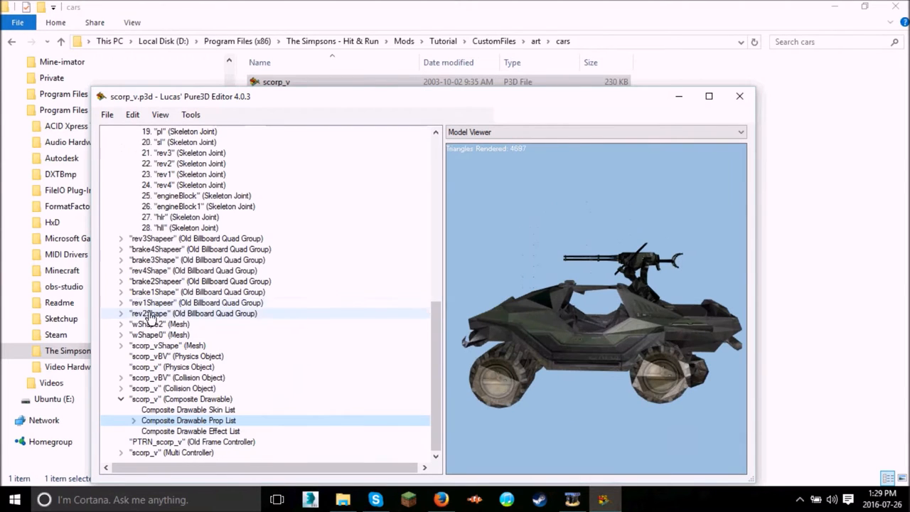
pyautogui.scroll(3, 204, 285)
pyautogui.scroll(1, 204, 282)
pyautogui.click(203, 276)
# - Show the w2 wheel joint's position and edit its Y and X values
pyautogui.click(192, 238)
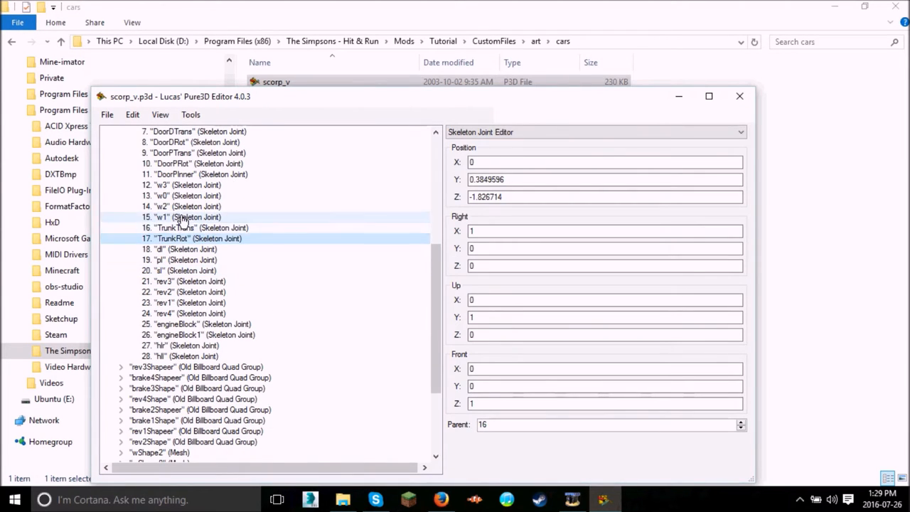
pyautogui.click(181, 216)
pyautogui.click(206, 206)
pyautogui.click(505, 178)
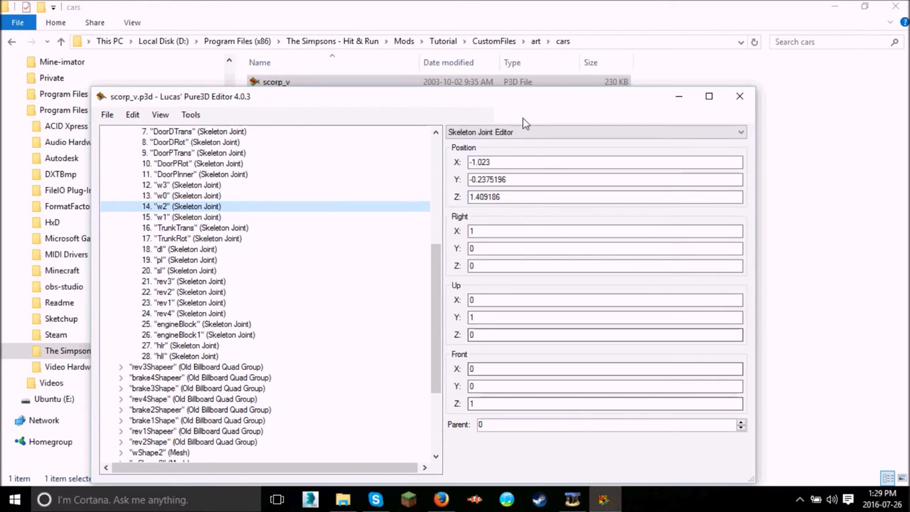
pyautogui.click(533, 163)
pyautogui.write('999')
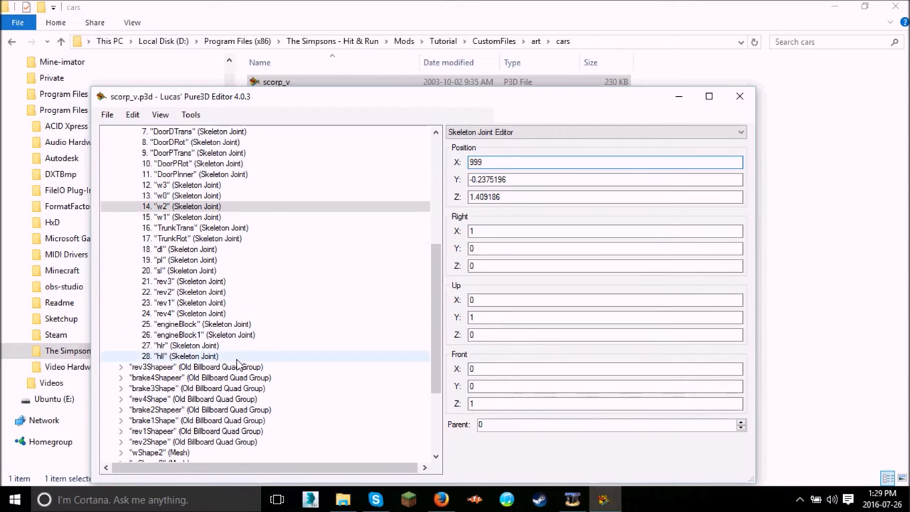
pyautogui.scroll(2, 238, 366)
pyautogui.scroll(-5, 237, 367)
# - Preview the whole car, recheck the w2 joint, then turn the car side-on
pyautogui.click(173, 431)
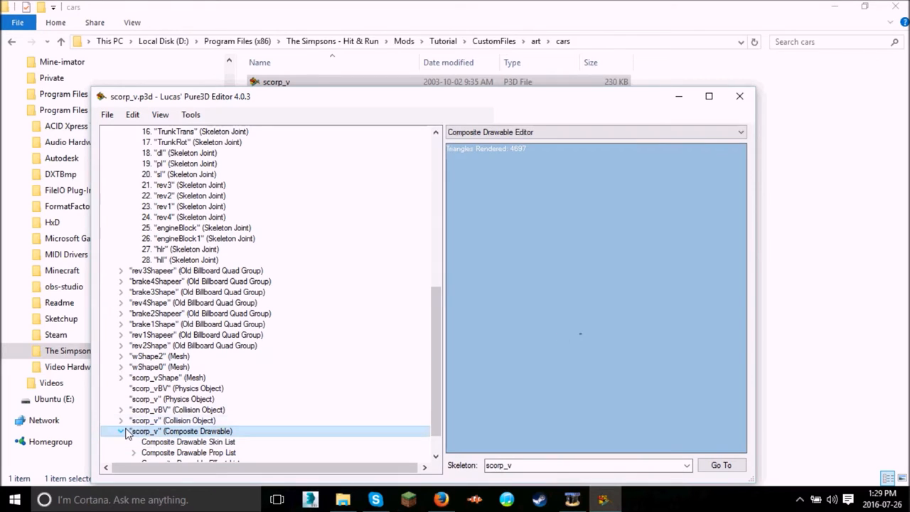
pyautogui.click(120, 430)
pyautogui.click(174, 422)
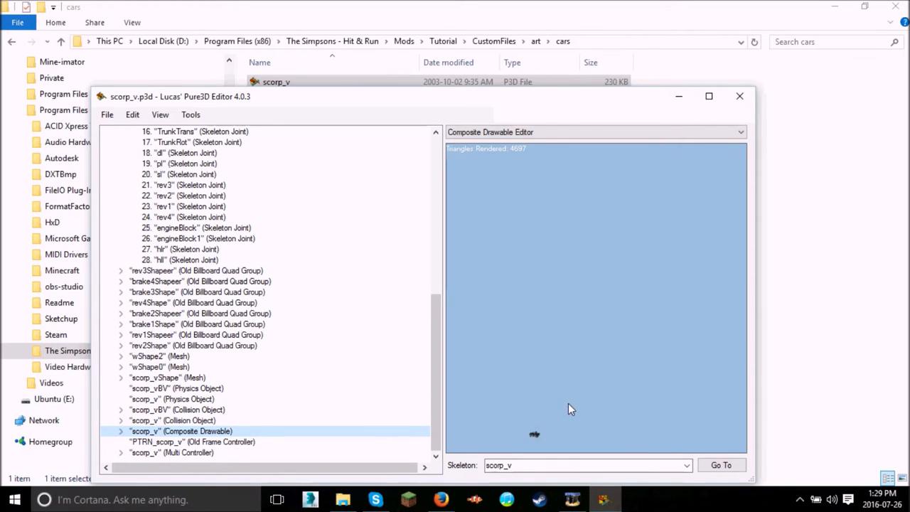
pyautogui.click(553, 377)
pyautogui.moveTo(556, 363)
pyautogui.mouseDown()
pyautogui.moveTo(603, 197)
pyautogui.moveTo(561, 351)
pyautogui.moveTo(659, 240)
pyautogui.moveTo(627, 278)
pyautogui.mouseUp()
pyautogui.scroll(5, 619, 333)
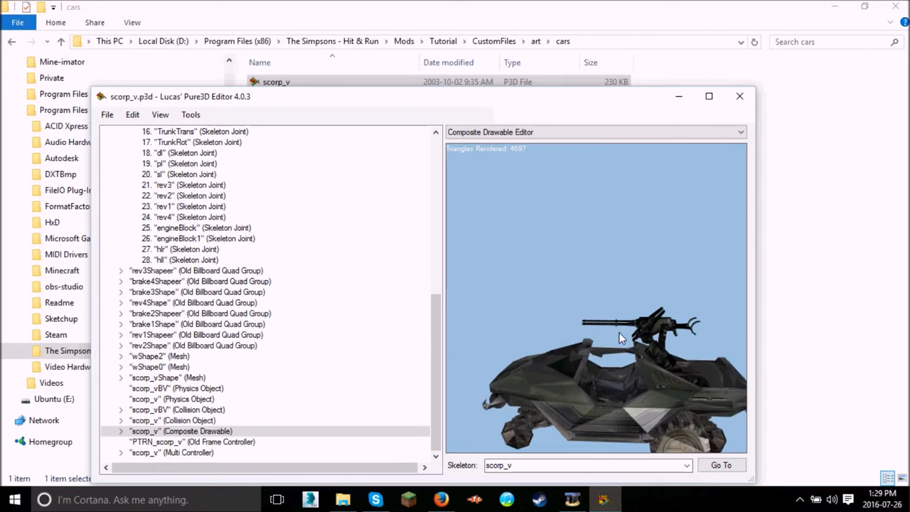
pyautogui.scroll(-5, 619, 334)
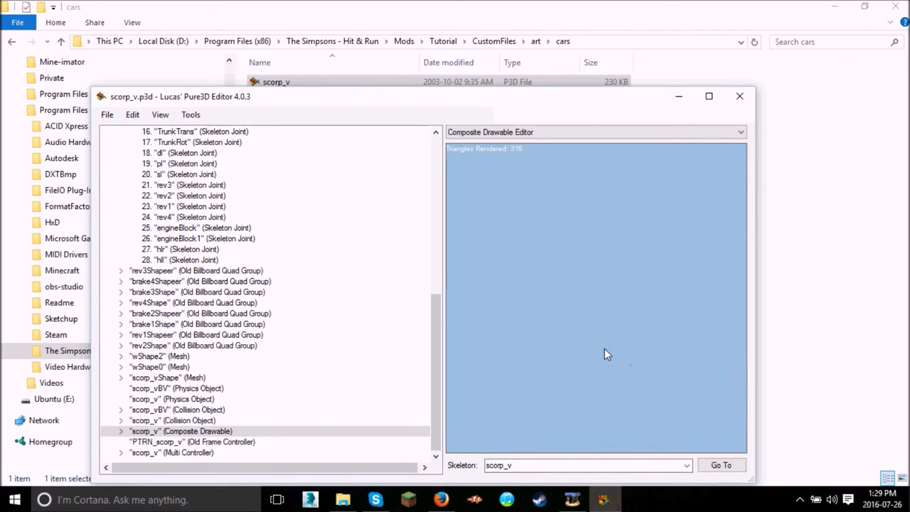
pyautogui.scroll(6, 213, 334)
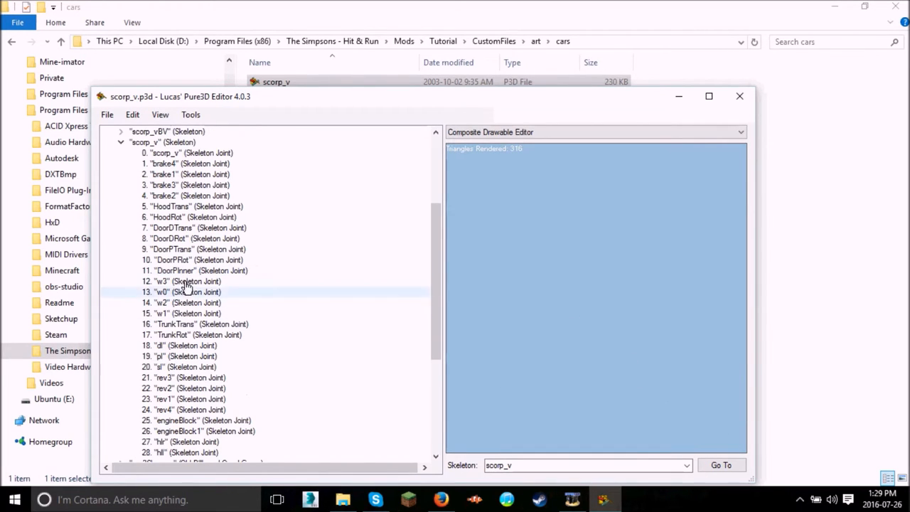
pyautogui.click(181, 314)
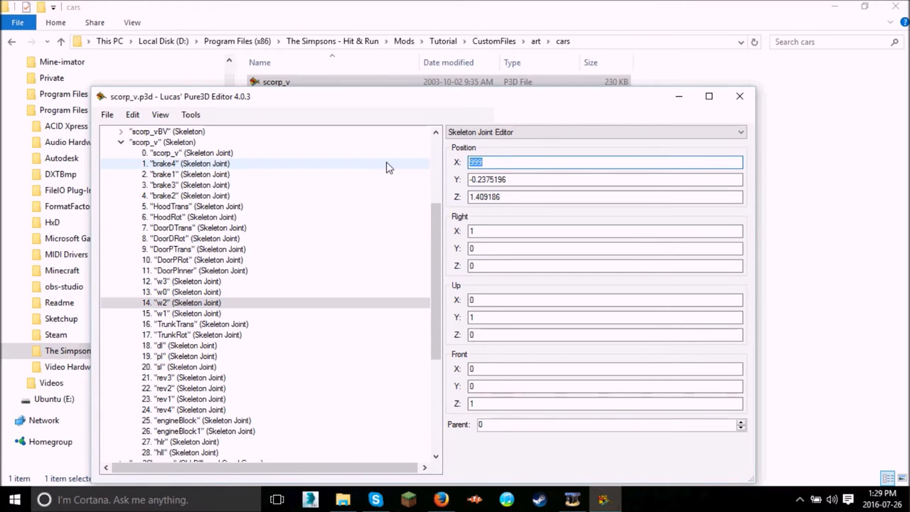
pyautogui.scroll(-6, 270, 384)
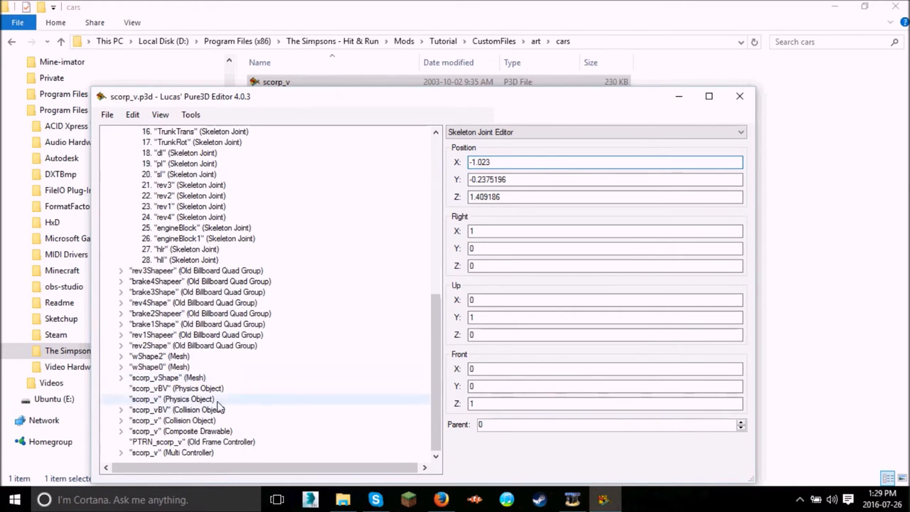
pyautogui.click(174, 430)
pyautogui.moveTo(643, 250); pyautogui.dragTo(578, 256)
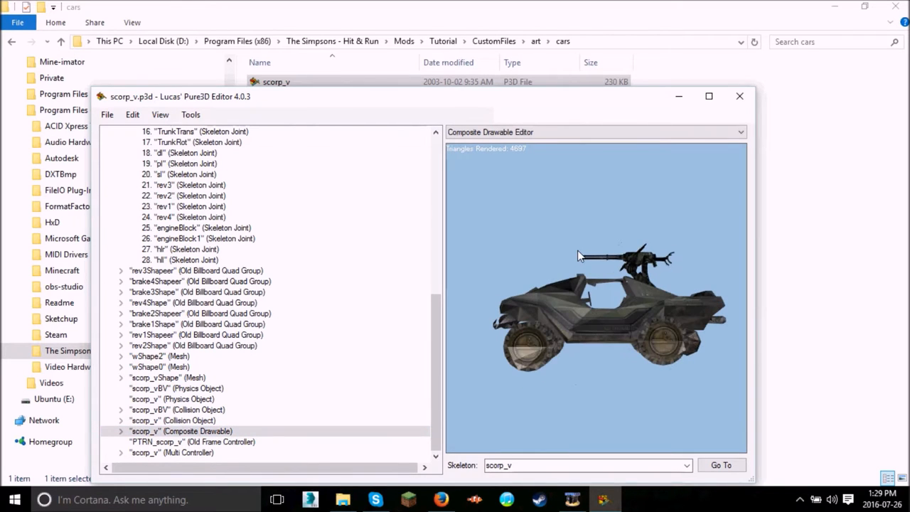
pyautogui.scroll(2, 187, 263)
pyautogui.scroll(3, 187, 261)
pyautogui.scroll(3, 185, 263)
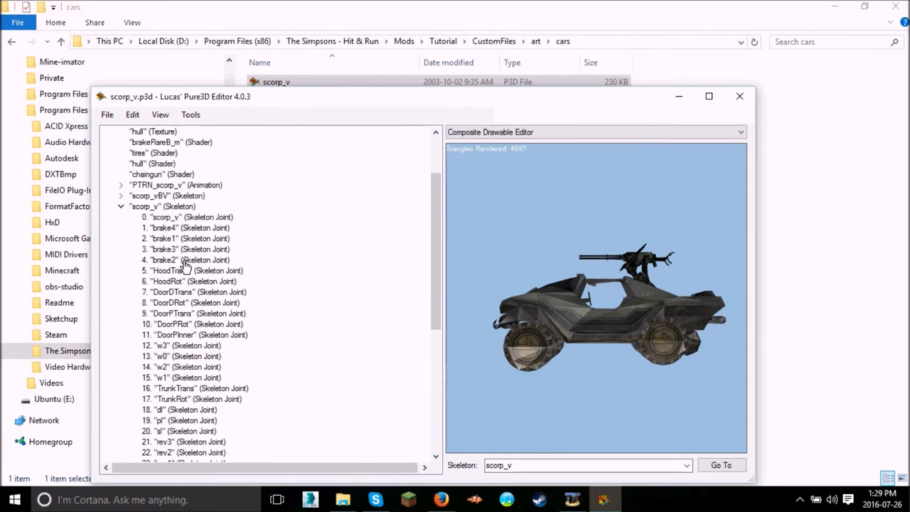
pyautogui.scroll(-2, 187, 264)
# - Step through joints w3, w0, w1 and w2 comparing their Position X/Y/Z values
pyautogui.click(194, 284)
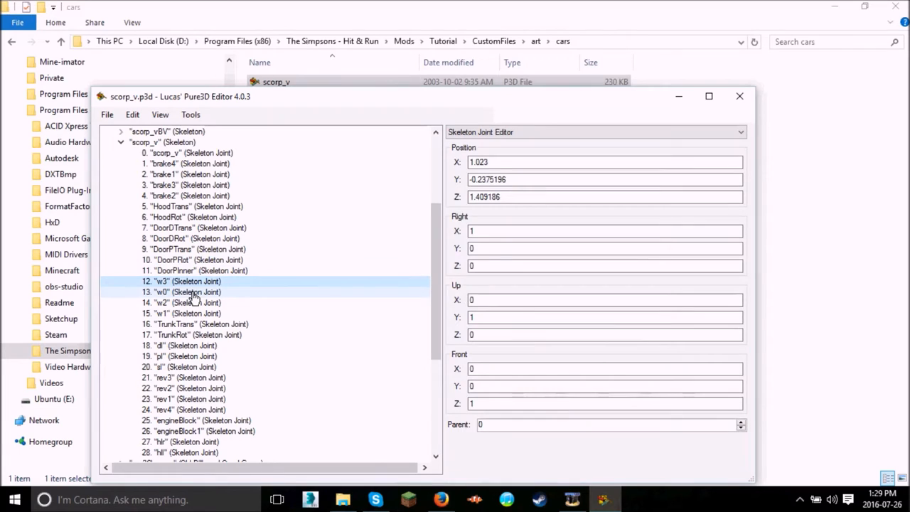
pyautogui.click(189, 282)
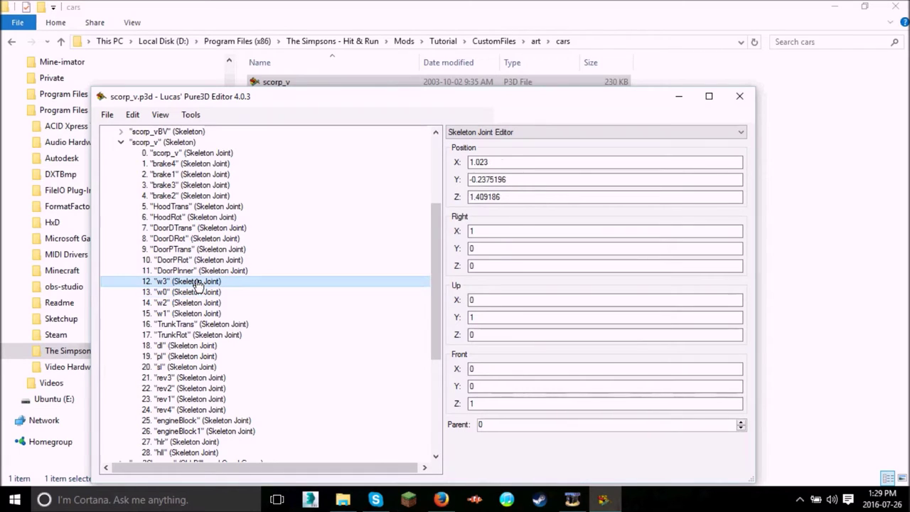
pyautogui.click(188, 304)
pyautogui.click(187, 282)
pyautogui.click(189, 303)
pyautogui.click(186, 282)
pyautogui.doubleClick(497, 162)
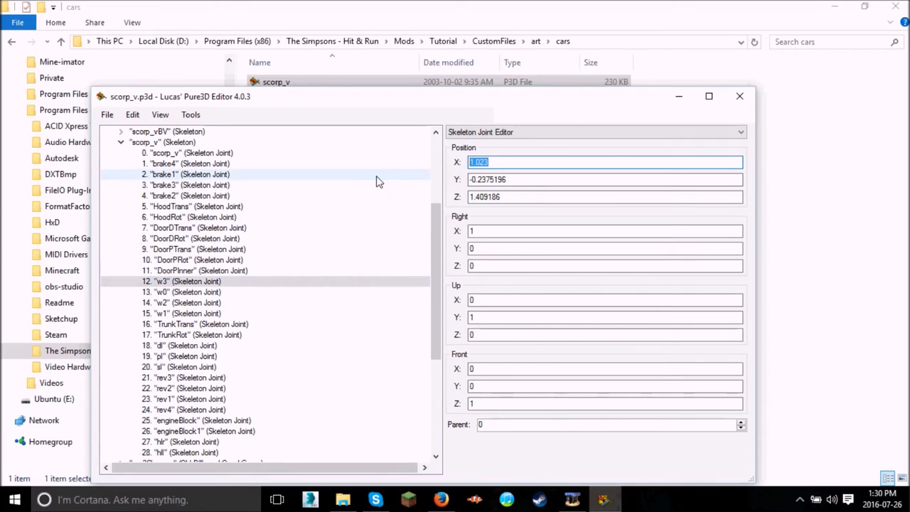
pyautogui.click(201, 292)
pyautogui.click(203, 315)
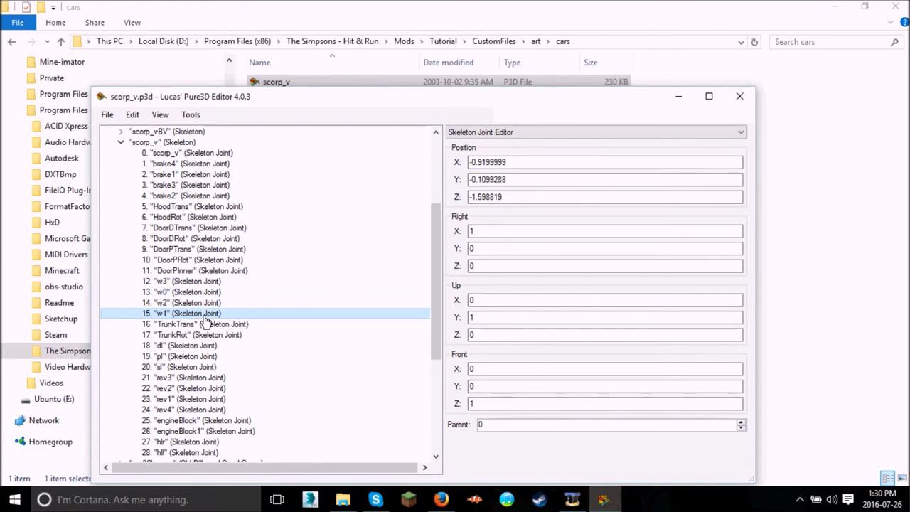
pyautogui.click(209, 284)
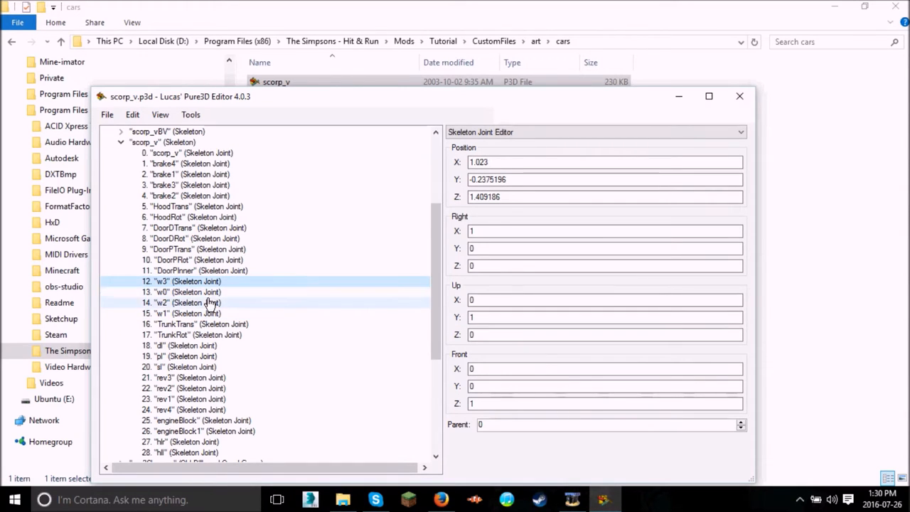
pyautogui.click(211, 293)
pyautogui.click(211, 312)
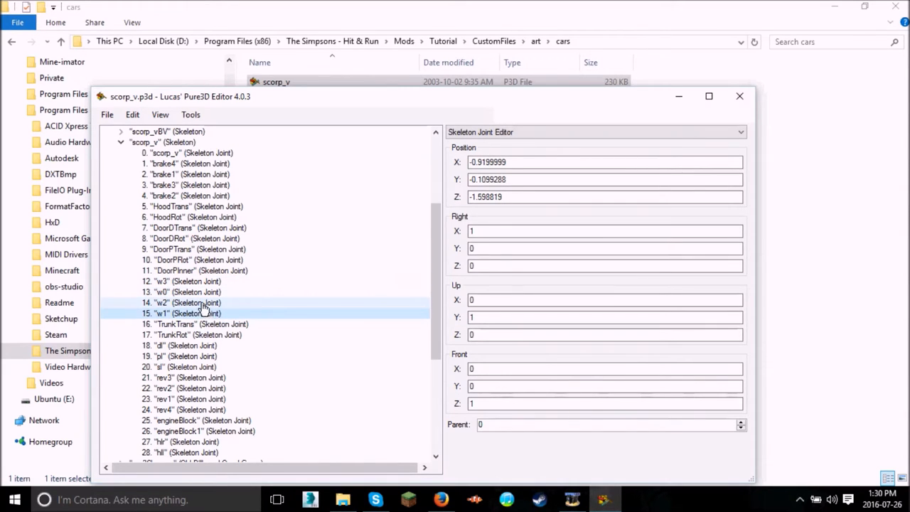
# - Read the w1 joint's X, Y and Z positions against w3, then edit w1's Z value
pyautogui.click(610, 159)
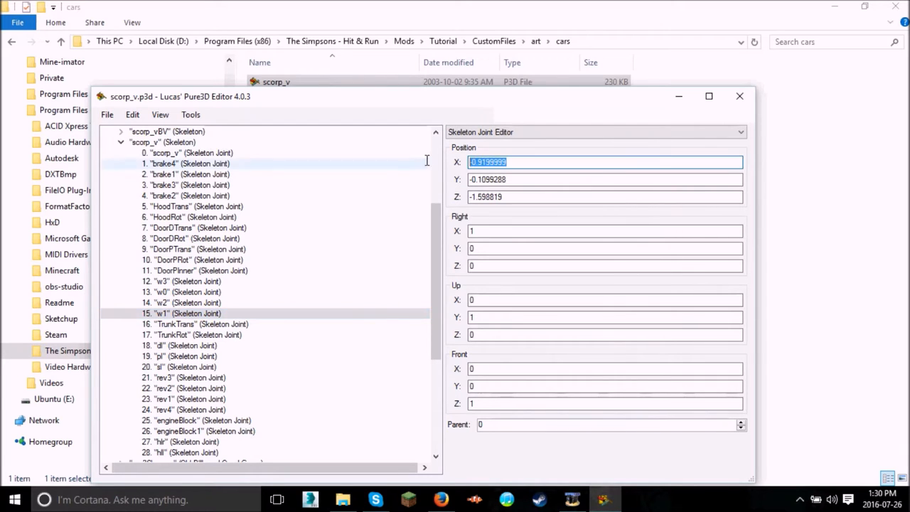
pyautogui.click(518, 177)
pyautogui.click(524, 197)
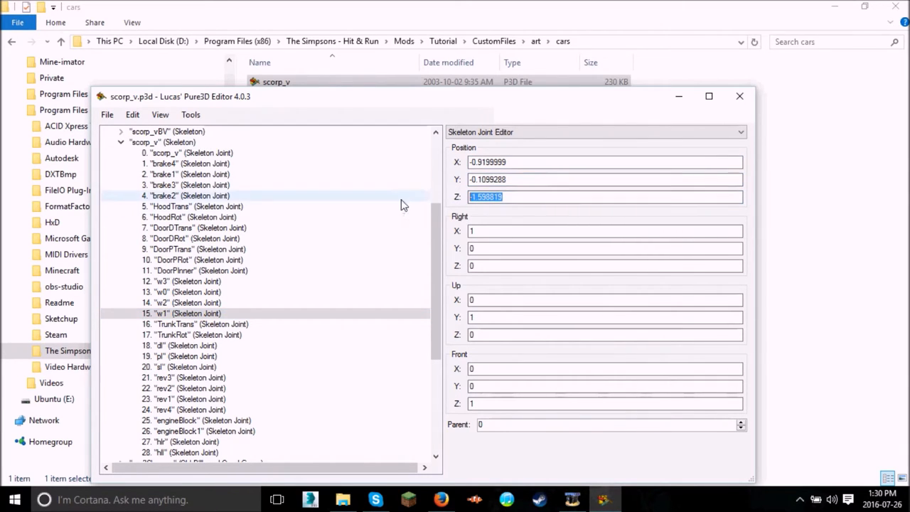
pyautogui.click(577, 181)
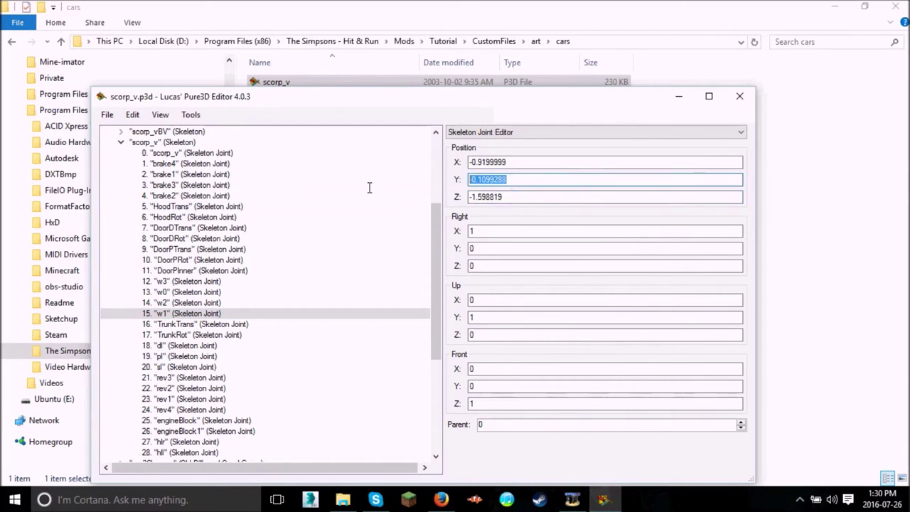
pyautogui.click(214, 282)
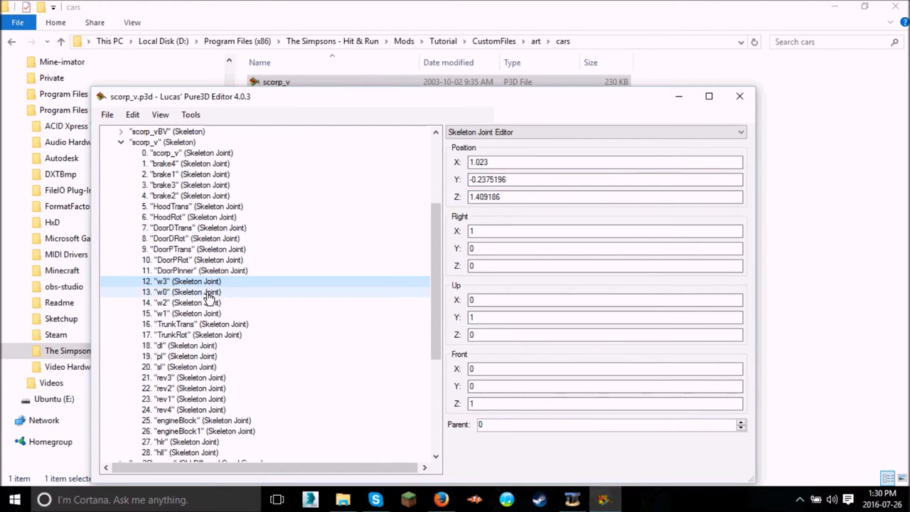
pyautogui.click(210, 293)
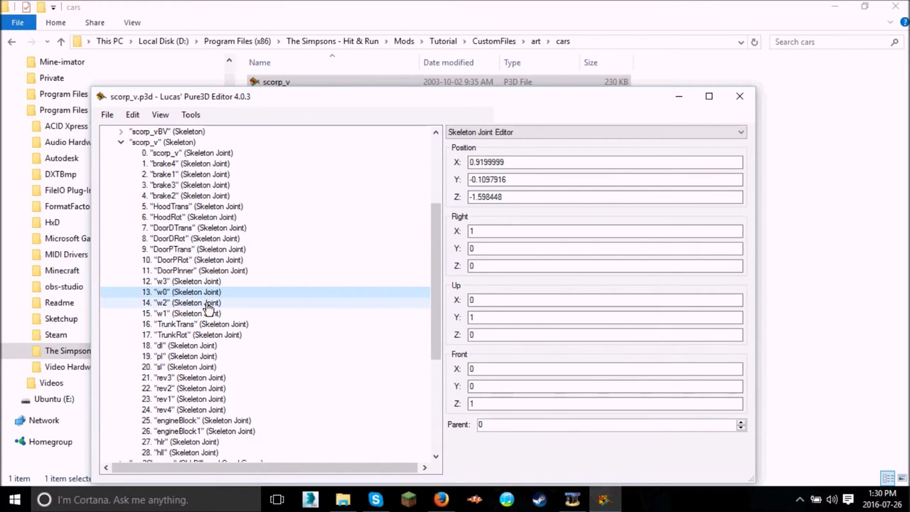
pyautogui.click(209, 303)
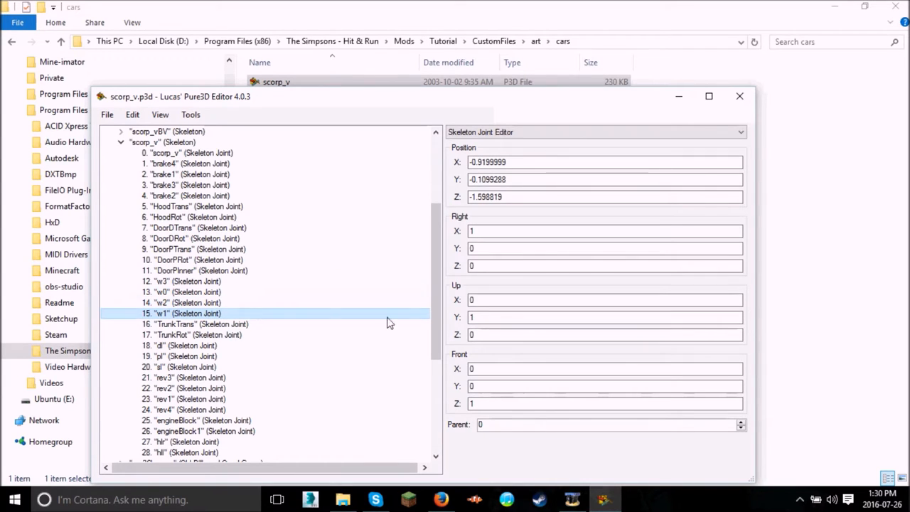
pyautogui.click(526, 199)
pyautogui.moveTo(526, 202); pyautogui.dragTo(464, 206)
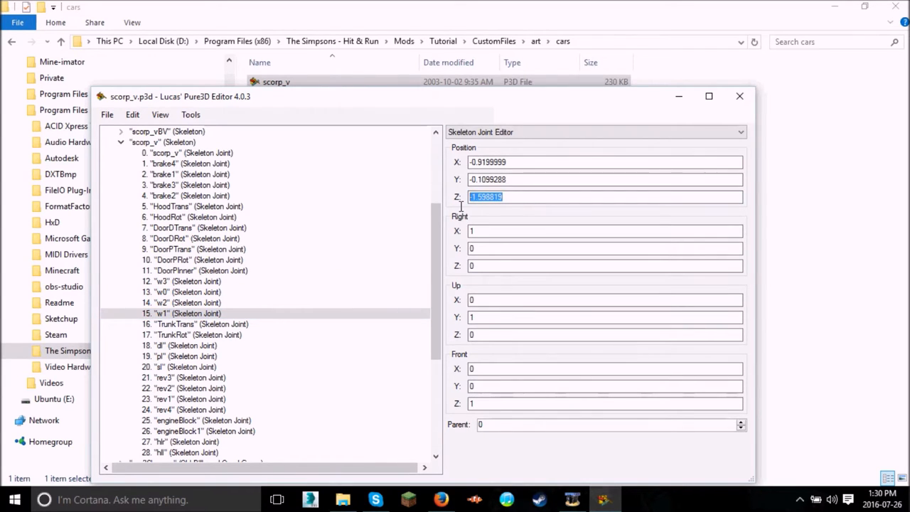
pyautogui.click(533, 198)
pyautogui.write('-1.598815')
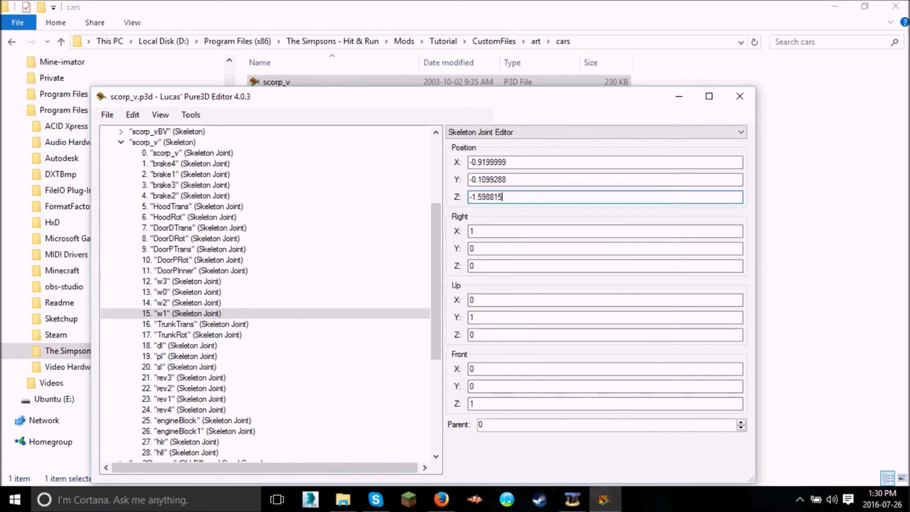
pyautogui.scroll(-5, 295, 299)
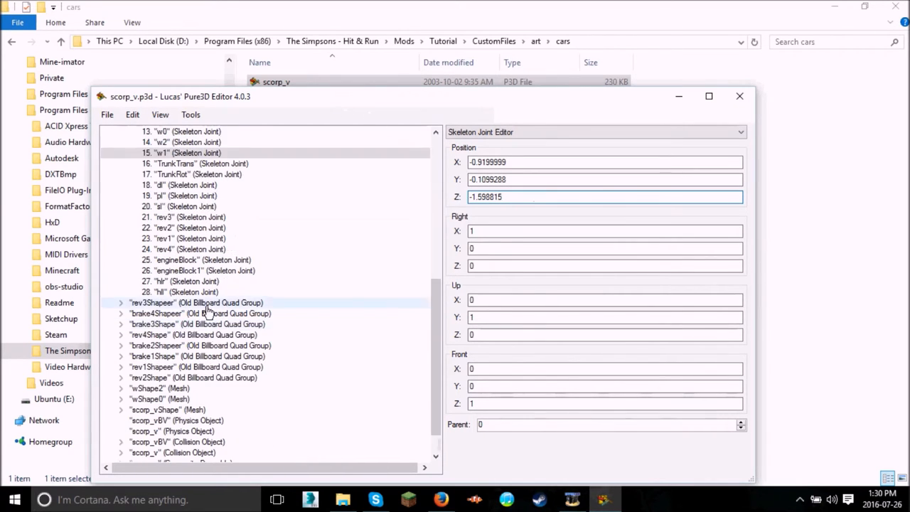
pyautogui.scroll(-1, 284, 356)
# - Preview the car with the edited wheel and recheck the w0, w1 and w3 joint positions
pyautogui.click(181, 431)
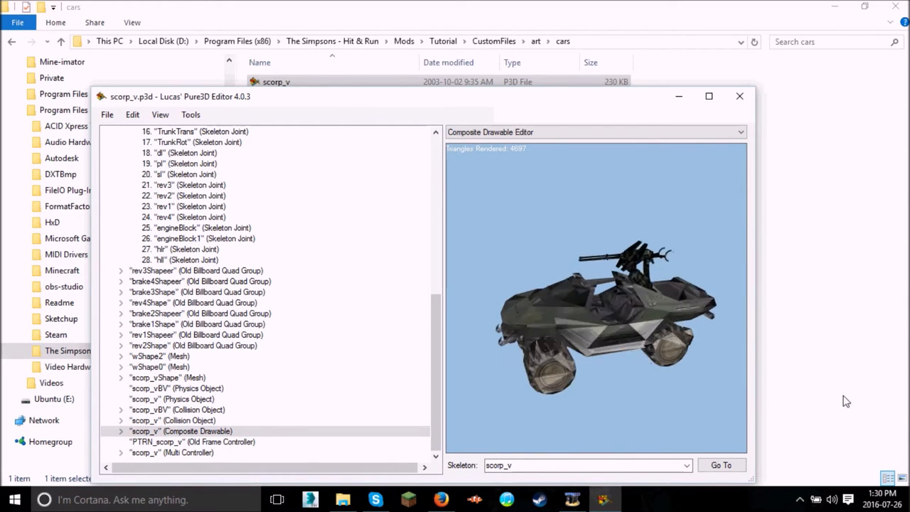
pyautogui.scroll(3, 192, 284)
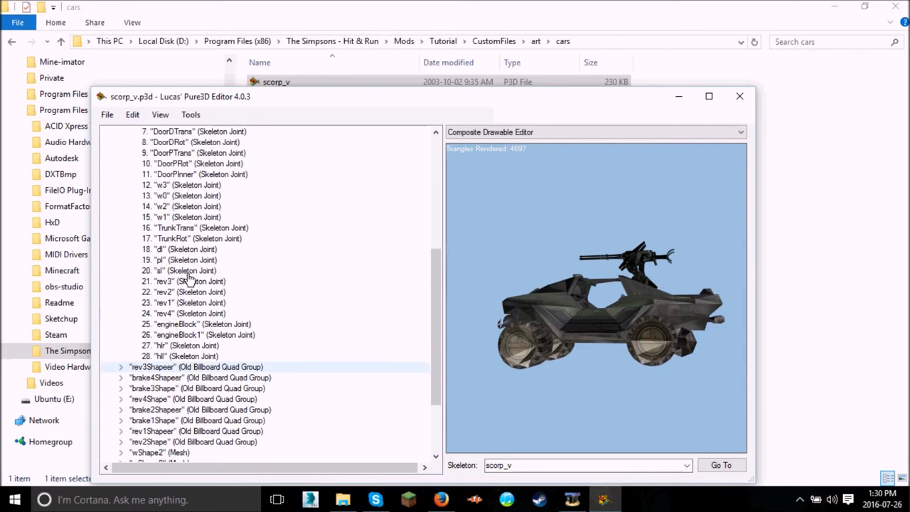
pyautogui.click(183, 197)
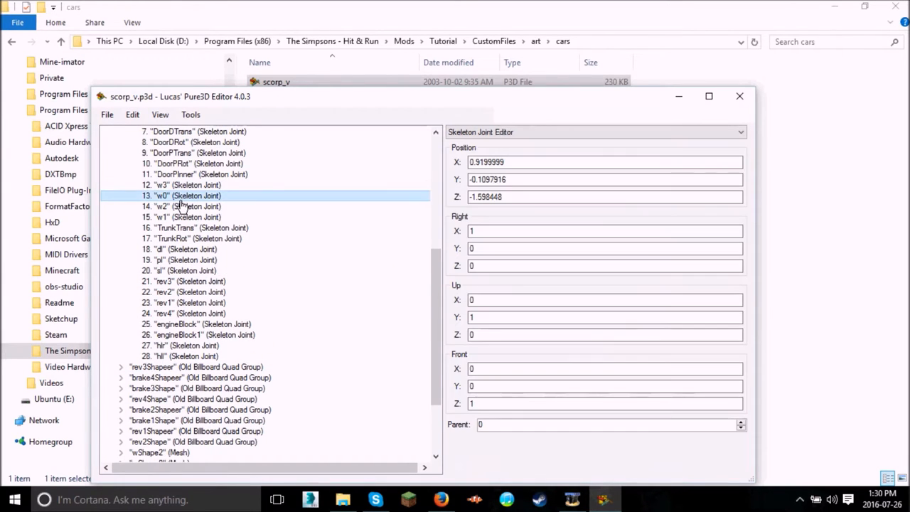
pyautogui.click(178, 217)
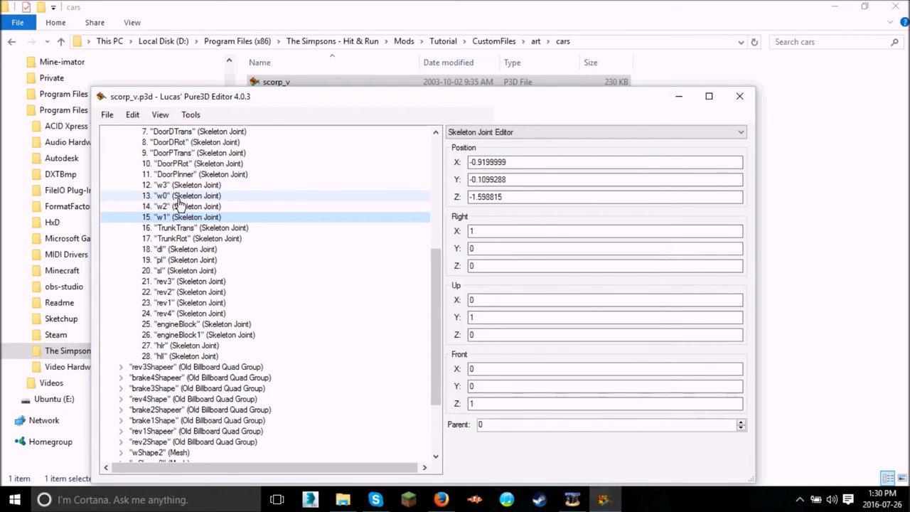
pyautogui.click(179, 198)
pyautogui.click(193, 187)
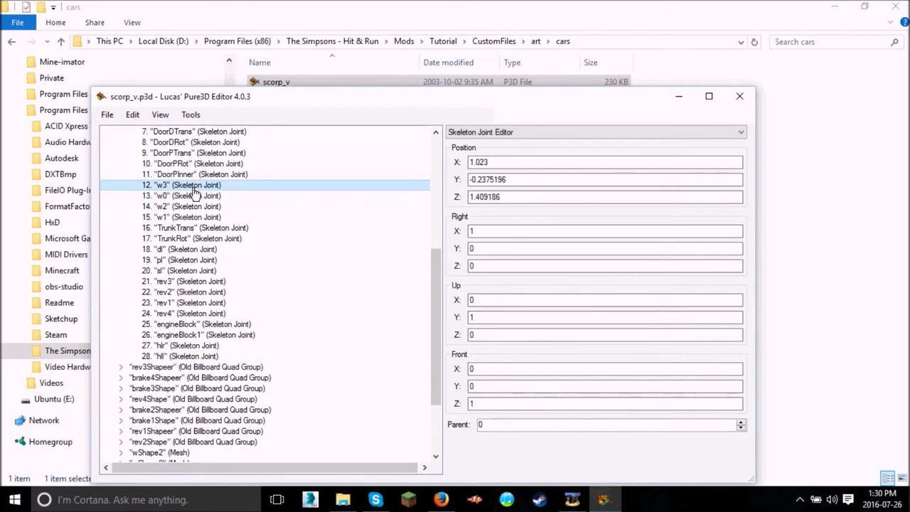
pyautogui.click(197, 206)
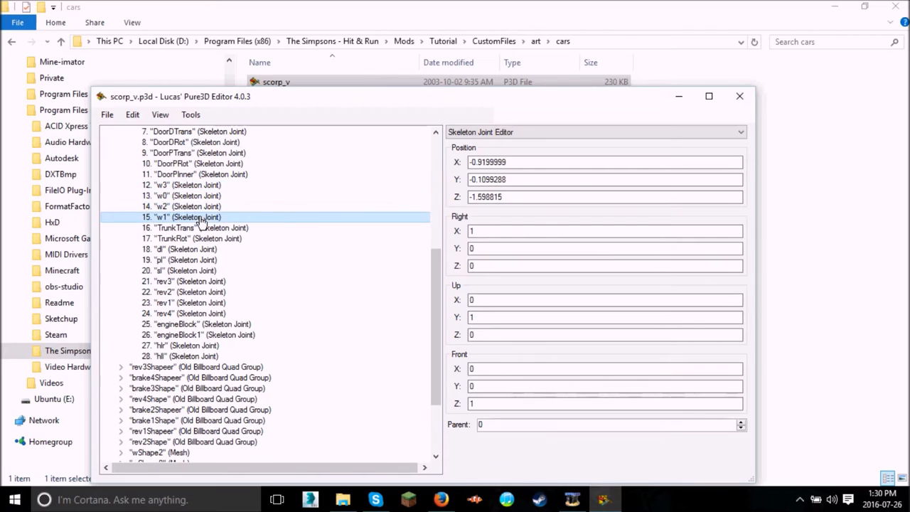
pyautogui.click(210, 197)
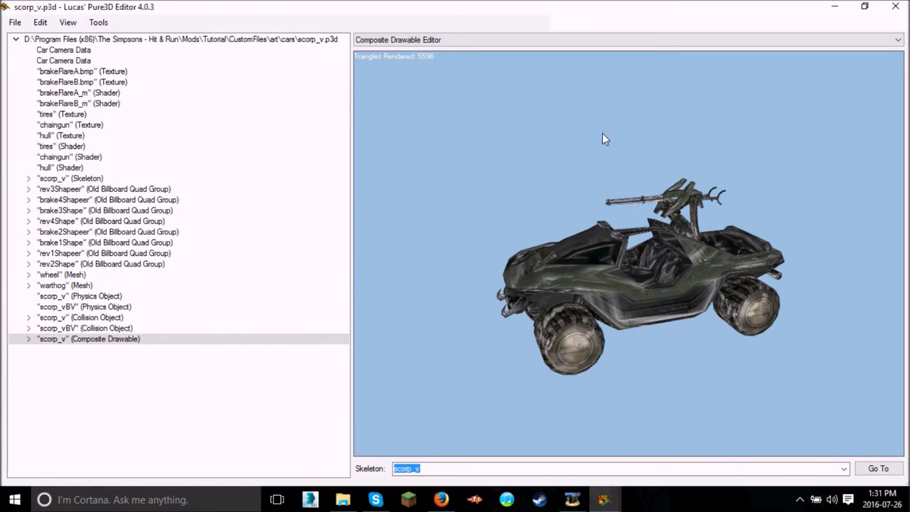
# - Rotate the assembled car to its other side, view the warthog and wheel meshes alone, then the hull texture
pyautogui.moveTo(602, 135)
pyautogui.mouseDown()
pyautogui.moveTo(720, 334)
pyautogui.moveTo(587, 266)
pyautogui.moveTo(592, 291)
pyautogui.moveTo(642, 301)
pyautogui.moveTo(659, 290)
pyautogui.mouseUp()
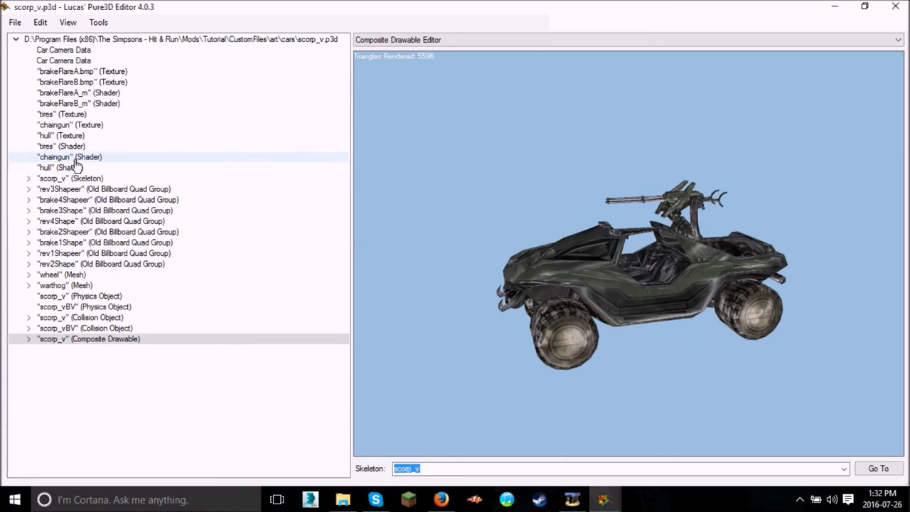
pyautogui.click(170, 232)
pyautogui.click(136, 264)
pyautogui.click(118, 285)
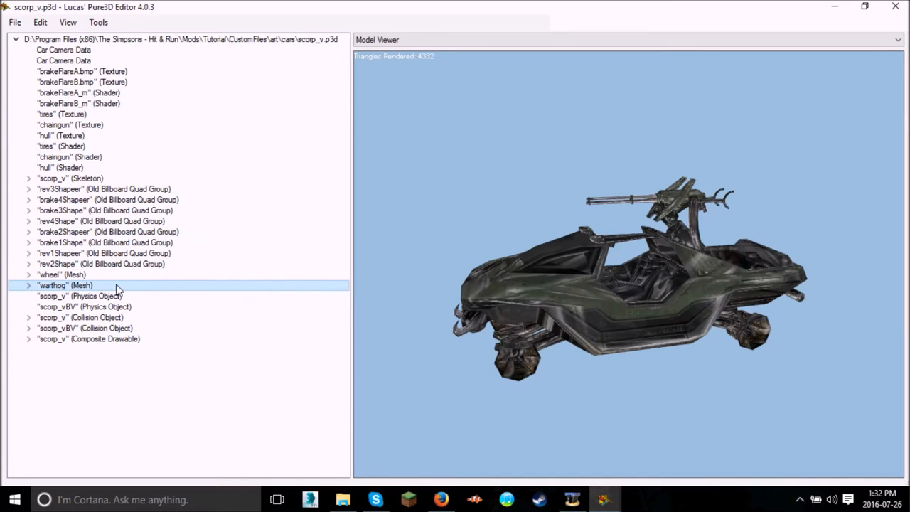
pyautogui.click(78, 276)
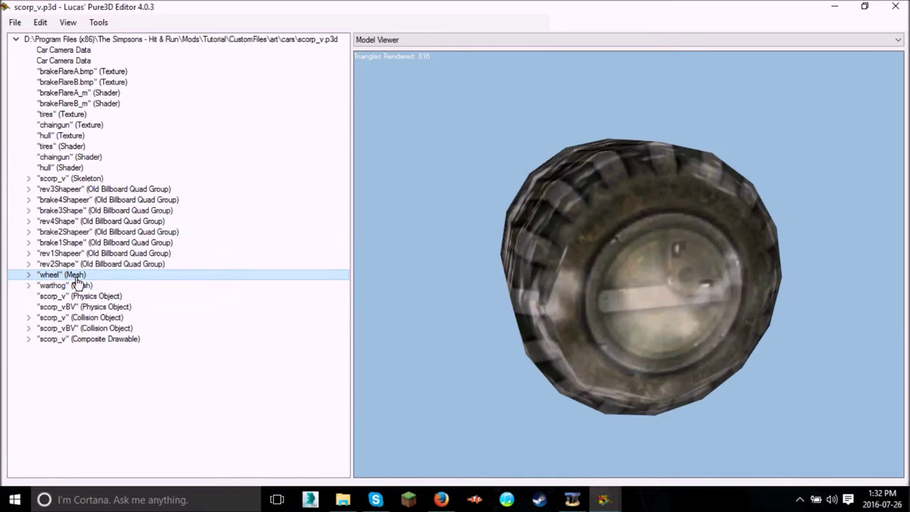
pyautogui.click(82, 136)
# - Use Tools > Rename Car to name the car Warthog, then rename again to lowercase warthog
pyautogui.click(98, 22)
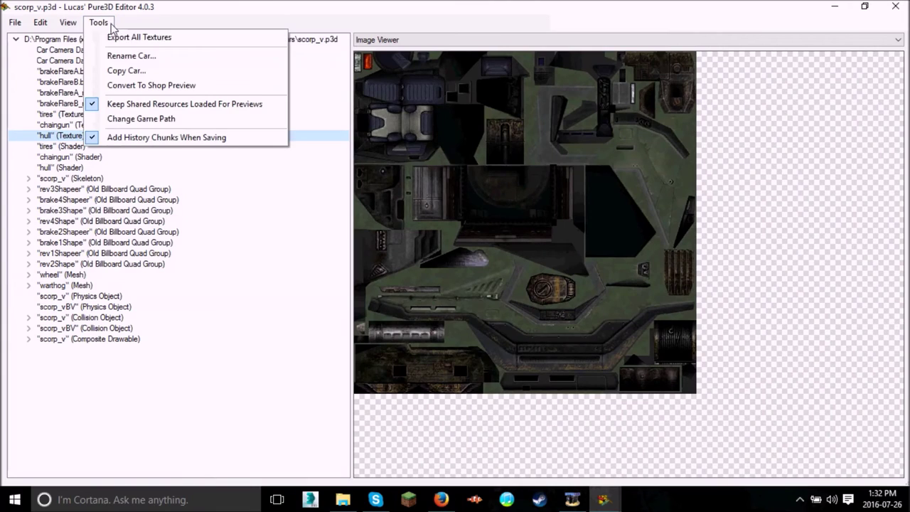
pyautogui.click(126, 57)
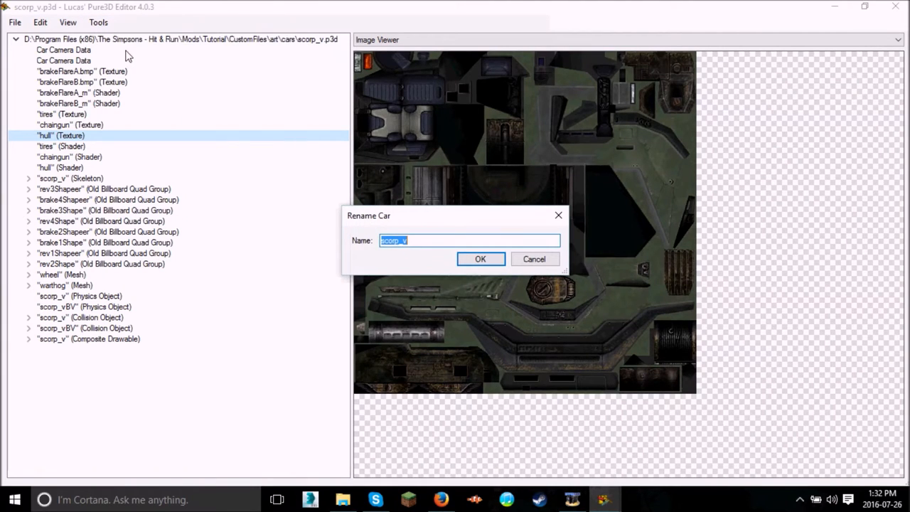
pyautogui.write('Warthog')
pyautogui.press('Return')
pyautogui.click(98, 22)
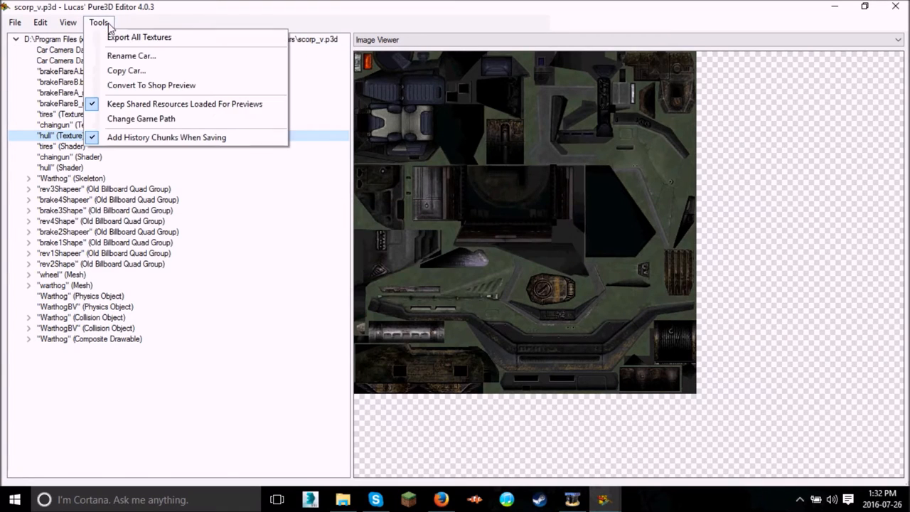
pyautogui.click(128, 55)
pyautogui.click(389, 241)
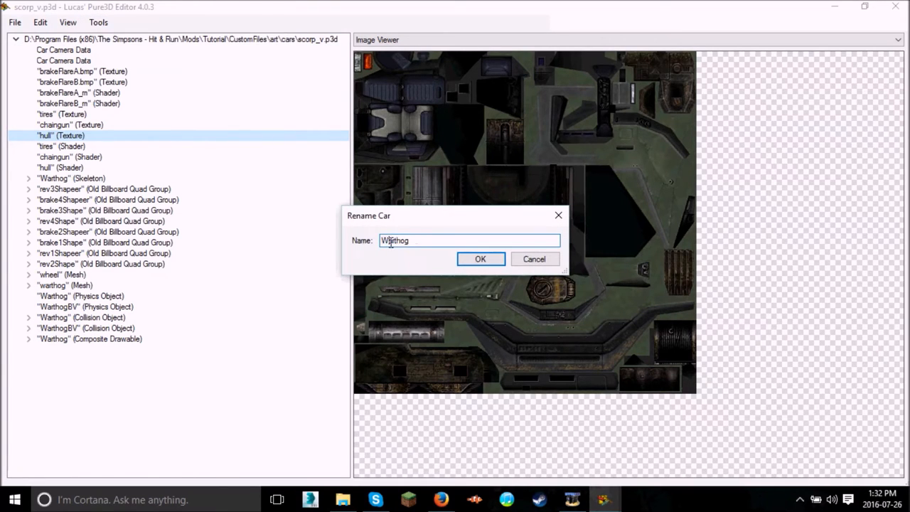
pyautogui.press('BackSpace')
pyautogui.write('w')
pyautogui.press('Return')
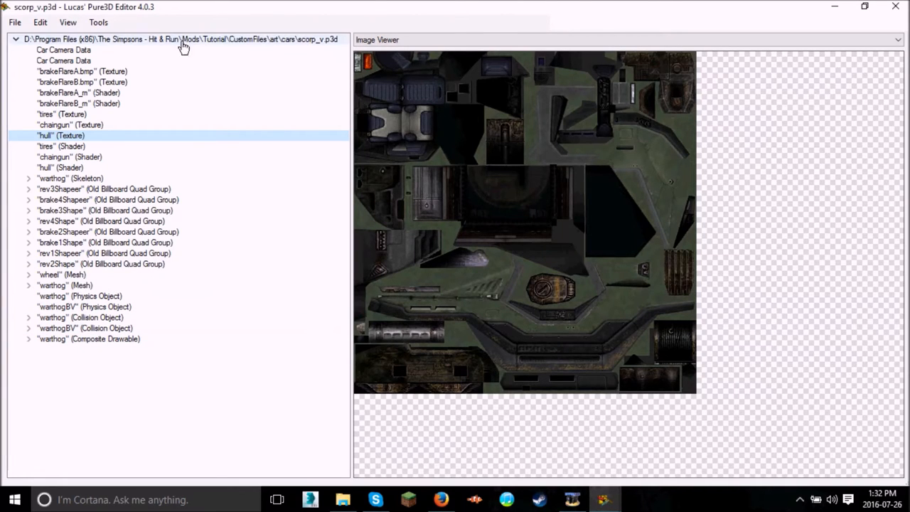
# - Close the editor saving changes to scorp_v, then select the scorp_v file in the cars folder
pyautogui.click(895, 7)
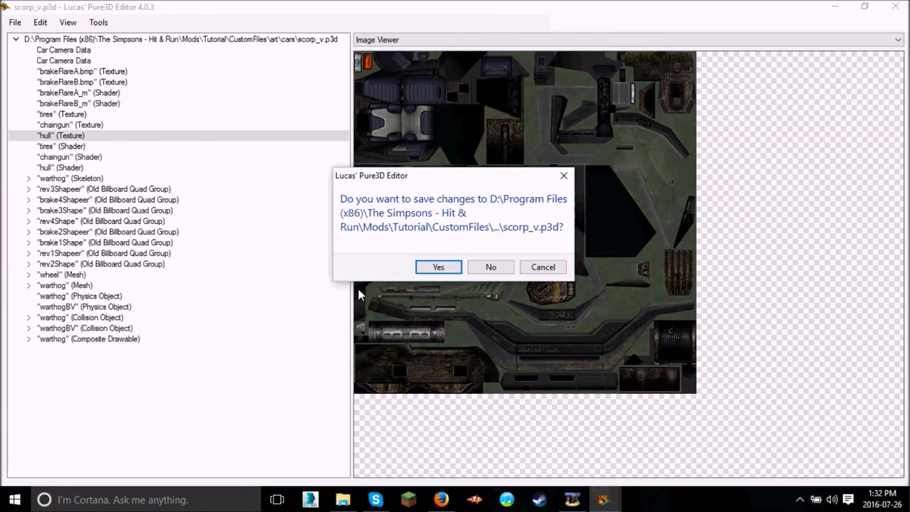
pyautogui.click(438, 269)
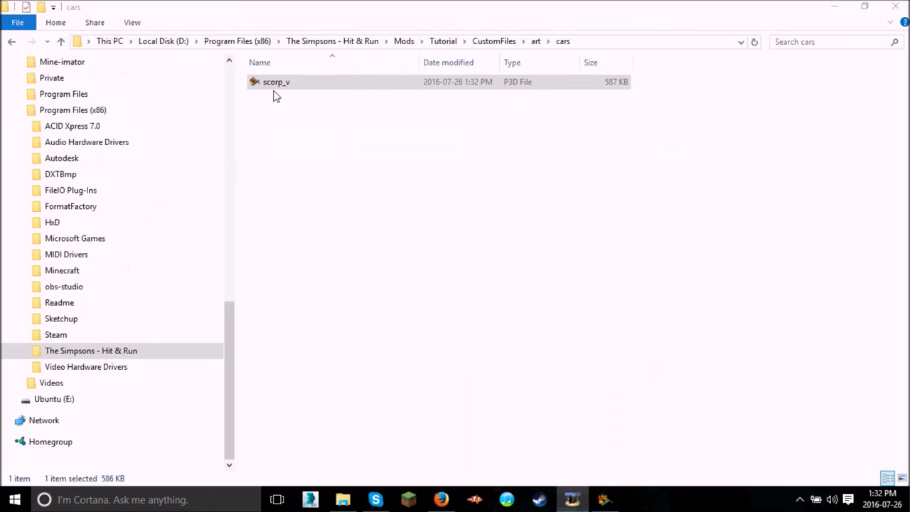
pyautogui.rightClick(275, 92)
pyautogui.click(275, 89)
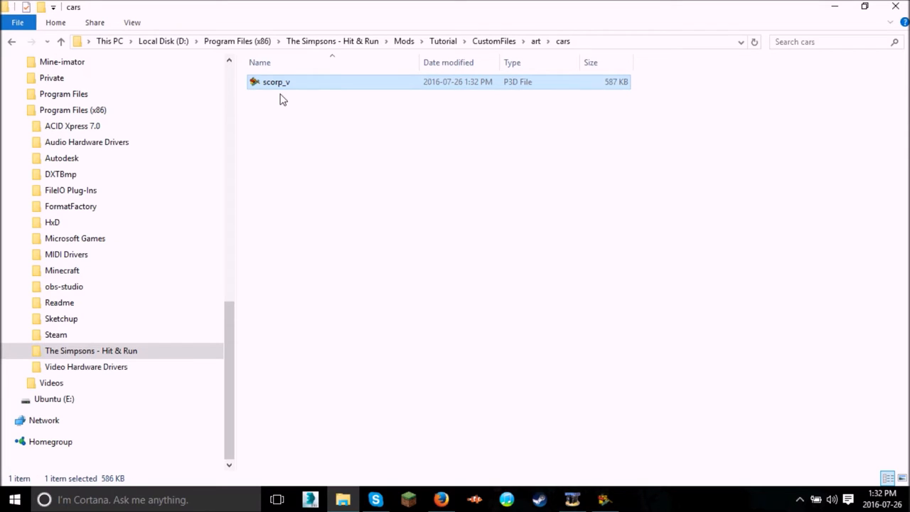
pyautogui.click(283, 100)
pyautogui.click(288, 85)
# - Rename the scorp_v file to warthog and go up to the CustomFiles folder
pyautogui.press('F2')
pyautogui.write('war')
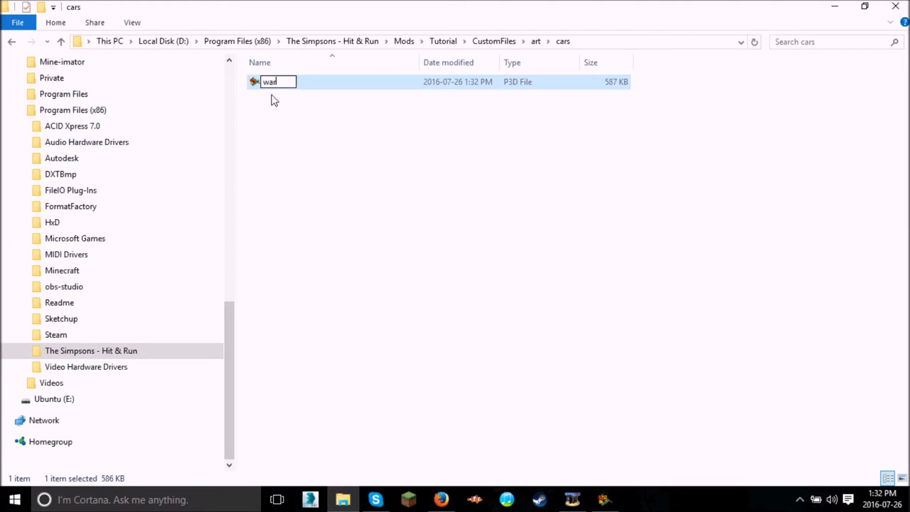
pyautogui.write('tg')
pyautogui.press('Return')
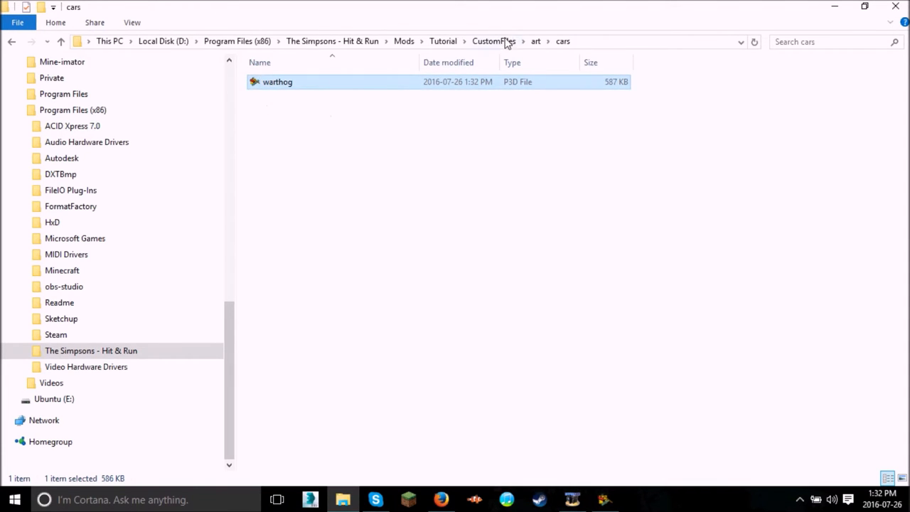
pyautogui.click(537, 42)
pyautogui.click(490, 43)
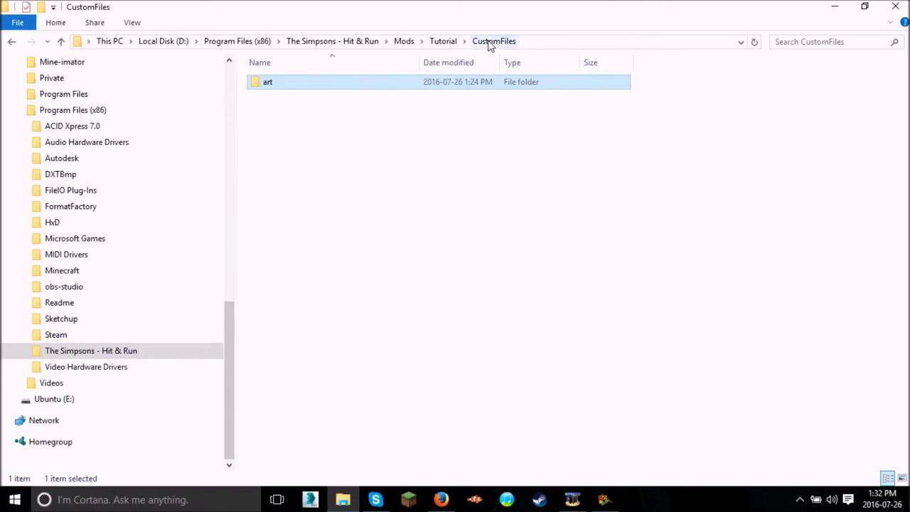
# - Create a new folder in CustomFiles, correct its name to scripts, and open it
pyautogui.click(43, 13)
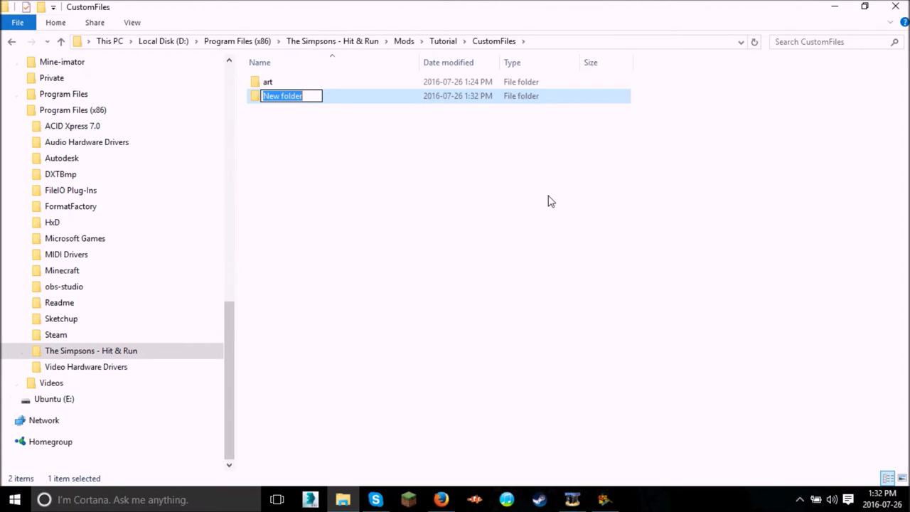
pyautogui.write('scri')
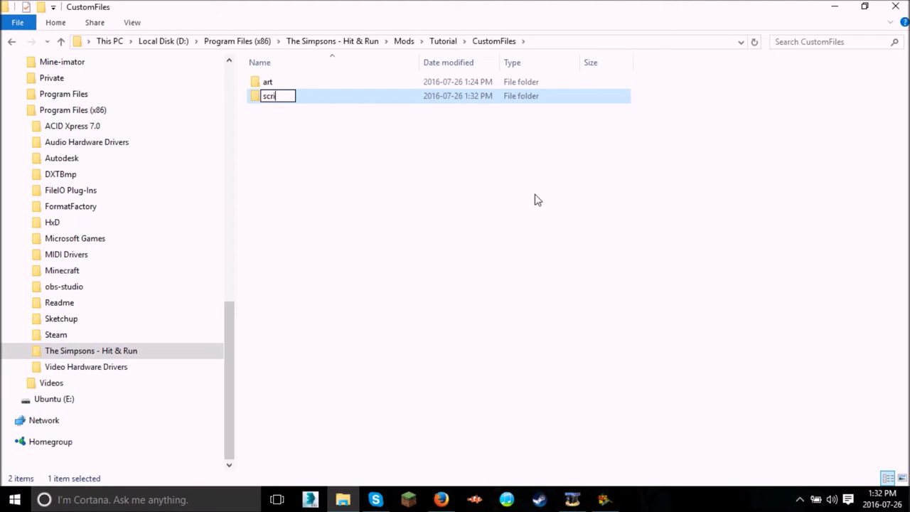
pyautogui.write('pts')
pyautogui.press('Return')
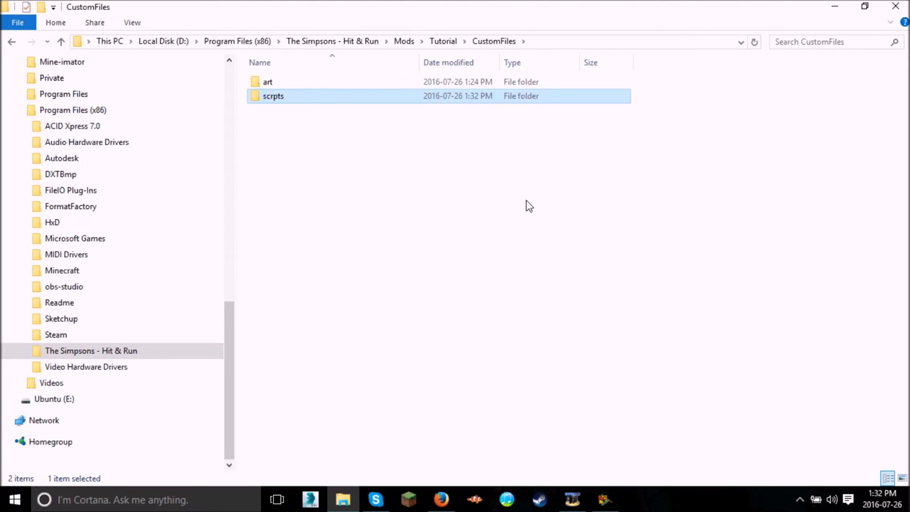
pyautogui.click(277, 98)
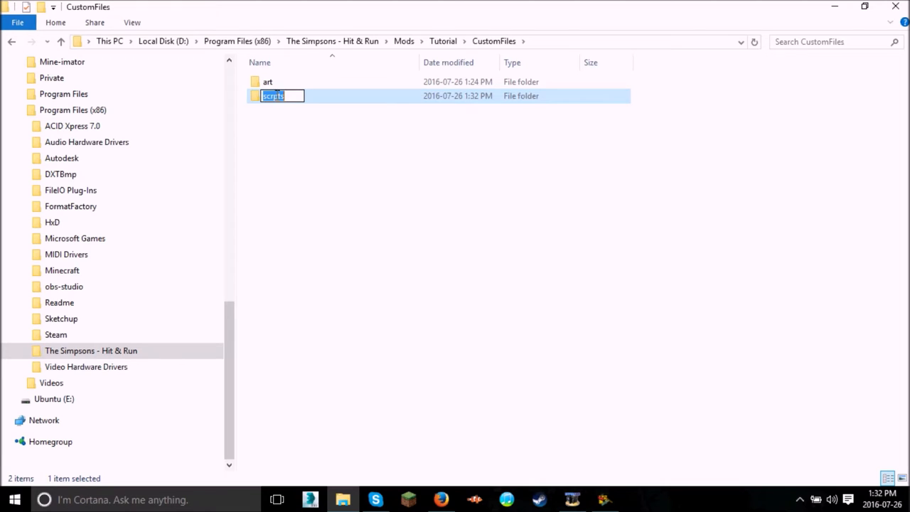
pyautogui.click(276, 97)
pyautogui.press('Return')
pyautogui.doubleClick(261, 100)
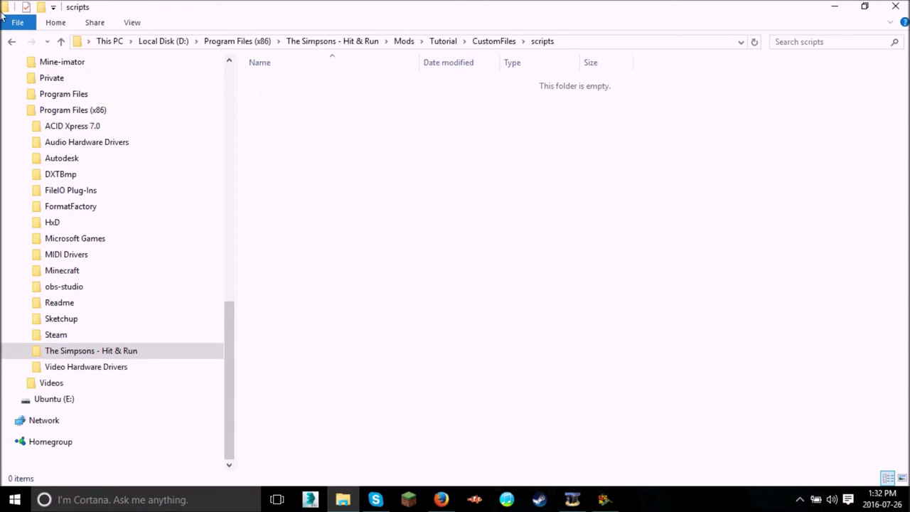
# - Create a cars folder inside scripts, open it, and shrink the Explorer window lower
pyautogui.click(42, 9)
pyautogui.write('c')
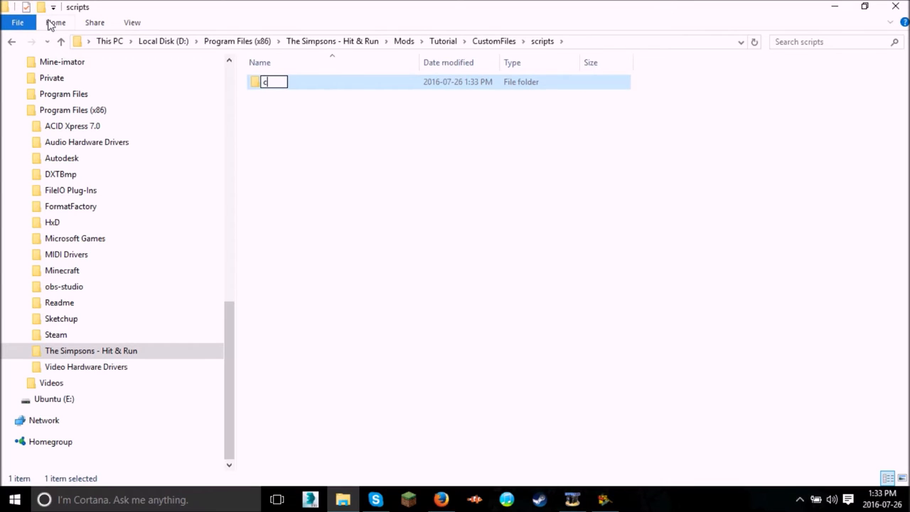
pyautogui.write('ars')
pyautogui.press('Return')
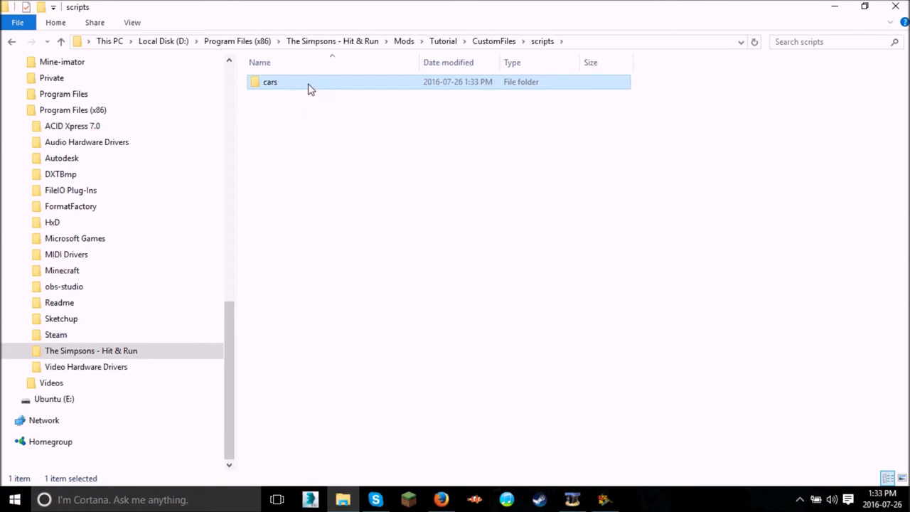
pyautogui.doubleClick(312, 89)
pyautogui.moveTo(739, 20)
pyautogui.mouseDown()
pyautogui.moveTo(746, 93)
pyautogui.moveTo(633, 142)
pyautogui.moveTo(633, 57)
pyautogui.mouseUp()
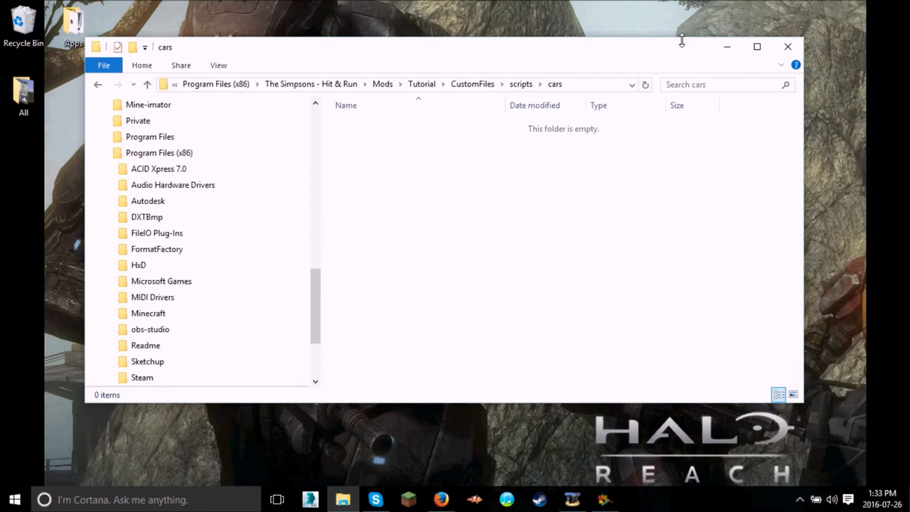
# - Open the warthog text file from the desktop, look at its second line and close it
pyautogui.click(728, 45)
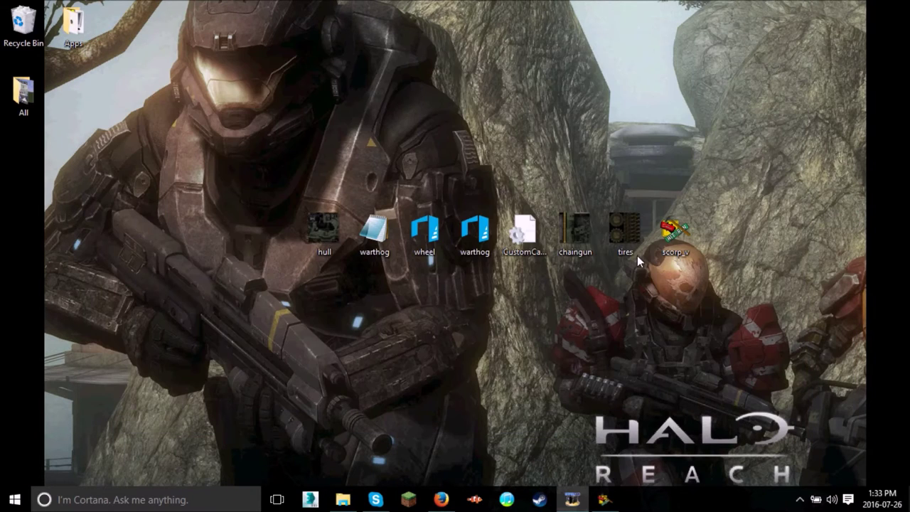
pyautogui.doubleClick(367, 253)
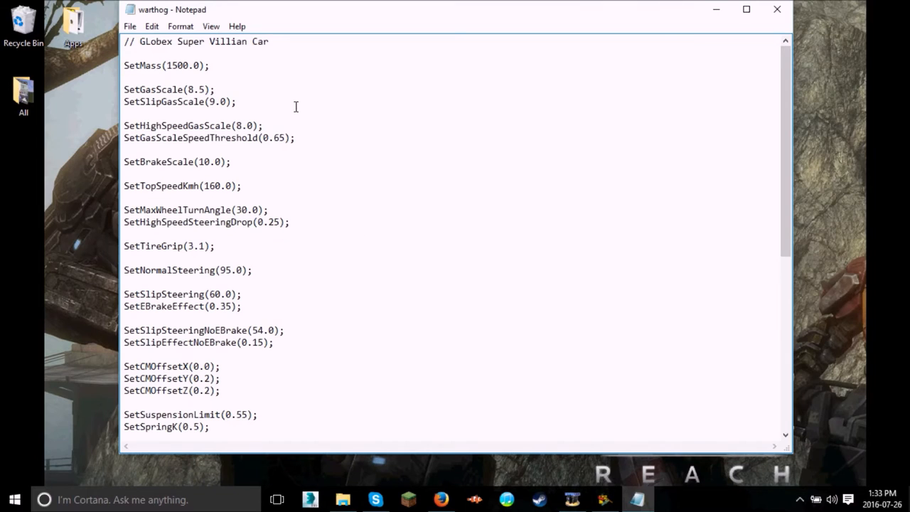
pyautogui.moveTo(274, 45); pyautogui.dragTo(268, 51)
pyautogui.scroll(-6, 337, 226)
pyautogui.scroll(-3, 398, 213)
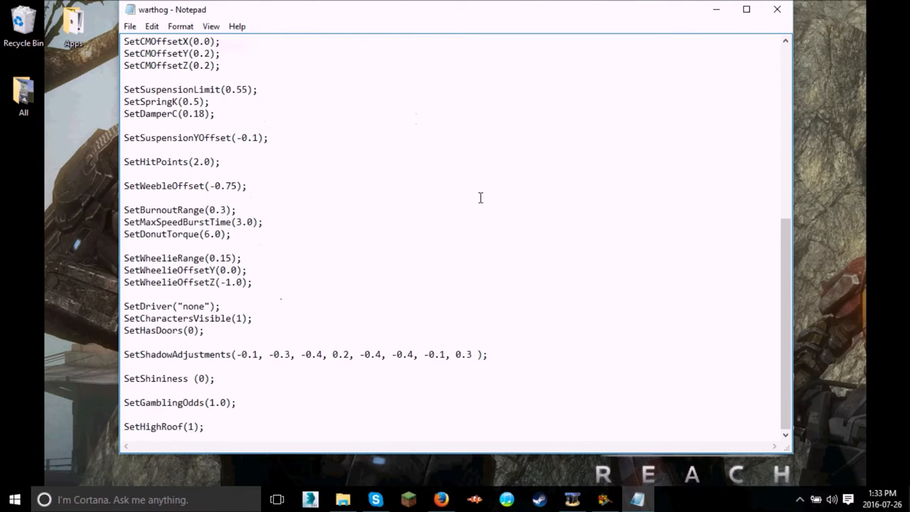
pyautogui.click(777, 9)
# - Drag warthog.con into the empty scripts\cars folder, then go up to the Tutorial folder toward CustomText
pyautogui.moveTo(374, 231); pyautogui.dragTo(267, 432)
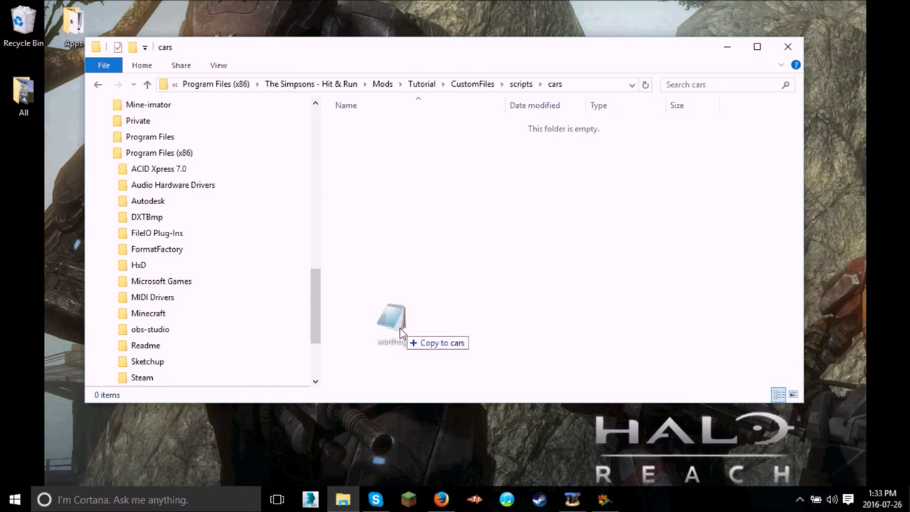
pyautogui.moveTo(267, 432); pyautogui.dragTo(422, 279)
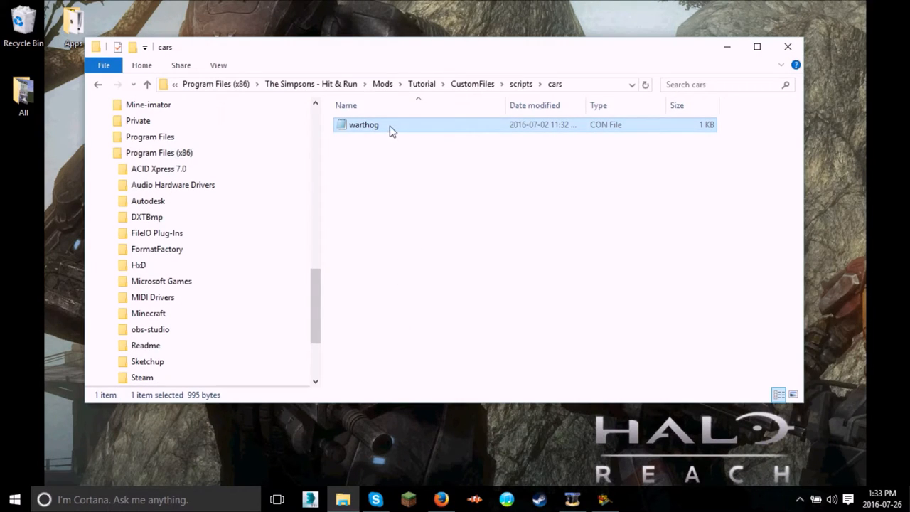
pyautogui.click(390, 130)
pyautogui.click(404, 176)
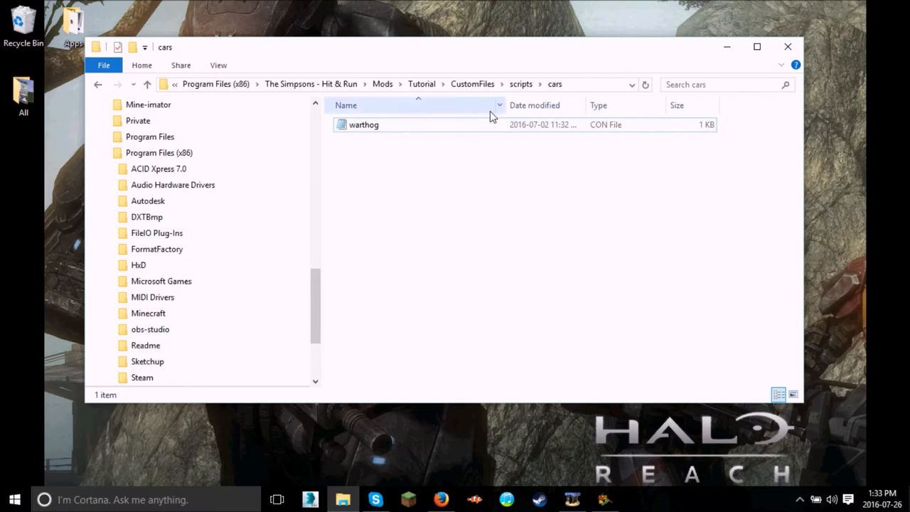
pyautogui.click(480, 86)
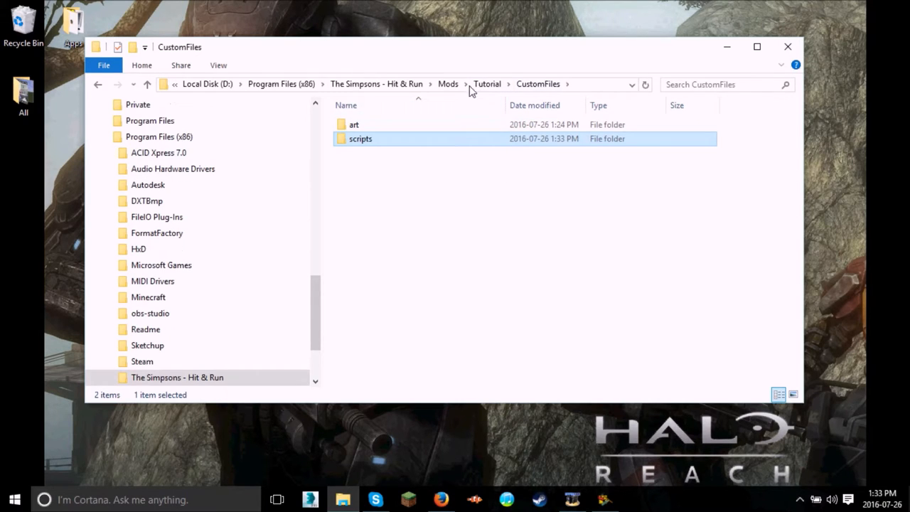
pyautogui.click(487, 84)
pyautogui.click(375, 139)
# - Open CustomText.ini, add the line WARTHOG=Warthog, save and close it
pyautogui.doubleClick(375, 139)
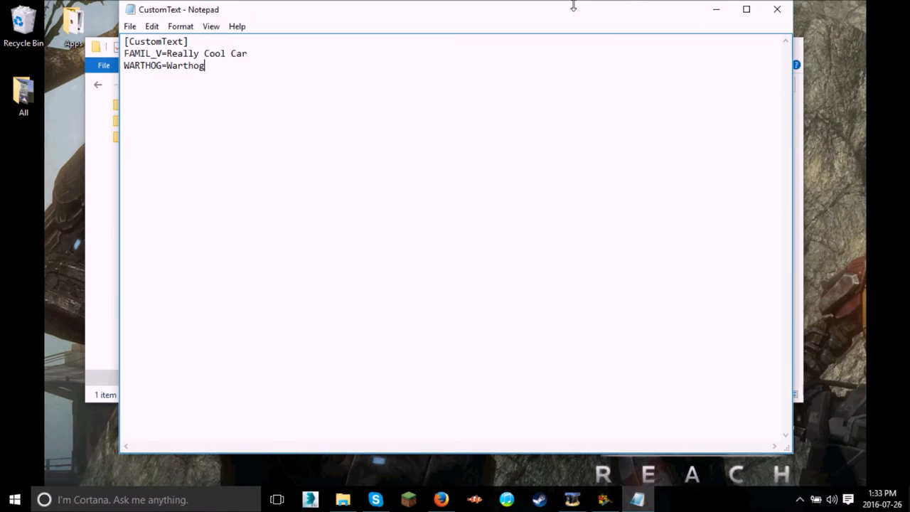
pyautogui.click(130, 27)
pyautogui.click(142, 69)
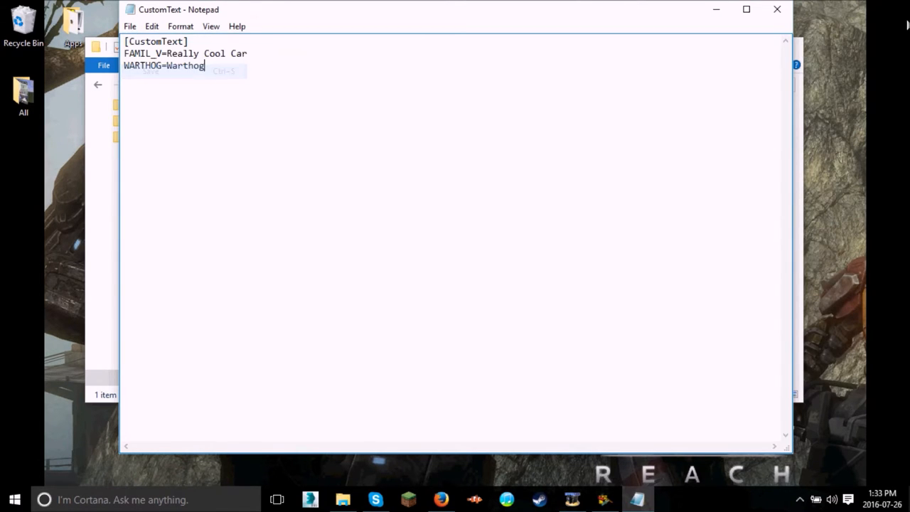
pyautogui.click(777, 10)
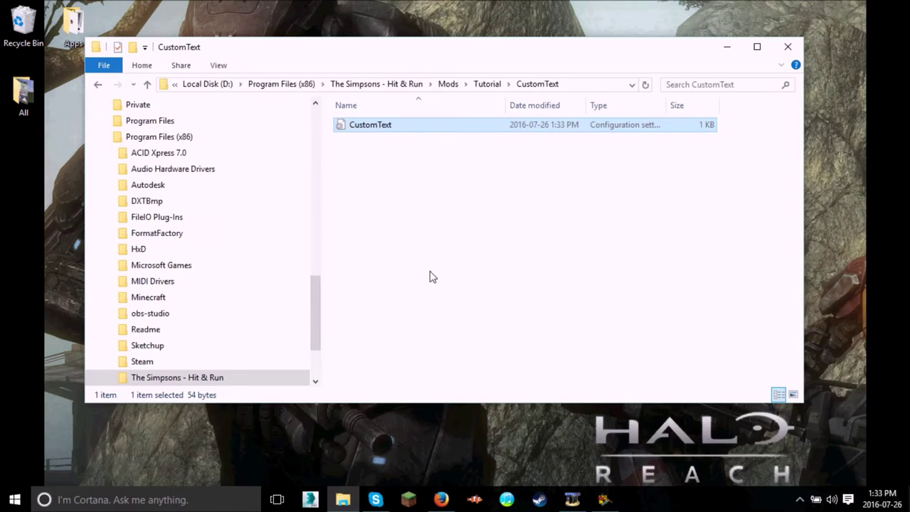
# - Go up to the Tutorial folder and open the Meta settings file in Notepad
pyautogui.click(497, 84)
pyautogui.doubleClick(384, 154)
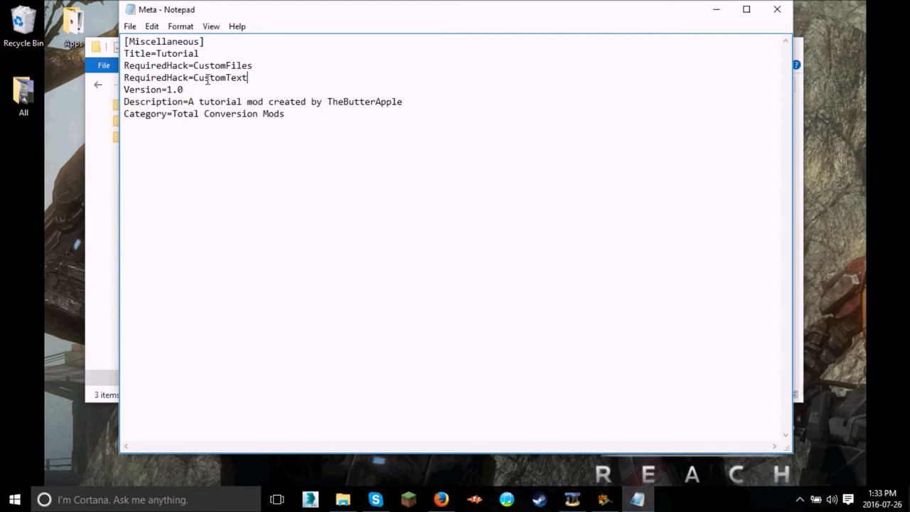
# - Add a RequiredHack=CustomCarSupport line below the CustomText requirement and save Meta
pyautogui.moveTo(193, 78); pyautogui.dragTo(114, 78)
pyautogui.hotkey('ctrl', 'c')
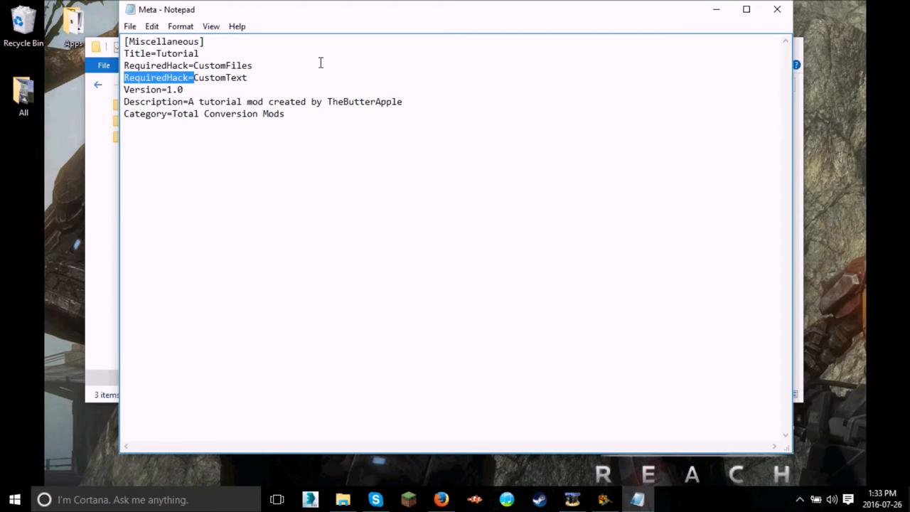
pyautogui.click(279, 74)
pyautogui.press('Return')
pyautogui.hotkey('ctrl', 'v')
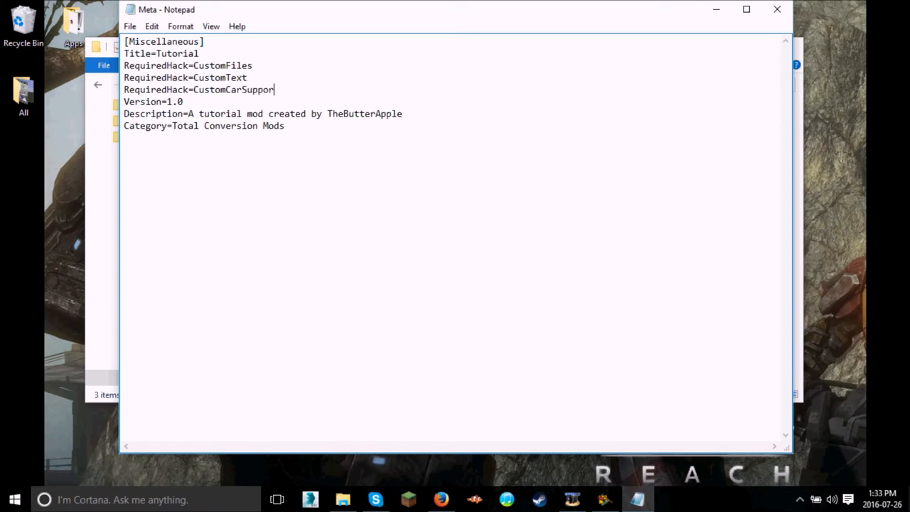
pyautogui.click(130, 26)
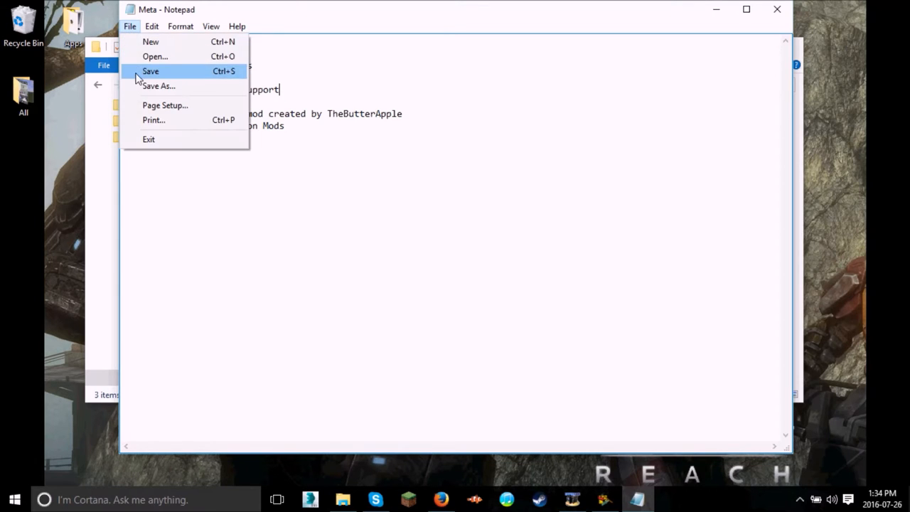
pyautogui.click(138, 72)
# - Close Meta and drag CustomCarSupport.ini from the desktop into the Tutorial mod folder
pyautogui.click(777, 10)
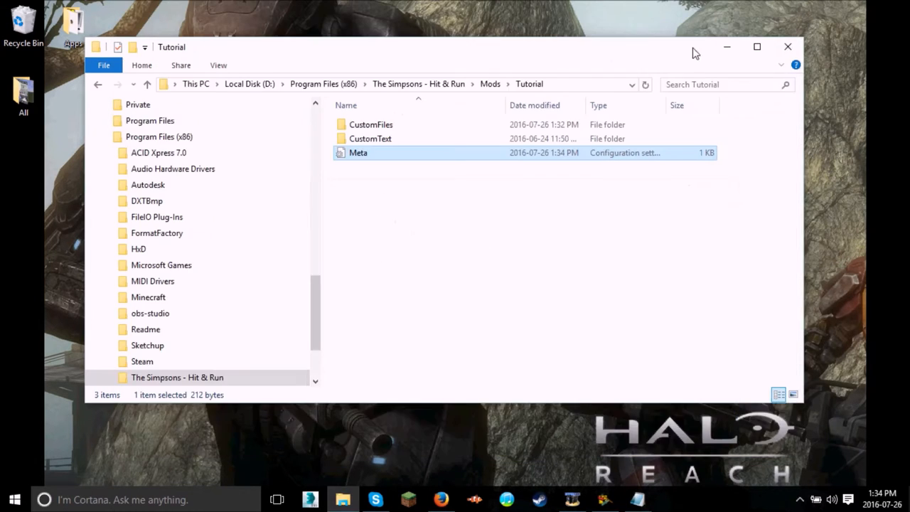
pyautogui.moveTo(687, 49)
pyautogui.mouseDown()
pyautogui.moveTo(699, 238)
pyautogui.moveTo(680, 287)
pyautogui.mouseUp()
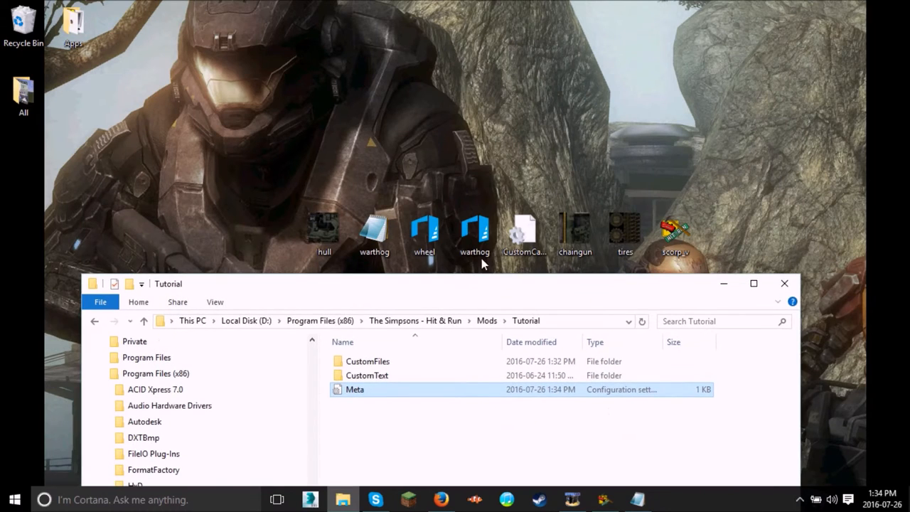
pyautogui.moveTo(524, 235)
pyautogui.mouseDown()
pyautogui.moveTo(569, 370)
pyautogui.moveTo(495, 419)
pyautogui.mouseUp()
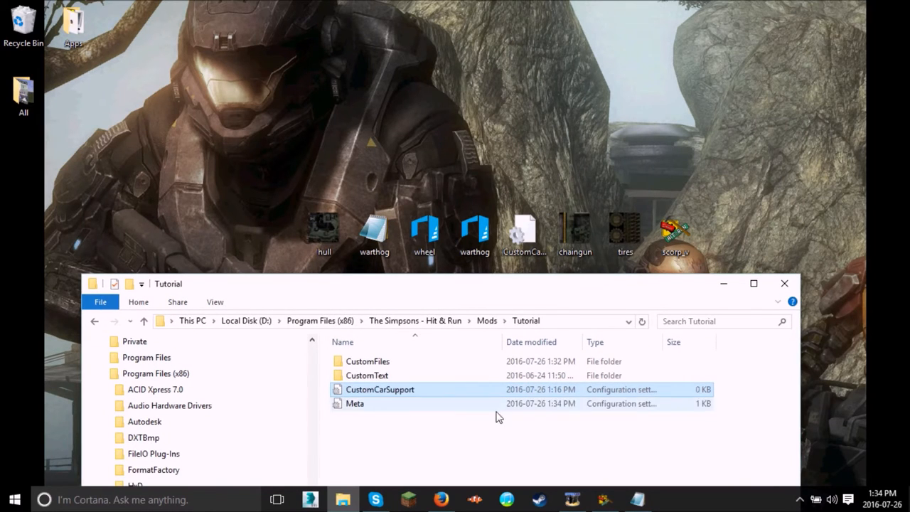
pyautogui.moveTo(503, 289)
pyautogui.mouseDown()
pyautogui.moveTo(518, 62)
pyautogui.moveTo(511, 24)
pyautogui.mouseUp()
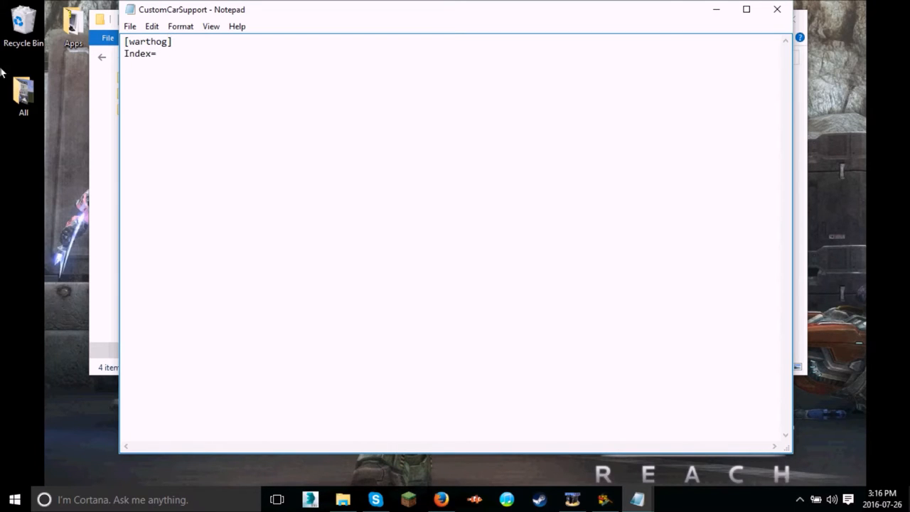
pyautogui.click(102, 368)
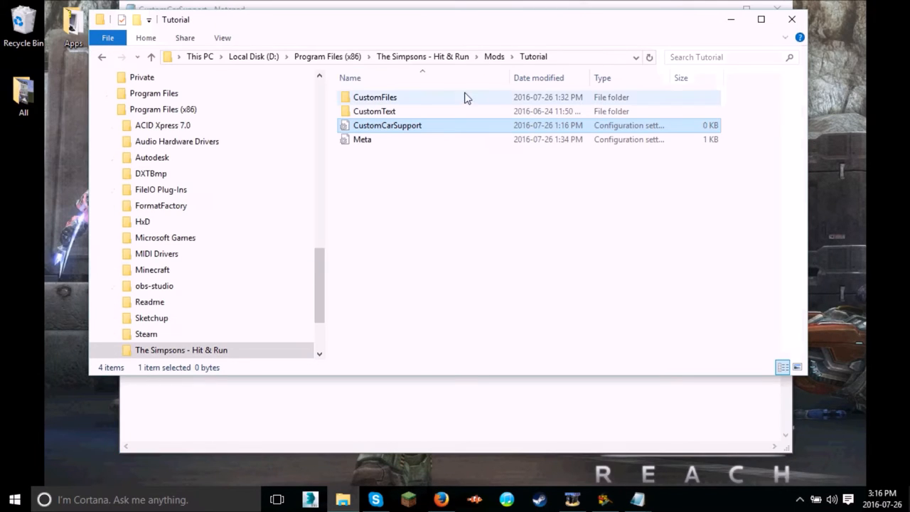
# - Check index values in TheButterApple Mod's CustomCarSupport file for reference
pyautogui.click(493, 56)
pyautogui.doubleClick(394, 338)
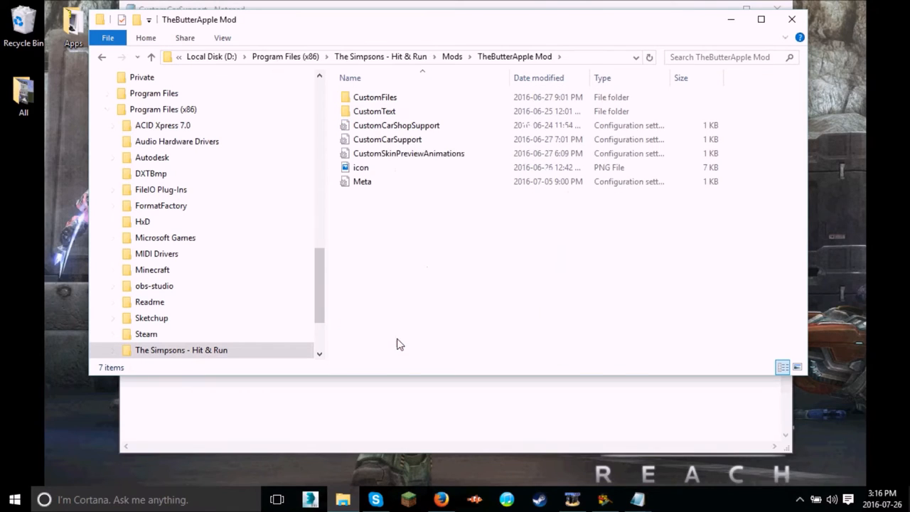
pyautogui.click(384, 140)
pyautogui.doubleClick(384, 141)
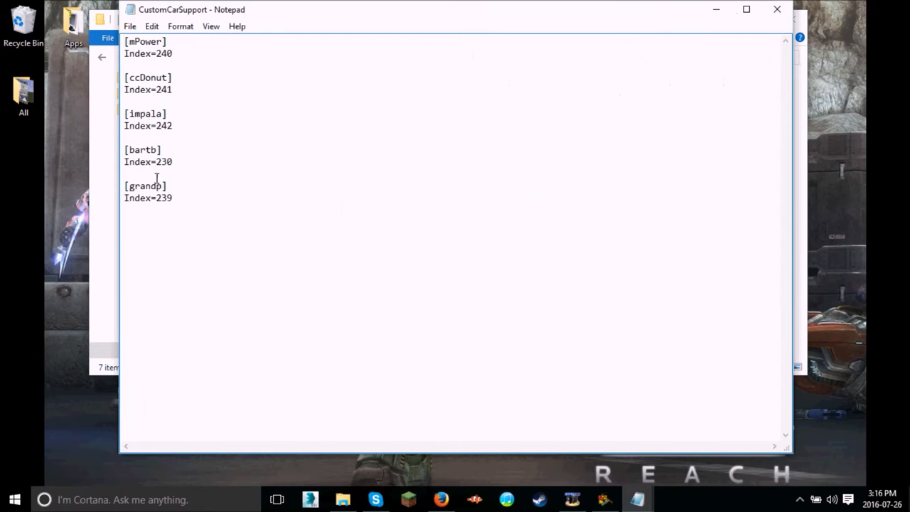
pyautogui.doubleClick(180, 198)
pyautogui.moveTo(164, 162); pyautogui.dragTo(192, 149)
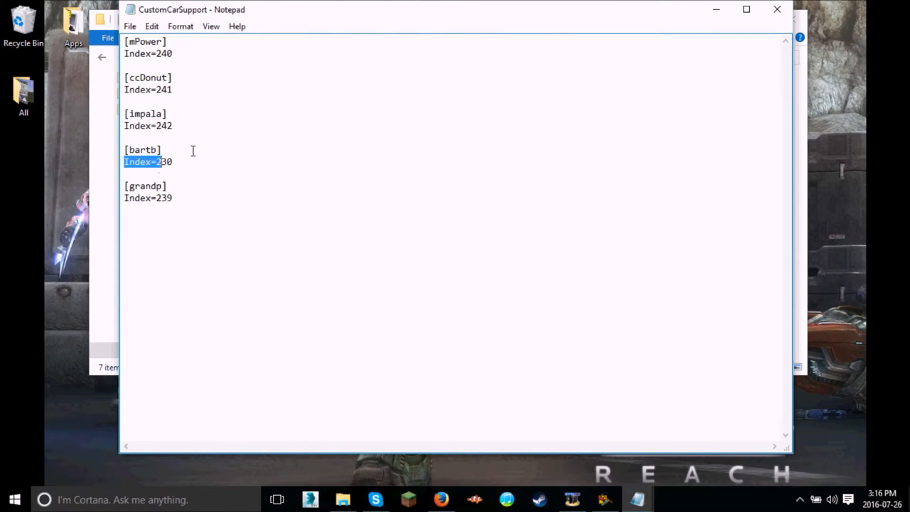
pyautogui.click(204, 136)
pyautogui.click(777, 9)
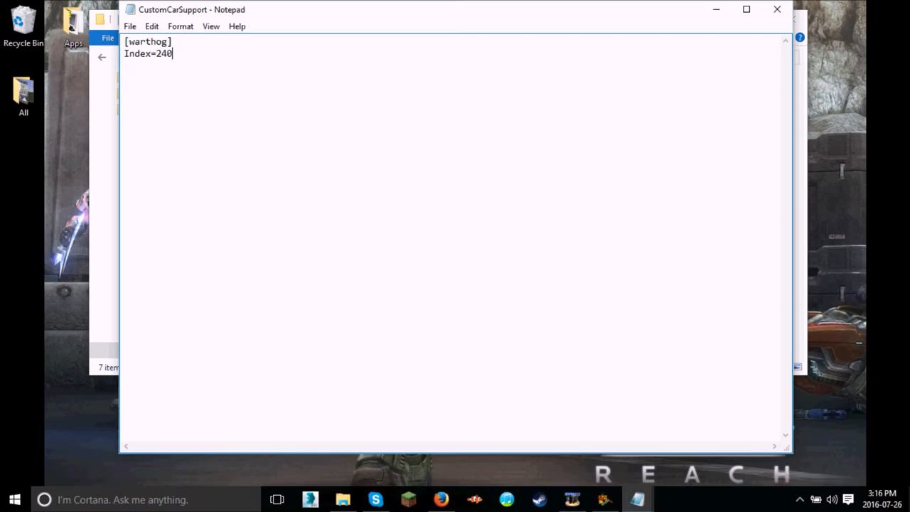
# - Save the Tutorial CustomCarSupport file with [warthog] Index=240 and close it
pyautogui.click(131, 27)
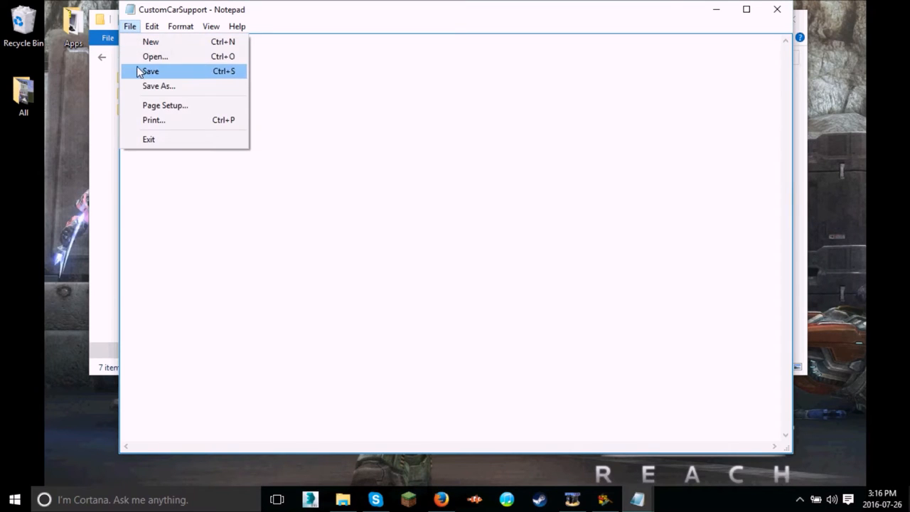
pyautogui.click(140, 71)
pyautogui.click(777, 9)
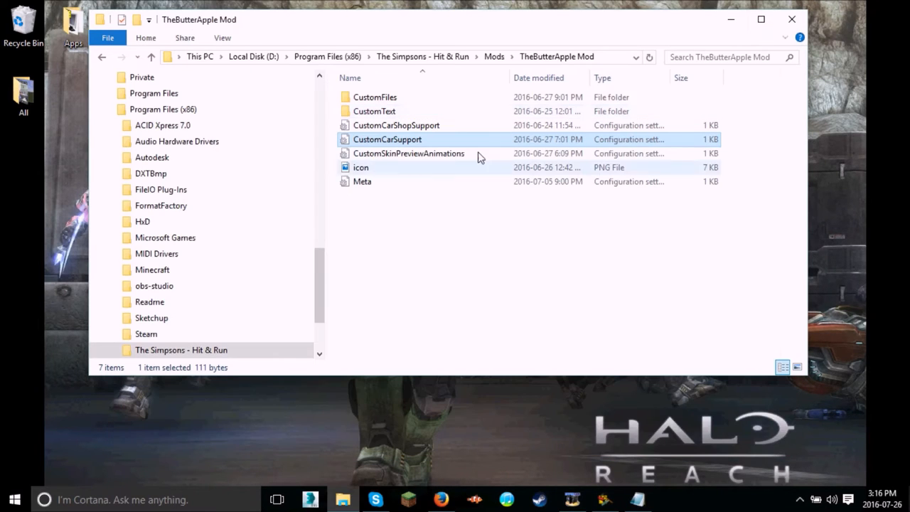
pyautogui.click(408, 221)
# - Recheck the Tutorial mod's Meta file, then reopen its CustomCarSupport file
pyautogui.click(494, 57)
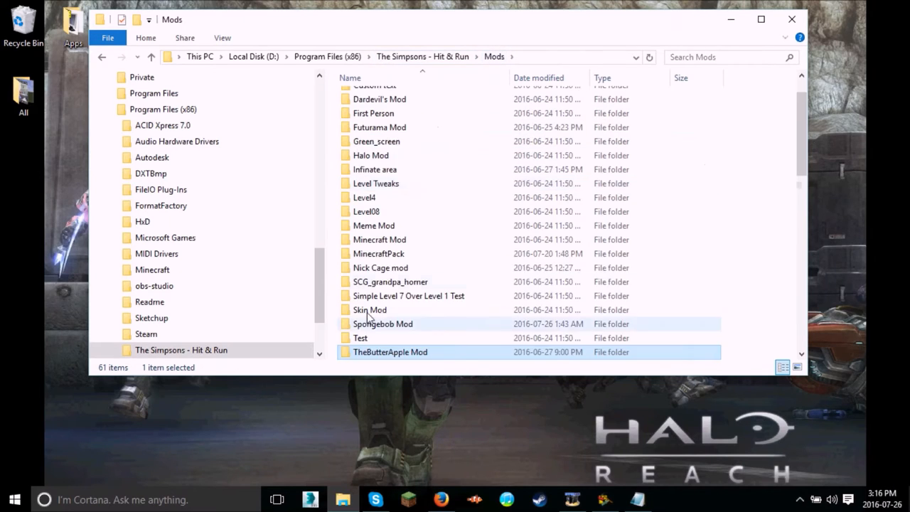
pyautogui.scroll(-2, 375, 284)
pyautogui.doubleClick(380, 283)
pyautogui.click(386, 112)
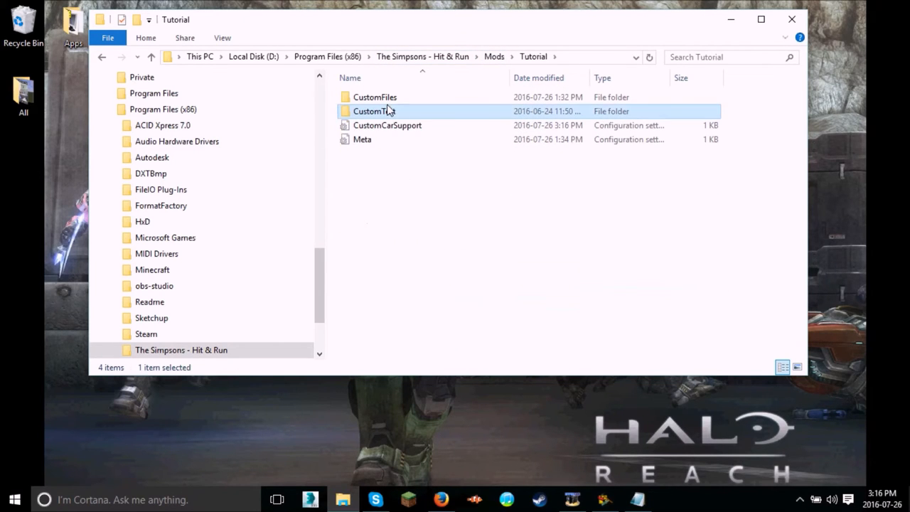
pyautogui.doubleClick(398, 146)
pyautogui.moveTo(124, 41); pyautogui.dragTo(151, 54)
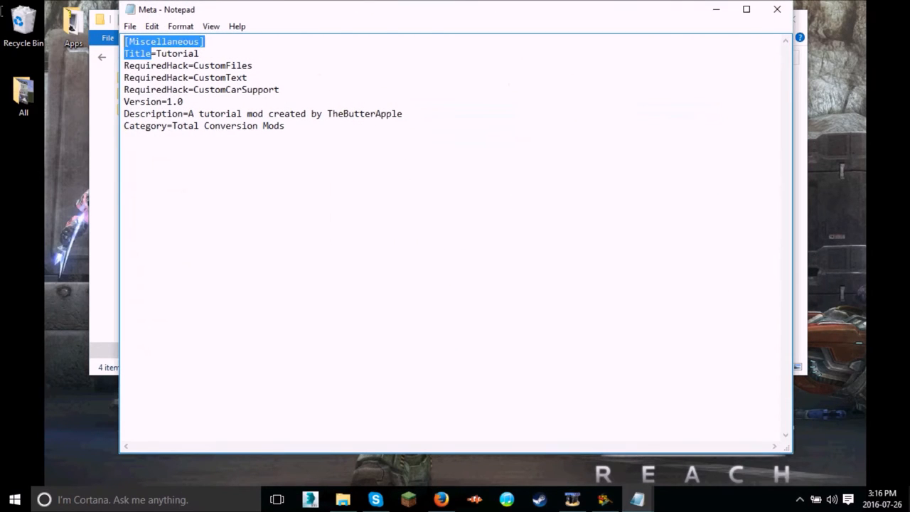
pyautogui.click(269, 77)
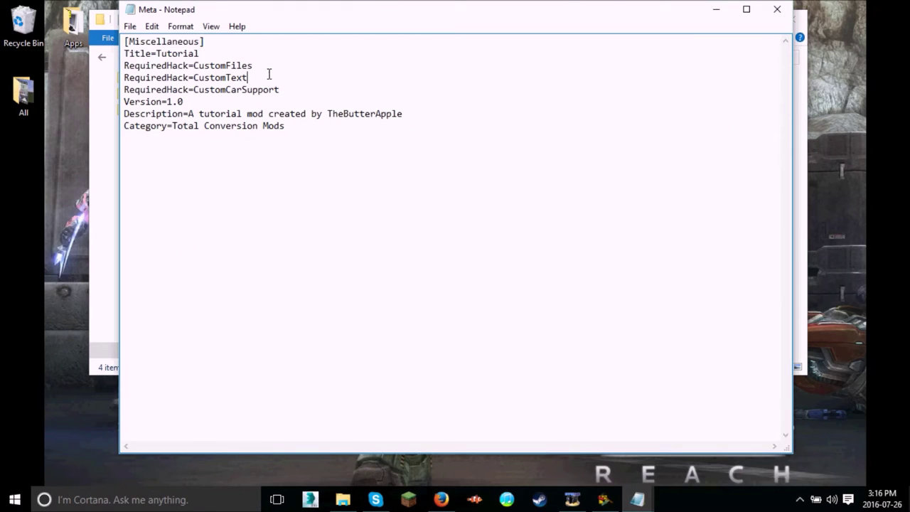
pyautogui.click(776, 9)
pyautogui.doubleClick(389, 127)
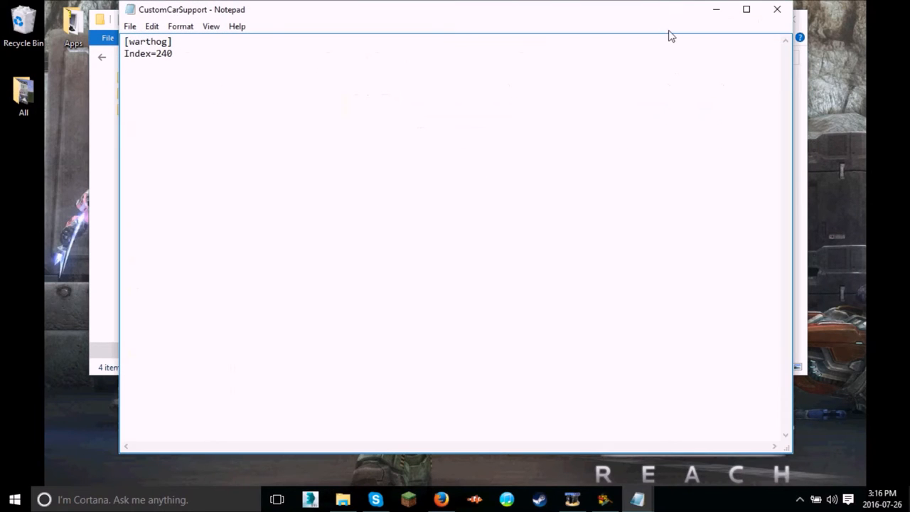
# - Browse to the game's scripts\missions folder and copy the rewards file
pyautogui.click(780, 14)
pyautogui.doubleClick(389, 112)
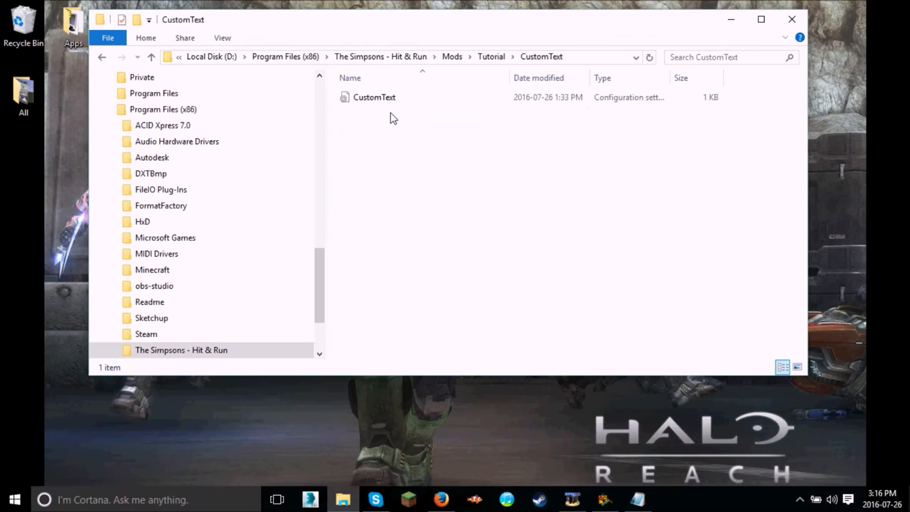
pyautogui.click(488, 57)
pyautogui.doubleClick(404, 98)
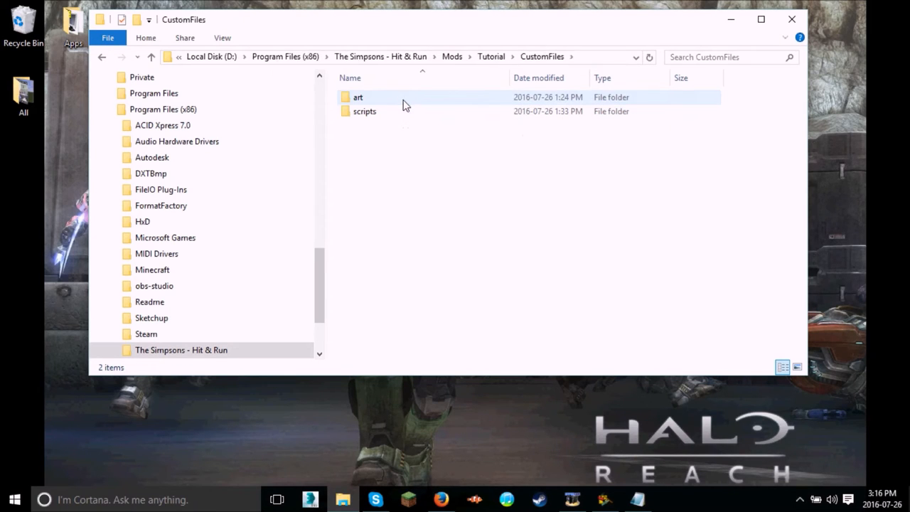
pyautogui.click(417, 57)
pyautogui.doubleClick(362, 97)
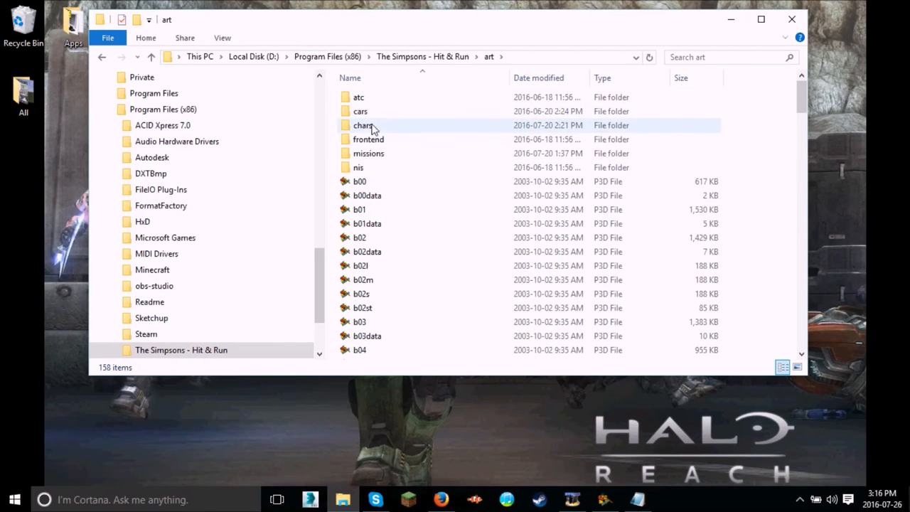
pyautogui.click(450, 57)
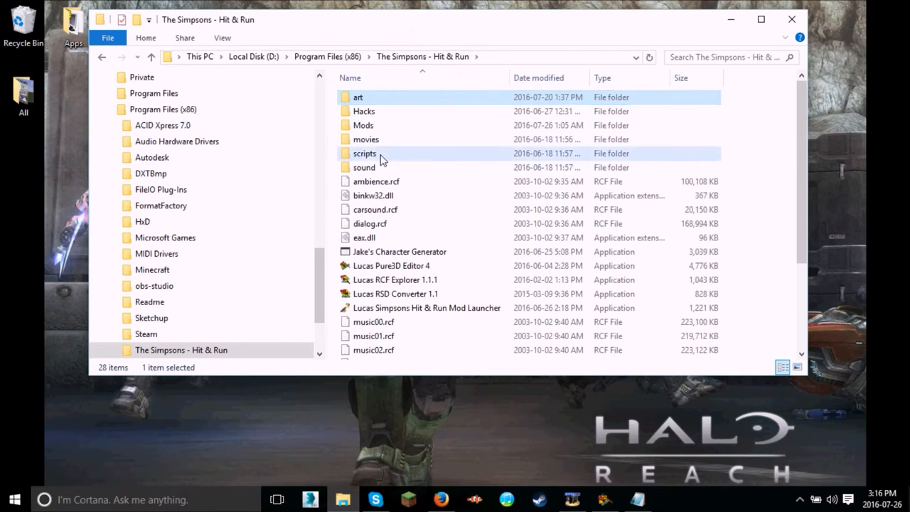
pyautogui.doubleClick(381, 153)
pyautogui.doubleClick(377, 139)
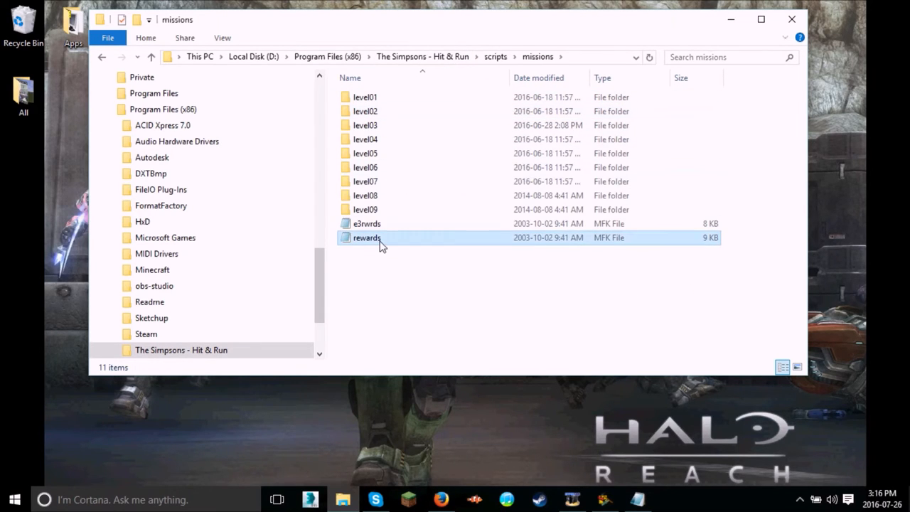
pyautogui.click(382, 244)
# - Navigate to Mods\Tutorial\CustomFiles\scripts
pyautogui.click(426, 57)
pyautogui.doubleClick(378, 127)
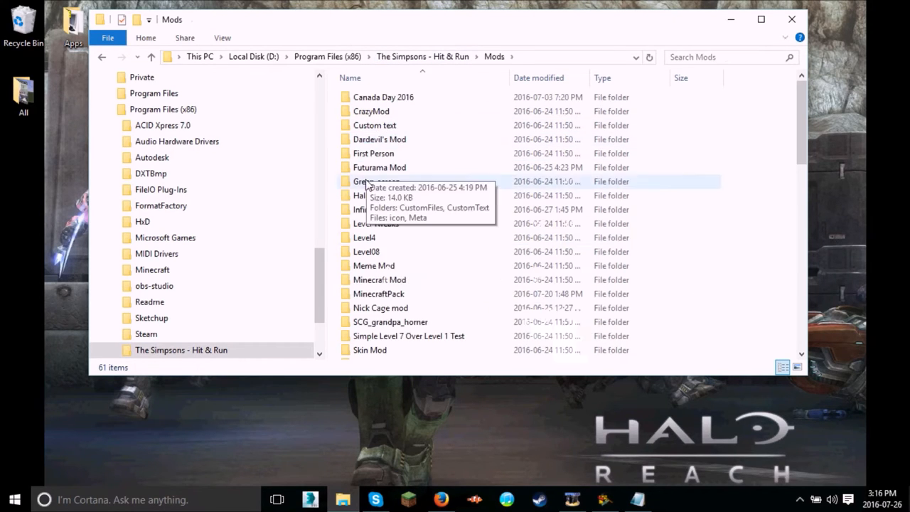
pyautogui.scroll(-3, 363, 178)
pyautogui.click(376, 283)
pyautogui.doubleClick(375, 283)
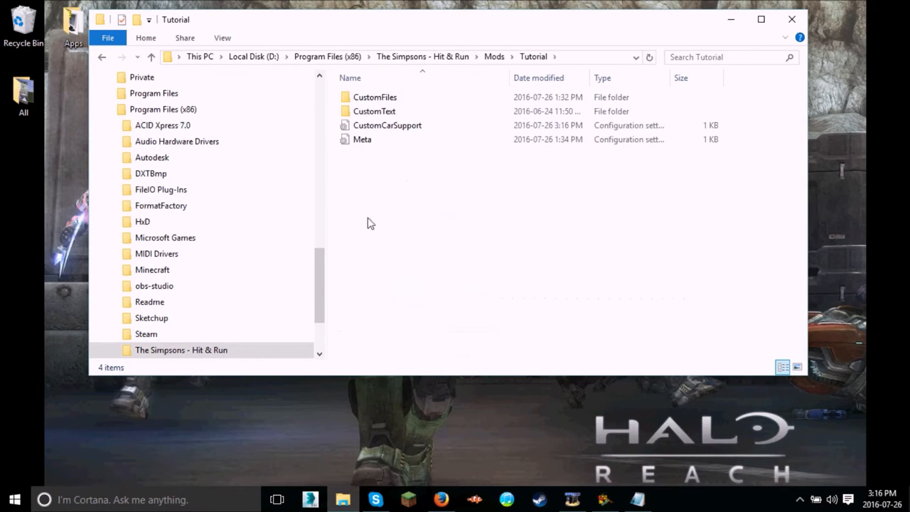
pyautogui.click(363, 96)
pyautogui.doubleClick(363, 96)
pyautogui.click(369, 113)
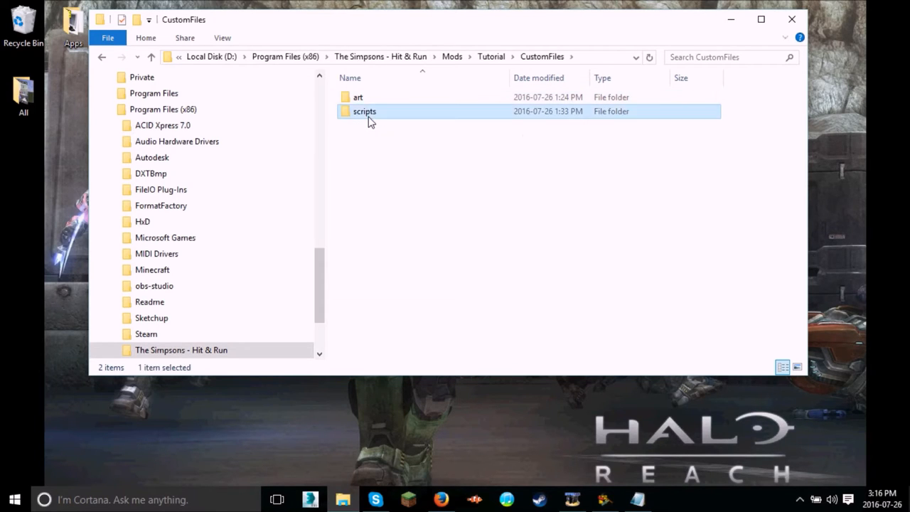
pyautogui.doubleClick(368, 112)
# - Create a missions folder there and paste the rewards file into it
pyautogui.click(137, 22)
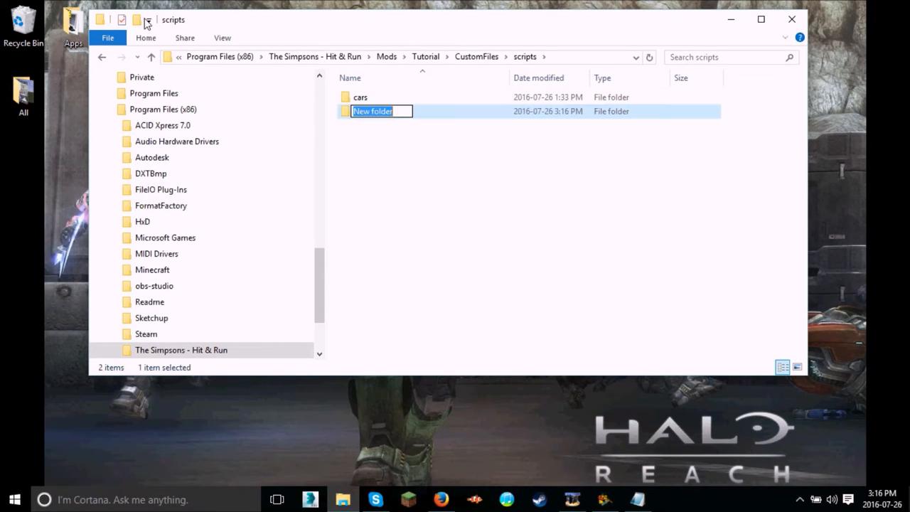
pyautogui.write('missions')
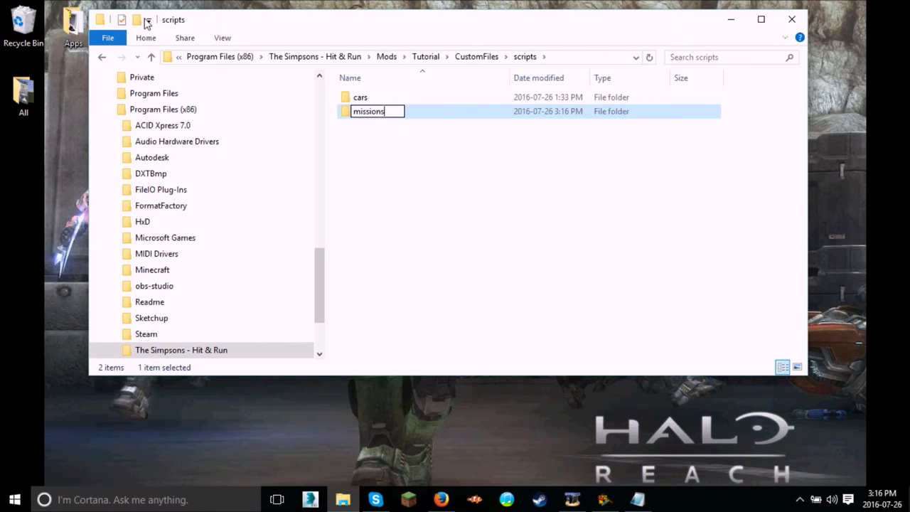
pyautogui.press('Return')
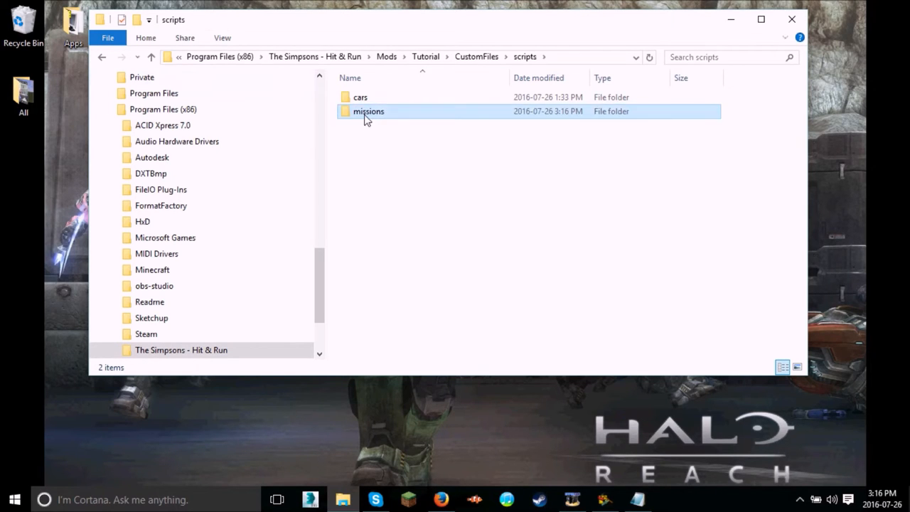
pyautogui.doubleClick(366, 114)
pyautogui.hotkey('ctrl', 'v')
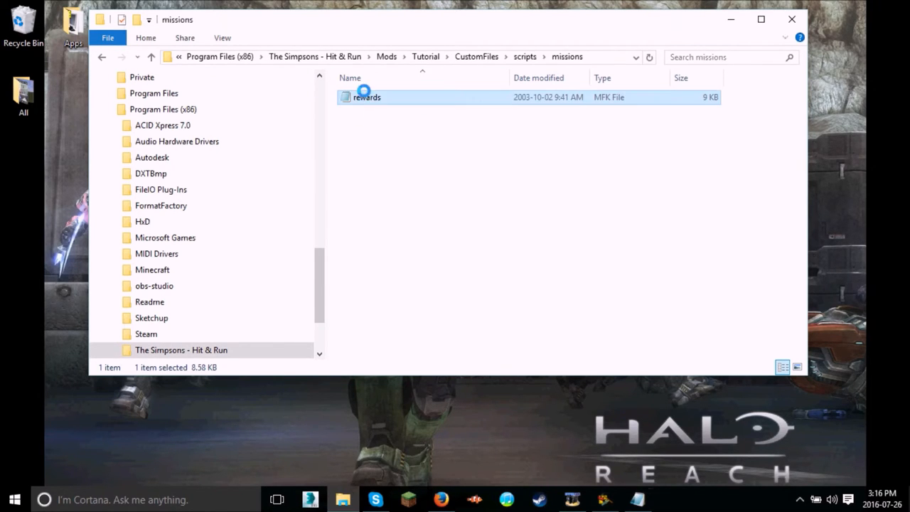
pyautogui.scroll(-1, 323, 199)
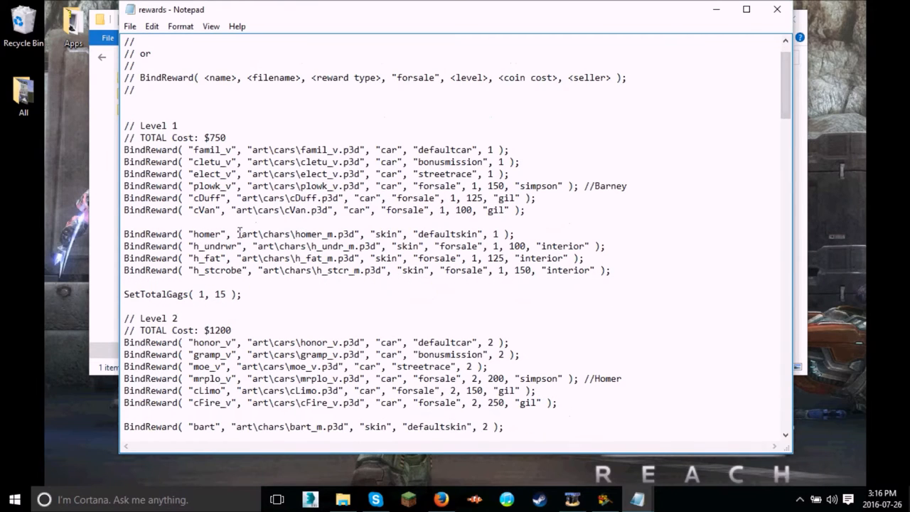
# - Duplicate the cVan BindReward line and change it to warthog, warthog.p3d, cost 150
pyautogui.moveTo(192, 221); pyautogui.dragTo(135, 216)
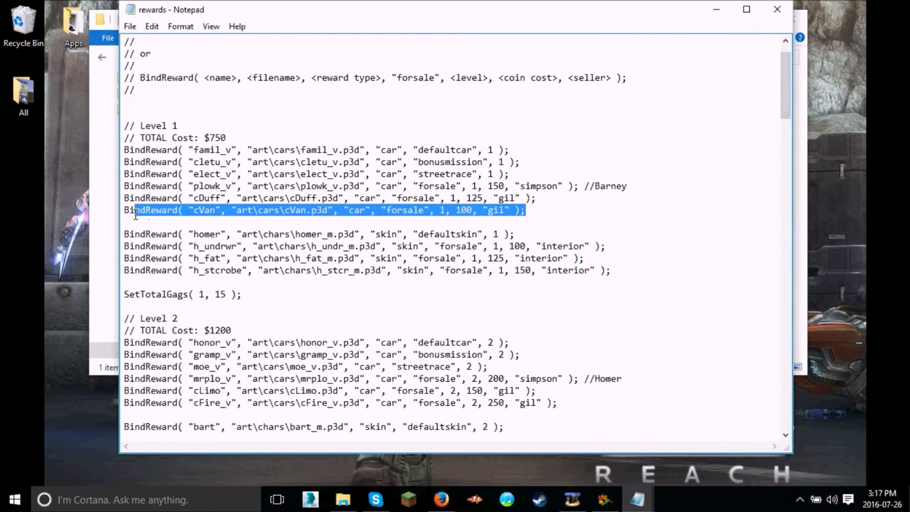
pyautogui.hotkey('ctrl', 'c')
pyautogui.press('End')
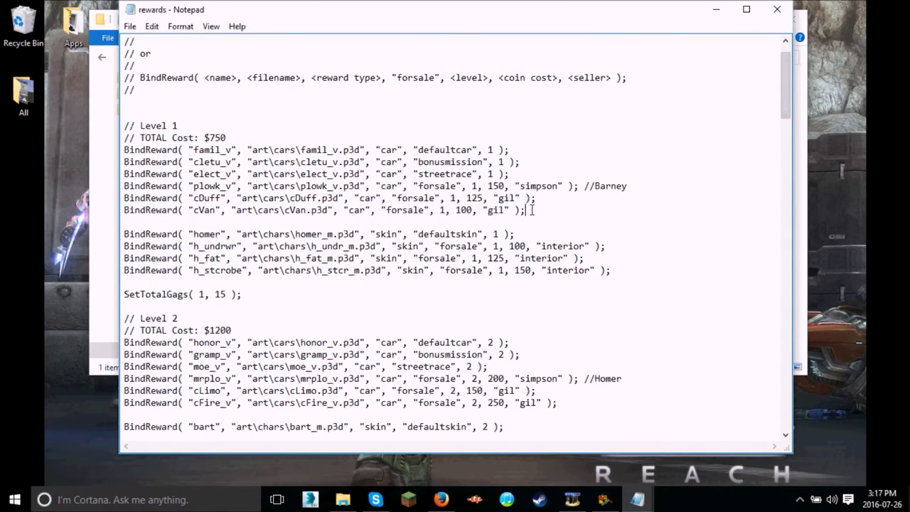
pyautogui.press('Return')
pyautogui.hotkey('ctrl', 'v')
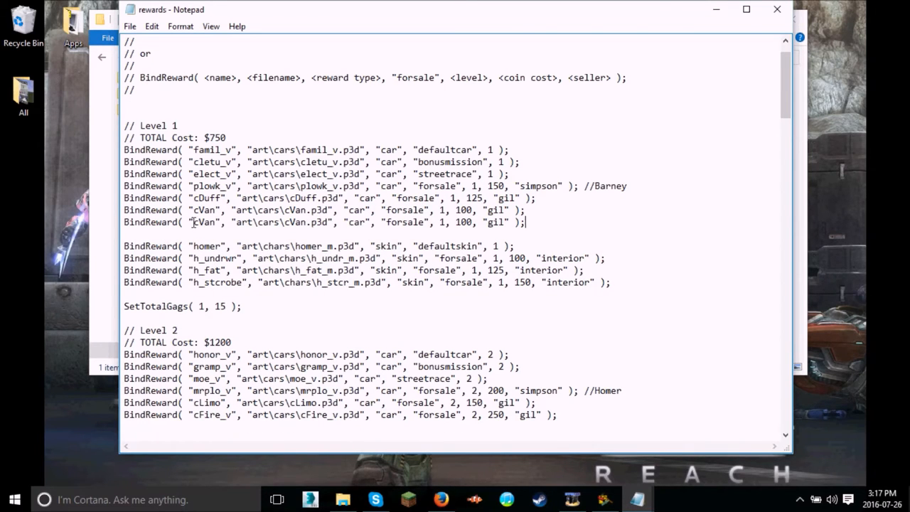
pyautogui.write('w')
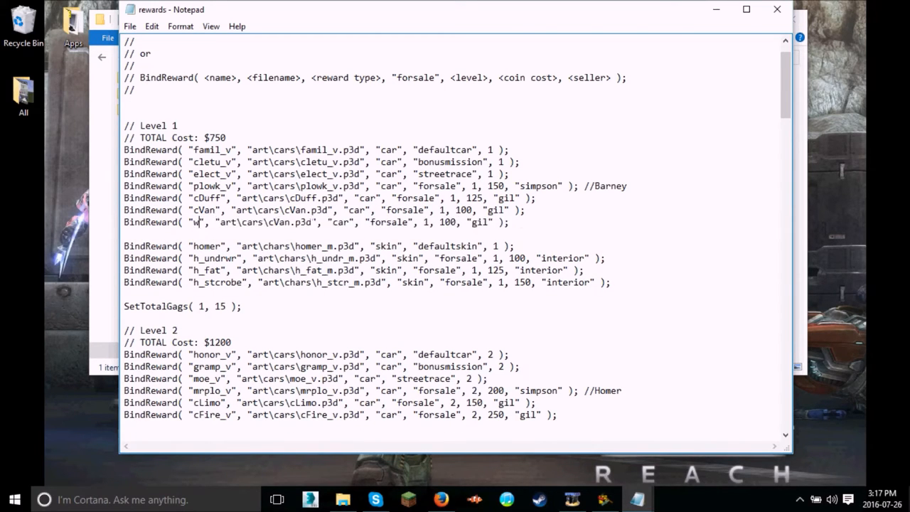
pyautogui.write('arthog')
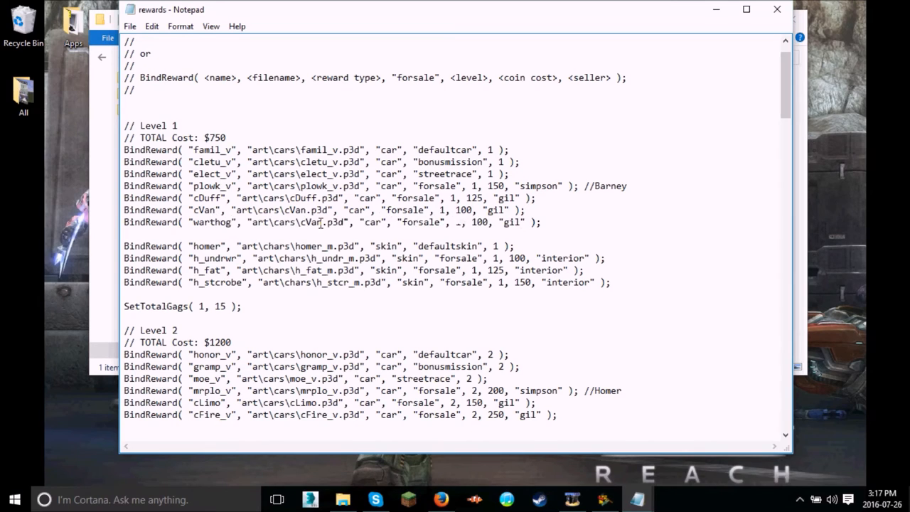
pyautogui.moveTo(299, 225); pyautogui.dragTo(334, 226)
pyautogui.write('war')
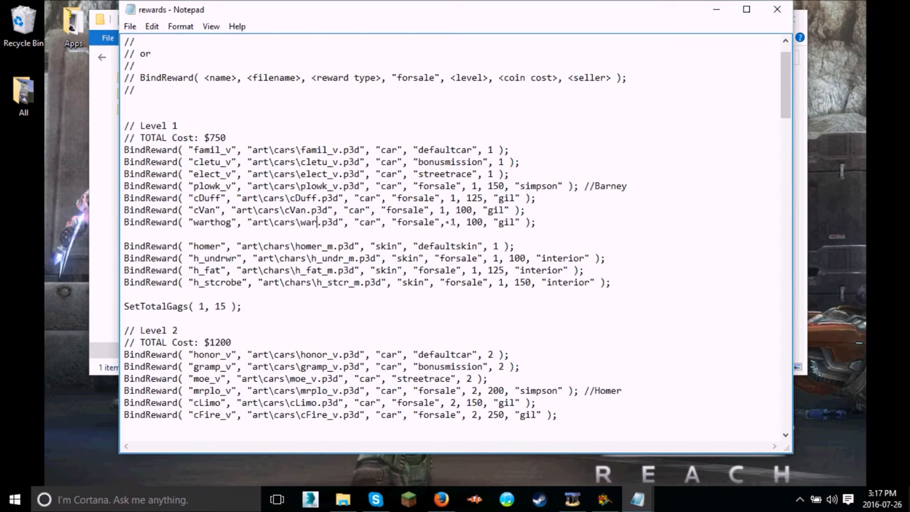
pyautogui.write('thog')
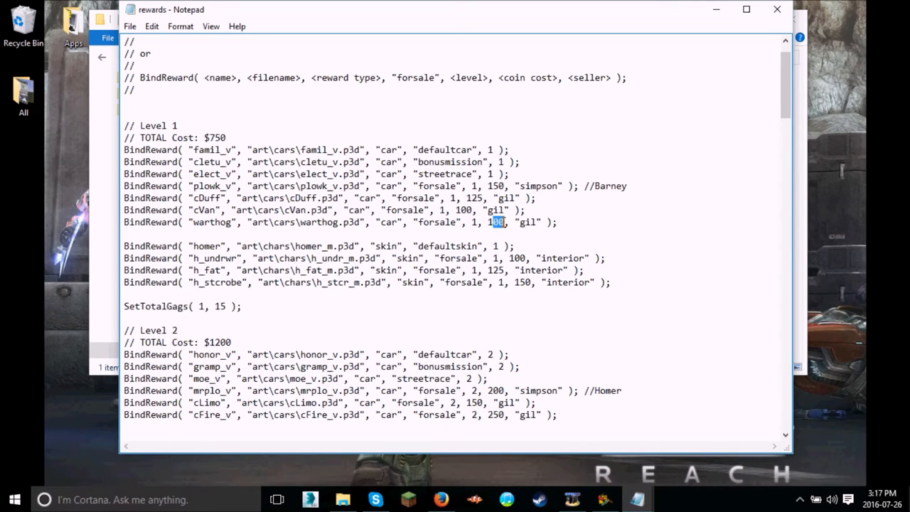
pyautogui.write('50')
# - Save the edited rewards file and close it
pyautogui.click(130, 26)
pyautogui.click(152, 71)
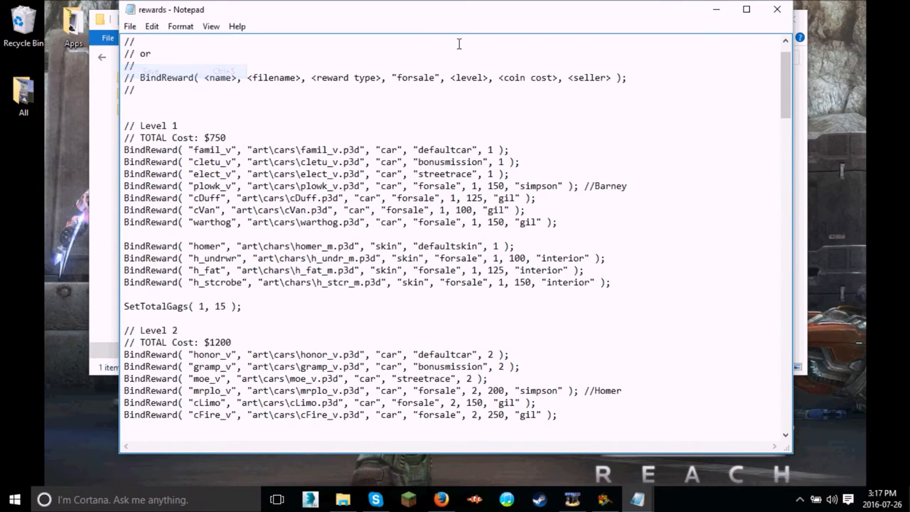
pyautogui.click(779, 13)
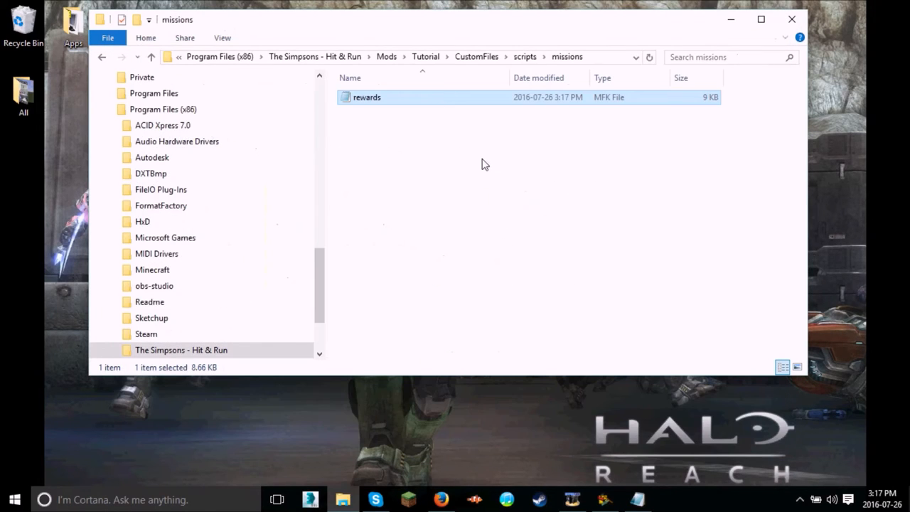
# - Copy warthog.p3d from the mod's art\cars folder
pyautogui.click(489, 57)
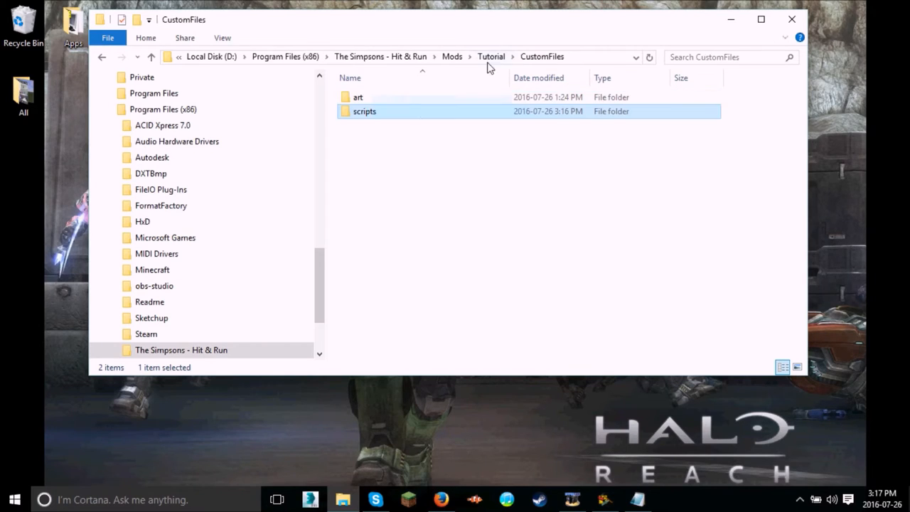
pyautogui.click(420, 104)
pyautogui.doubleClick(420, 104)
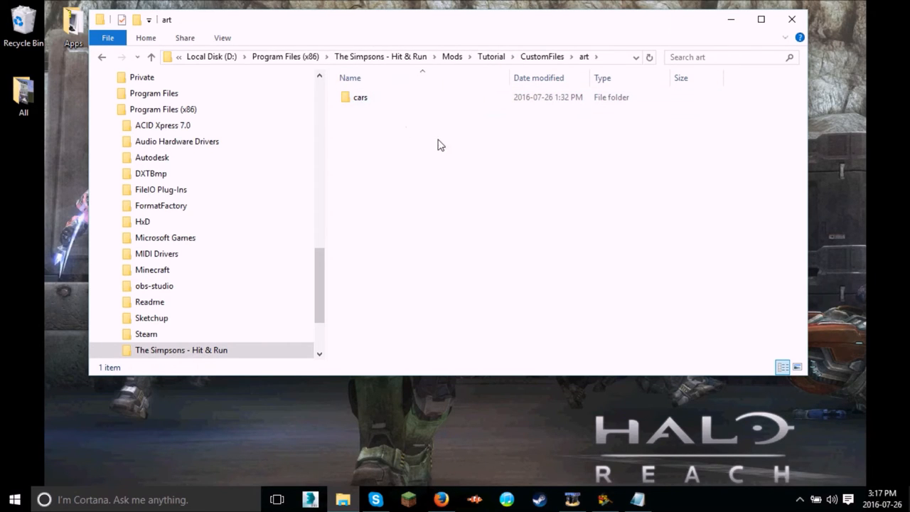
pyautogui.doubleClick(446, 101)
pyautogui.click(378, 101)
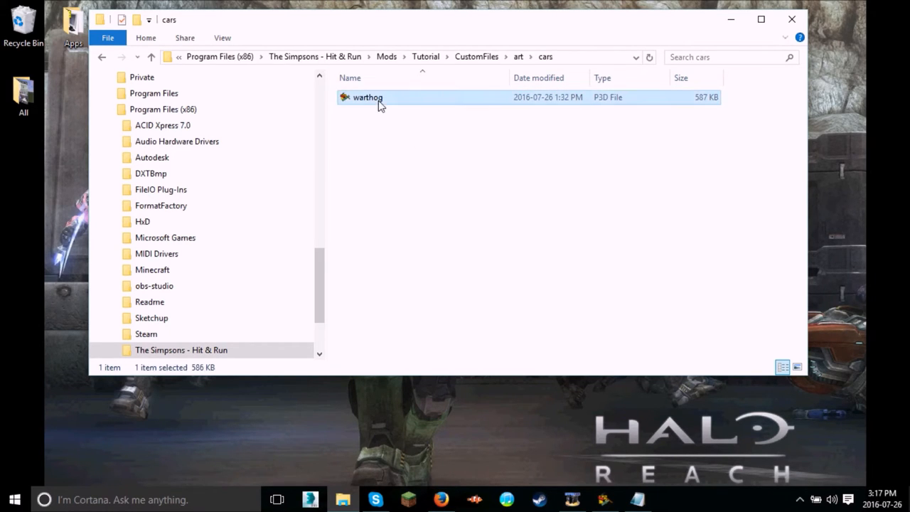
pyautogui.rightClick(378, 101)
pyautogui.click(413, 311)
pyautogui.click(519, 57)
pyautogui.click(398, 132)
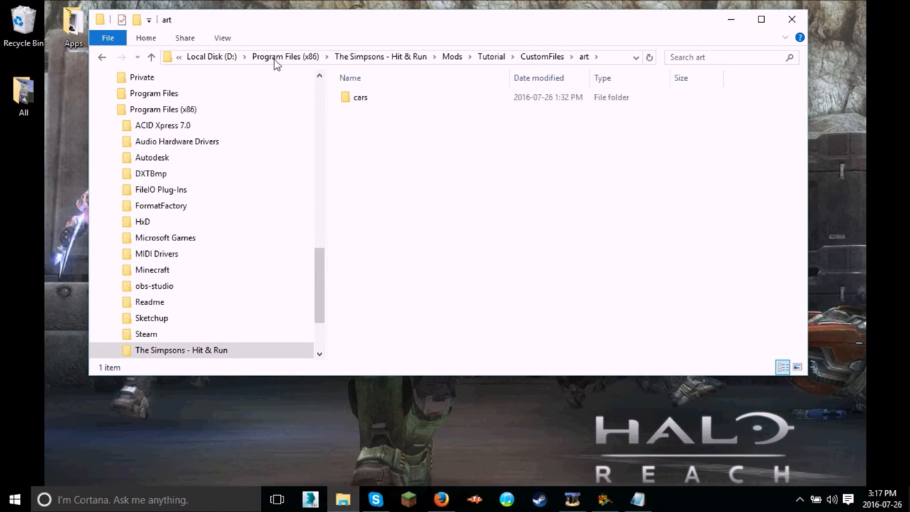
# - Create a frontend folder under art with a dynaload folder inside it
pyautogui.click(135, 21)
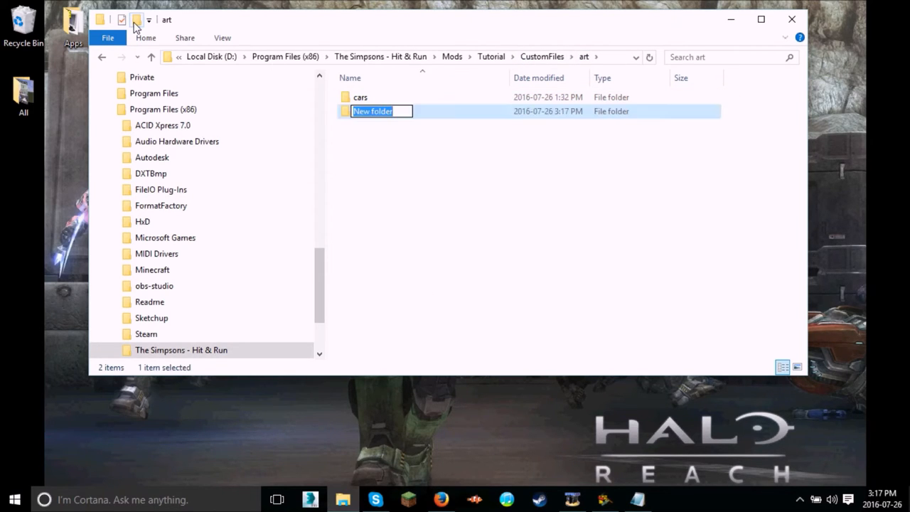
pyautogui.write('frontend')
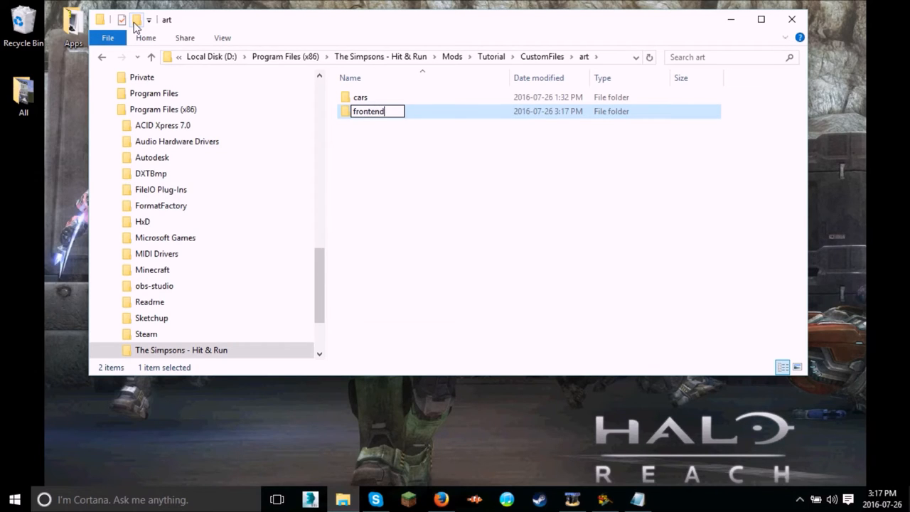
pyautogui.press('Return')
pyautogui.doubleClick(371, 112)
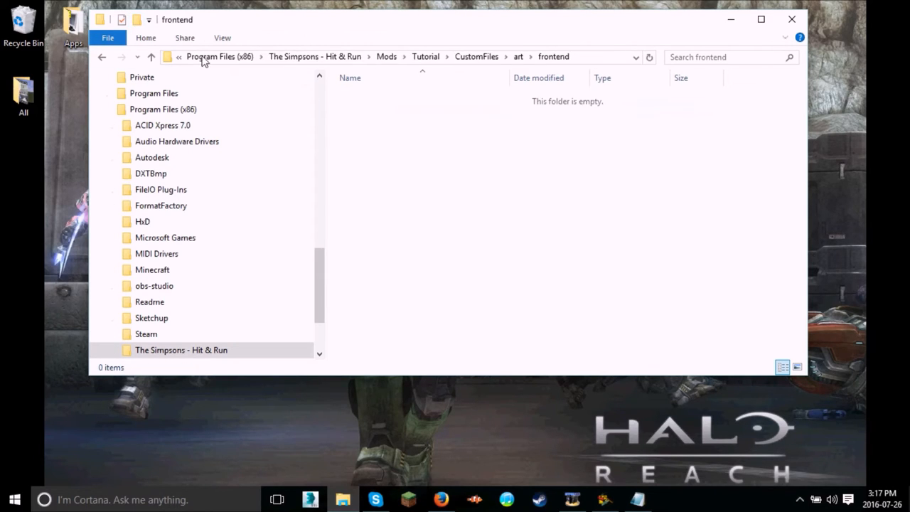
pyautogui.click(135, 21)
pyautogui.write('dynaload')
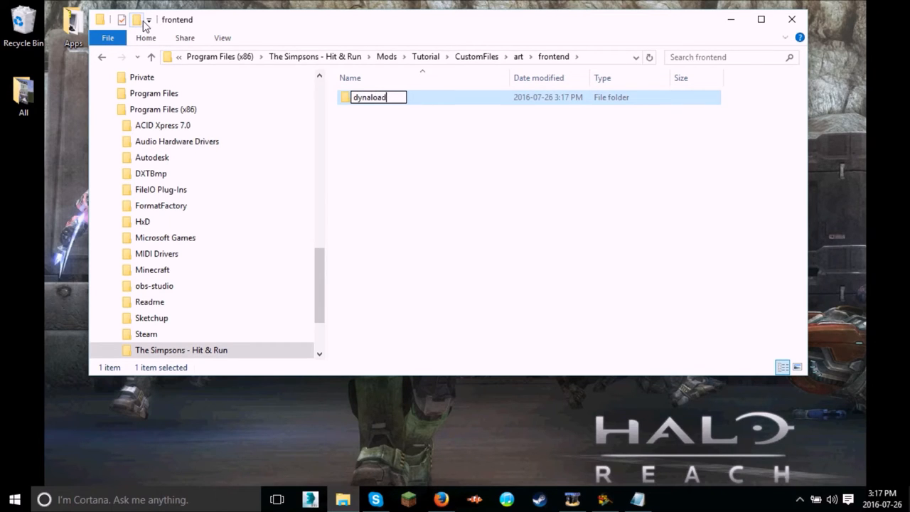
pyautogui.press('Return')
pyautogui.doubleClick(371, 97)
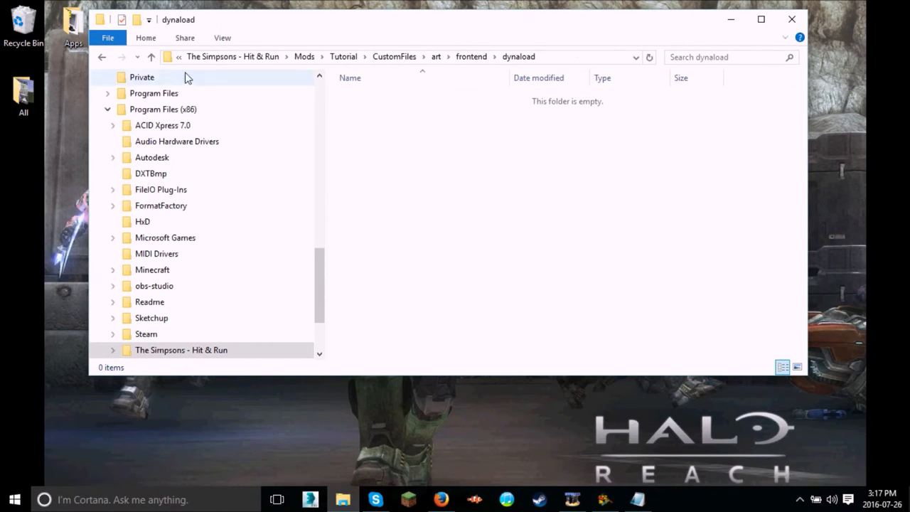
# - Create cars and images folders in dynaload and paste warthog.p3d into cars
pyautogui.click(140, 24)
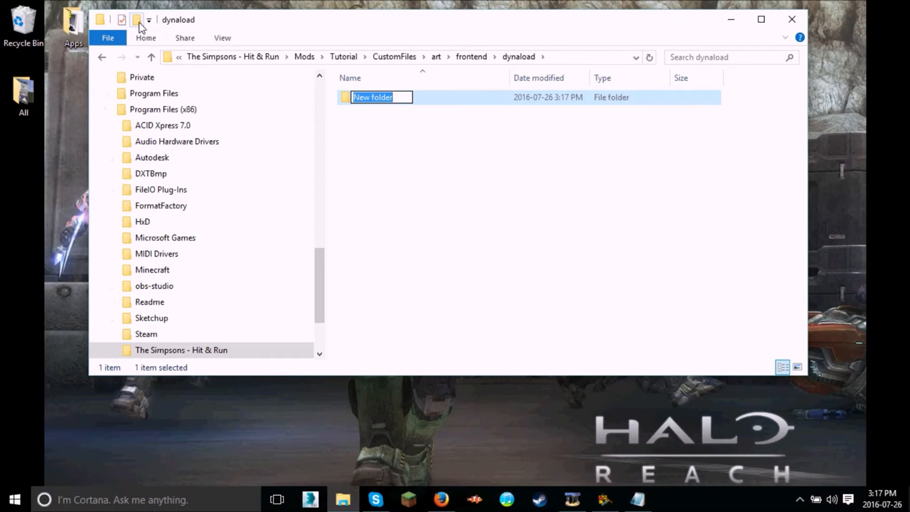
pyautogui.click(140, 24)
pyautogui.write('car')
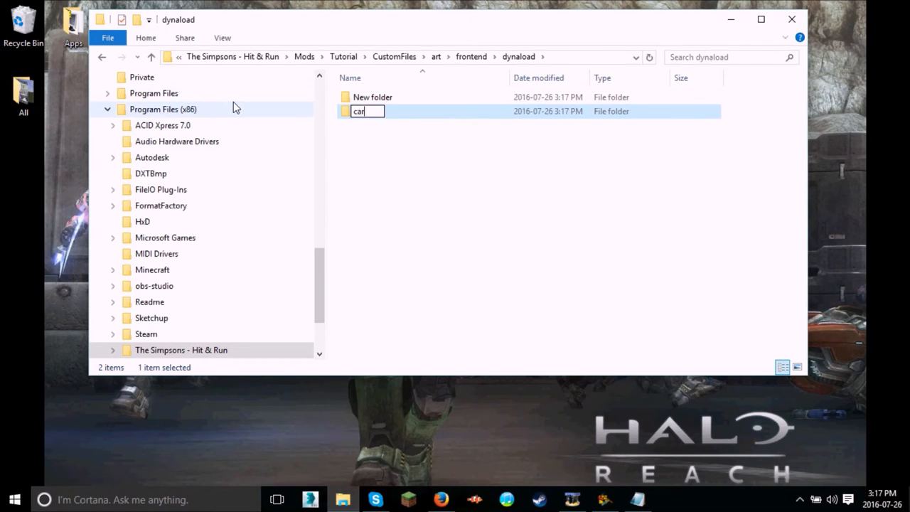
pyautogui.write('s')
pyautogui.press('Return')
pyautogui.click(371, 121)
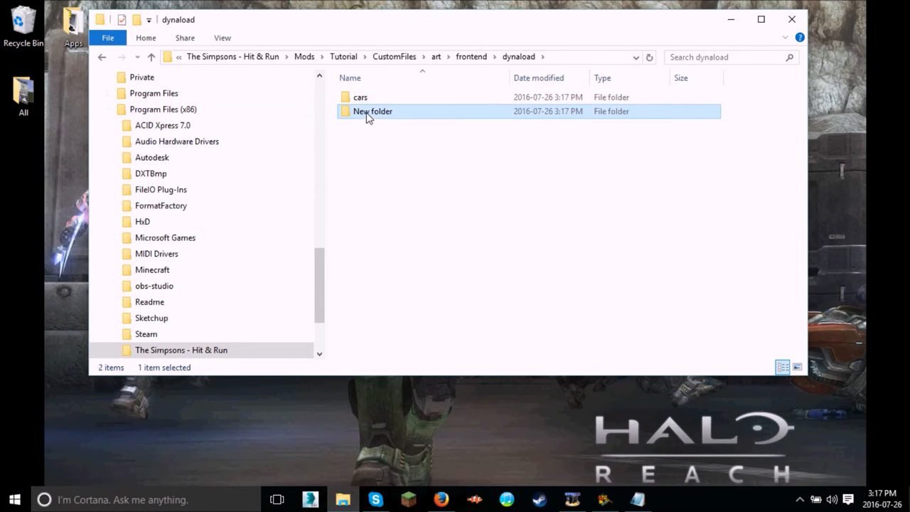
pyautogui.click(368, 114)
pyautogui.write('images')
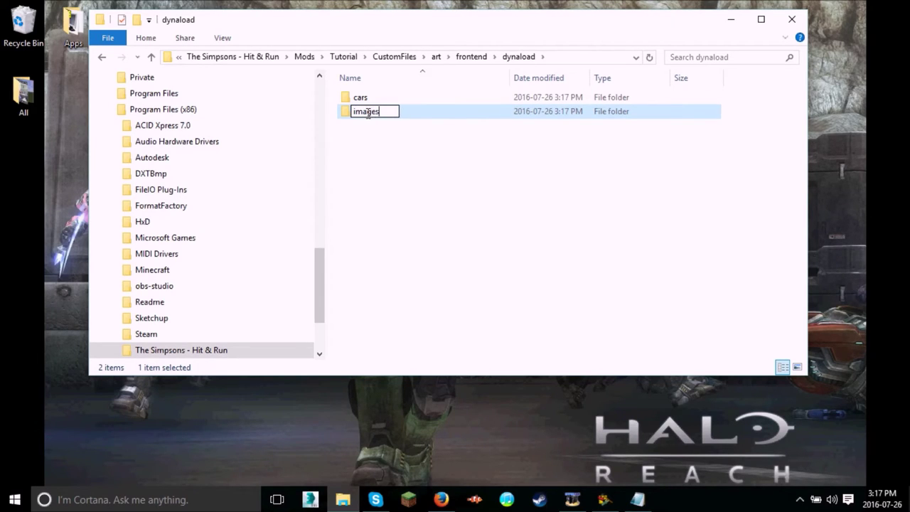
pyautogui.press('Return')
pyautogui.doubleClick(380, 99)
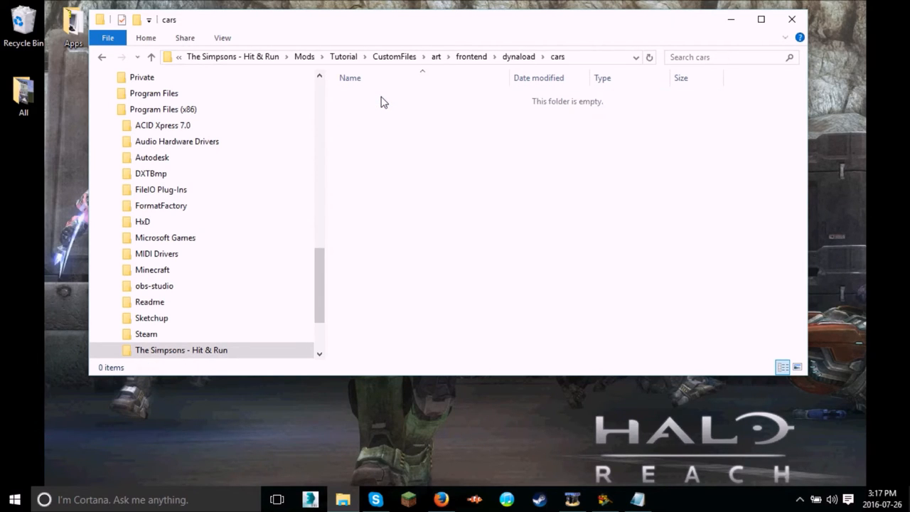
pyautogui.hotkey('ctrl', 'v')
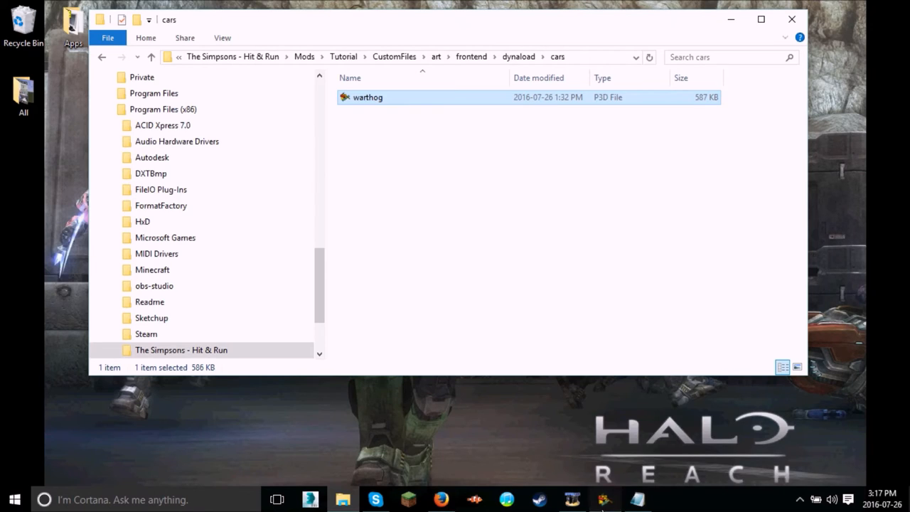
# - Switch to Pure3D Editor and close the scorp_v model file
pyautogui.click(604, 499)
pyautogui.scroll(-3, 223, 391)
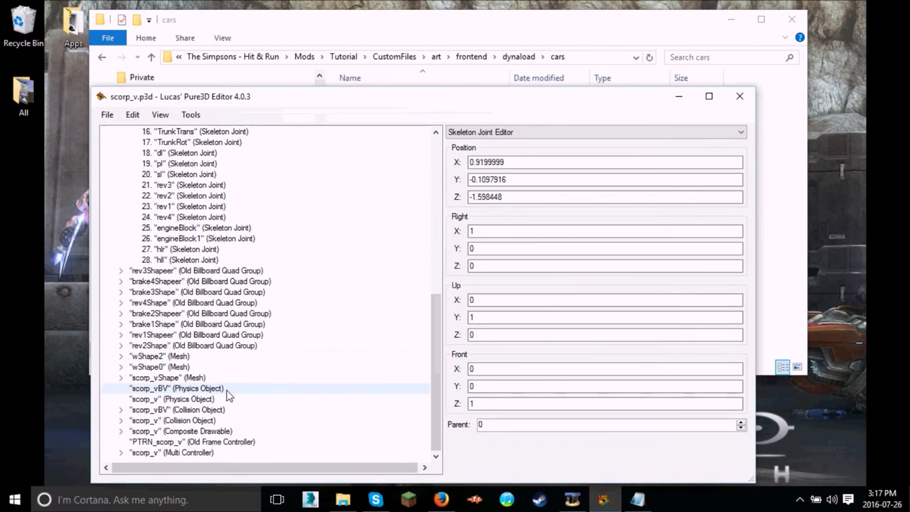
pyautogui.click(174, 452)
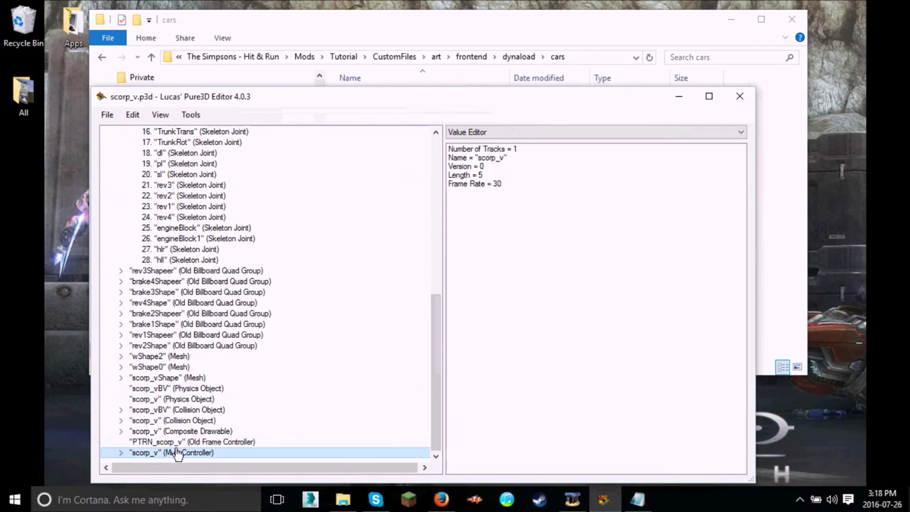
pyautogui.click(740, 97)
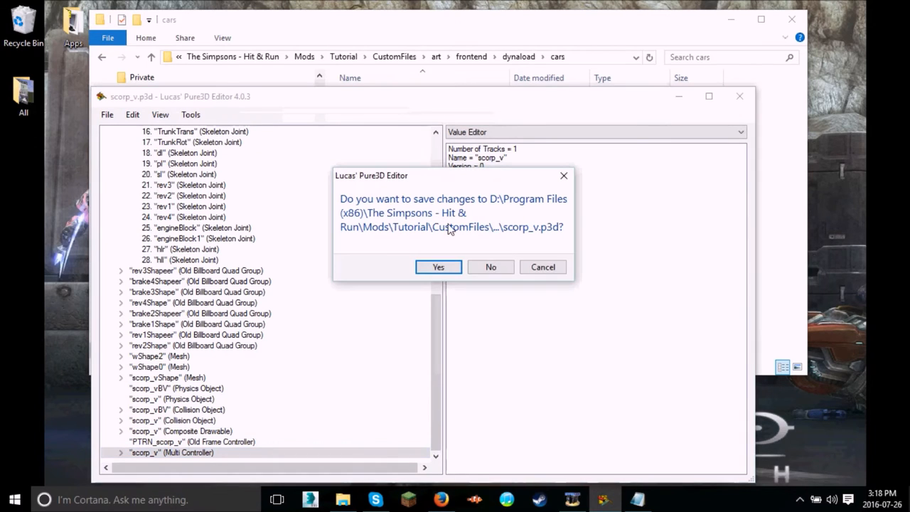
# - Dismiss the save prompt, then create a cars2D folder inside images and open it
pyautogui.click(477, 263)
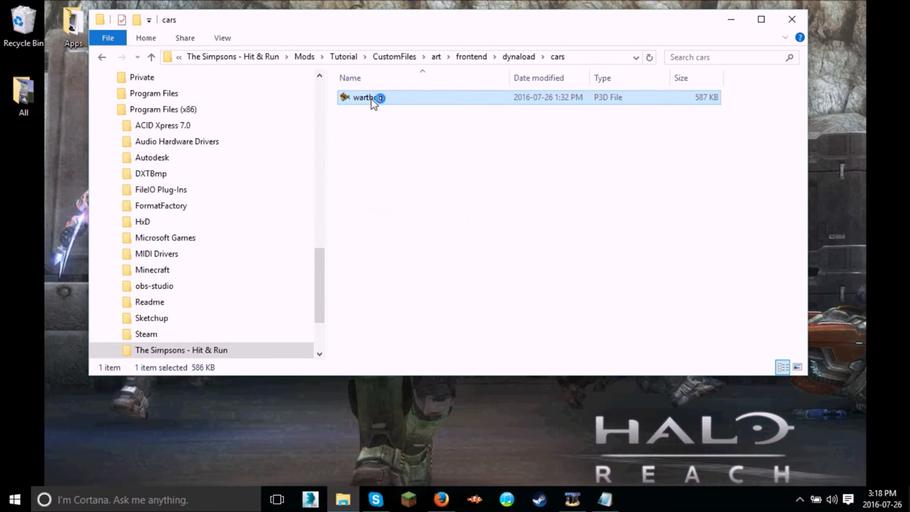
pyautogui.click(520, 57)
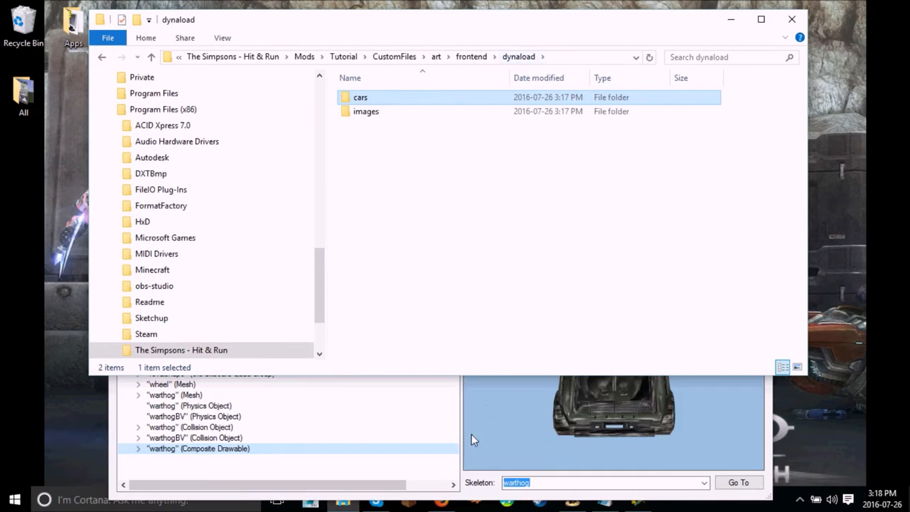
pyautogui.click(696, 114)
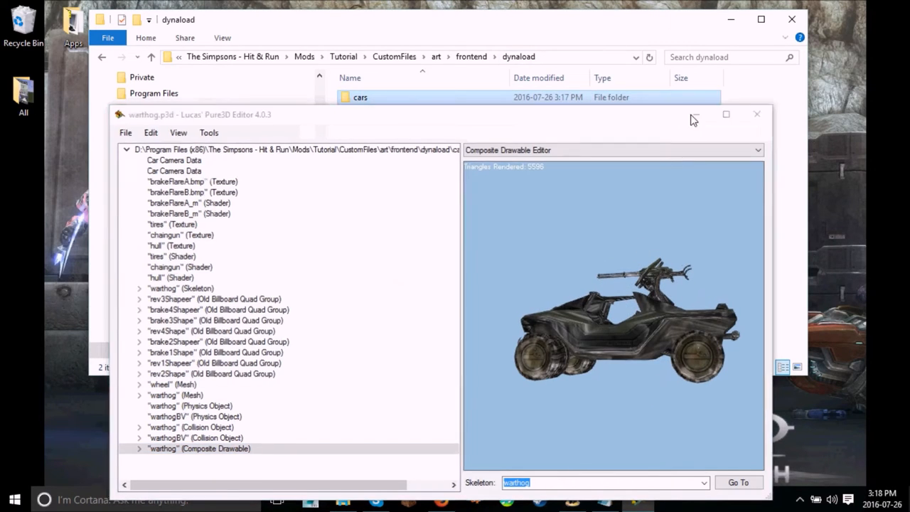
pyautogui.doubleClick(405, 110)
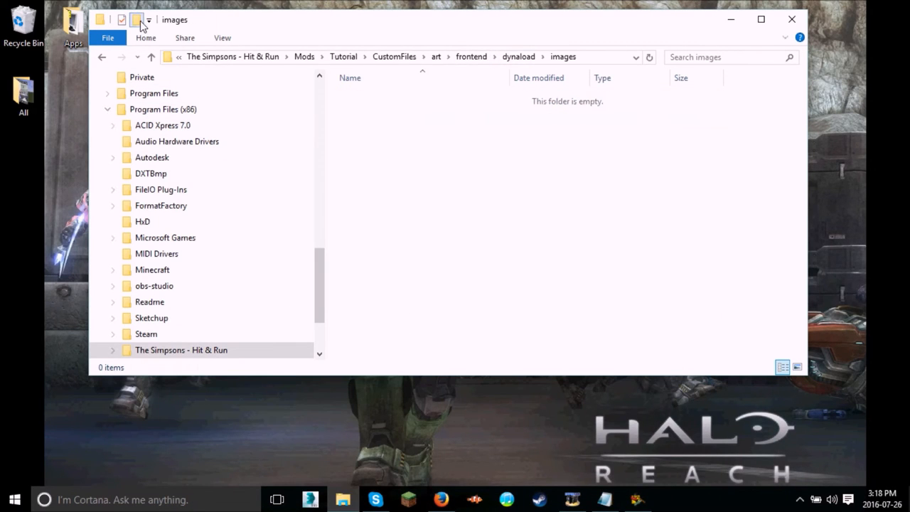
pyautogui.click(136, 20)
pyautogui.write('cars2D')
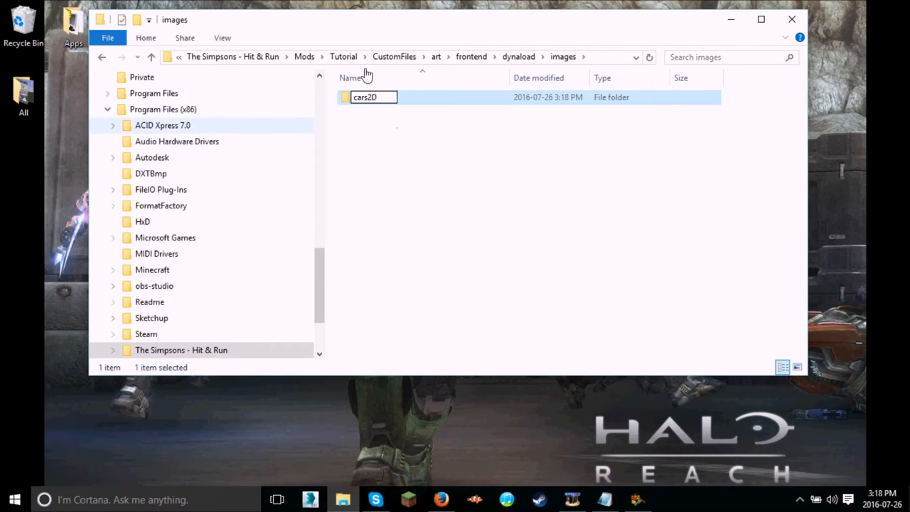
pyautogui.press('Return')
pyautogui.doubleClick(389, 97)
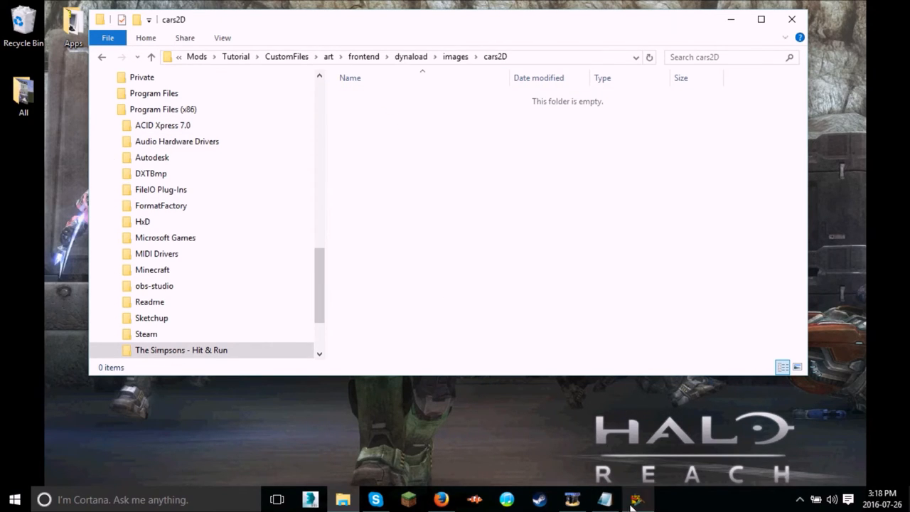
# - Browse to the game's art\frontend\dynaload\images\cars2D and copy the four apu sprite files
pyautogui.click(197, 56)
pyautogui.click(424, 62)
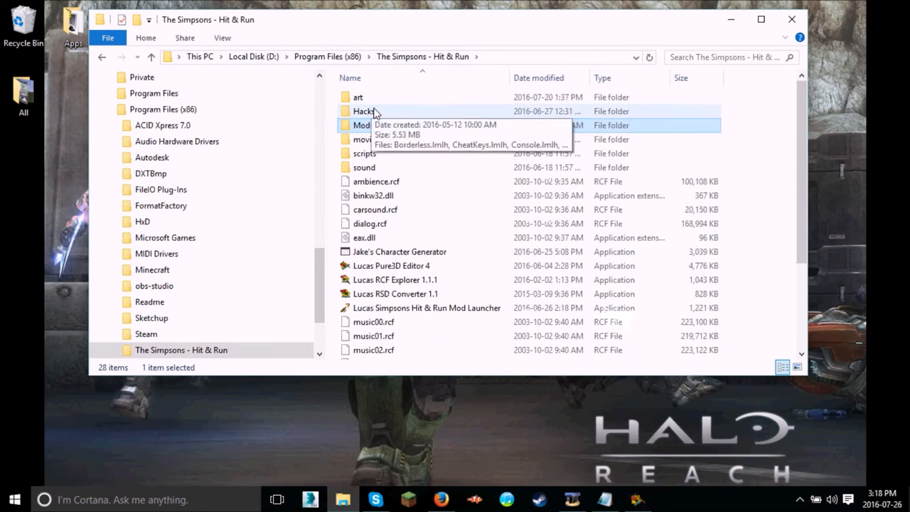
pyautogui.doubleClick(378, 96)
pyautogui.click(369, 140)
pyautogui.doubleClick(369, 140)
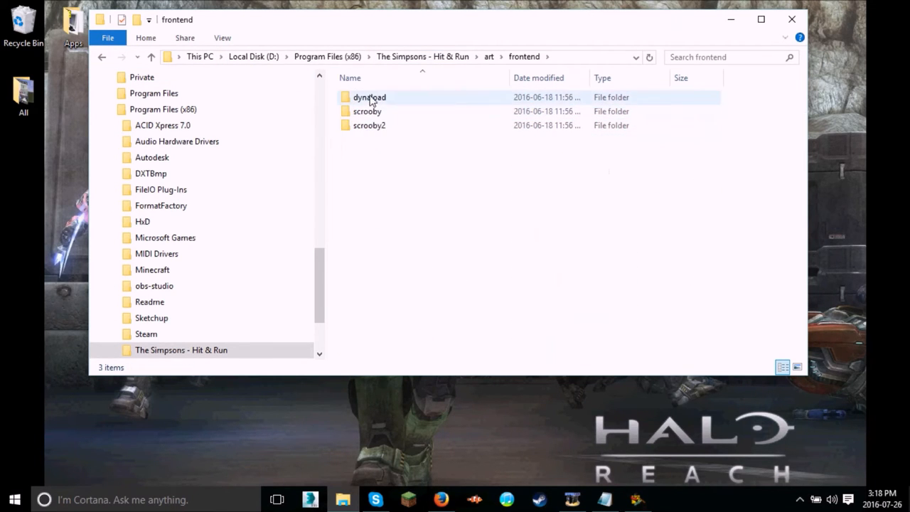
pyautogui.doubleClick(372, 97)
pyautogui.click(371, 111)
pyautogui.doubleClick(372, 111)
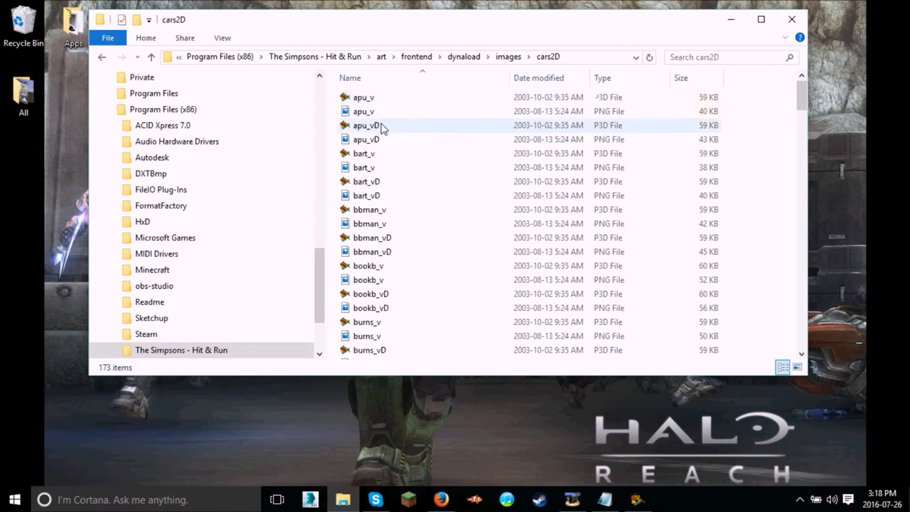
pyautogui.scroll(-12, 433, 206)
pyautogui.scroll(-7, 423, 211)
pyautogui.scroll(-6, 421, 211)
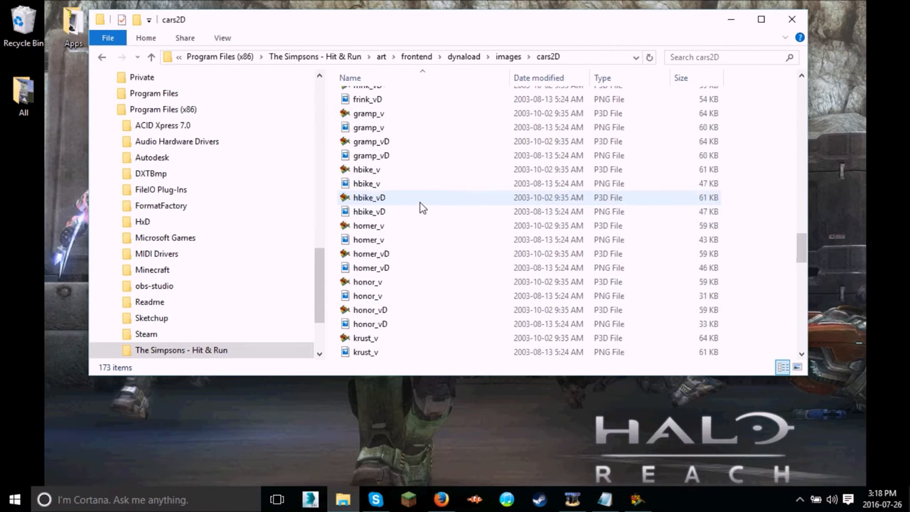
pyautogui.scroll(-7, 419, 204)
pyautogui.scroll(-2, 418, 203)
pyautogui.scroll(2, 412, 201)
pyautogui.scroll(12, 410, 206)
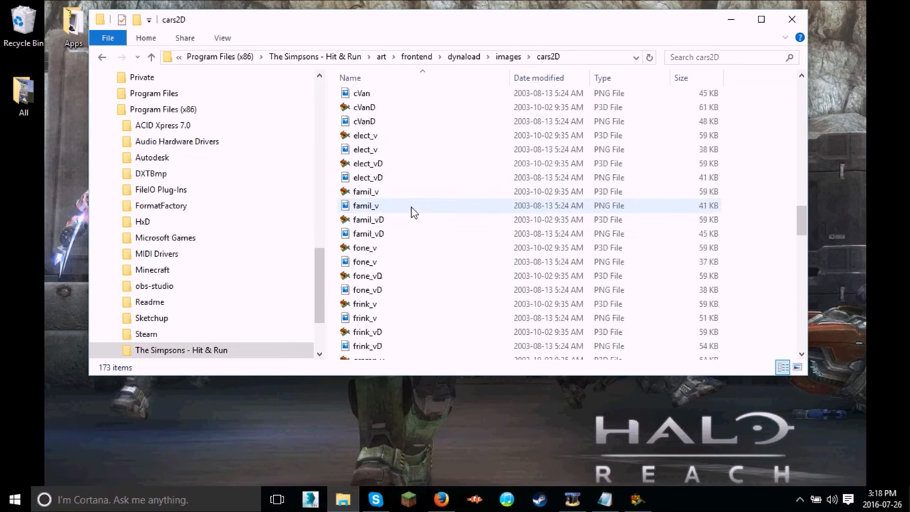
pyautogui.scroll(8, 414, 202)
pyautogui.scroll(10, 414, 202)
pyautogui.scroll(9, 416, 205)
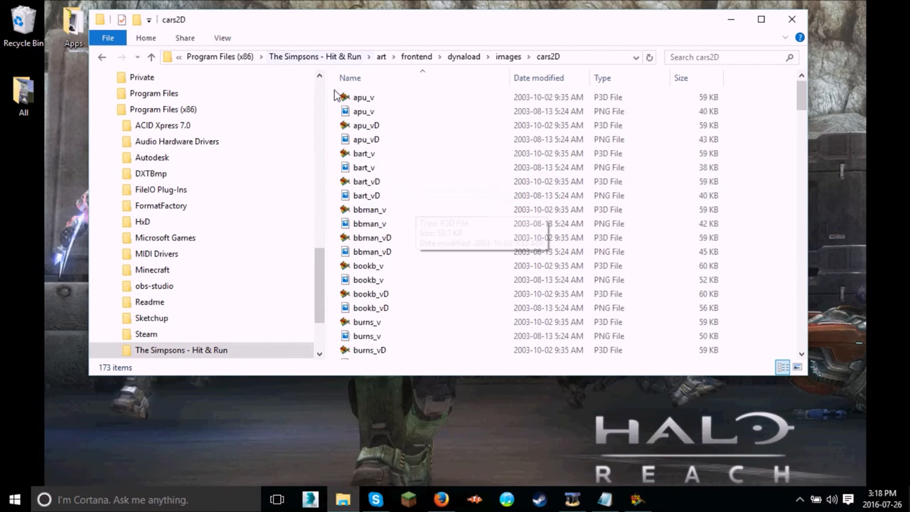
pyautogui.moveTo(332, 91)
pyautogui.mouseDown()
pyautogui.moveTo(422, 153)
pyautogui.moveTo(422, 145)
pyautogui.mouseUp()
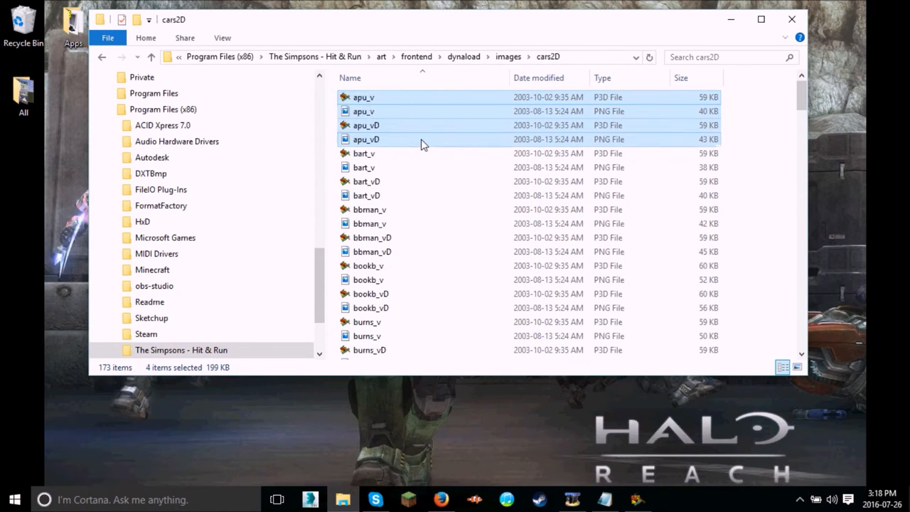
# - Return to the Tutorial mod's images\cars2D folder and paste the apu files there
pyautogui.click(508, 56)
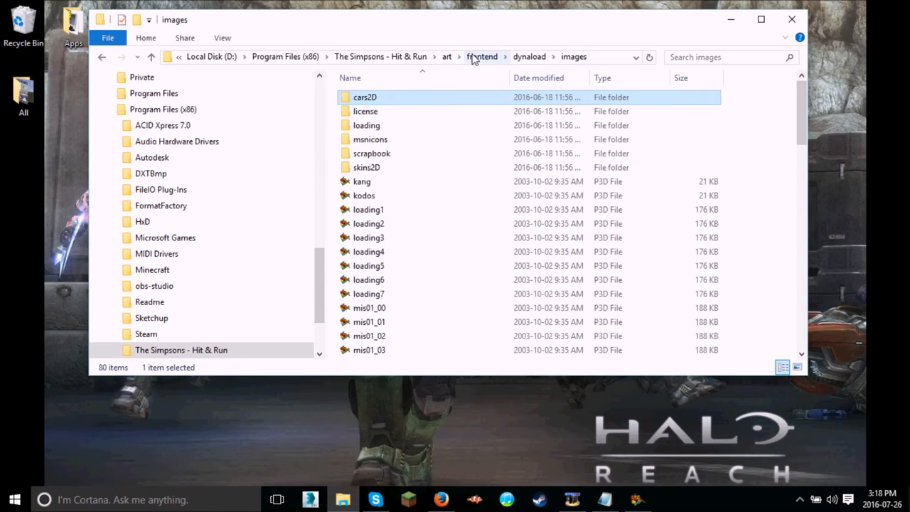
pyautogui.click(398, 57)
pyautogui.doubleClick(364, 125)
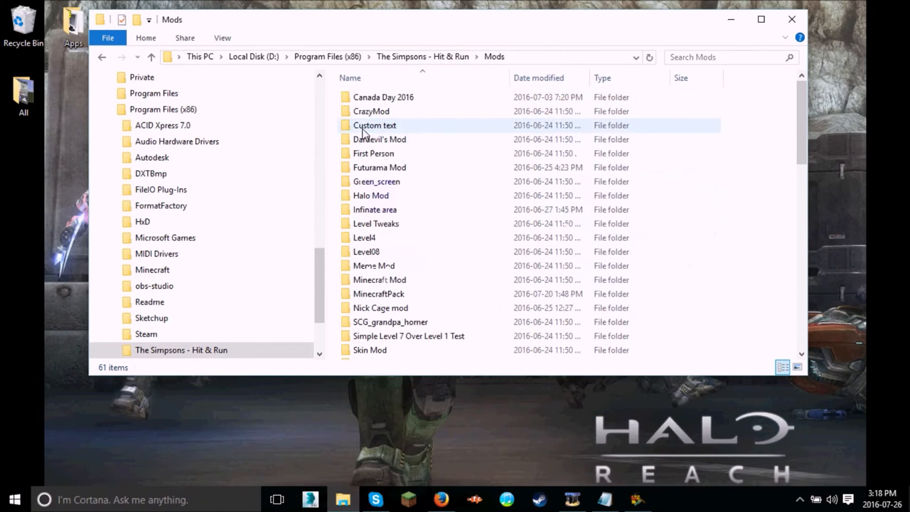
pyautogui.scroll(-6, 402, 334)
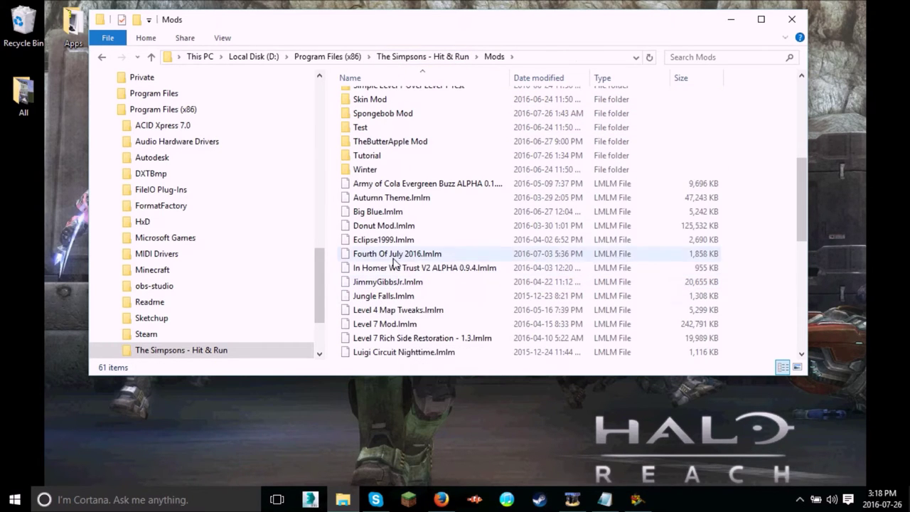
pyautogui.click(384, 142)
pyautogui.doubleClick(383, 155)
pyautogui.doubleClick(392, 97)
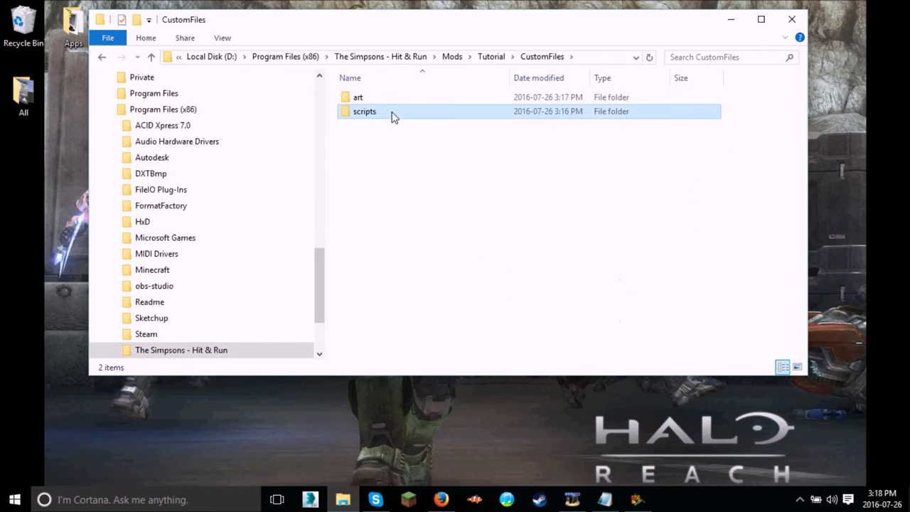
pyautogui.click(485, 57)
pyautogui.doubleClick(398, 98)
pyautogui.doubleClick(390, 112)
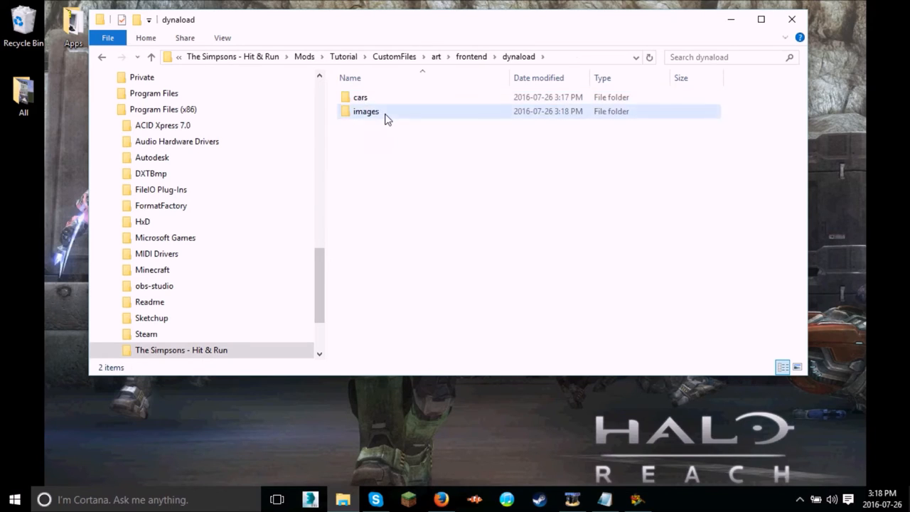
pyautogui.doubleClick(386, 112)
pyautogui.hotkey('ctrl', 'a')
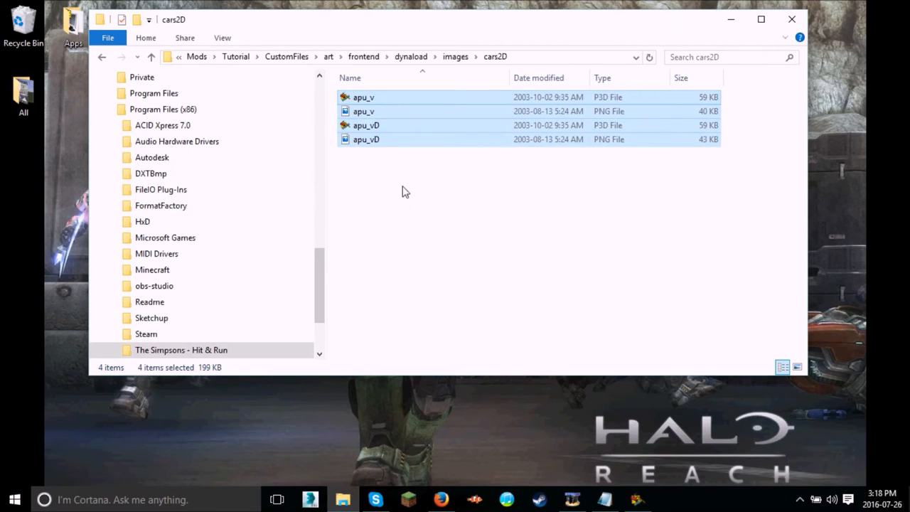
# - Delete the two apu PNG sprite images from cars2D
pyautogui.click(402, 191)
pyautogui.click(380, 115)
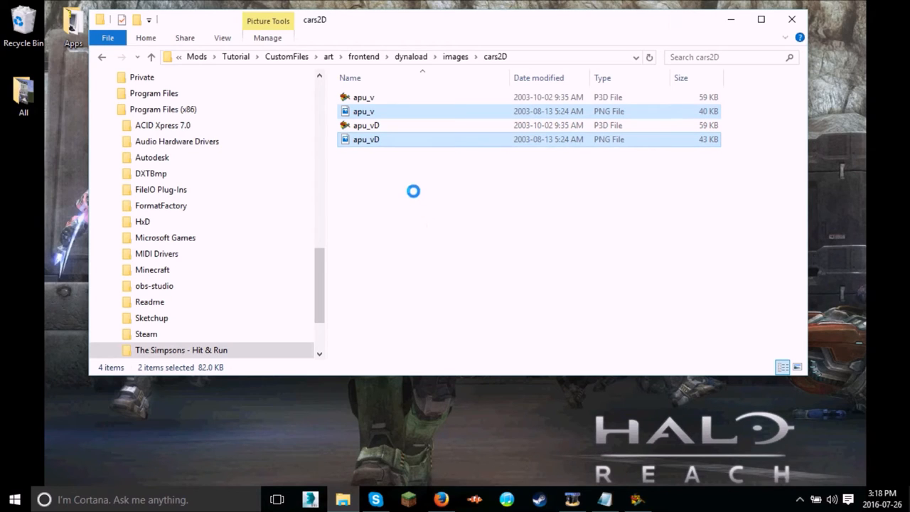
pyautogui.rightClick(412, 143)
pyautogui.click(414, 439)
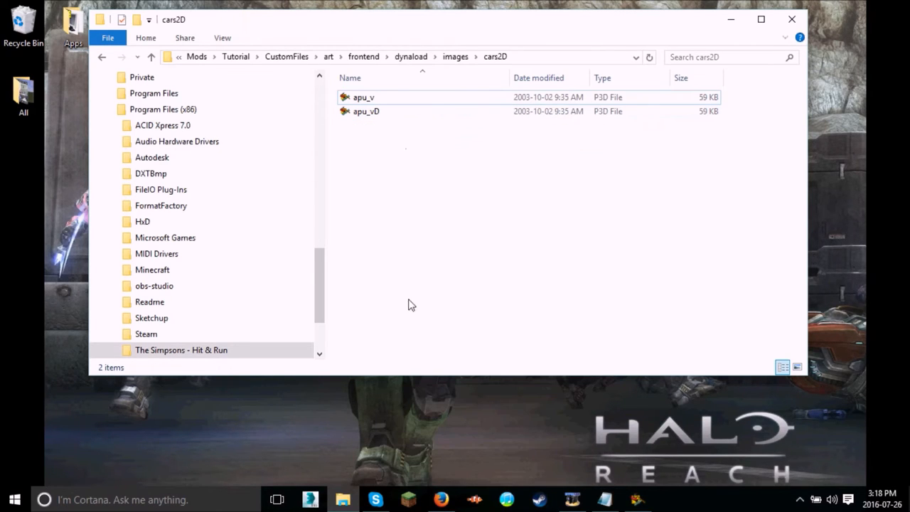
# - Rename apu_v.p3d to warthog and apu_vD.p3d to warthogD
pyautogui.click(360, 98)
pyautogui.click(361, 101)
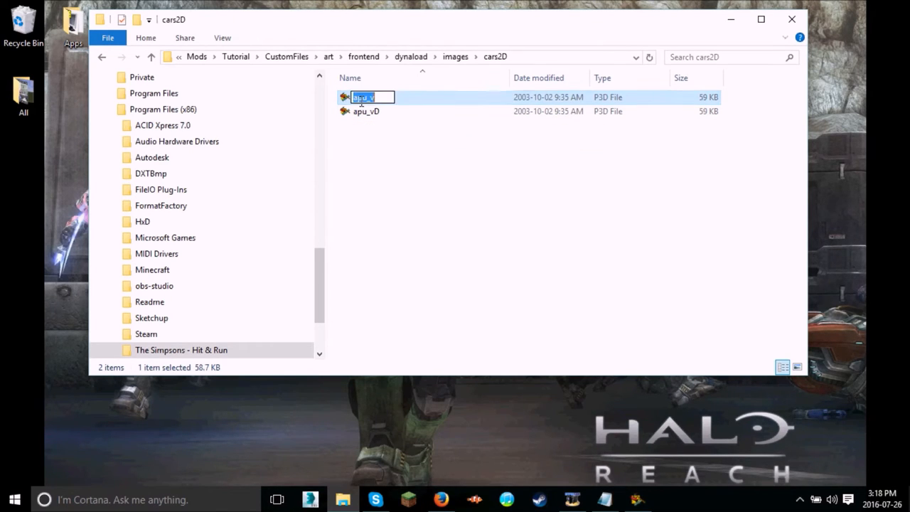
pyautogui.write('wr')
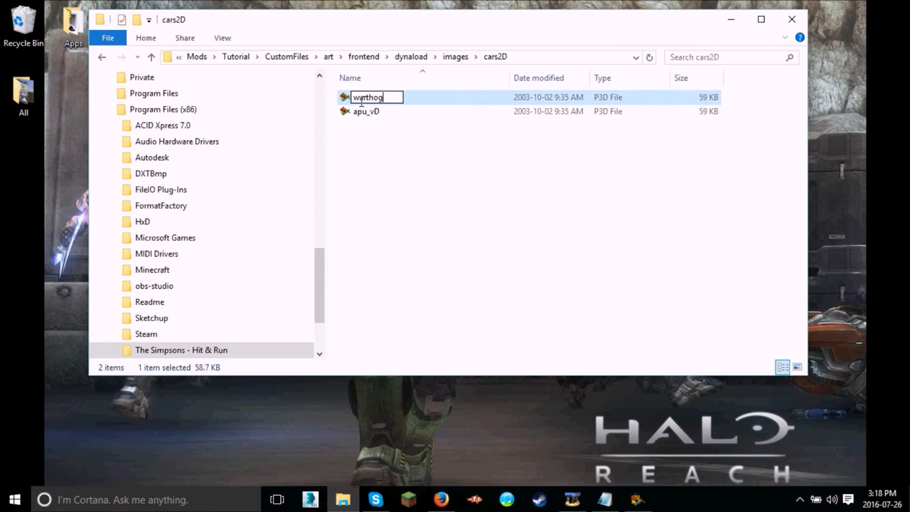
pyautogui.press('Return')
pyautogui.click(375, 101)
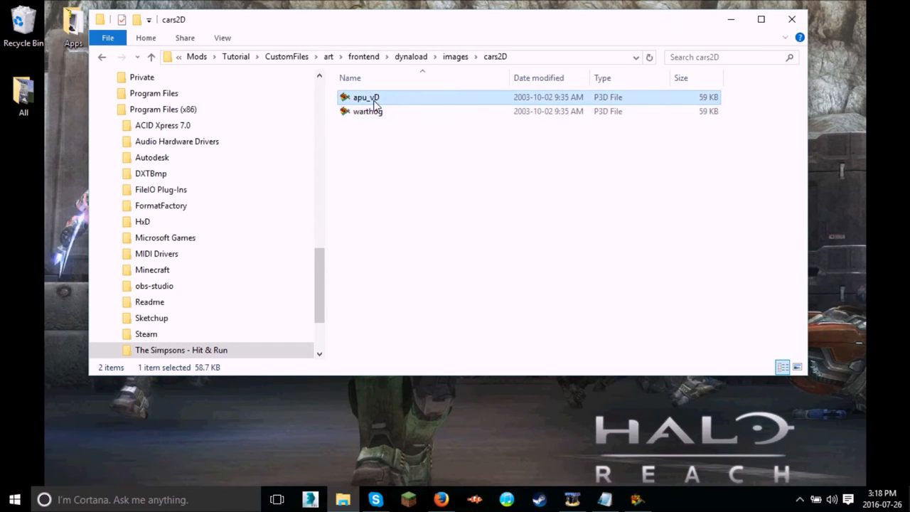
pyautogui.click(375, 101)
pyautogui.write('warthogD')
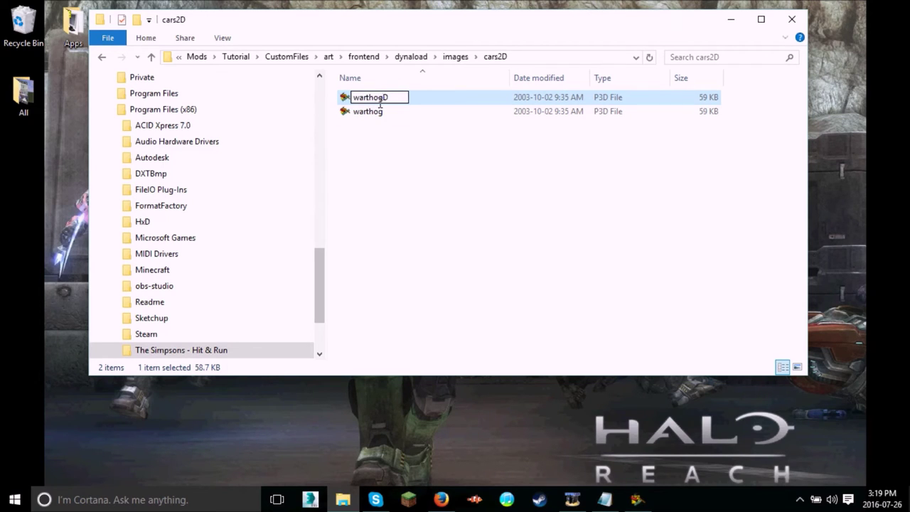
pyautogui.click(411, 186)
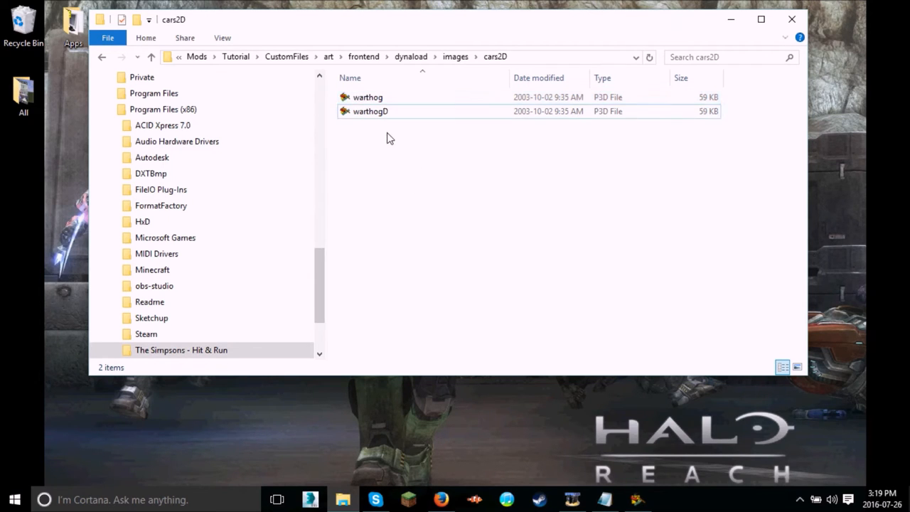
pyautogui.click(385, 113)
pyautogui.click(375, 155)
# - Open warthog.p3d maximized with a full-width viewport and rotate it to a three-quarter view
pyautogui.doubleClick(363, 112)
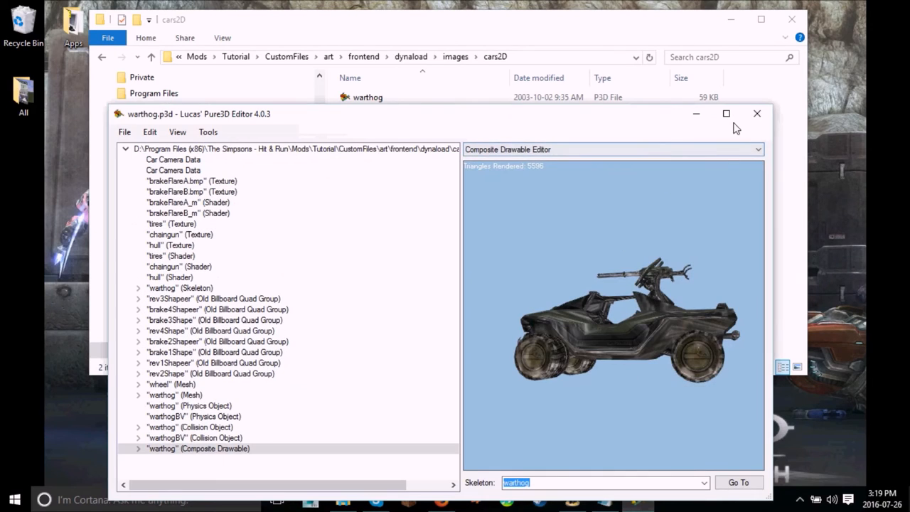
pyautogui.press('super+Up')
pyautogui.moveTo(351, 277); pyautogui.dragTo(25, 277)
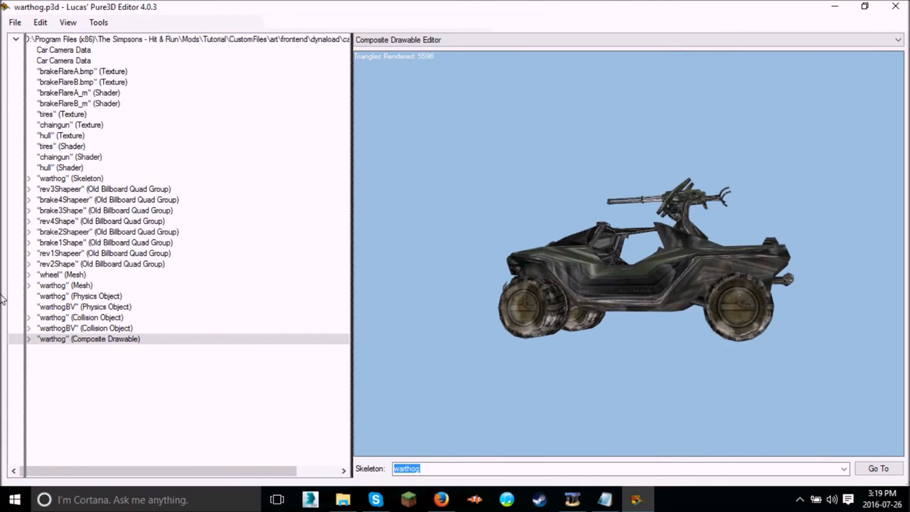
pyautogui.moveTo(526, 334); pyautogui.dragTo(521, 346)
pyautogui.scroll(-1, 516, 345)
pyautogui.scroll(-1, 512, 348)
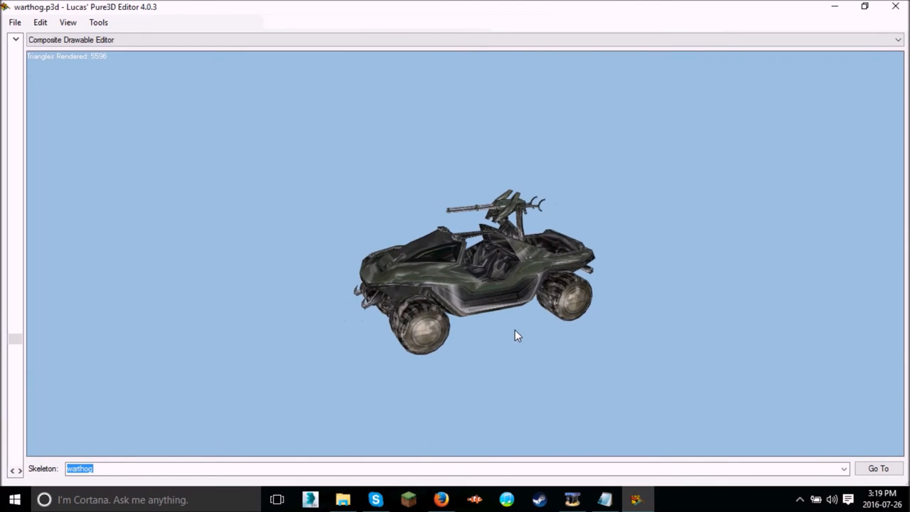
pyautogui.scroll(-1, 514, 329)
pyautogui.rightClick(511, 286)
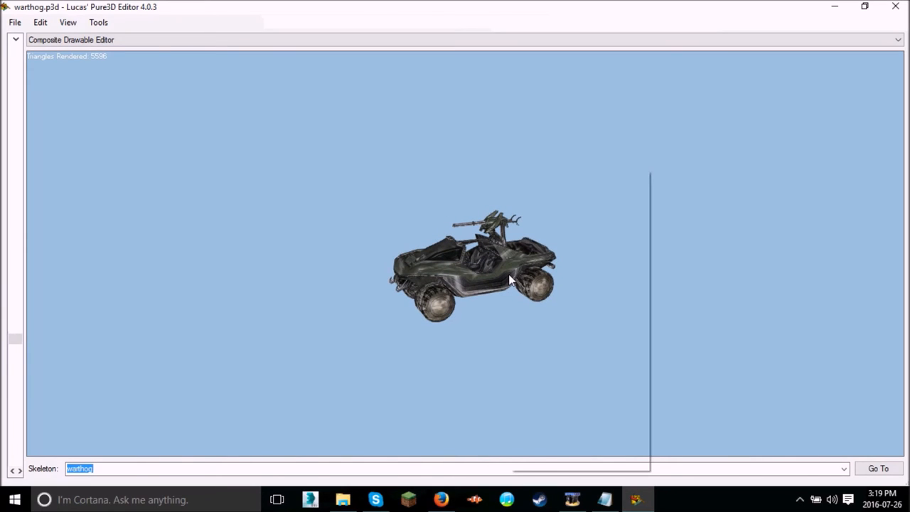
# - Start a Save Image and browse to the Tutorial mod's CustomFiles/art/images/cars2D folder
pyautogui.click(561, 462)
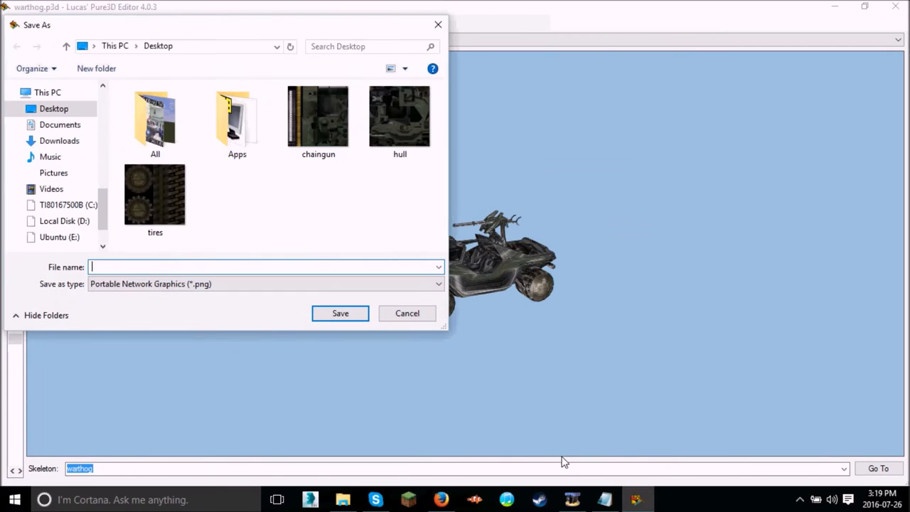
pyautogui.scroll(-1, 64, 246)
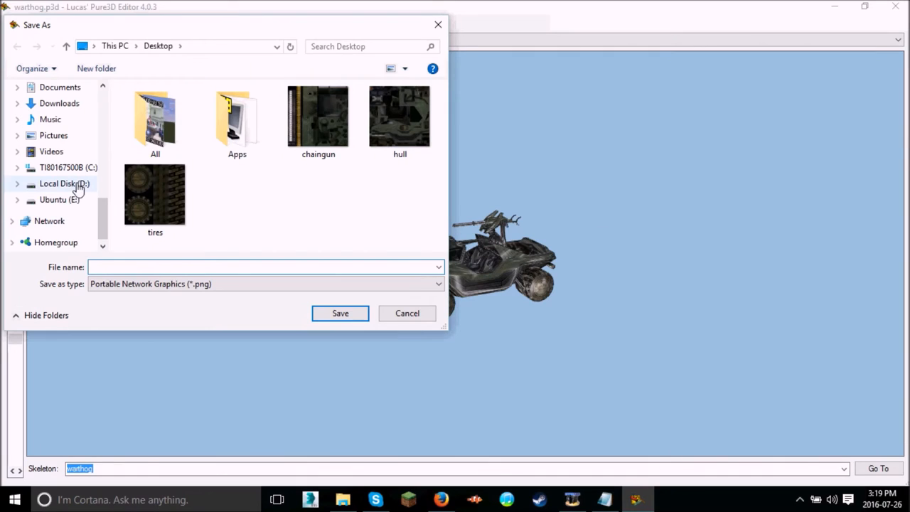
pyautogui.click(15, 184)
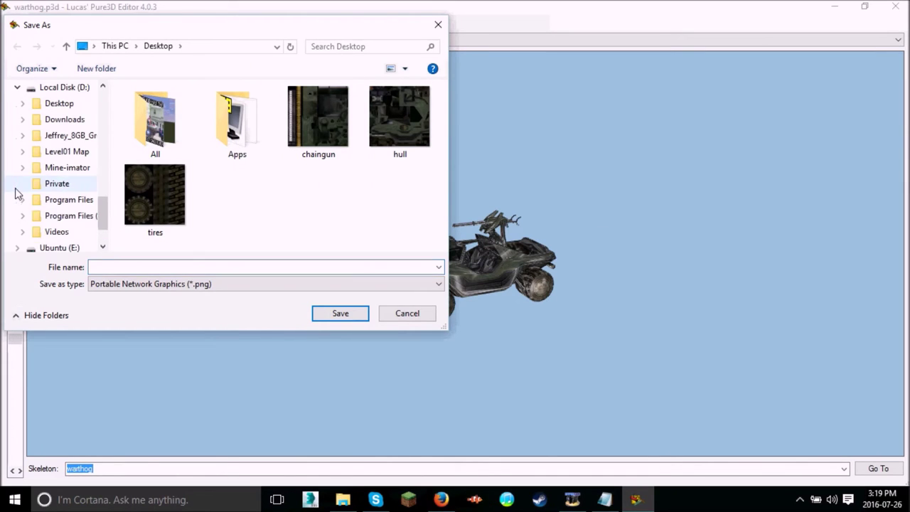
pyautogui.click(45, 218)
pyautogui.scroll(-2, 159, 218)
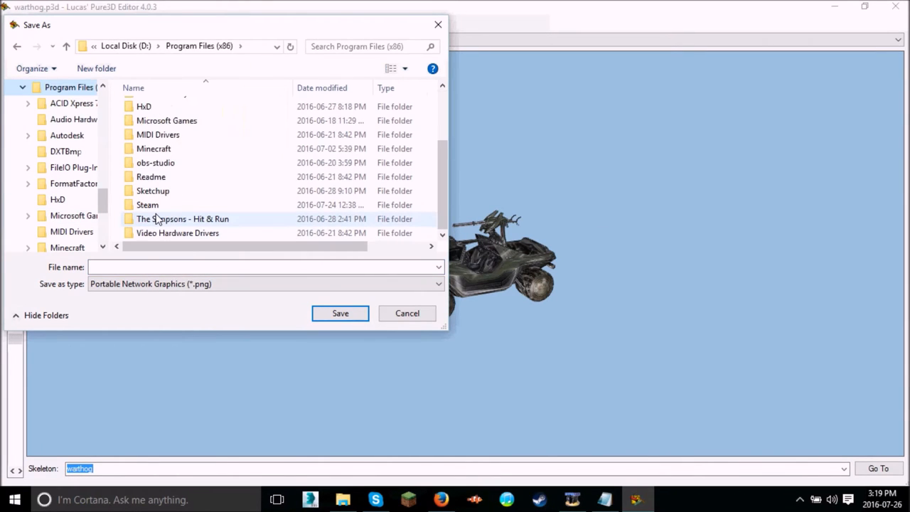
pyautogui.doubleClick(158, 219)
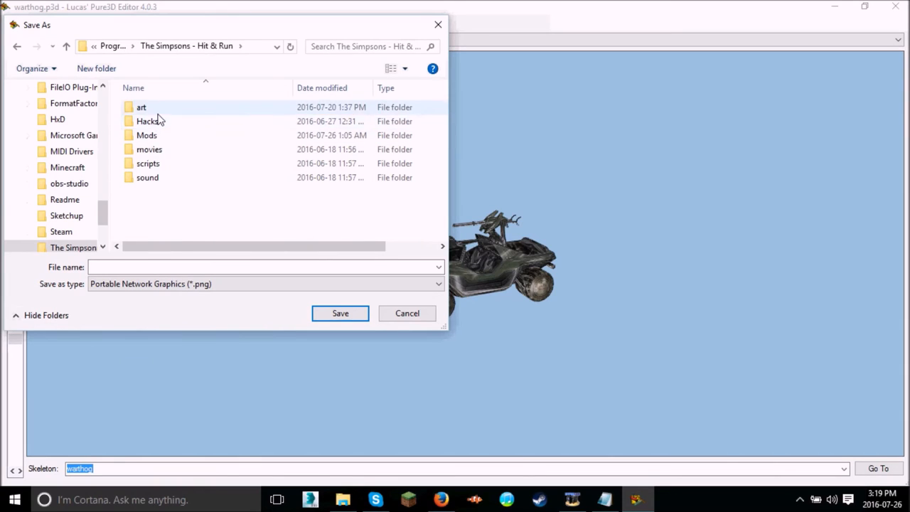
pyautogui.doubleClick(159, 135)
pyautogui.scroll(-3, 191, 221)
pyautogui.scroll(-1, 193, 220)
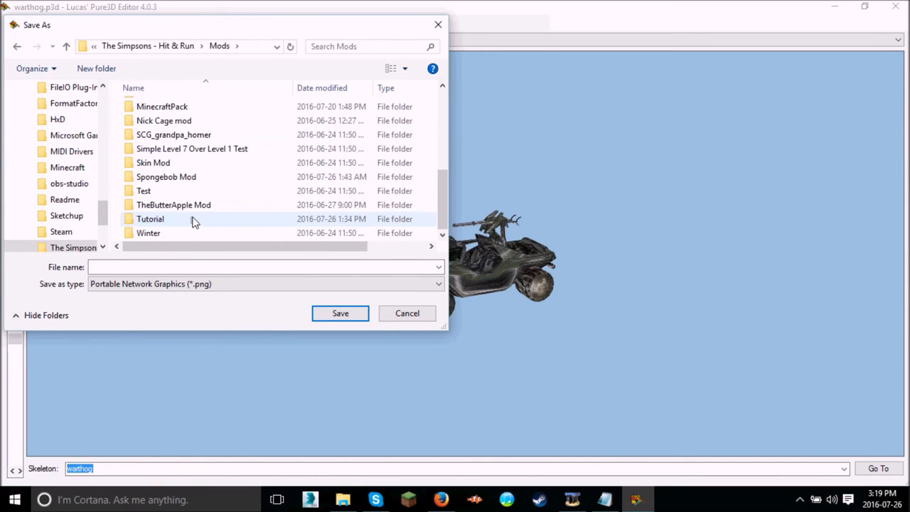
pyautogui.doubleClick(193, 219)
pyautogui.doubleClick(159, 108)
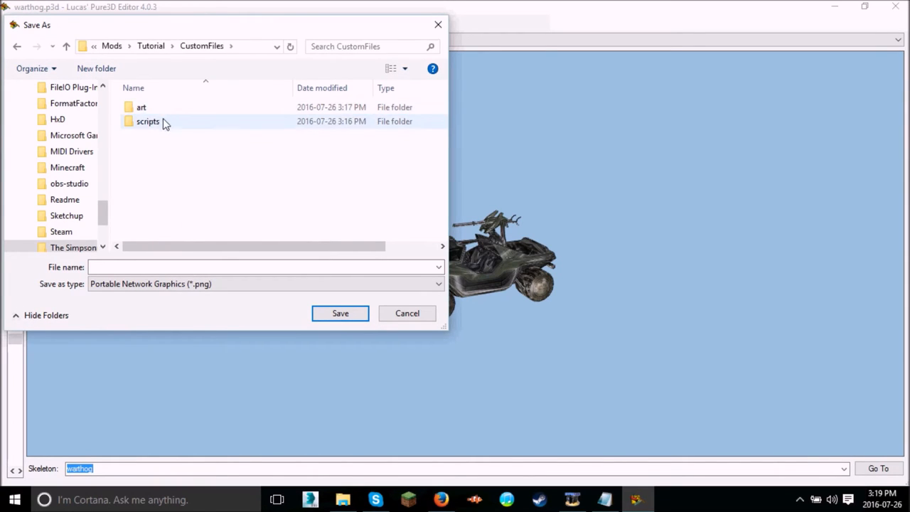
pyautogui.doubleClick(163, 119)
pyautogui.click(171, 46)
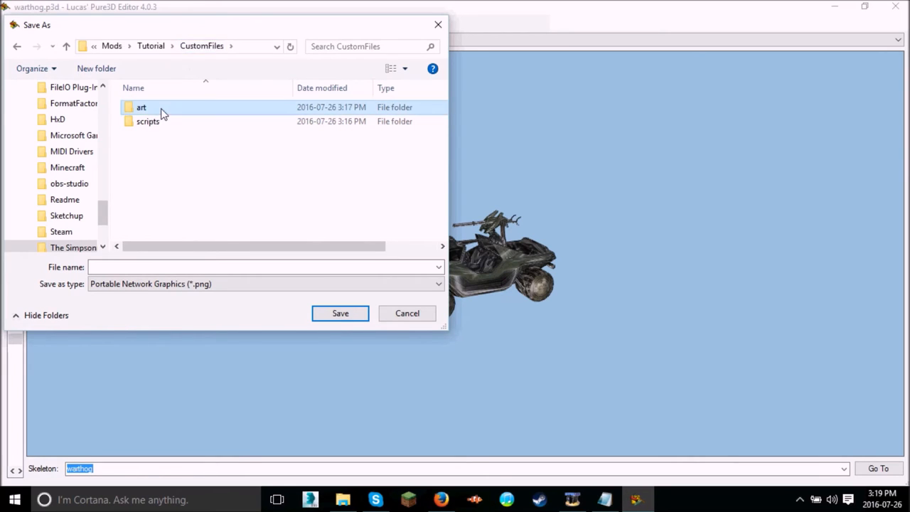
pyautogui.doubleClick(162, 109)
pyautogui.doubleClick(157, 111)
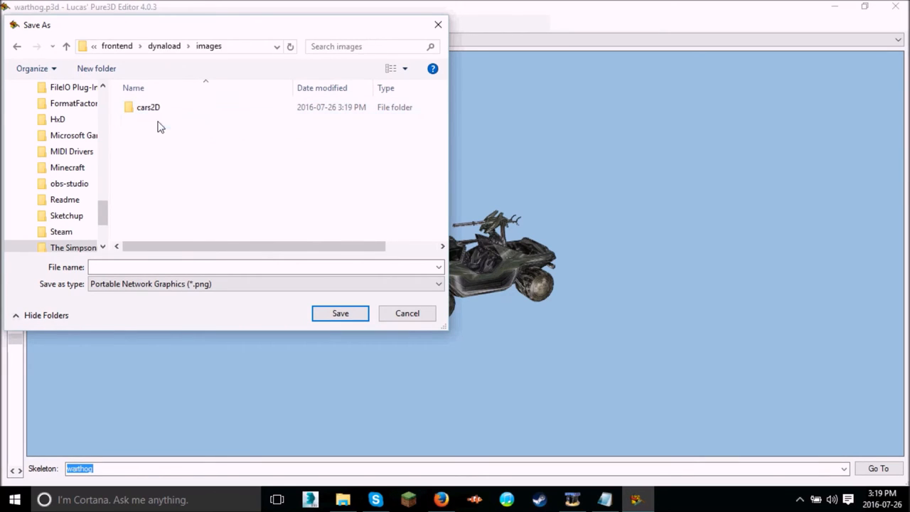
pyautogui.doubleClick(158, 108)
# - Save the render as warthog.png, then save a second render as warthogD.png
pyautogui.click(155, 265)
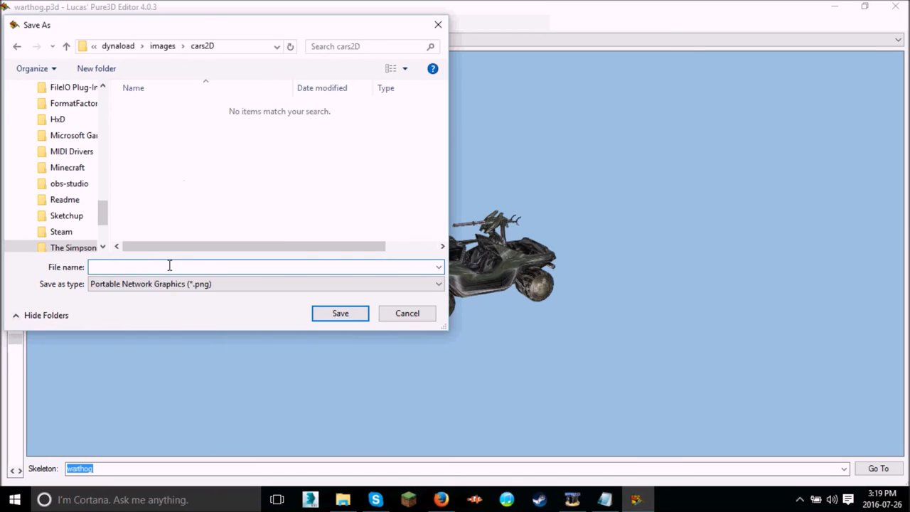
pyautogui.write('wartg')
pyautogui.press('BackSpace')
pyautogui.write('h')
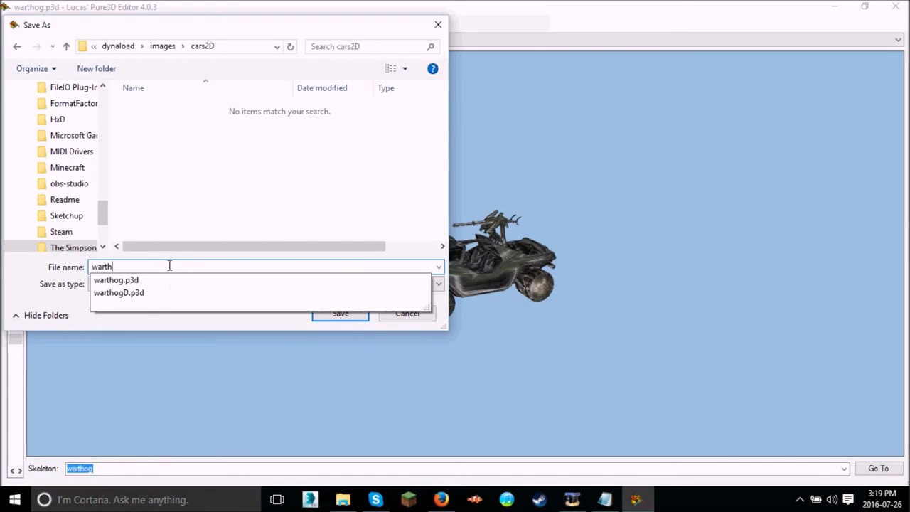
pyautogui.write('ig')
pyautogui.press('BackSpace')
pyautogui.press('Return')
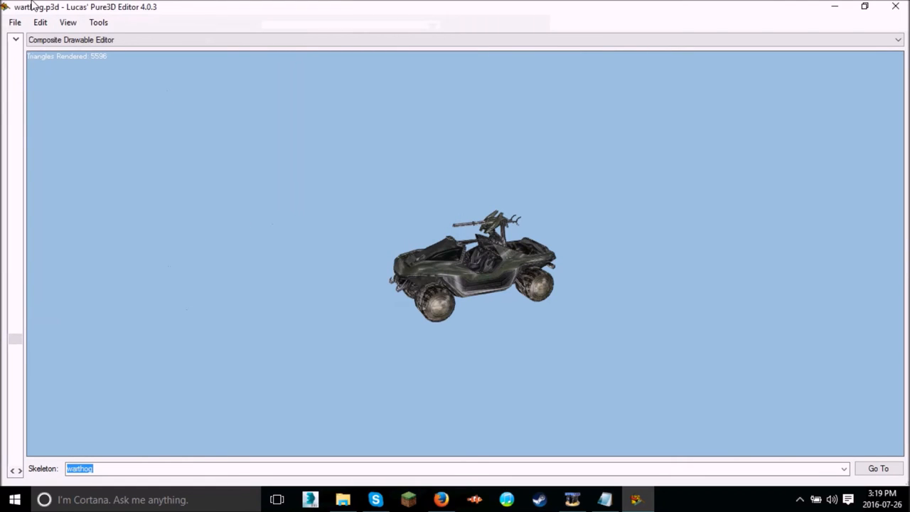
pyautogui.rightClick(436, 303)
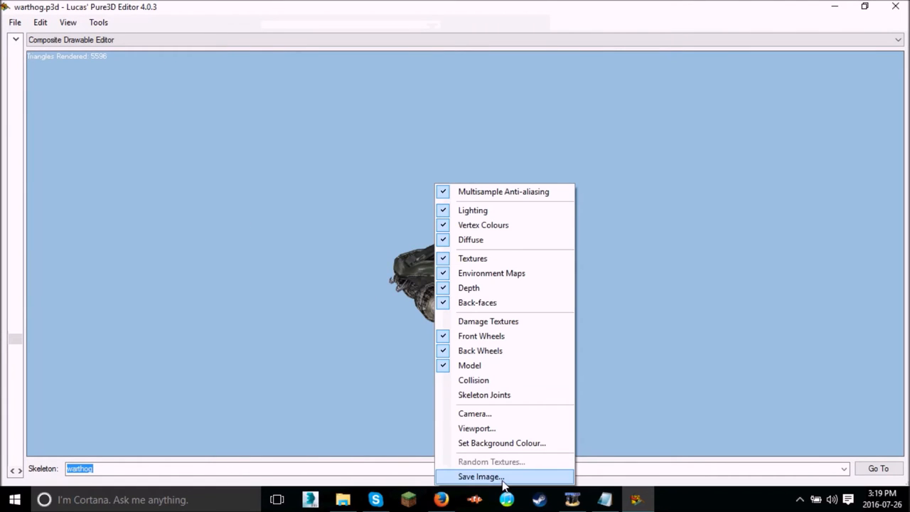
pyautogui.click(497, 476)
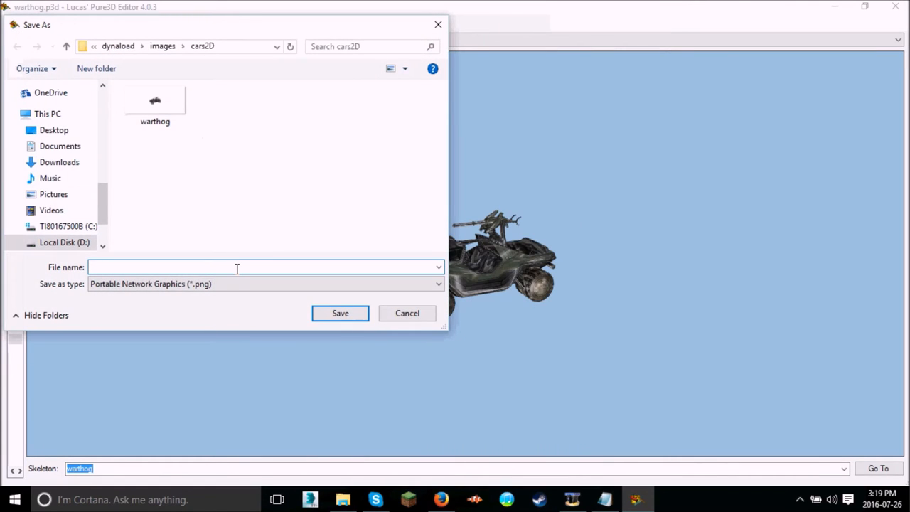
pyautogui.write('warthog')
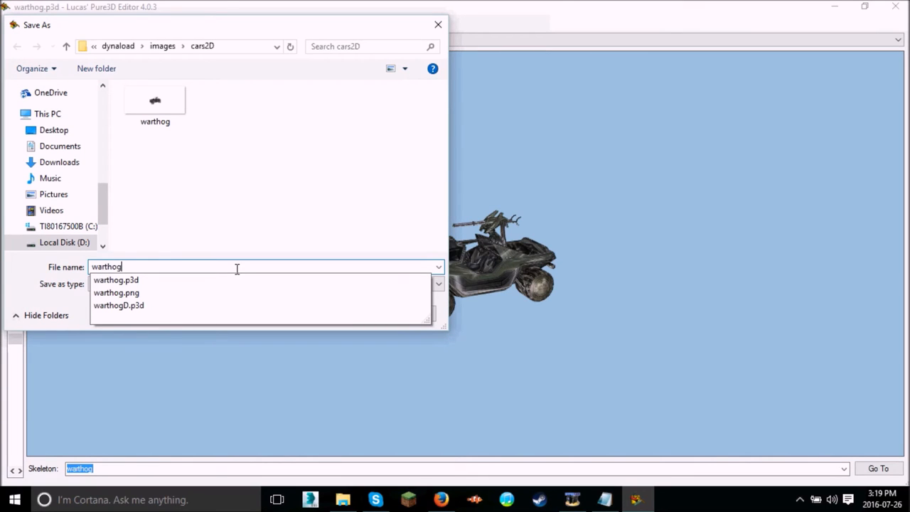
pyautogui.write('D')
pyautogui.press('Return')
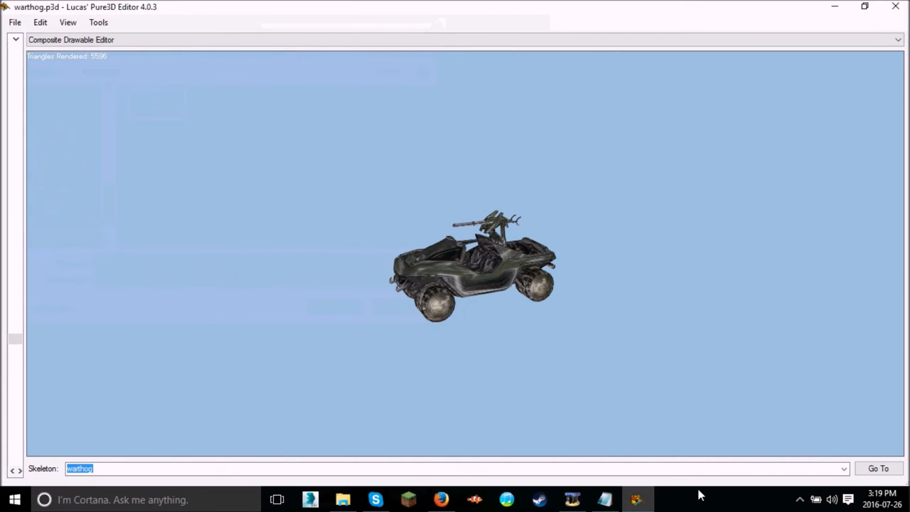
# - Load warthogD.p3d from cars2D and rename its apu_vD.png sprite to warthogD.png
pyautogui.click(344, 500)
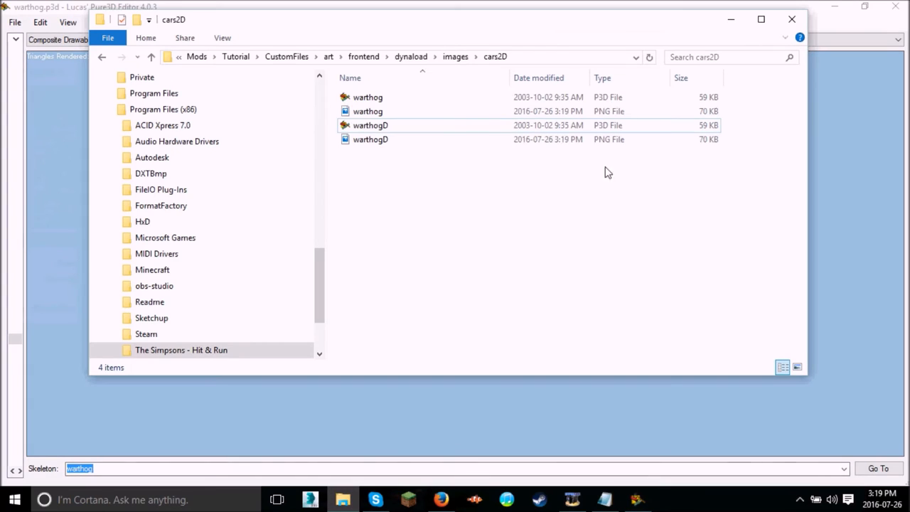
pyautogui.click(387, 130)
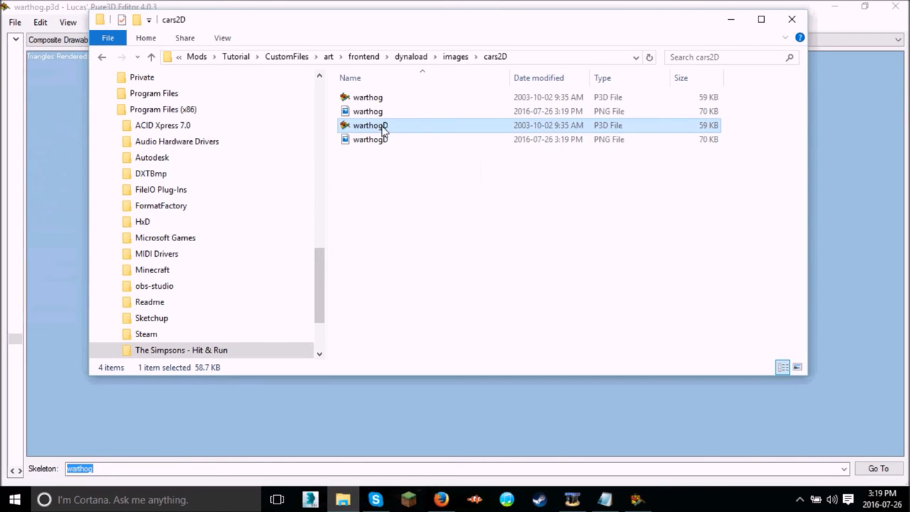
pyautogui.doubleClick(368, 128)
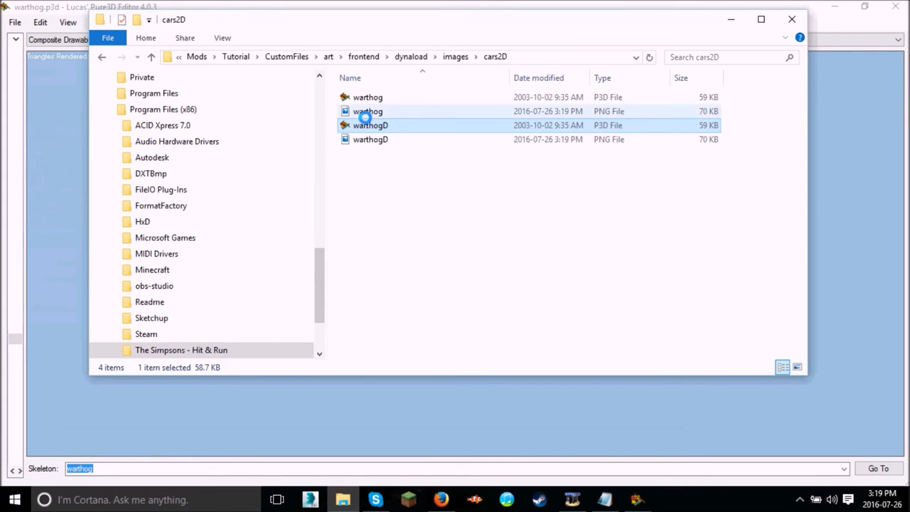
pyautogui.click(165, 93)
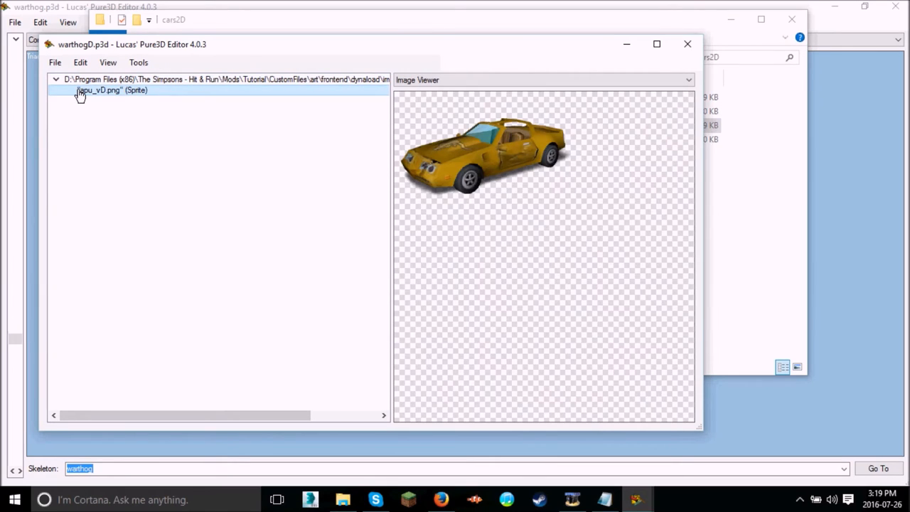
pyautogui.click(93, 90)
pyautogui.press('BackSpace')
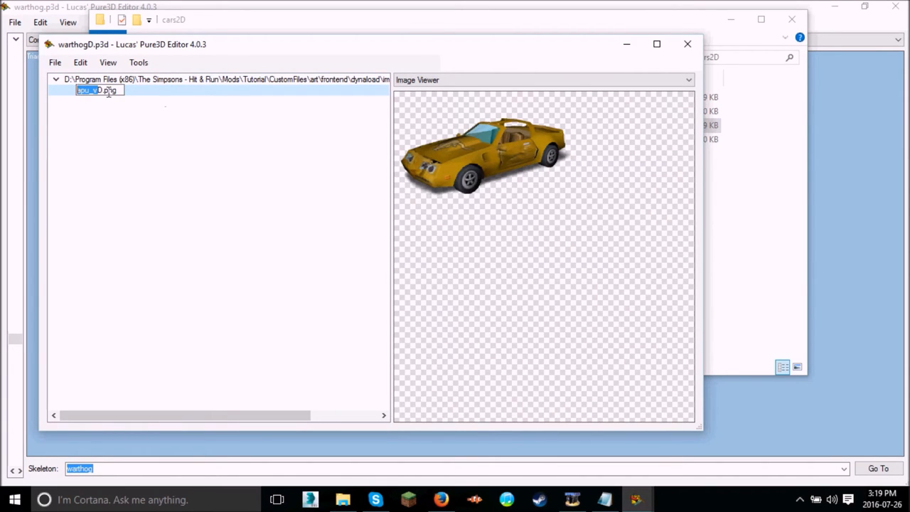
pyautogui.write('warthog')
pyautogui.press('Return')
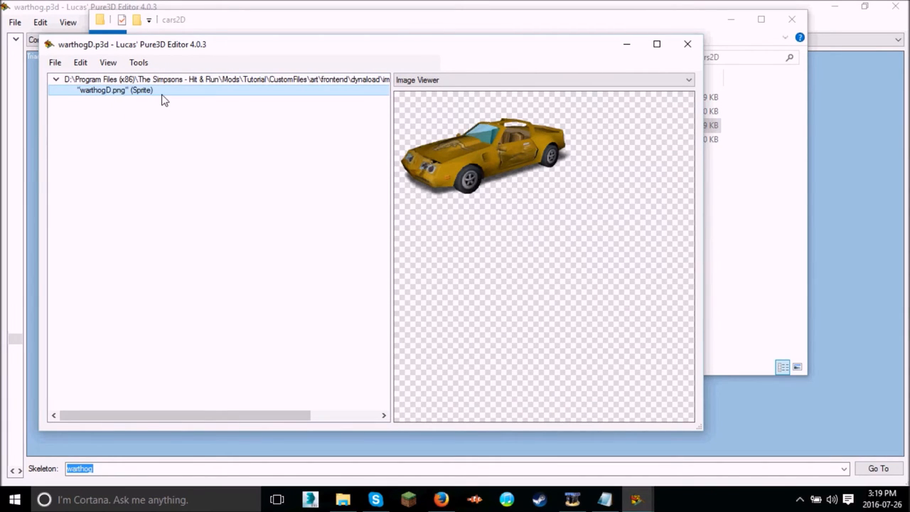
# - Import the warthogD render into the sprite and save warthogD.p3d
pyautogui.rightClick(158, 95)
pyautogui.click(178, 102)
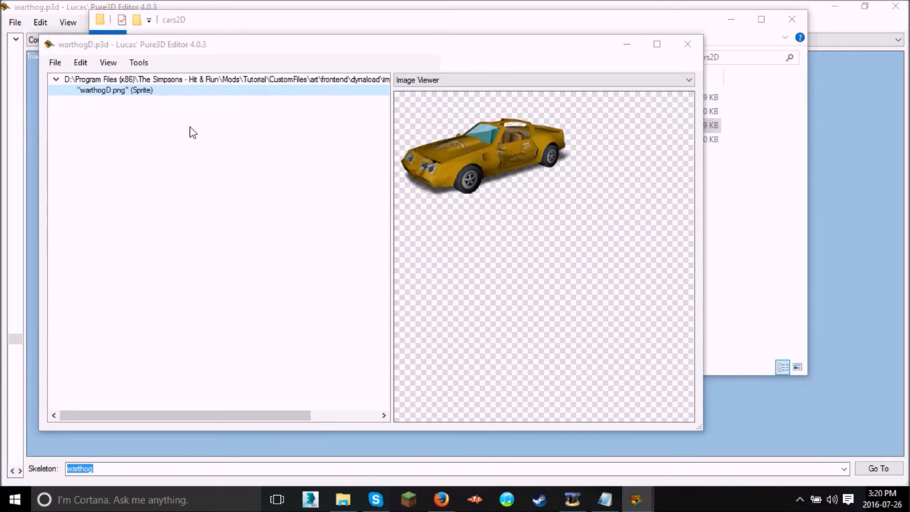
pyautogui.doubleClick(266, 186)
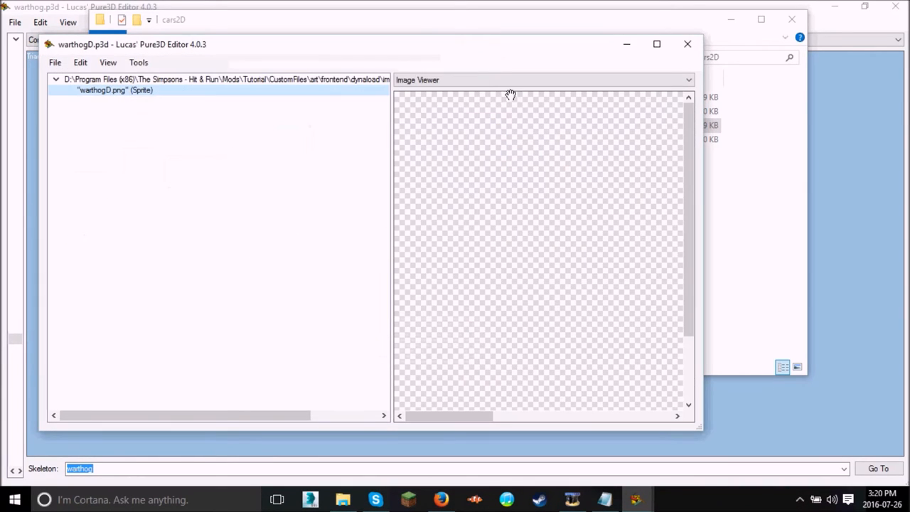
pyautogui.moveTo(579, 279)
pyautogui.mouseDown()
pyautogui.moveTo(519, 193)
pyautogui.moveTo(540, 235)
pyautogui.moveTo(440, 250)
pyautogui.mouseUp()
pyautogui.click(55, 64)
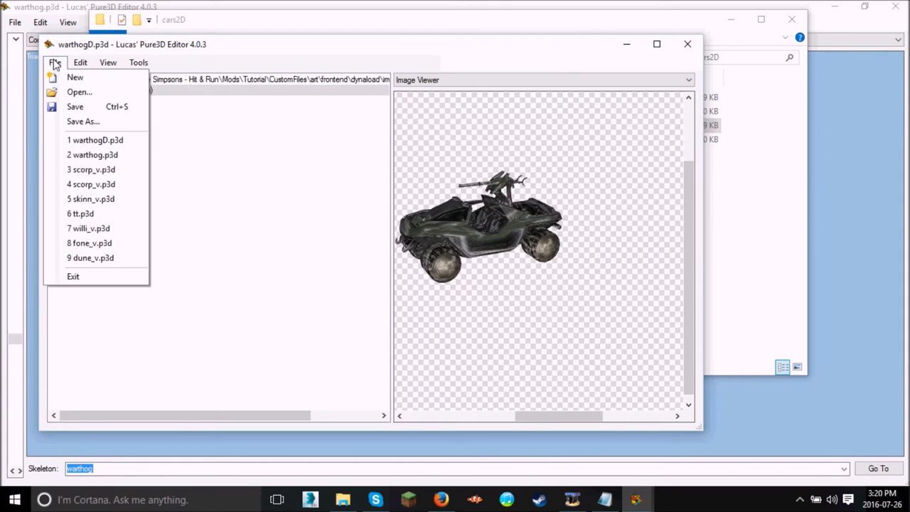
pyautogui.click(78, 106)
pyautogui.click(759, 61)
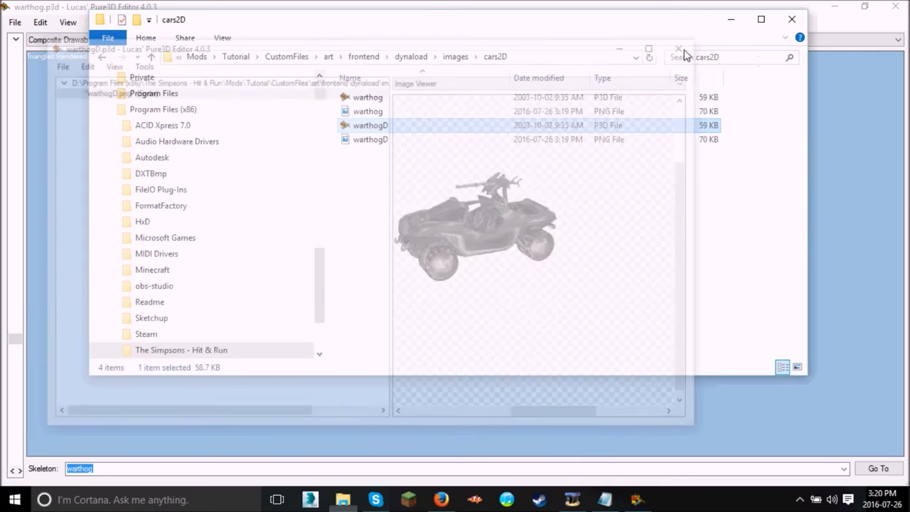
# - Load warthog.p3d and import warthog.png into its apu_v.png sprite
pyautogui.click(394, 100)
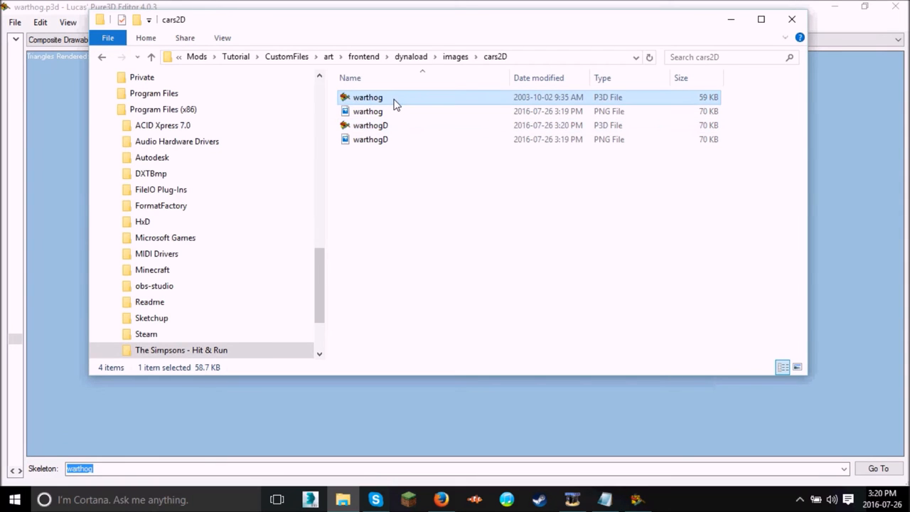
pyautogui.doubleClick(387, 104)
pyautogui.click(132, 112)
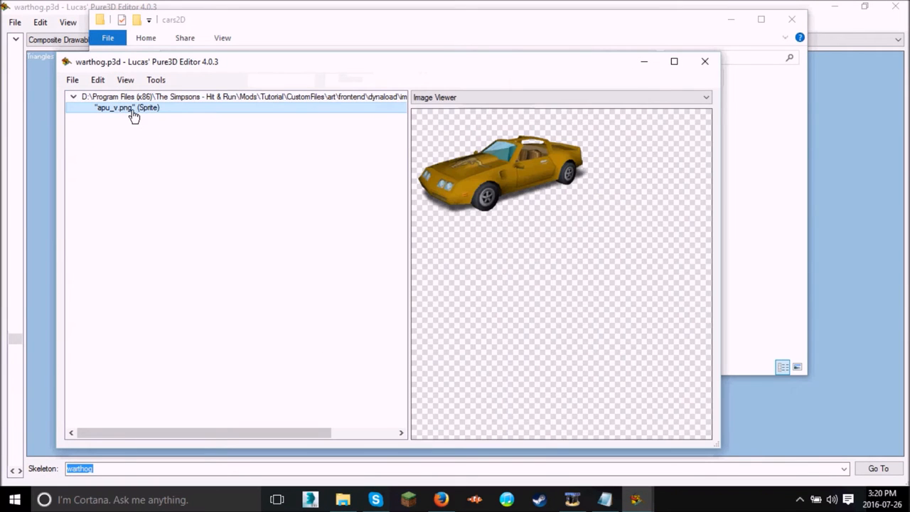
pyautogui.rightClick(133, 114)
pyautogui.click(173, 118)
pyautogui.click(229, 206)
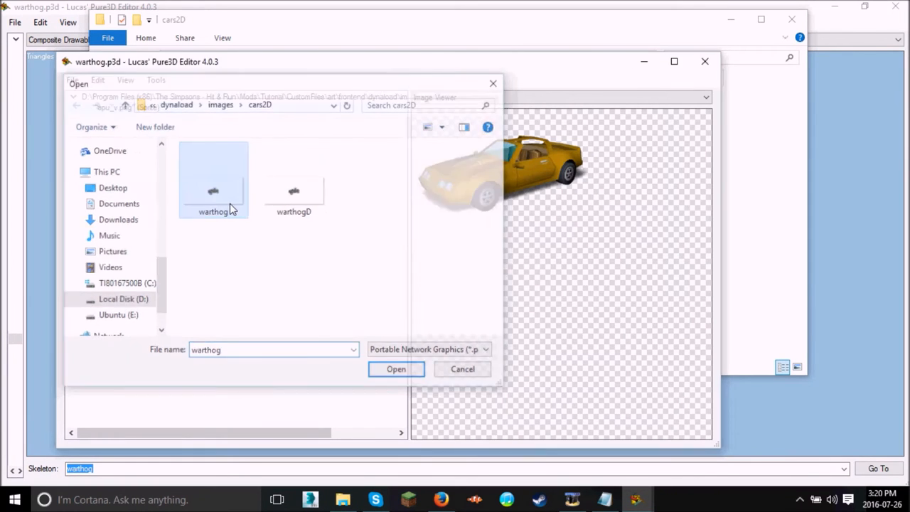
# - Rename the sprite to warthog.png, then close warthog.p3d saving changes
pyautogui.click(128, 109)
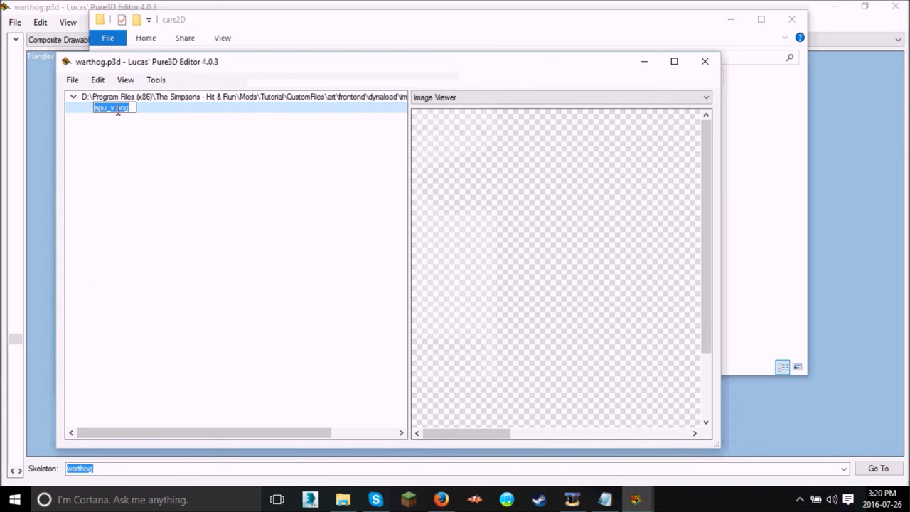
pyautogui.write('warthog')
pyautogui.press('Return')
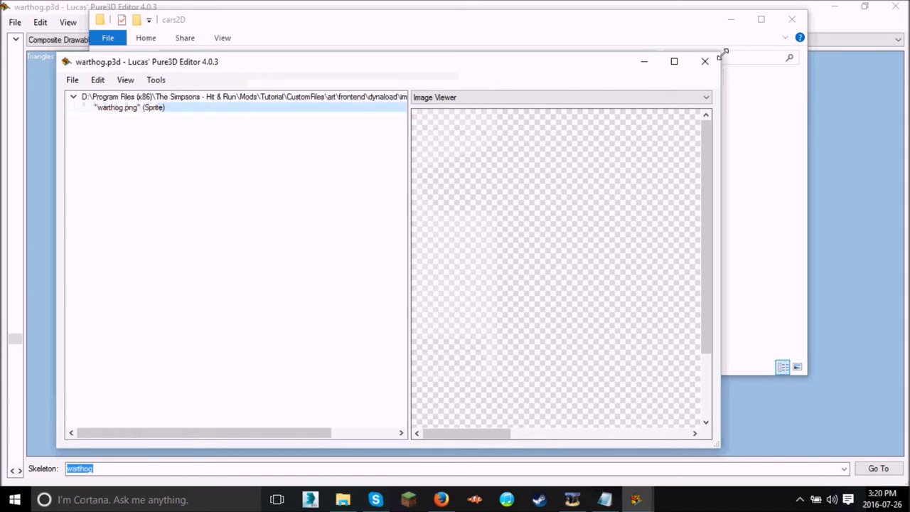
pyautogui.click(704, 61)
pyautogui.click(441, 272)
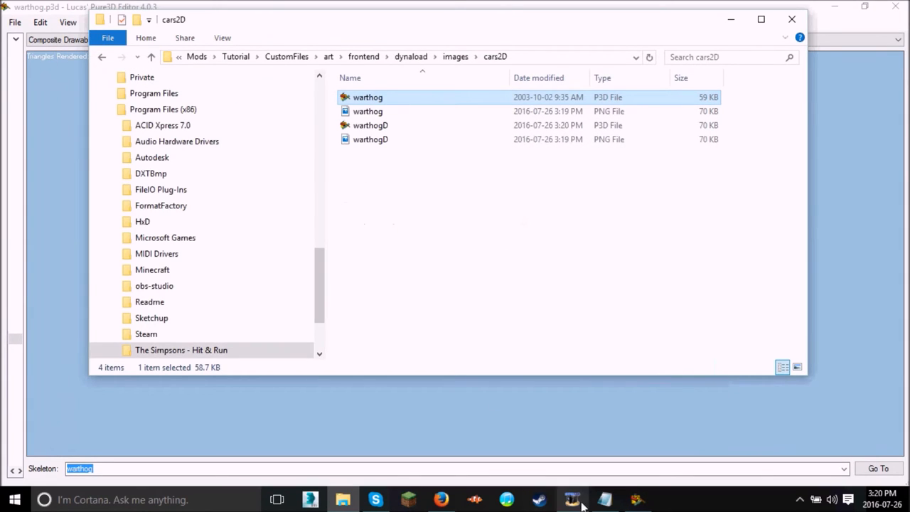
# - Navigate to The Simpsons - Hit & Run folder and launch Lucas' Mod Launcher
pyautogui.click(197, 57)
pyautogui.click(419, 56)
pyautogui.scroll(-3, 391, 268)
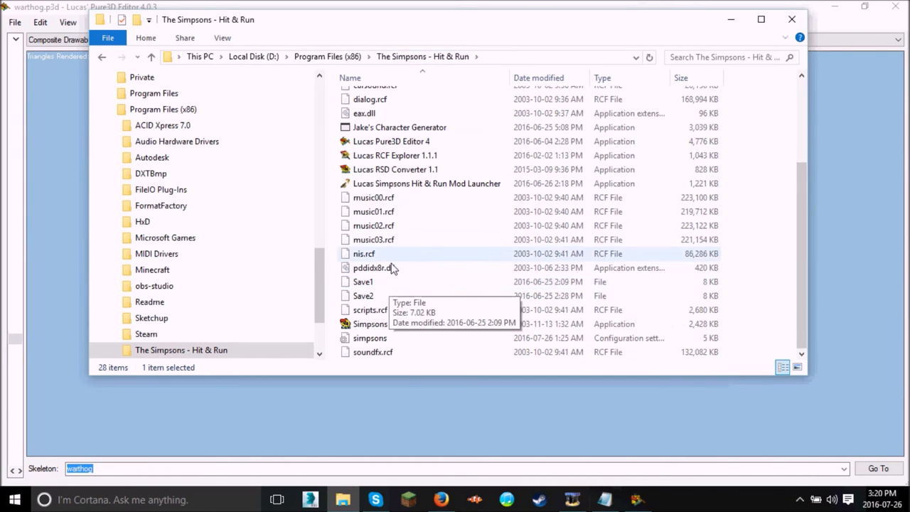
pyautogui.doubleClick(395, 185)
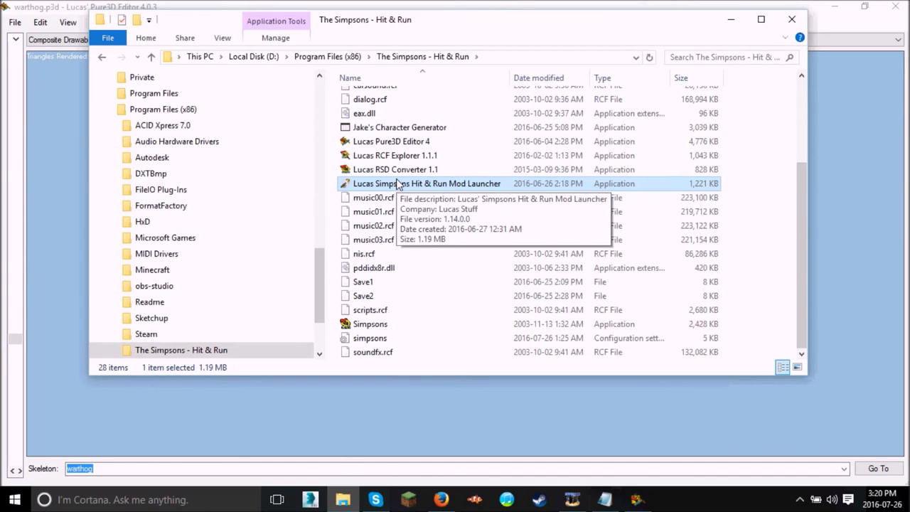
pyautogui.click(398, 183)
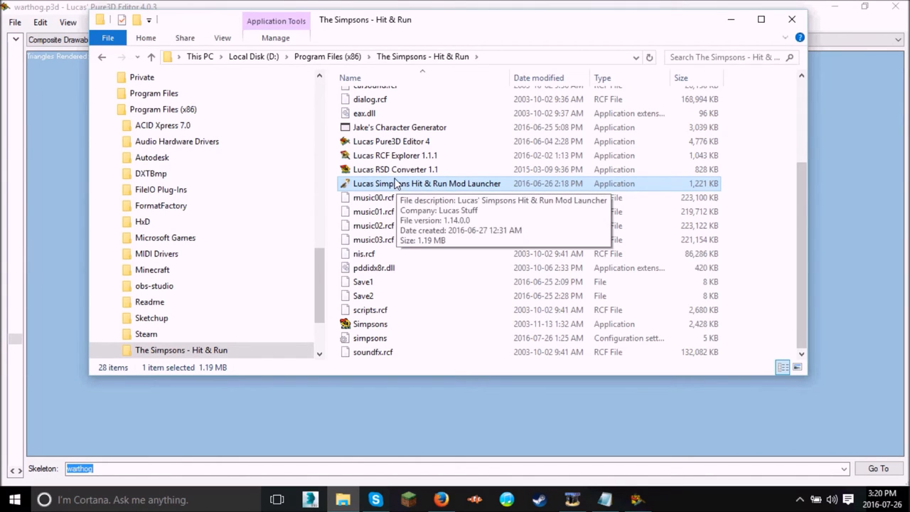
pyautogui.doubleClick(395, 183)
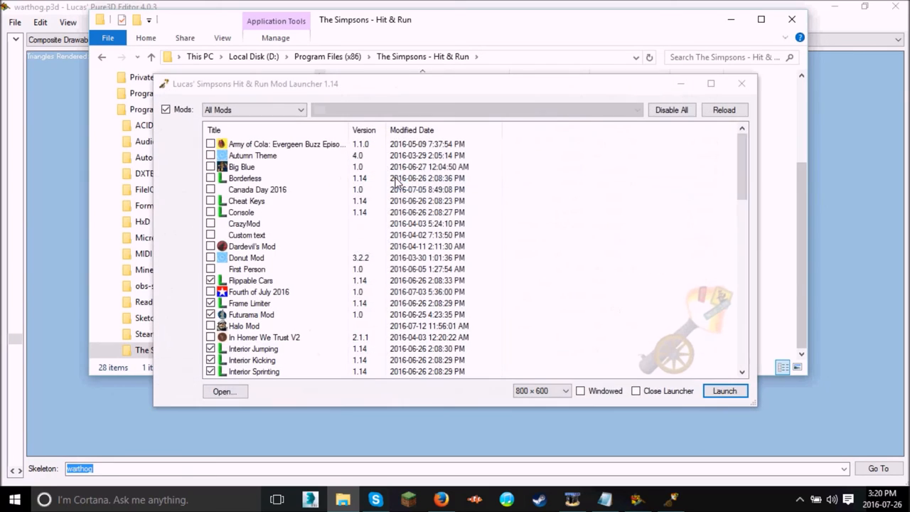
# - Tick Windowed, enable the Tutorial mod accepting the swap from Spongebob Mod, and launch
pyautogui.click(602, 391)
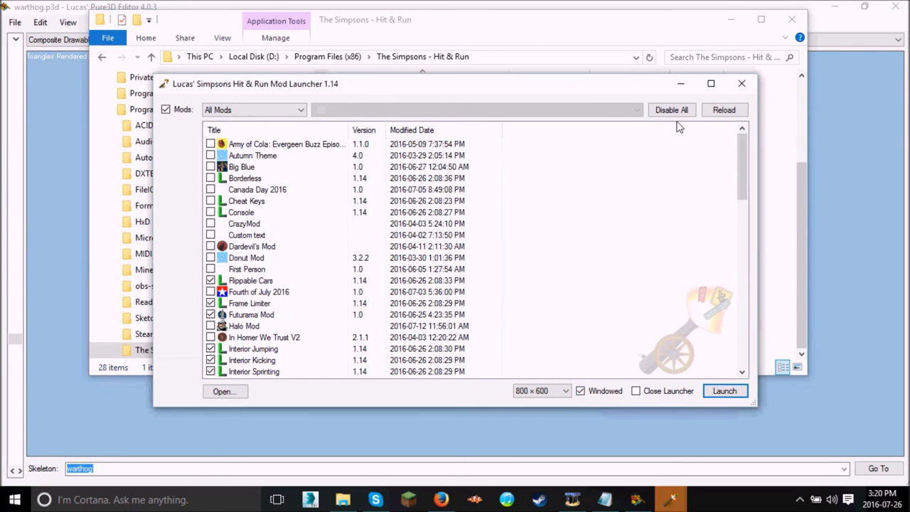
pyautogui.click(613, 377)
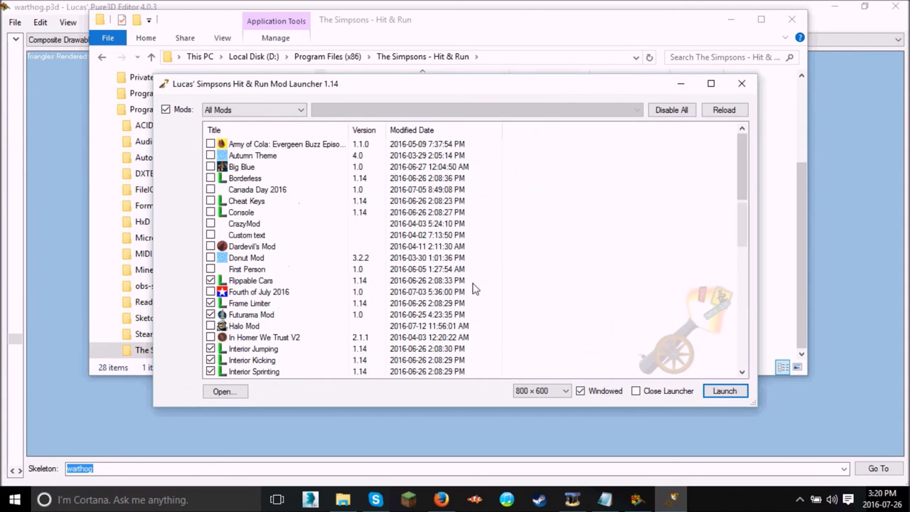
pyautogui.scroll(-10, 310, 303)
pyautogui.scroll(-4, 310, 303)
pyautogui.scroll(-3, 310, 304)
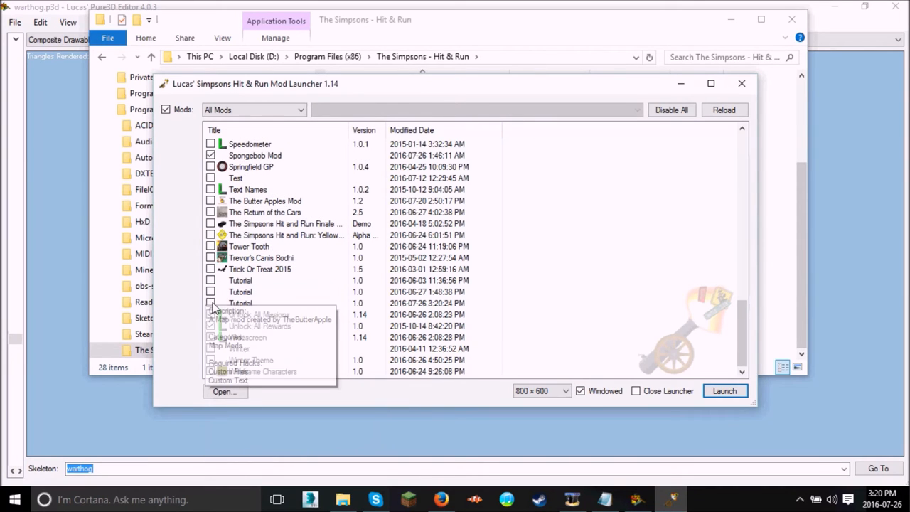
pyautogui.moveTo(210, 303)
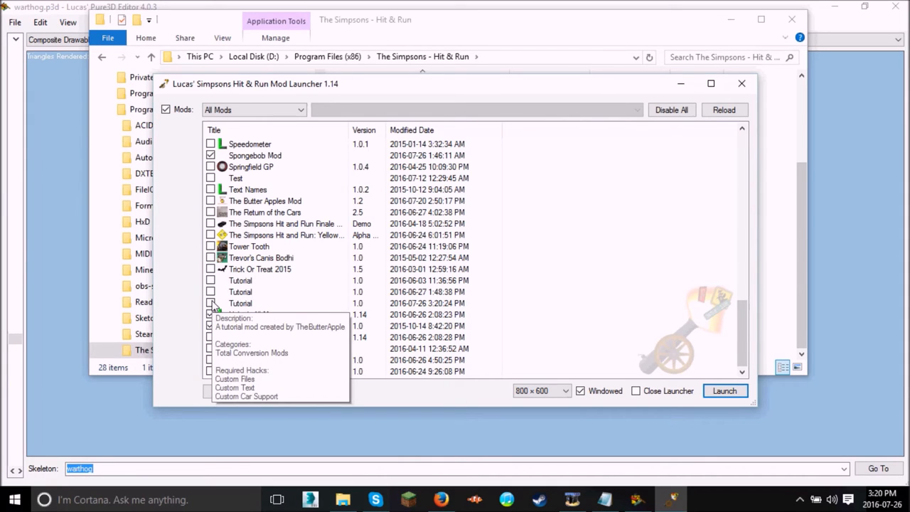
pyautogui.click(211, 303)
pyautogui.click(533, 273)
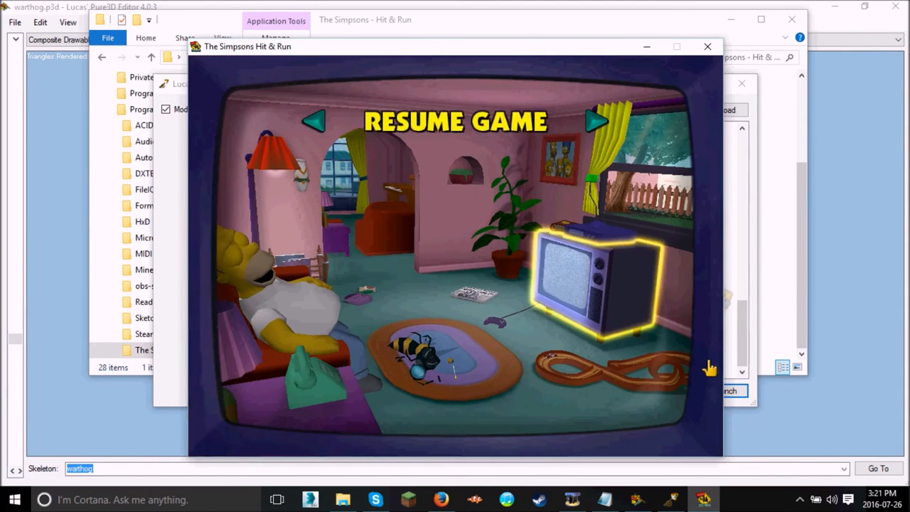
# - Resume the saved game and drive through the yard and playground out onto the street
pyautogui.press('Return')
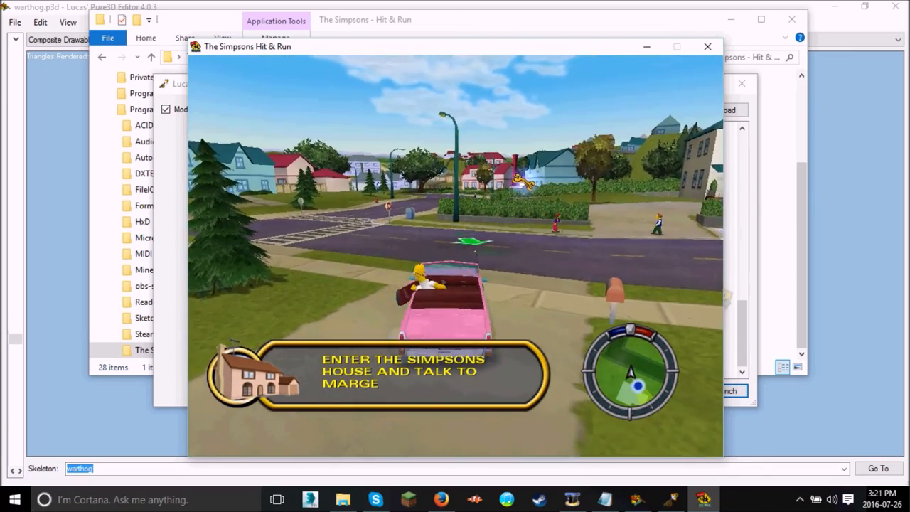
pyautogui.press('Up')
pyautogui.press('Left')
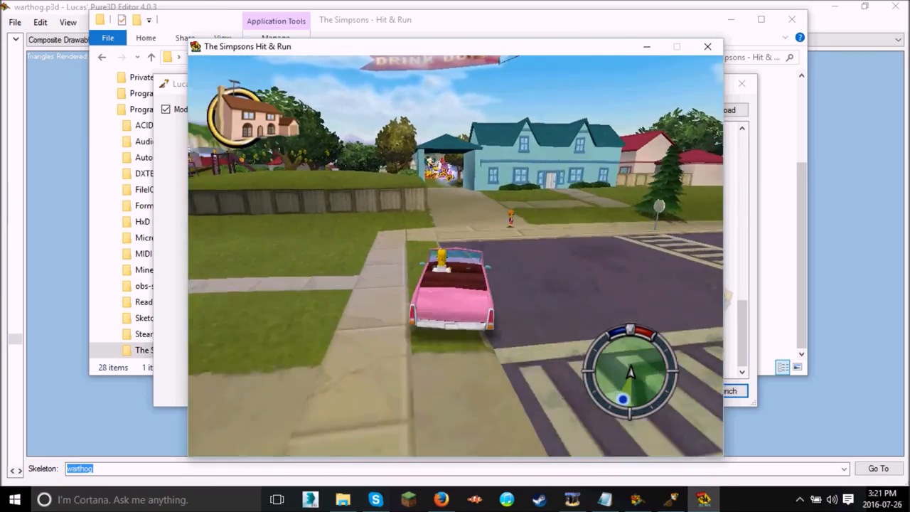
pyautogui.press('Up')
pyautogui.press('Up')
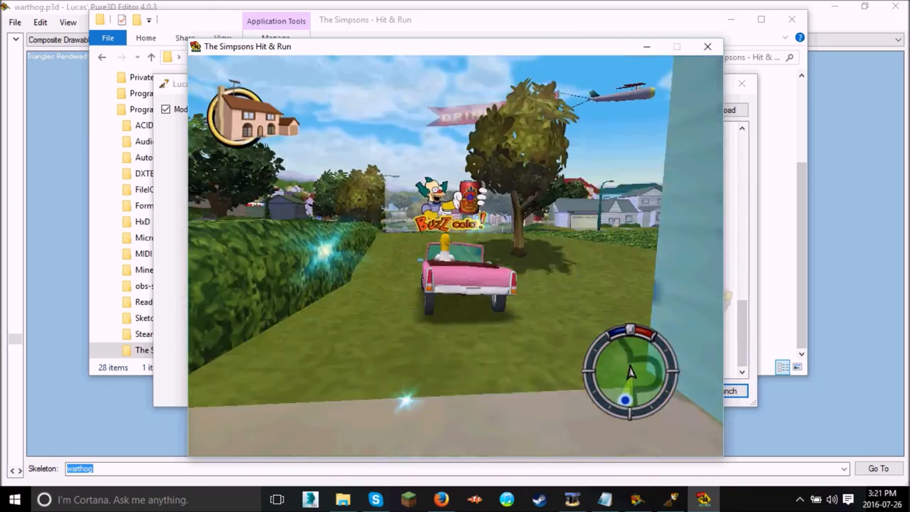
pyautogui.press('Left')
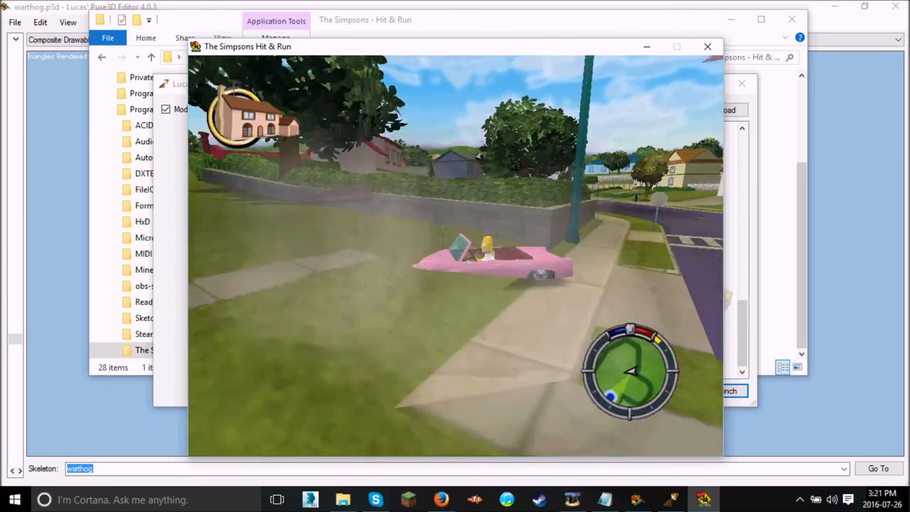
pyautogui.press('Left')
pyautogui.press('Up')
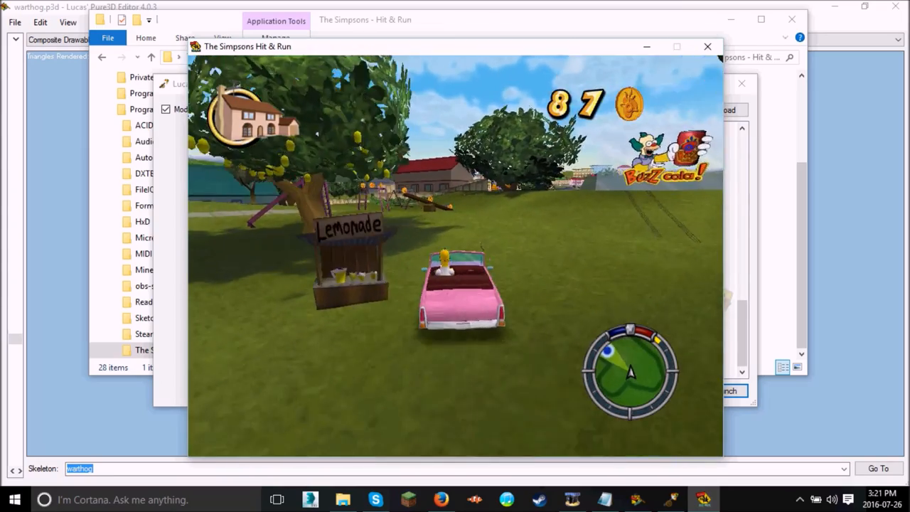
pyautogui.press('Up')
pyautogui.press('Left')
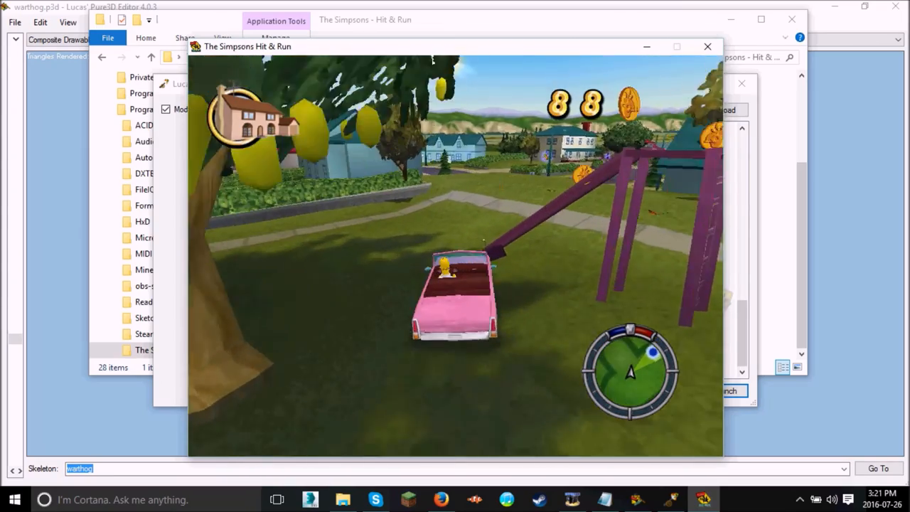
pyautogui.press('Up')
pyautogui.press('Left')
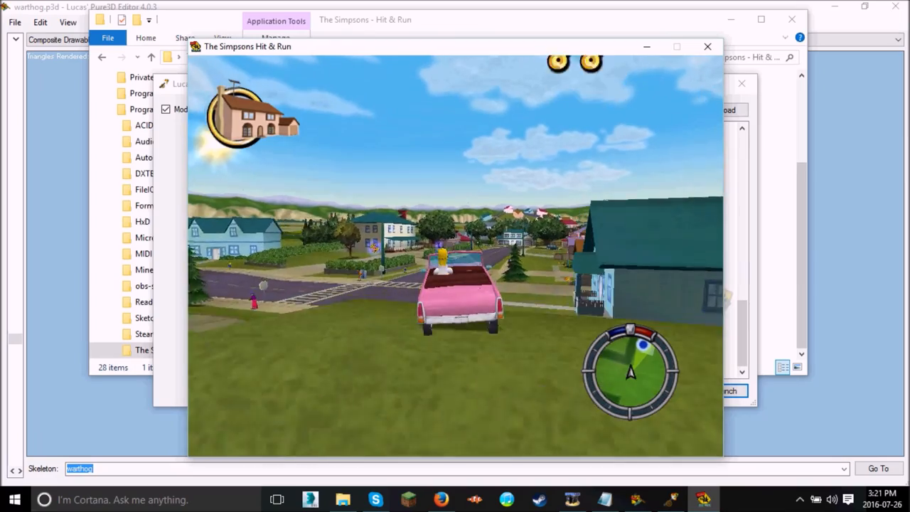
pyautogui.press('Up')
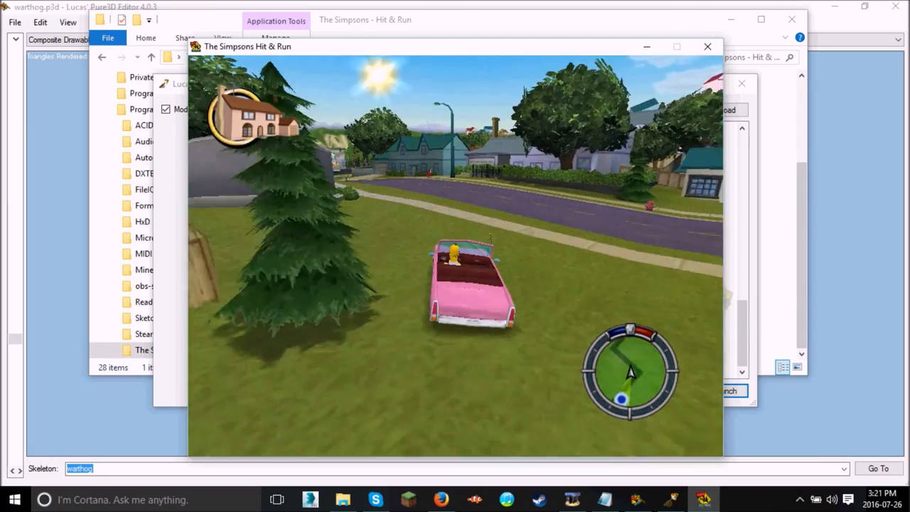
# - Drive along the street past Krusty Burger over the Power Plant bridge to the showroom marker
pyautogui.press('Up')
pyautogui.press('Left')
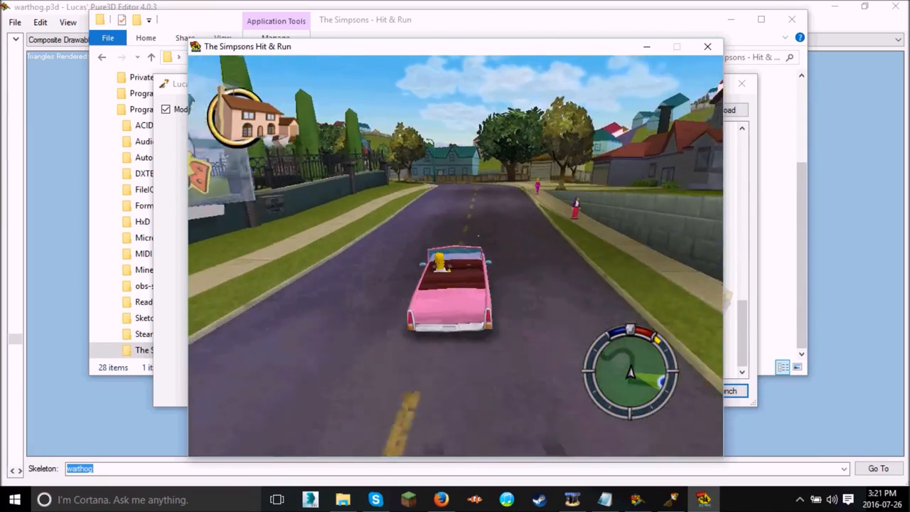
pyautogui.press('Up')
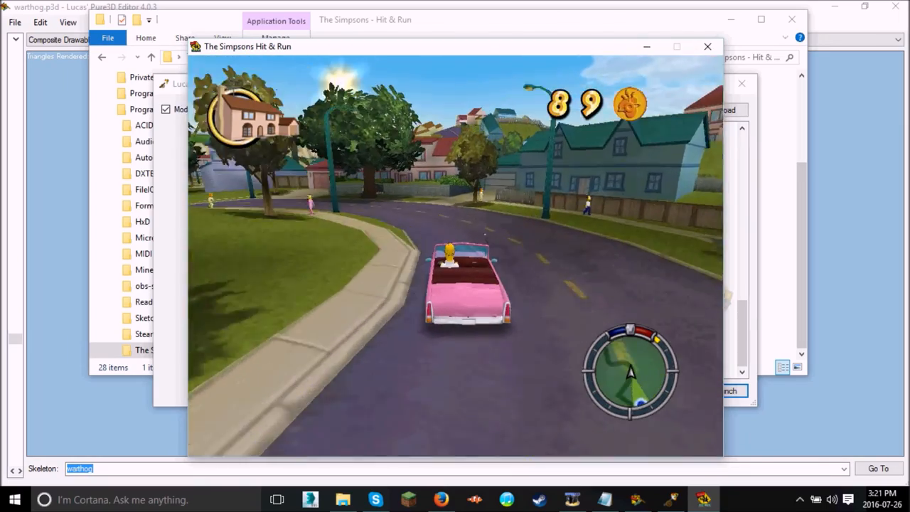
pyautogui.press('Right')
pyautogui.press('Left')
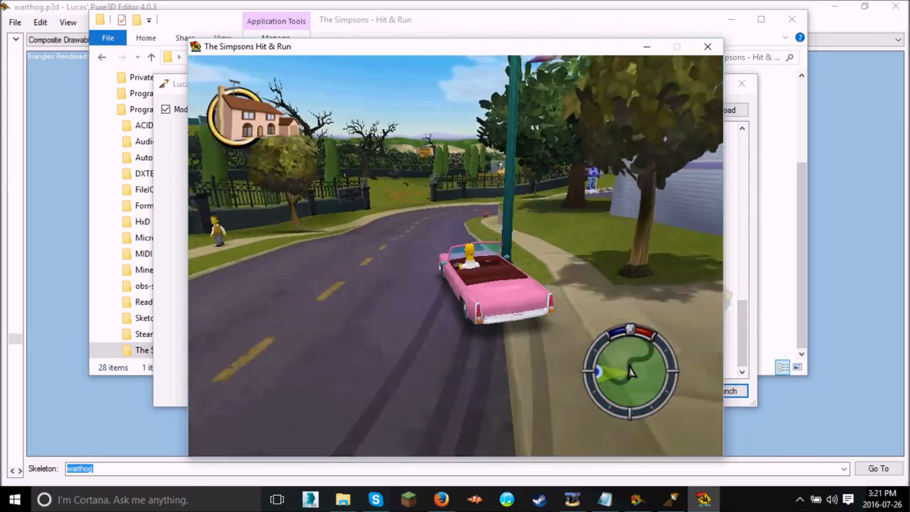
pyautogui.press('Left')
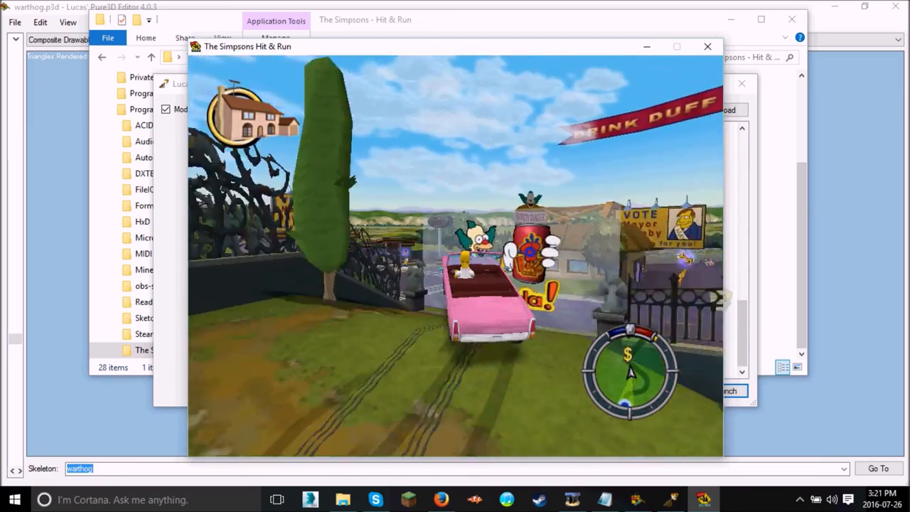
pyautogui.press('Right')
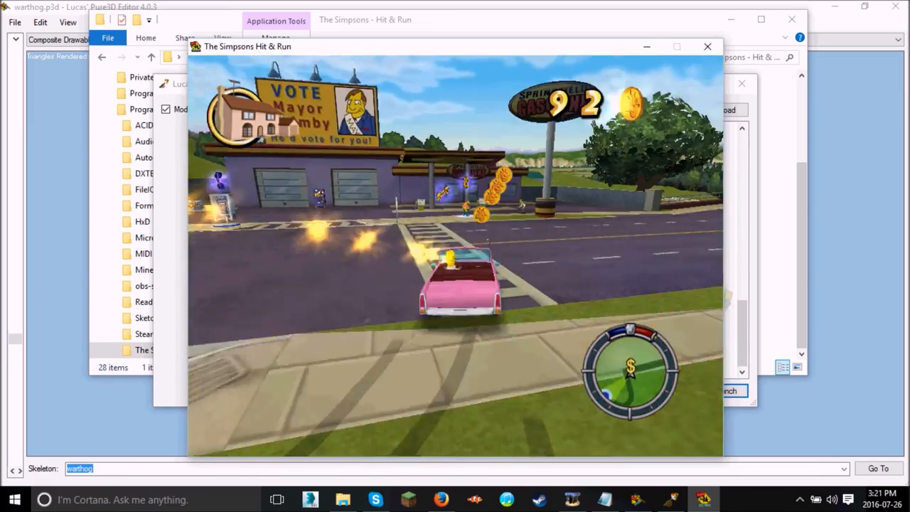
pyautogui.press('Right')
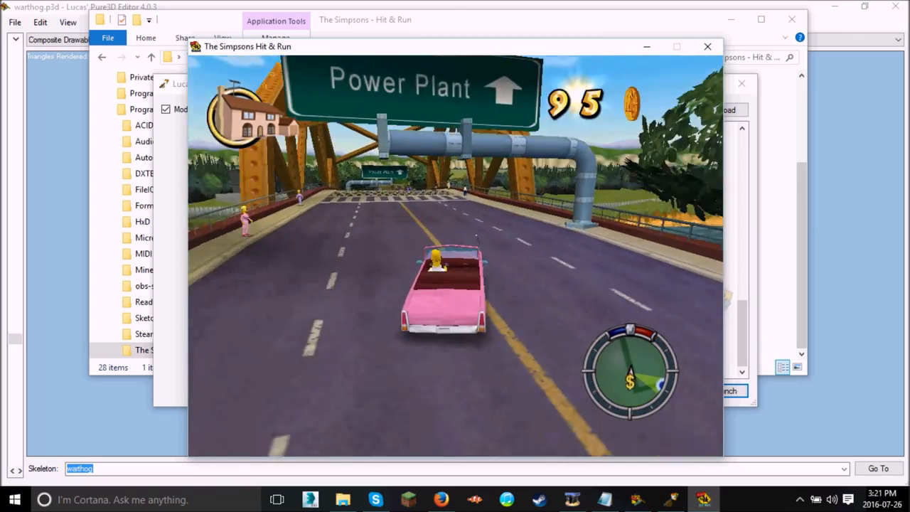
pyautogui.press('Up')
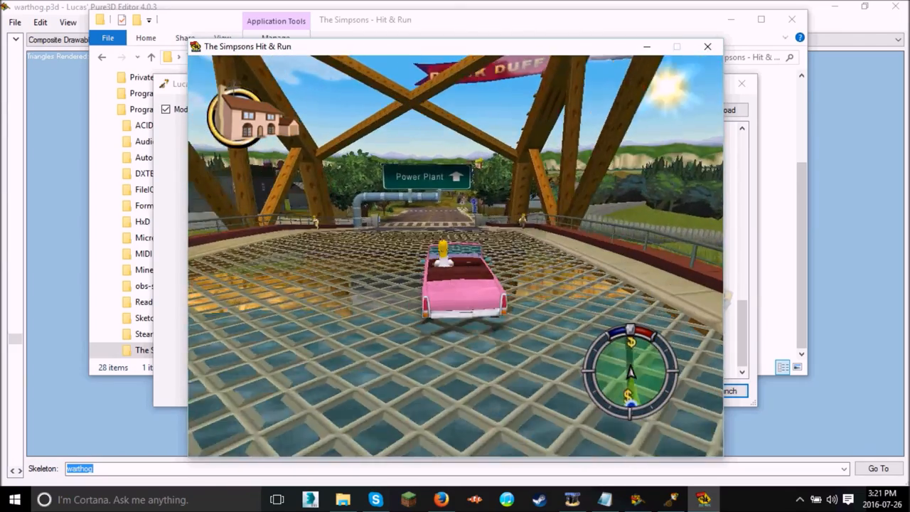
pyautogui.press('Up')
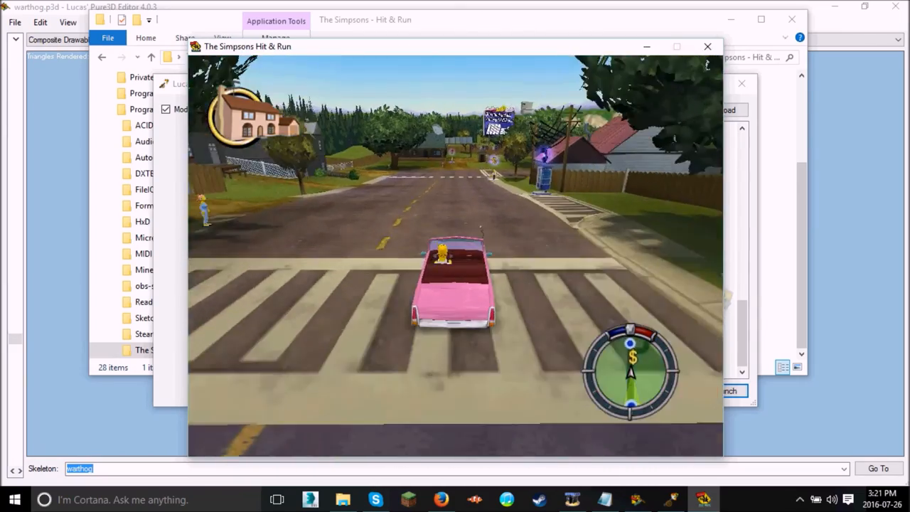
pyautogui.press('Left')
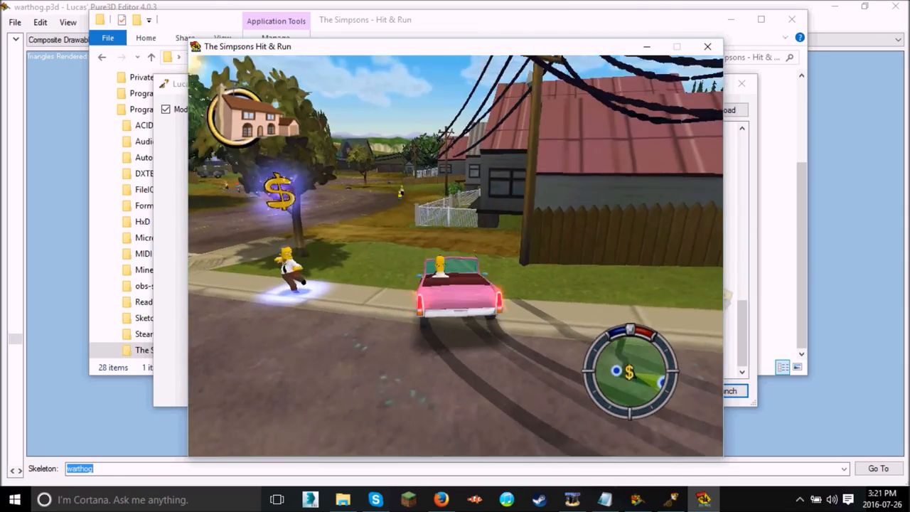
pyautogui.press('Up')
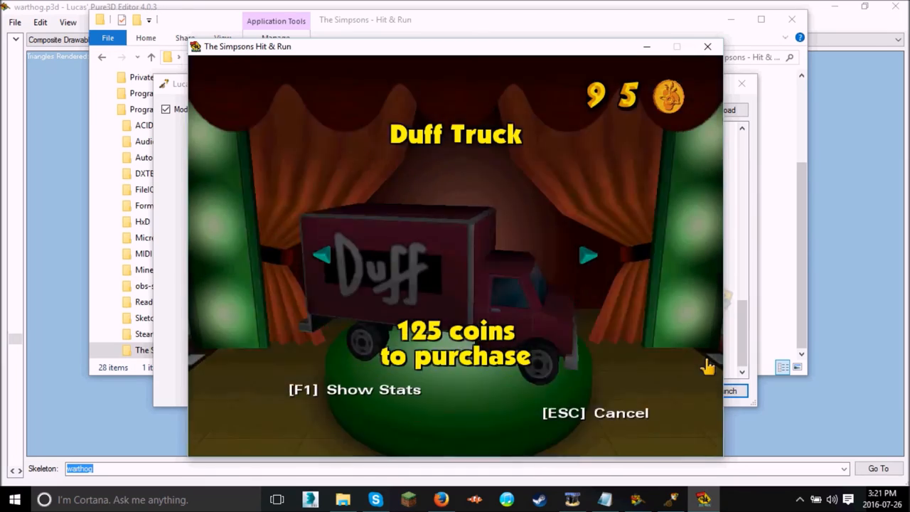
# - Browse the showroom to the Warthog at 150 coins, then leave without buying
pyautogui.press('Right')
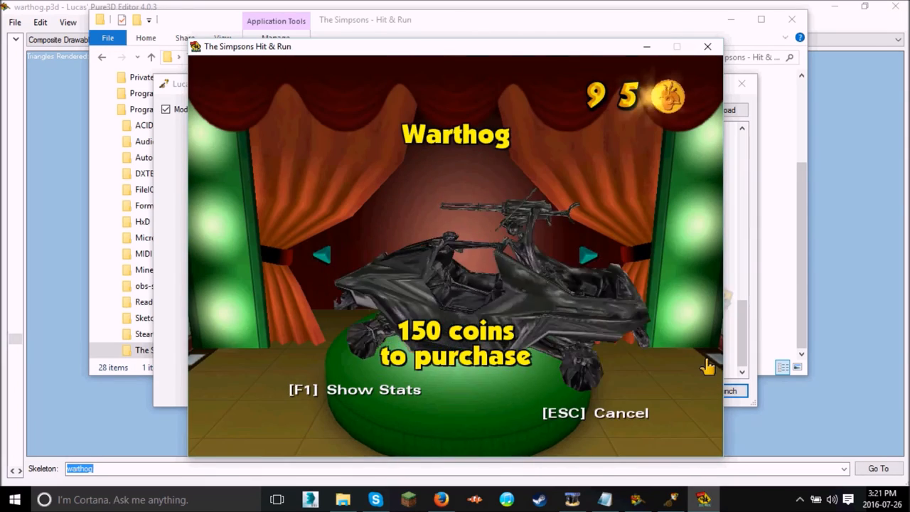
pyautogui.press('Right')
pyautogui.press('Left')
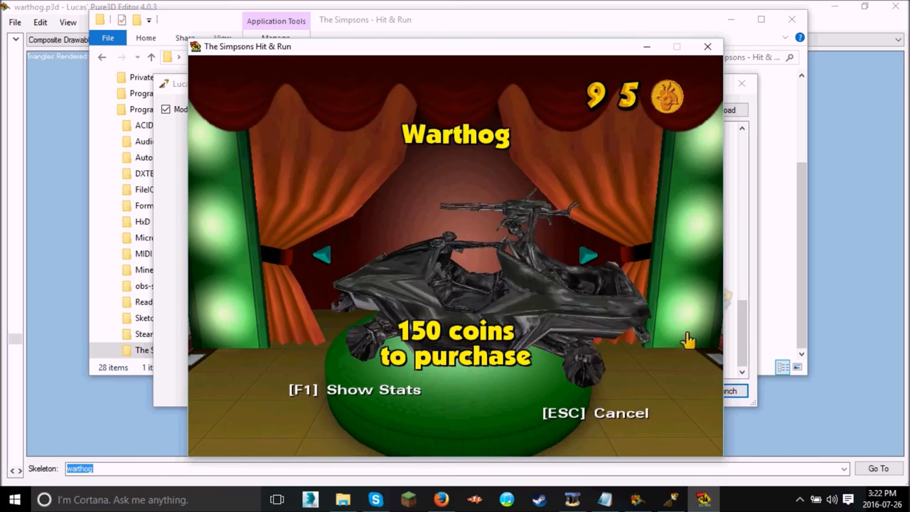
pyautogui.press('Escape')
# - Re-enter the pink car and drive past the gas station and Krusty Burger collecting coins
pyautogui.press('w')
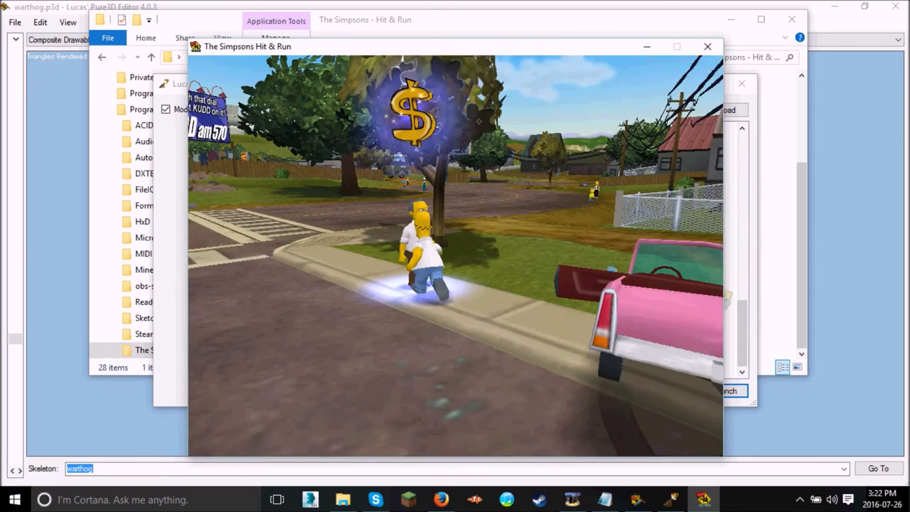
pyautogui.press('e')
pyautogui.press('w')
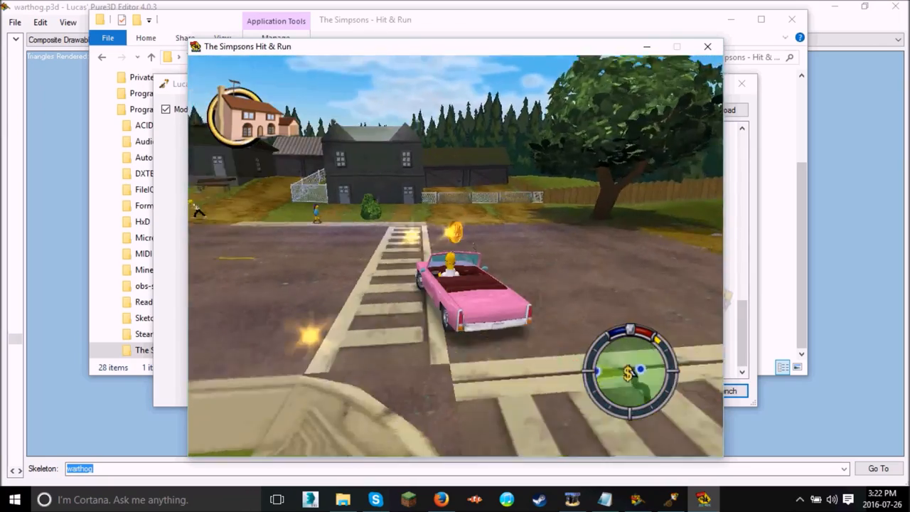
pyautogui.press('Left')
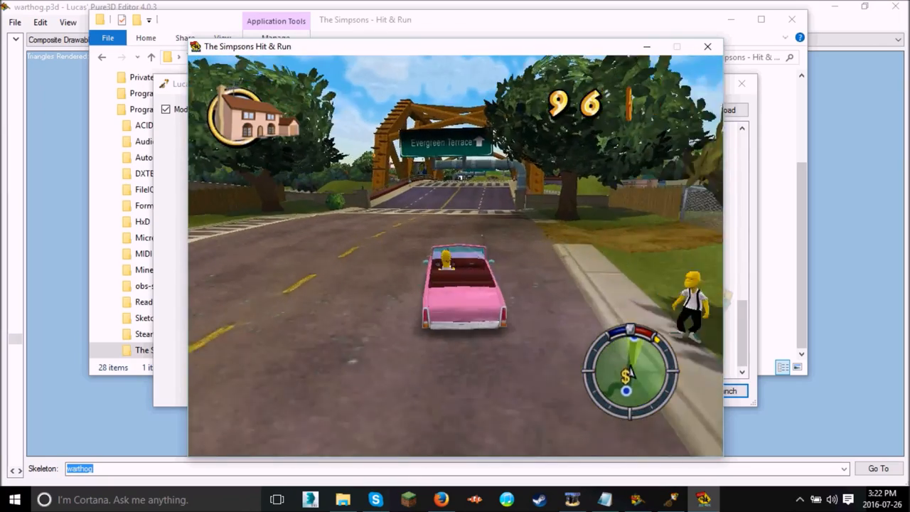
pyautogui.press('Down')
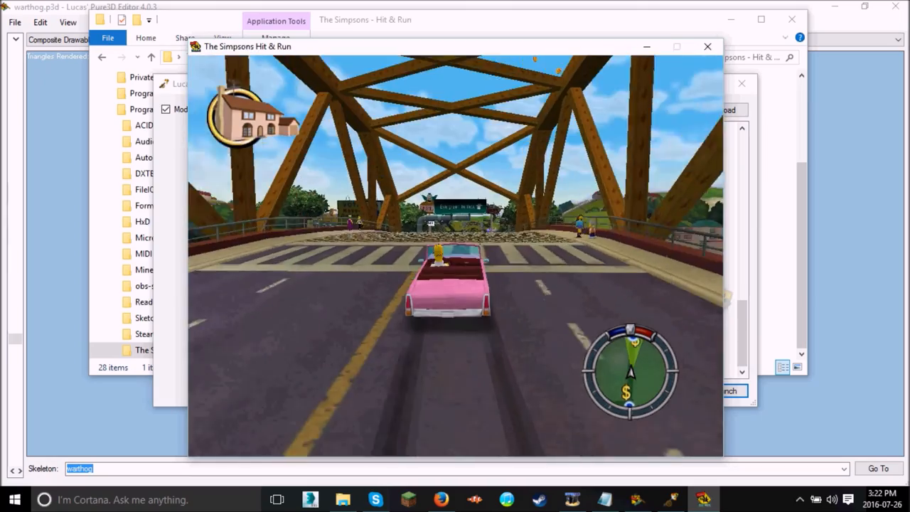
pyautogui.press('Up')
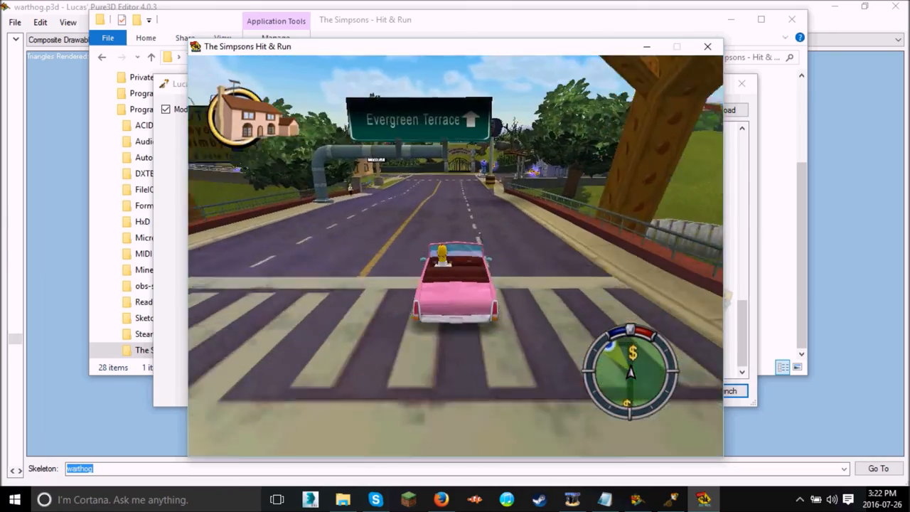
pyautogui.press('Right')
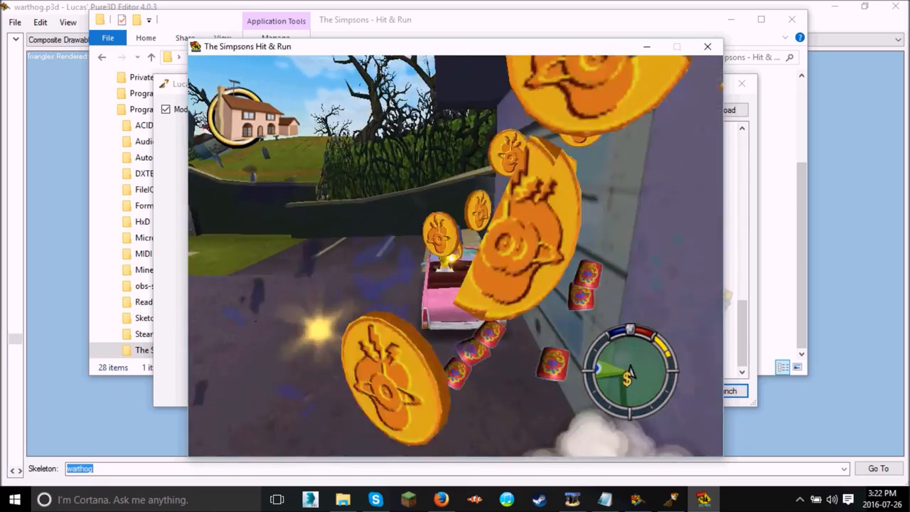
pyautogui.press('Up')
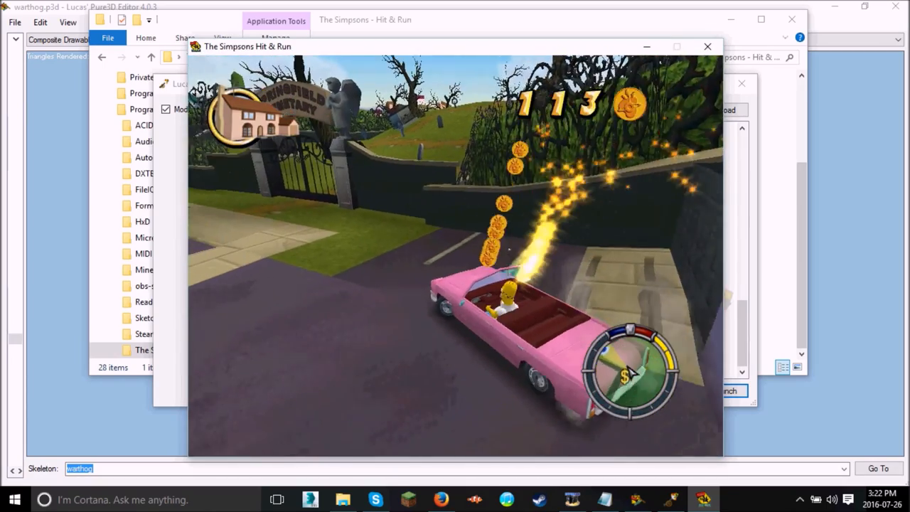
pyautogui.press('Up')
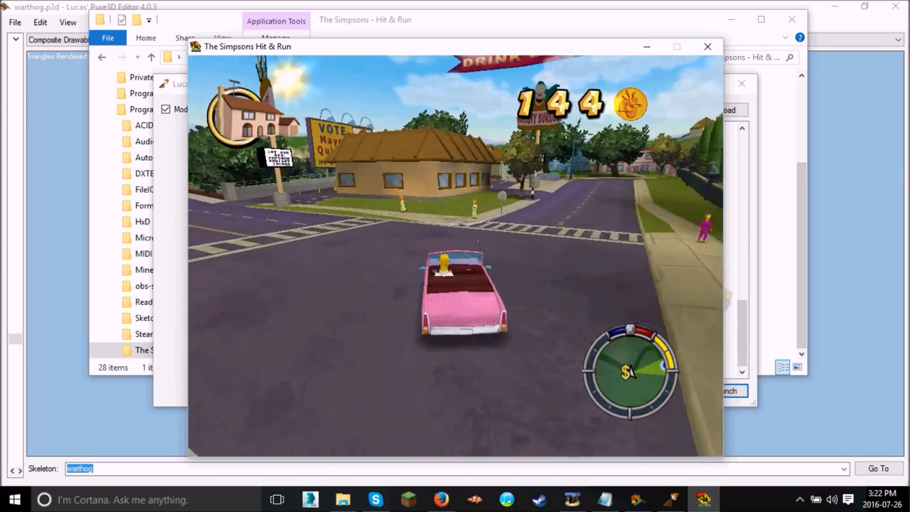
pyautogui.press('Left')
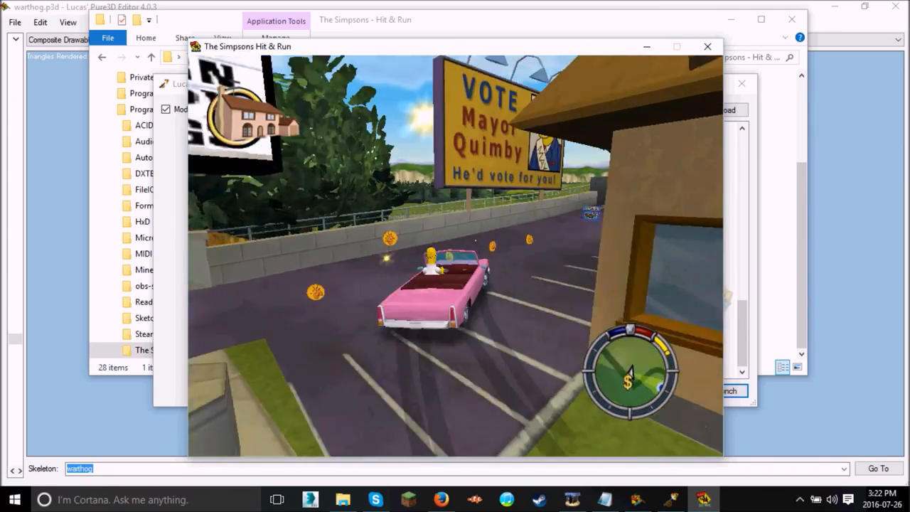
# - Keep collecting coins to 232, smash the phone booth and run into the vehicle shop
pyautogui.press('Up')
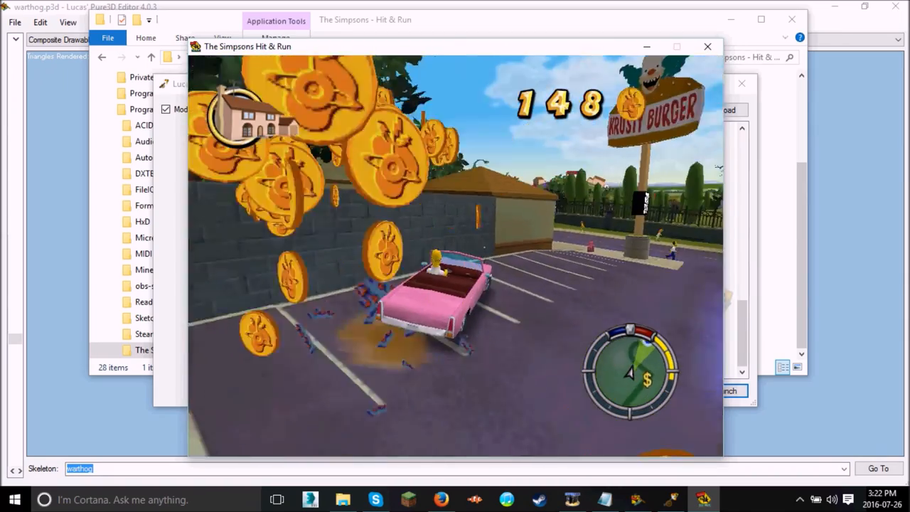
pyautogui.press('Right')
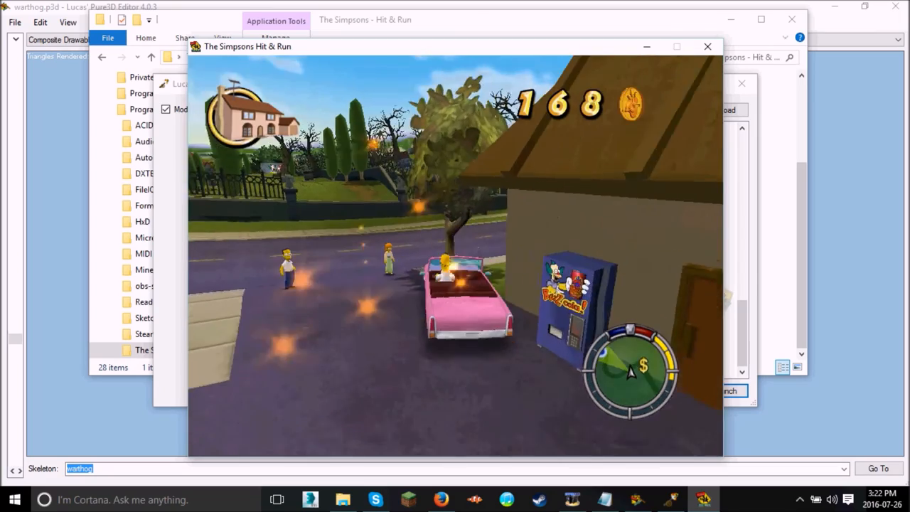
pyautogui.press('Up')
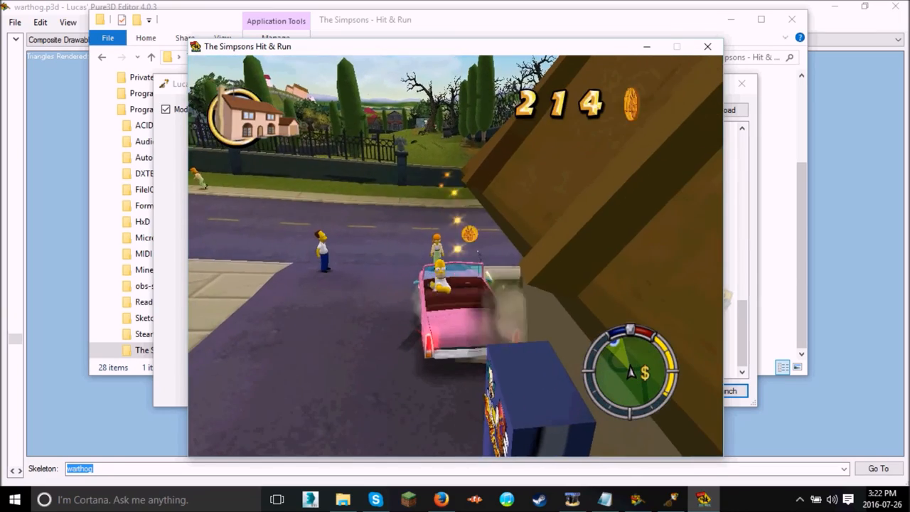
pyautogui.press('Left')
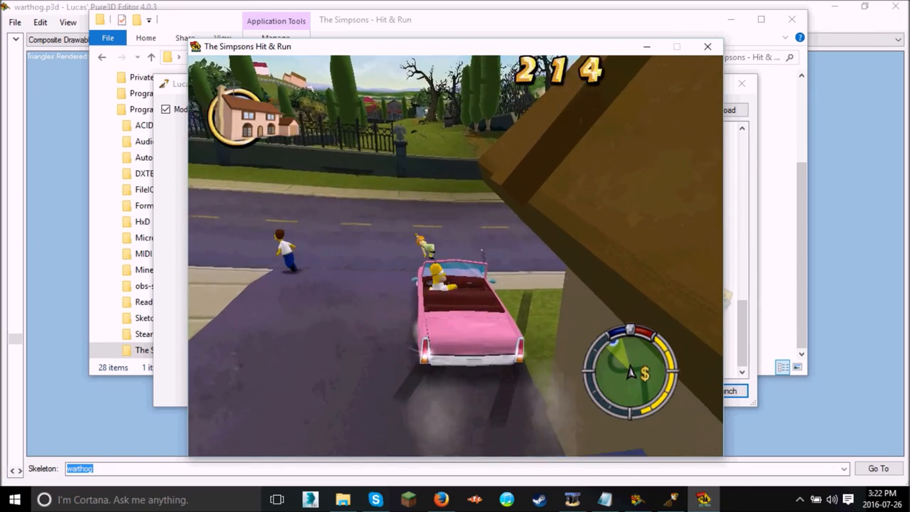
pyautogui.press('Right')
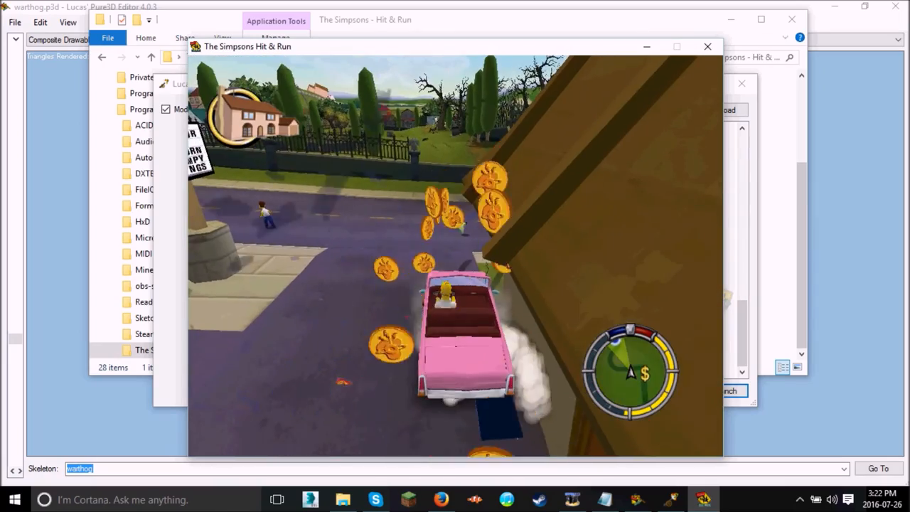
pyautogui.press('Up')
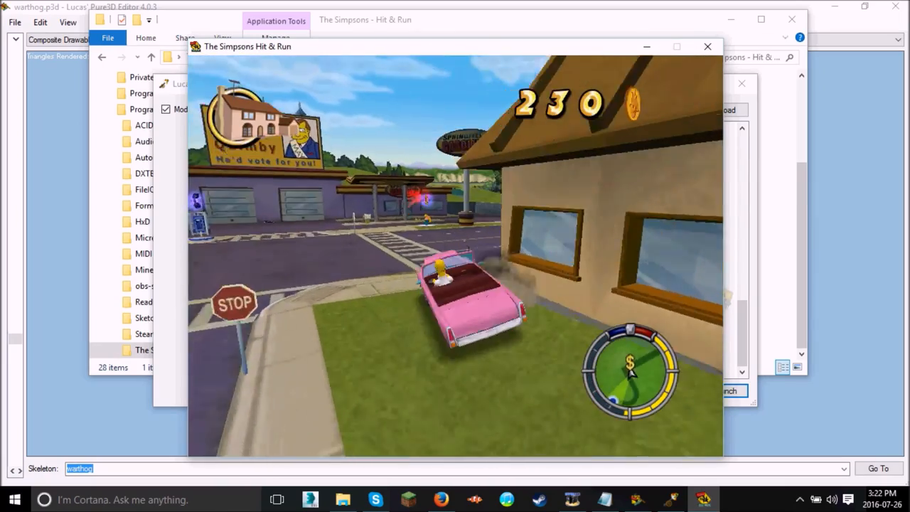
pyautogui.press('Right')
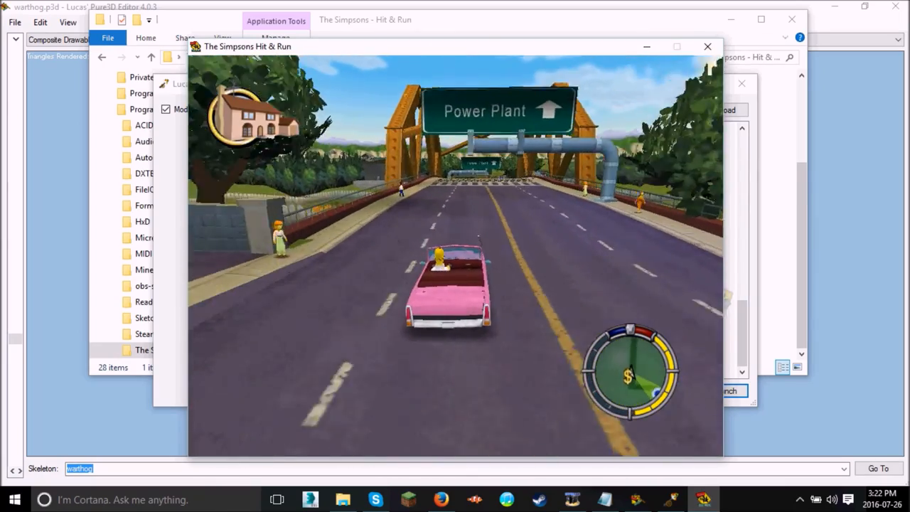
pyautogui.press('Up')
pyautogui.press('Up')
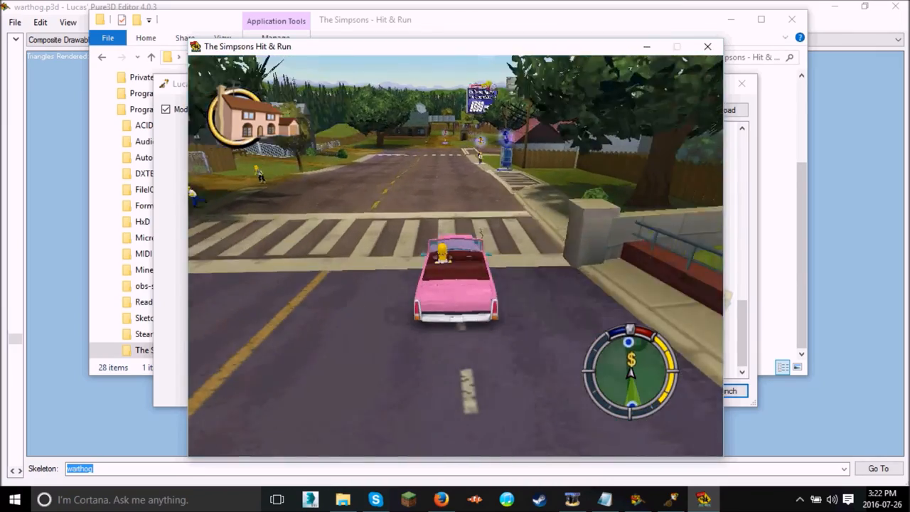
pyautogui.press('Left')
pyautogui.press('Left')
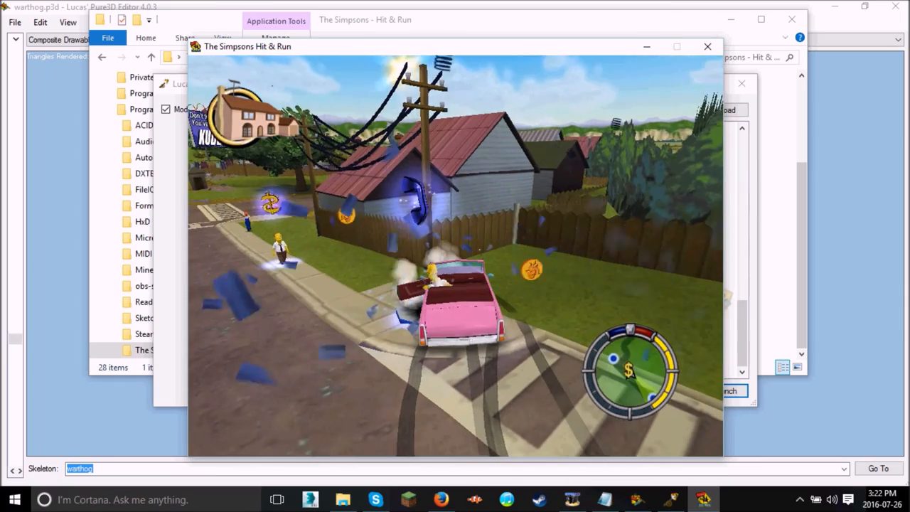
pyautogui.press('Up')
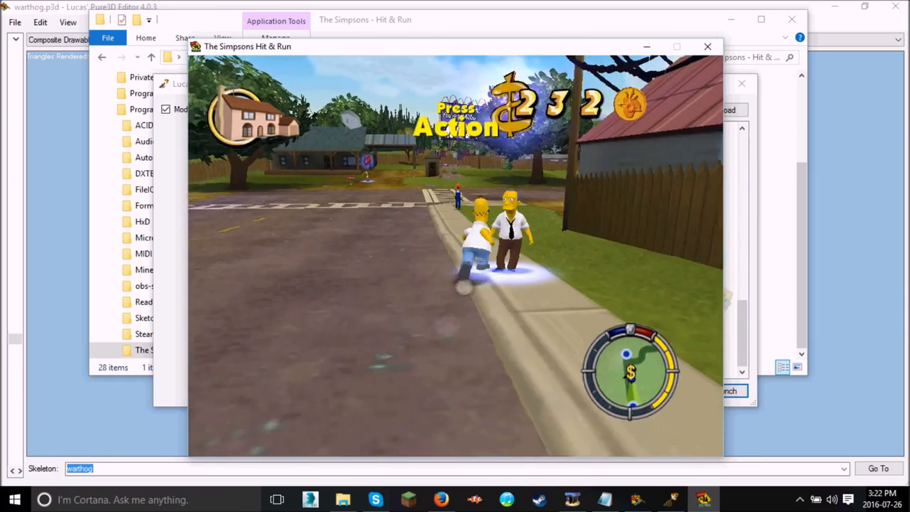
pyautogui.press('e')
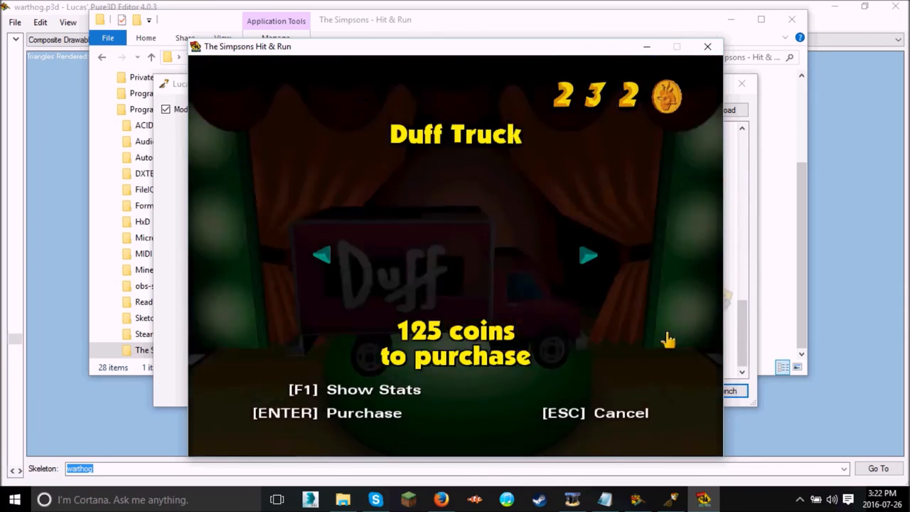
# - Buy the Warthog for 150 coins, leaving 82
pyautogui.press('Right')
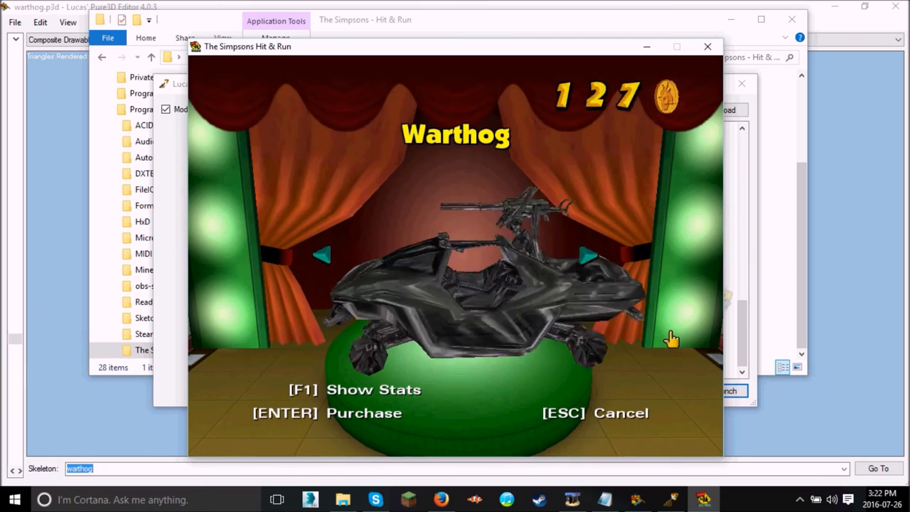
pyautogui.press('Return')
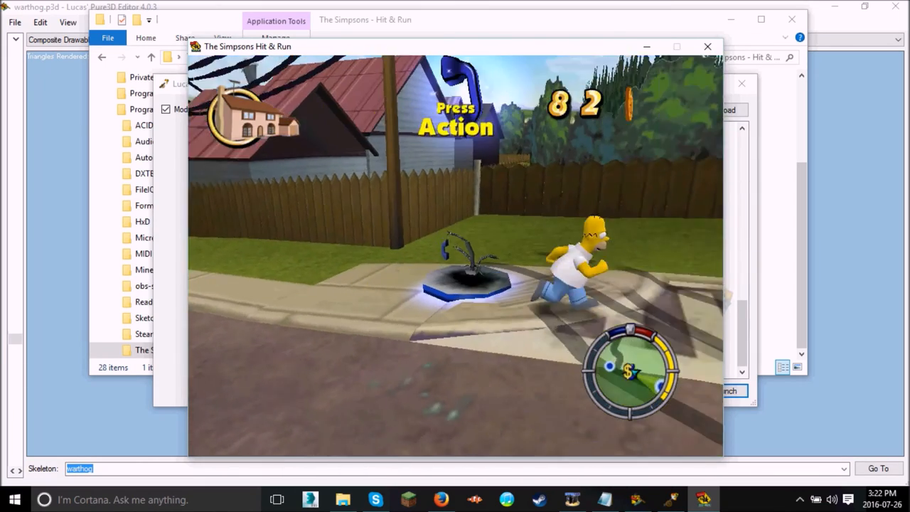
# - Get into the Warthog and drive it over the bridge around the intersection
pyautogui.press('Left')
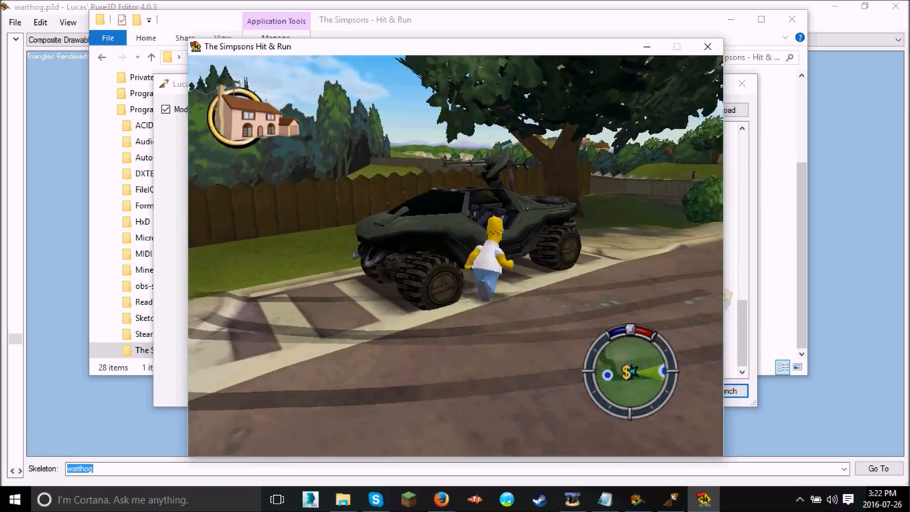
pyautogui.press('Up')
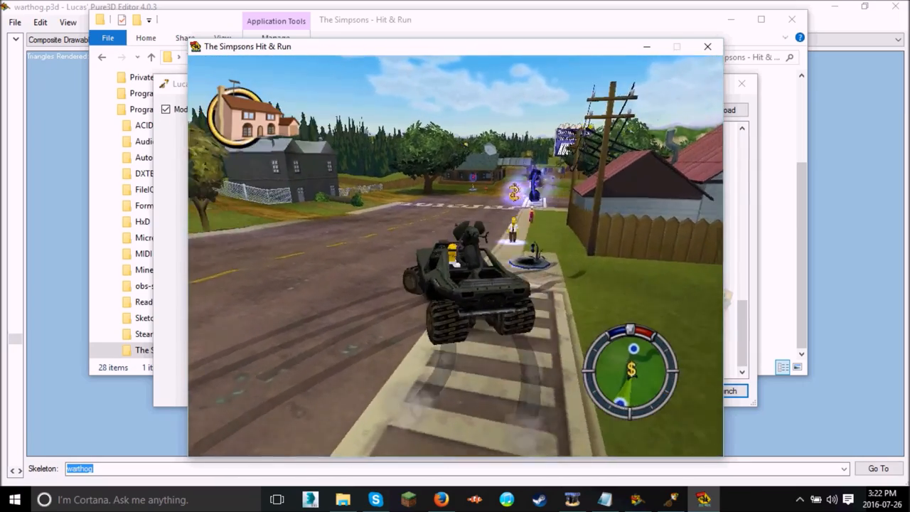
pyautogui.press('Left')
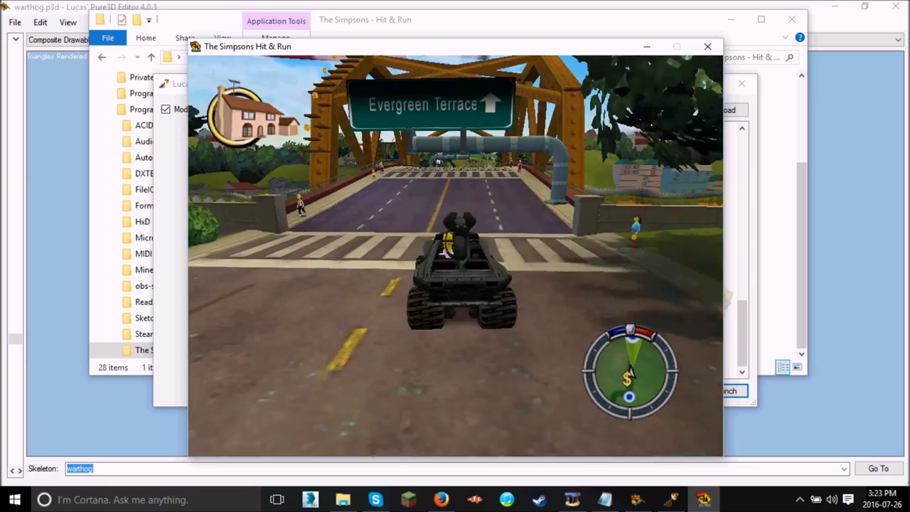
pyautogui.press('Up')
pyautogui.press('Up')
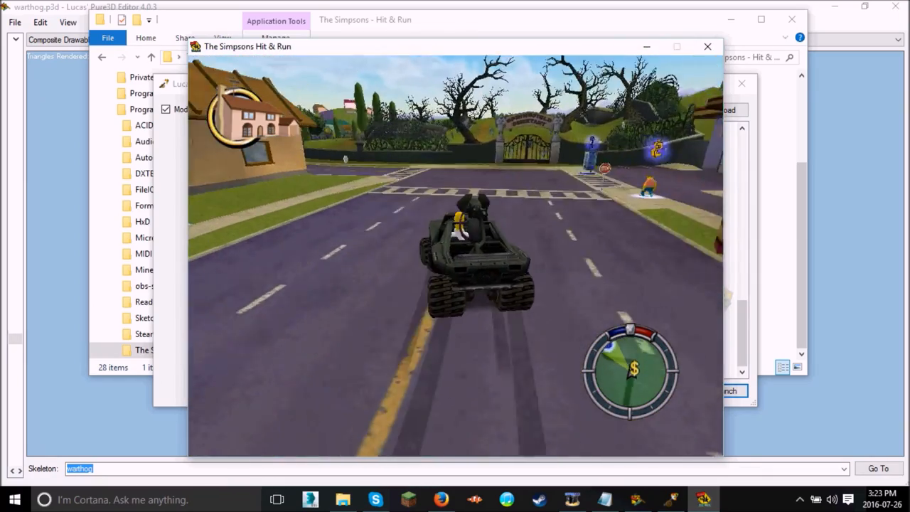
pyautogui.press('Left')
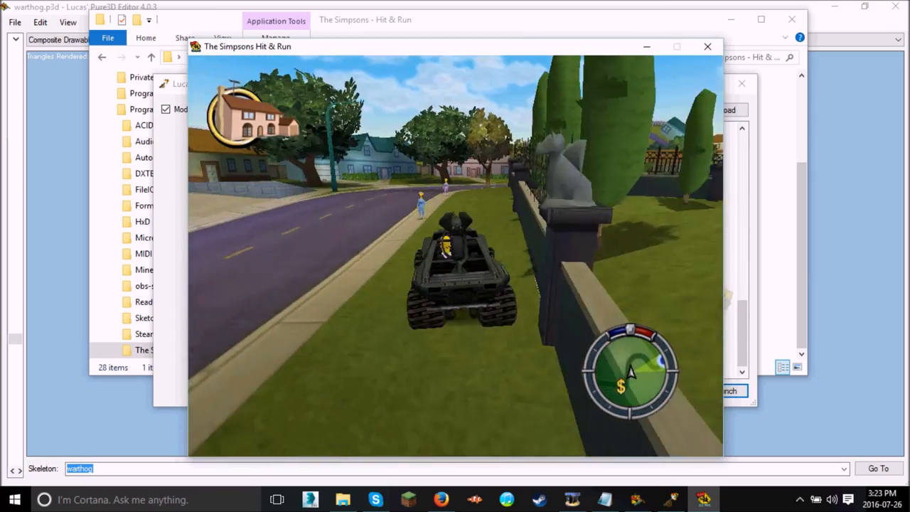
pyautogui.press('Left')
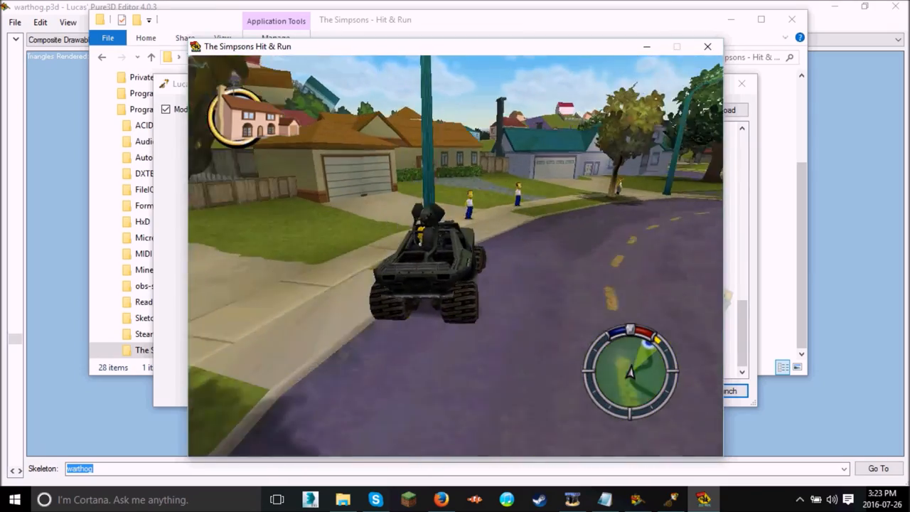
pyautogui.press('Right')
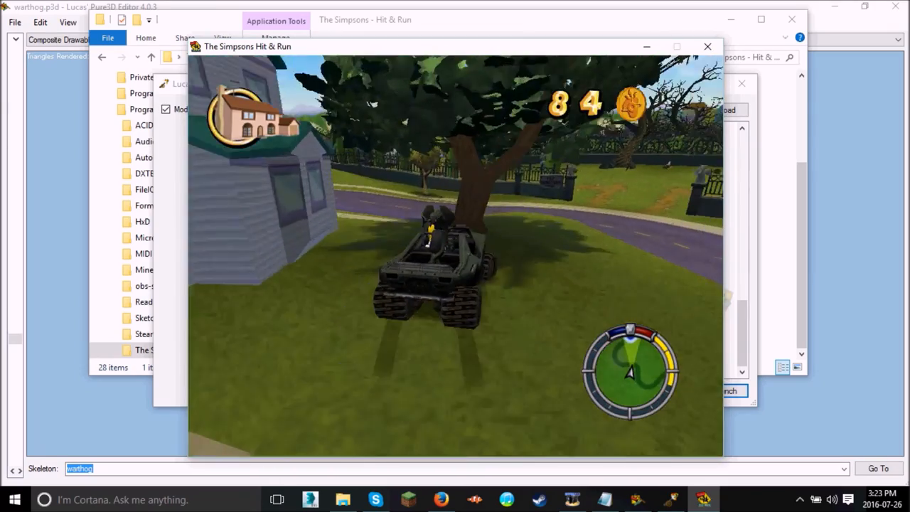
pyautogui.press('Left')
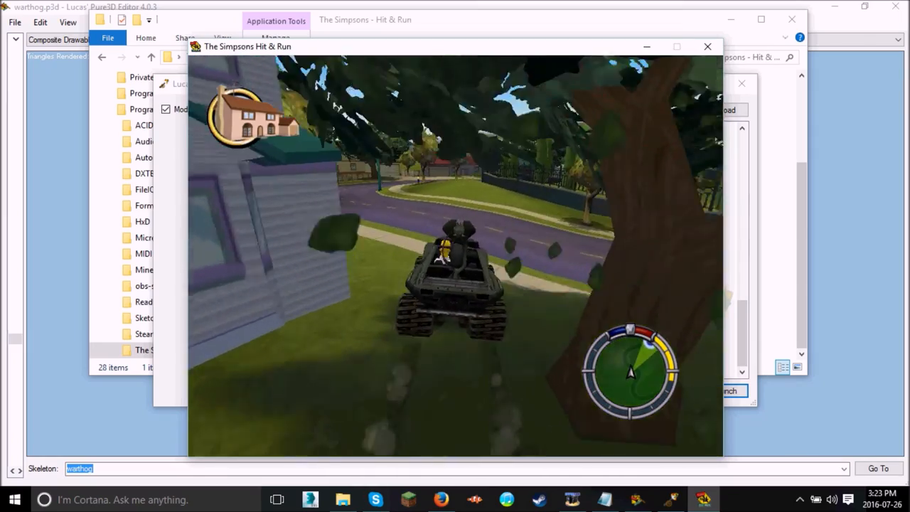
# - Drive the Warthog down the street, turn on a driveway, get out and walk to the phone booth
pyautogui.press('Left')
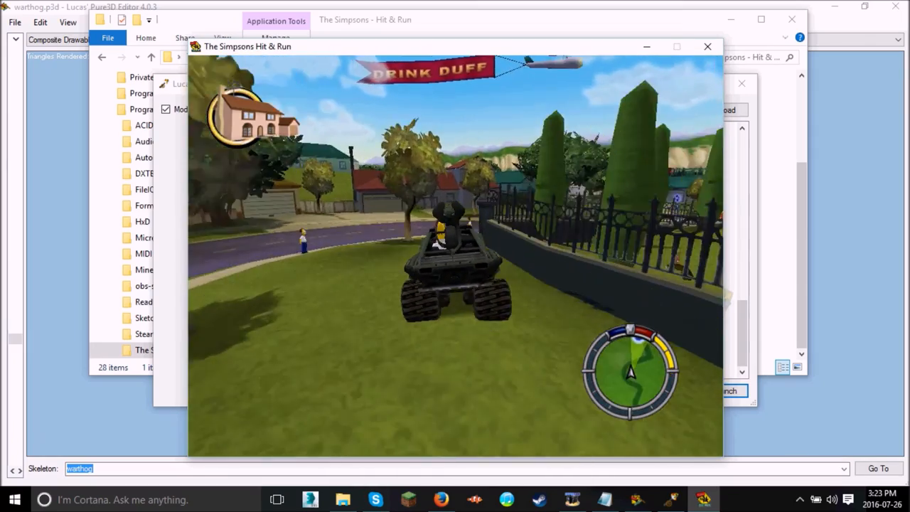
pyautogui.press('Left')
pyautogui.press('Up')
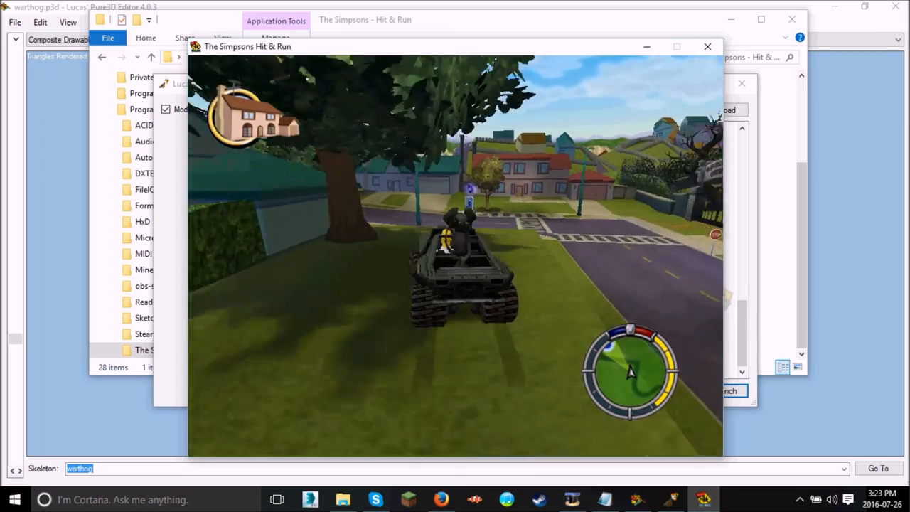
pyautogui.press('Left')
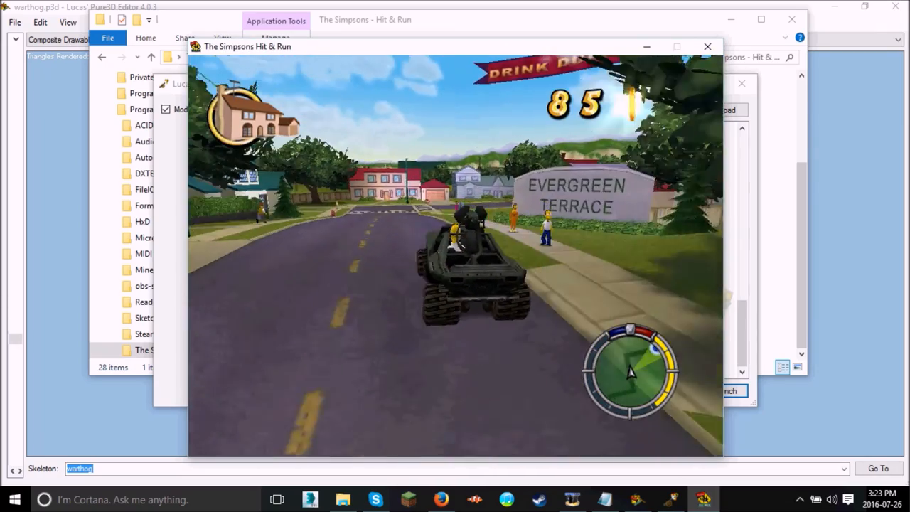
pyautogui.press('Left')
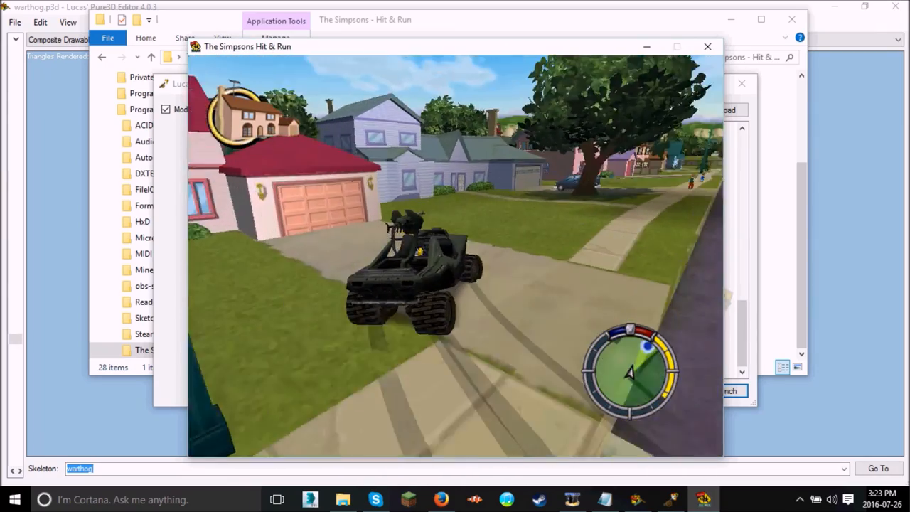
pyautogui.press('Right')
pyautogui.press('Right')
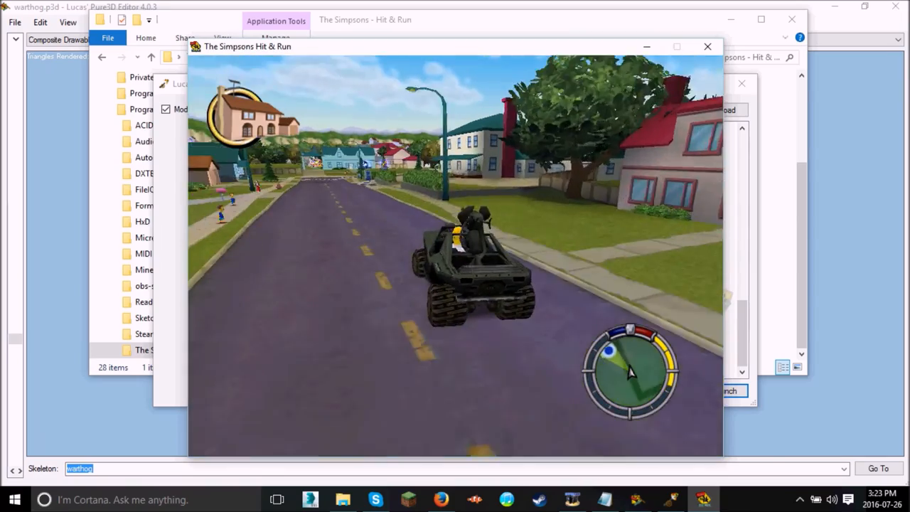
pyautogui.press('Right')
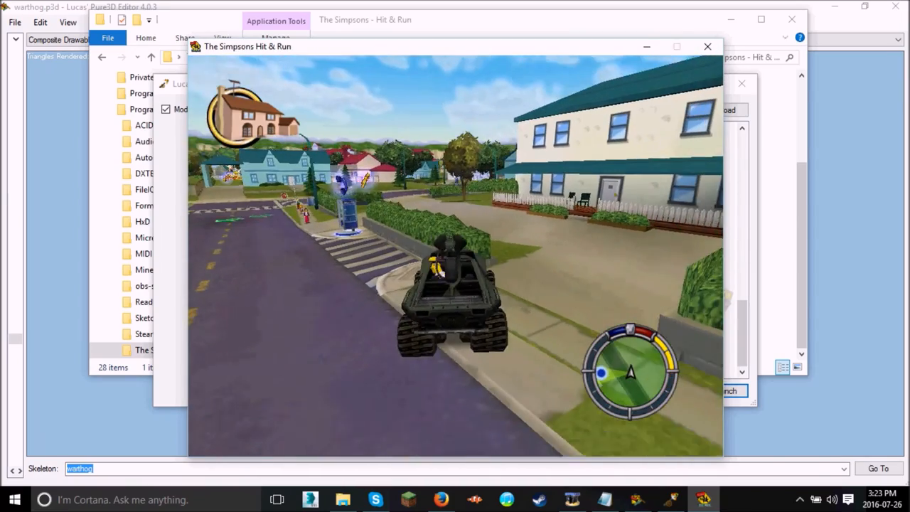
pyautogui.press('e')
pyautogui.press('Up')
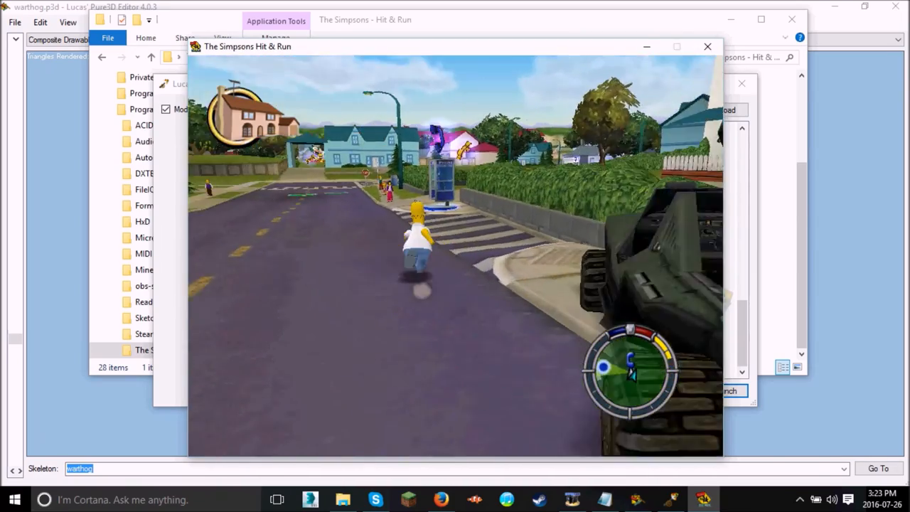
# - Summon the Warthog from the phone booth list, get Homer in, pause and return to the editor
pyautogui.press('e')
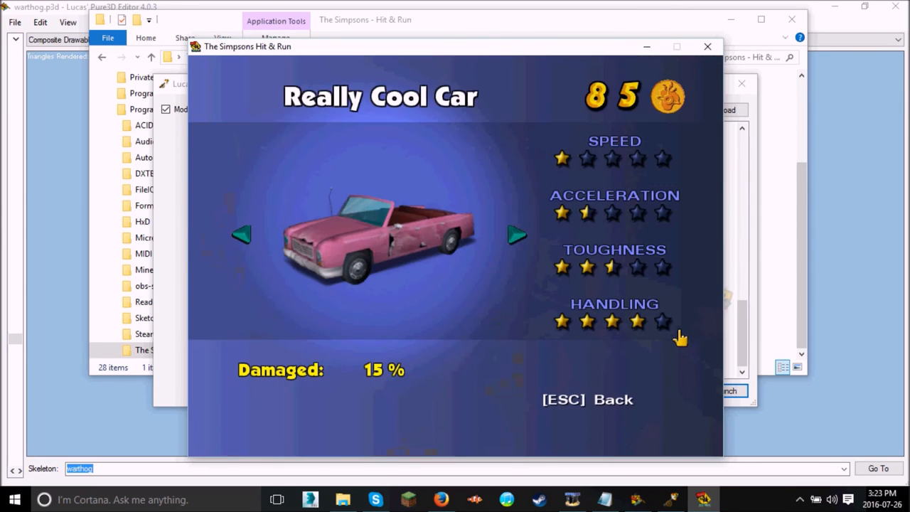
pyautogui.press('Right')
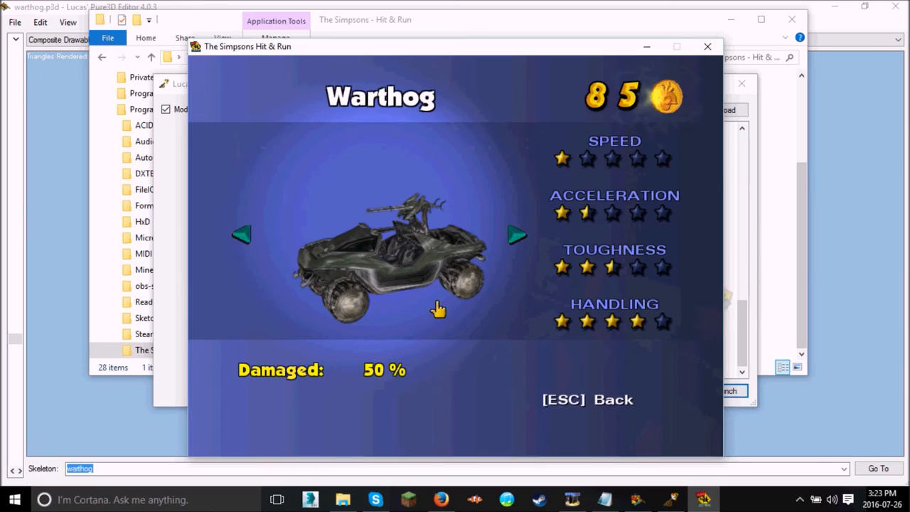
pyautogui.click(313, 260)
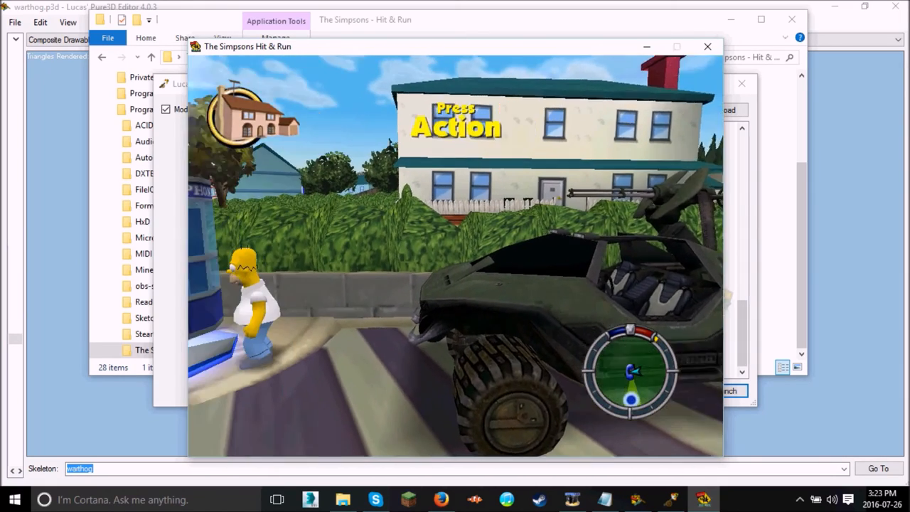
pyautogui.press('w')
pyautogui.press('e')
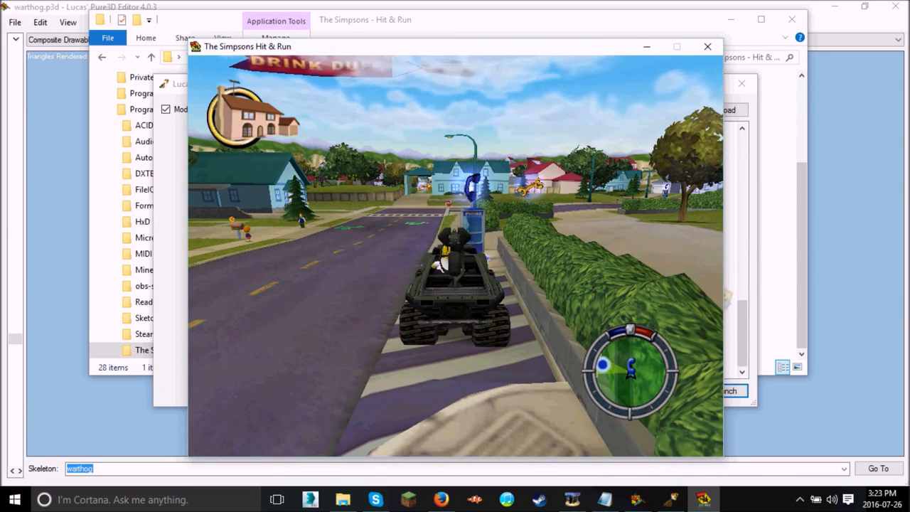
pyautogui.press('Escape')
pyautogui.click(121, 437)
# - Turn off lighting and several shading options in the Warthog preview
pyautogui.rightClick(364, 184)
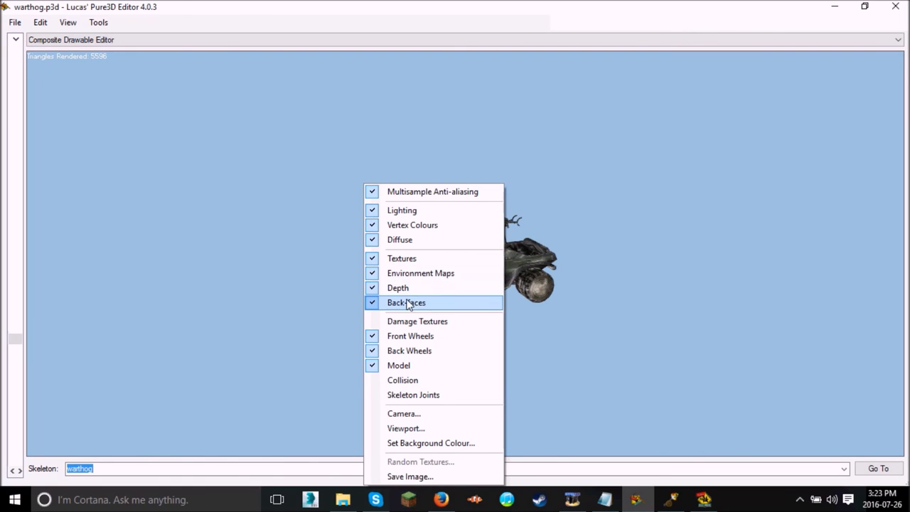
pyautogui.click(411, 212)
pyautogui.rightClick(412, 217)
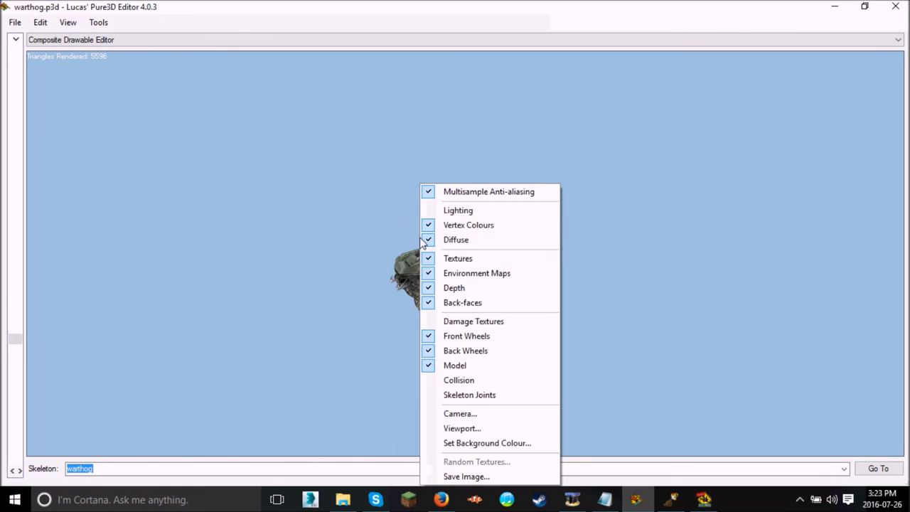
pyautogui.click(440, 236)
pyautogui.rightClick(444, 228)
pyautogui.click(454, 224)
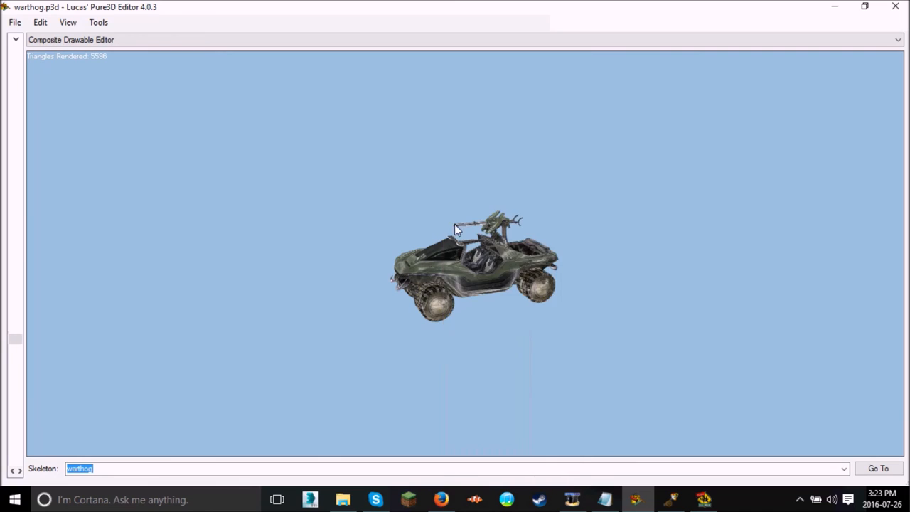
pyautogui.rightClick(438, 217)
pyautogui.click(452, 213)
# - Toggle the model, collision shape and back wheels to check them, ending with the full Warthog shown
pyautogui.rightClick(415, 221)
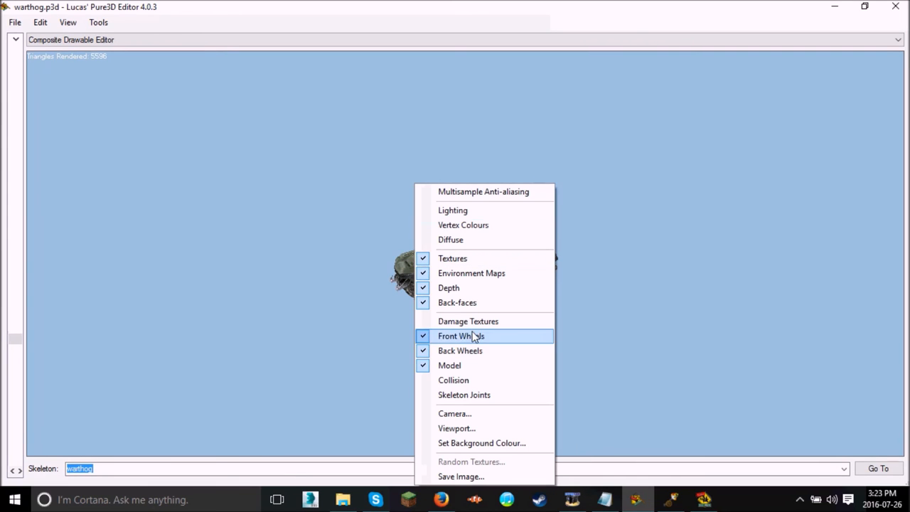
pyautogui.click(463, 367)
pyautogui.rightClick(456, 312)
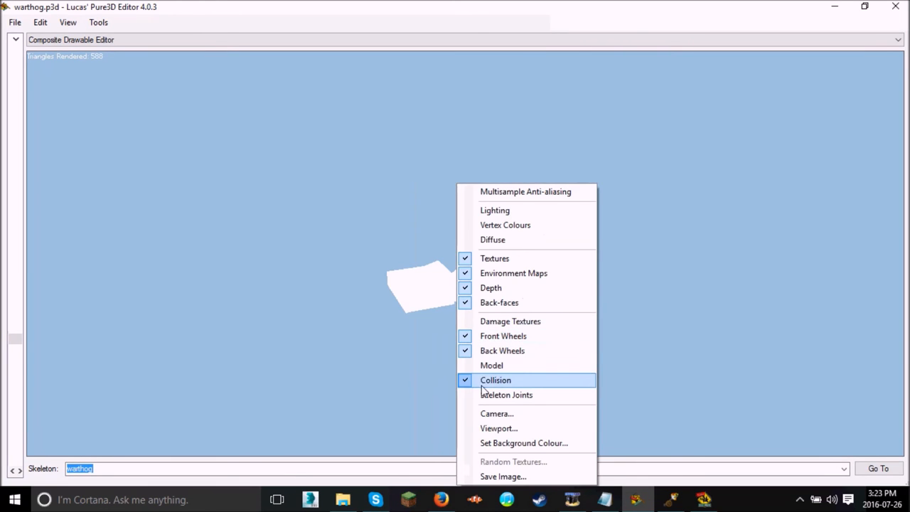
pyautogui.click(470, 366)
pyautogui.rightClick(470, 348)
pyautogui.click(496, 380)
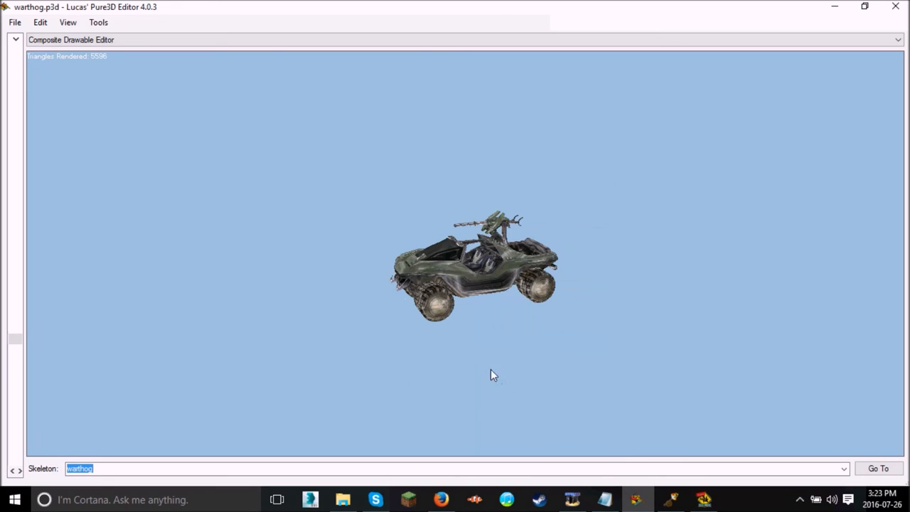
pyautogui.rightClick(514, 356)
pyautogui.click(522, 352)
pyautogui.rightClick(504, 355)
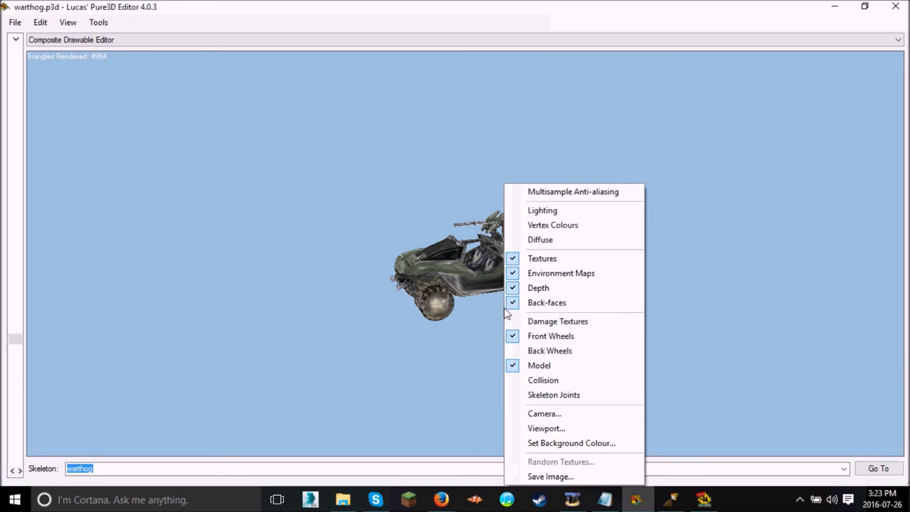
pyautogui.click(536, 353)
pyautogui.rightClick(483, 323)
pyautogui.click(532, 325)
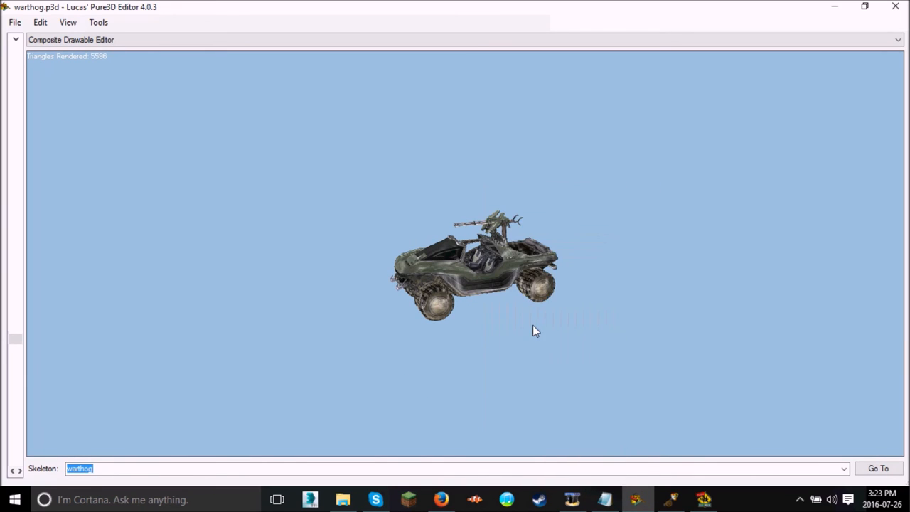
pyautogui.rightClick(520, 324)
pyautogui.click(558, 324)
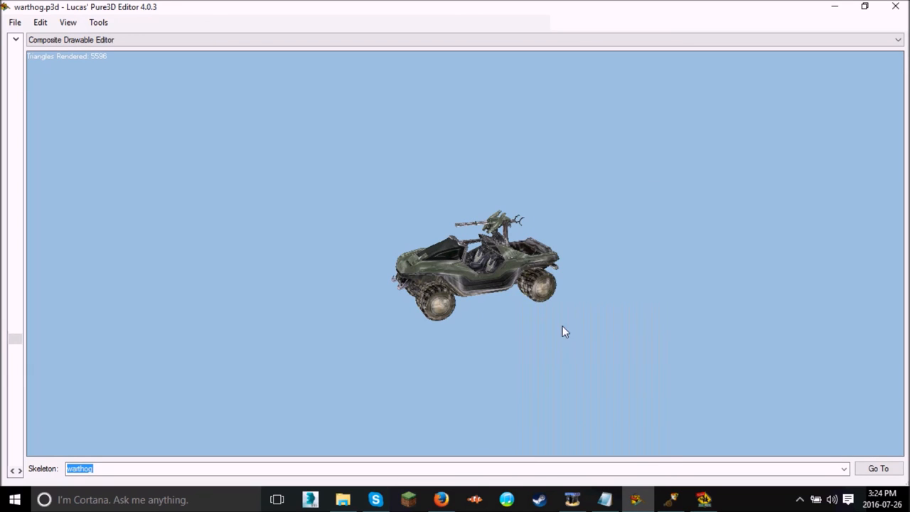
# - Disable back-faces and environment map reflections, keeping depth testing and textures on
pyautogui.rightClick(477, 319)
pyautogui.click(523, 304)
pyautogui.rightClick(515, 301)
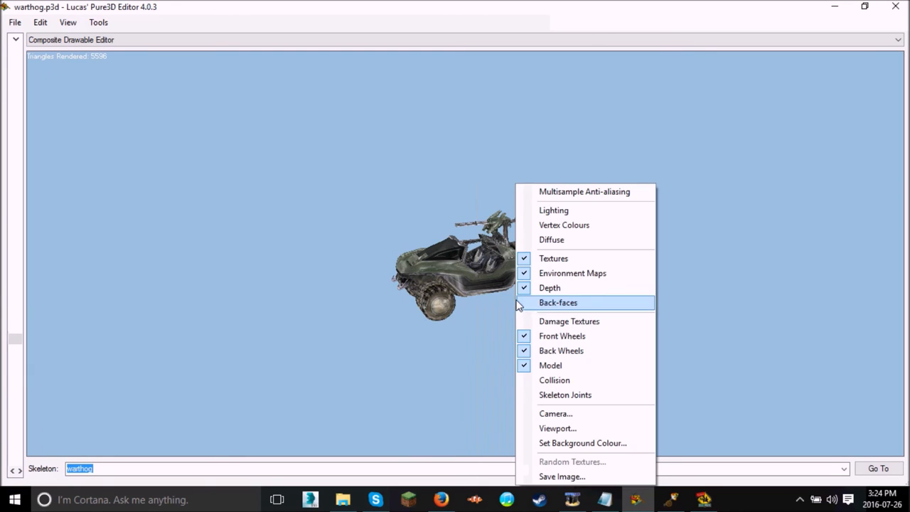
pyautogui.click(519, 288)
pyautogui.rightClick(512, 286)
pyautogui.click(514, 287)
pyautogui.rightClick(495, 277)
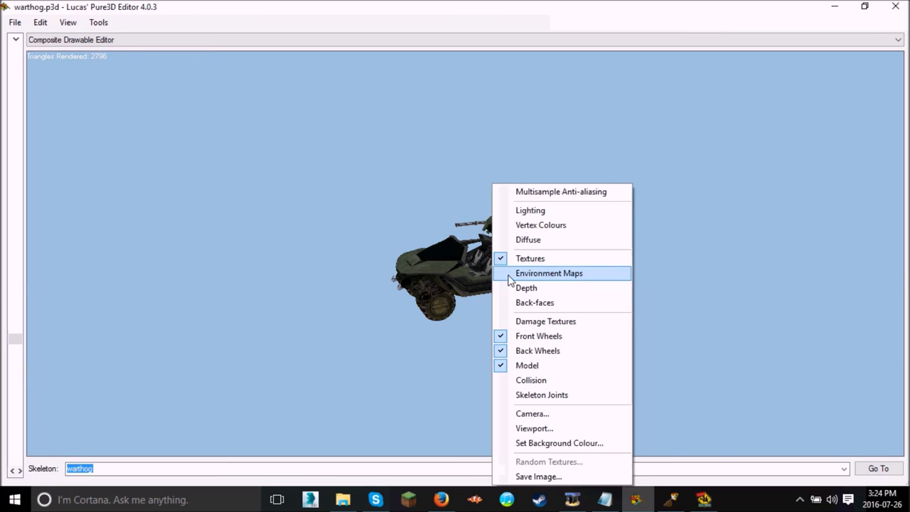
pyautogui.click(510, 273)
pyautogui.rightClick(498, 297)
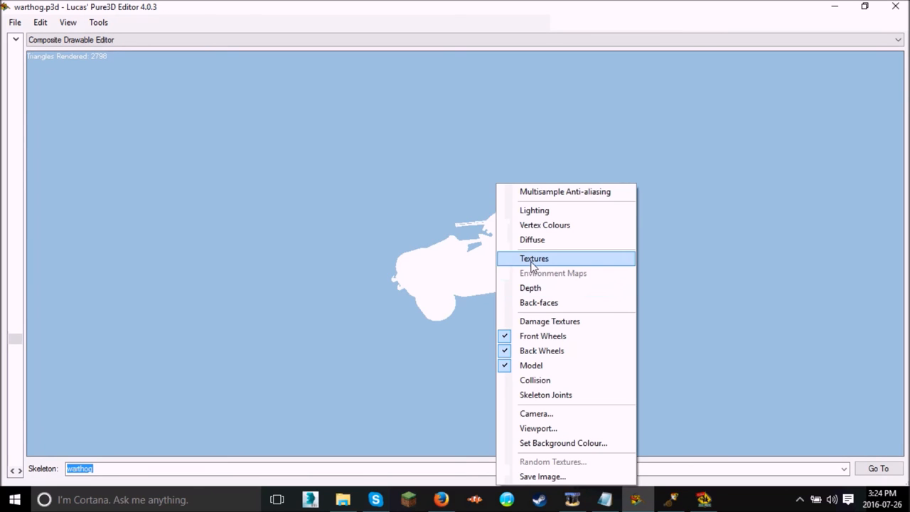
pyautogui.click(523, 258)
pyautogui.rightClick(475, 267)
pyautogui.click(525, 294)
pyautogui.scroll(2, 477, 292)
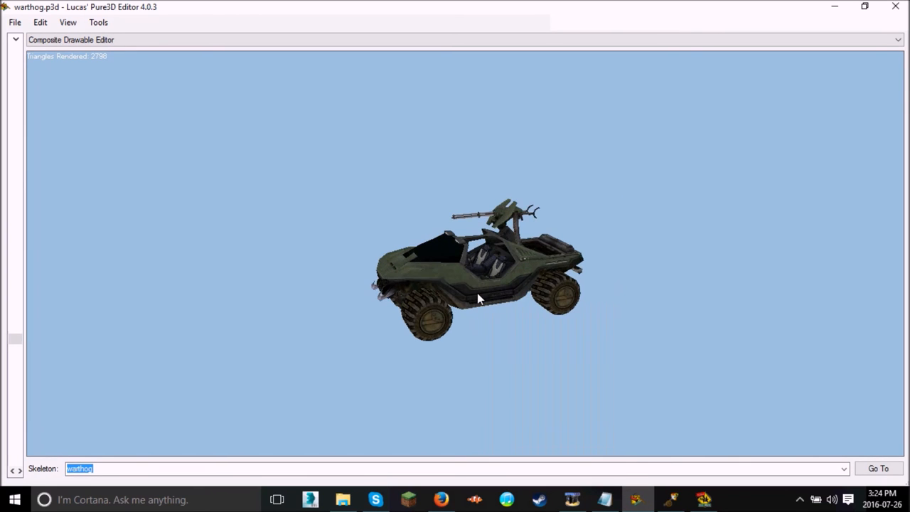
pyautogui.scroll(5, 480, 298)
pyautogui.scroll(1, 477, 304)
pyautogui.scroll(-3, 451, 313)
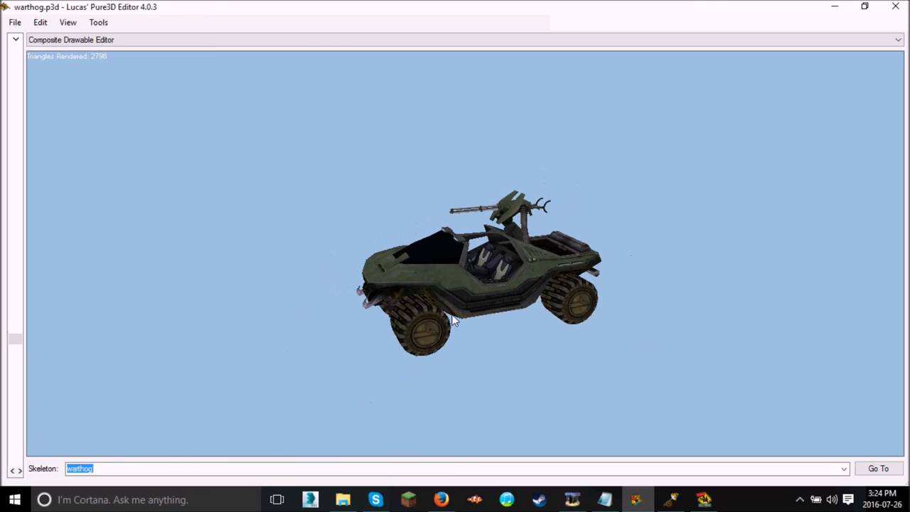
pyautogui.scroll(-1, 455, 312)
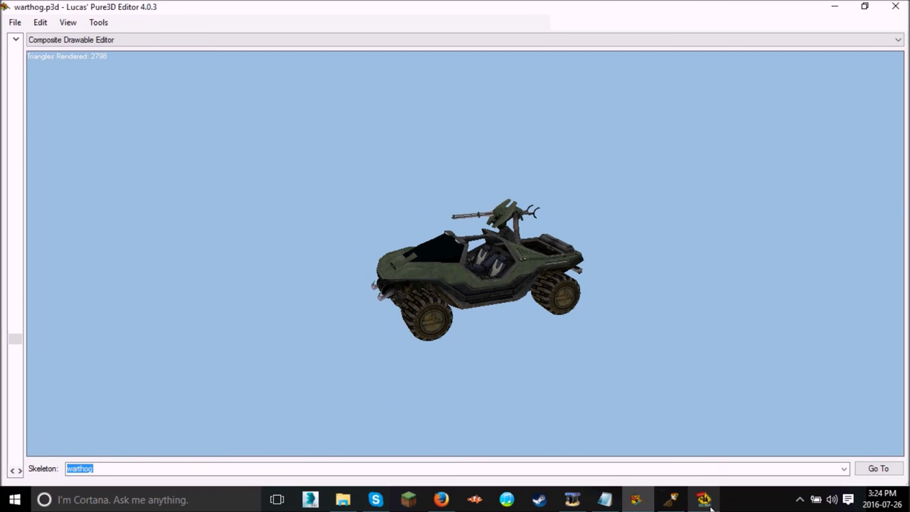
# - Close the running game from its taskbar thumbnail
pyautogui.click(745, 399)
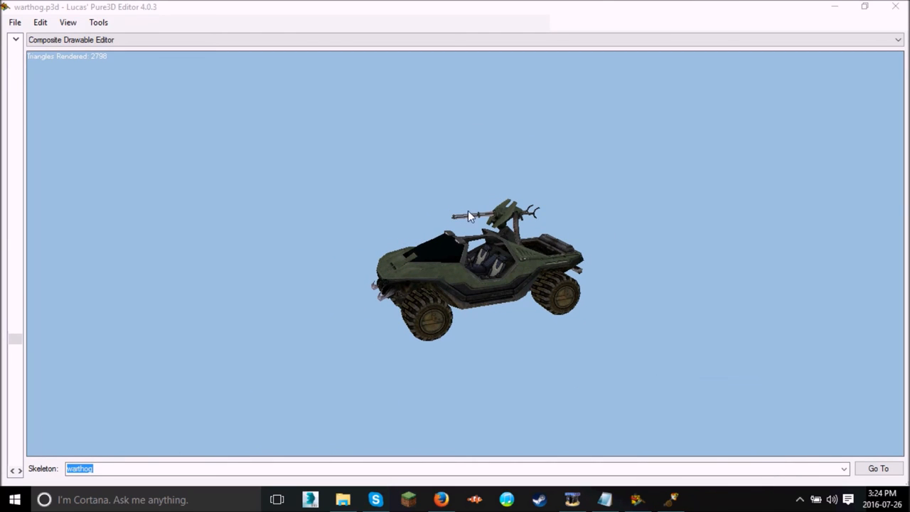
# - Save the render over the existing warthog image in the cars2D folder, confirming the replace
pyautogui.rightClick(487, 212)
pyautogui.click(548, 475)
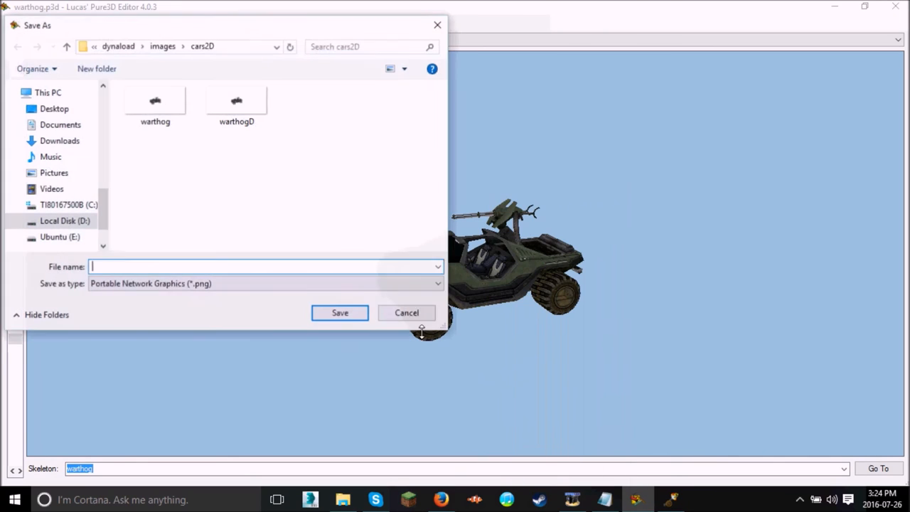
pyautogui.doubleClick(172, 118)
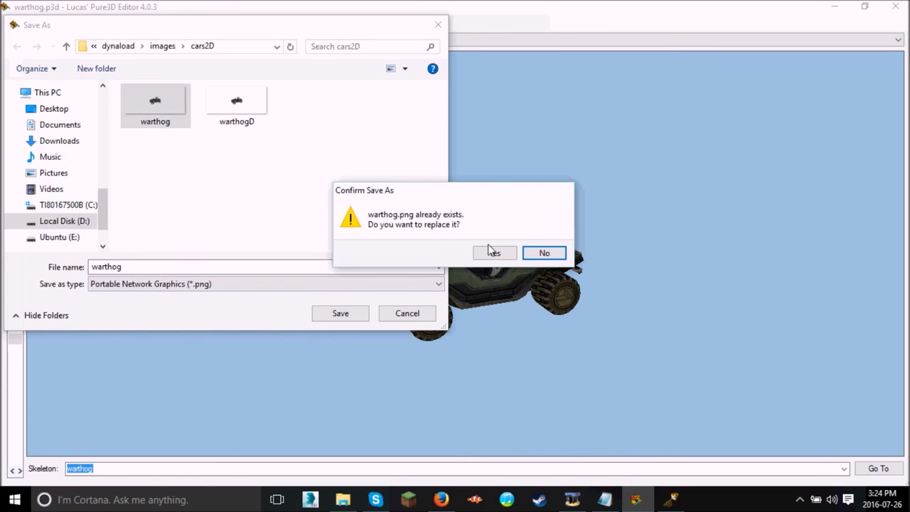
pyautogui.click(489, 251)
# - Save the render again over warthogD, confirming the replace
pyautogui.rightClick(487, 250)
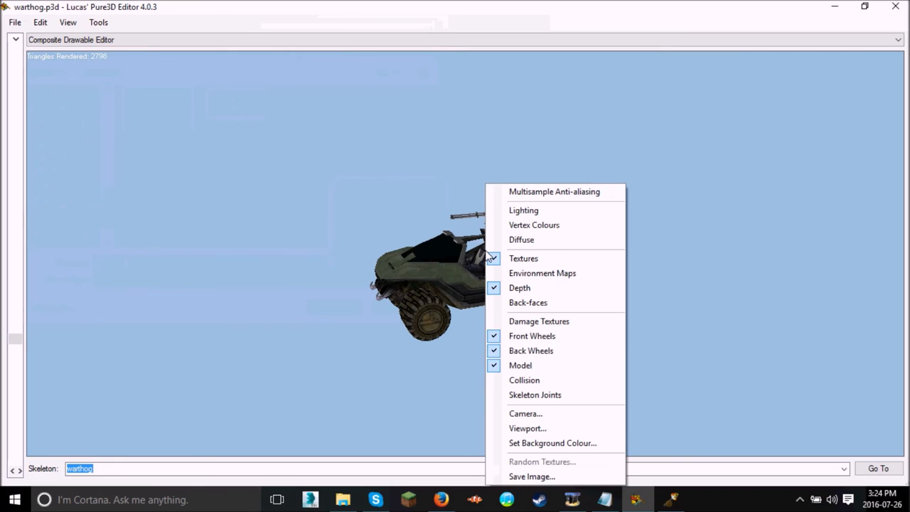
pyautogui.click(541, 476)
pyautogui.doubleClick(246, 158)
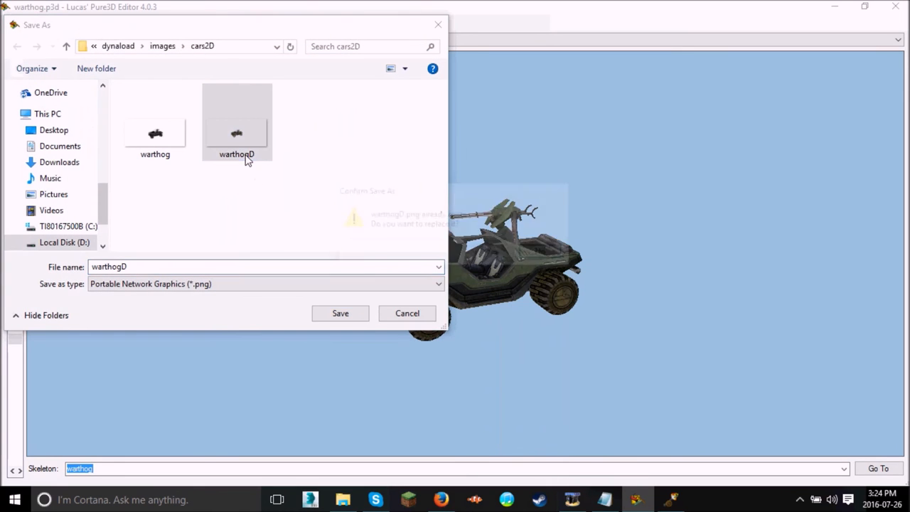
pyautogui.click(491, 252)
# - Launch the modded game from the Mod Launcher and resume the saved game
pyautogui.click(669, 501)
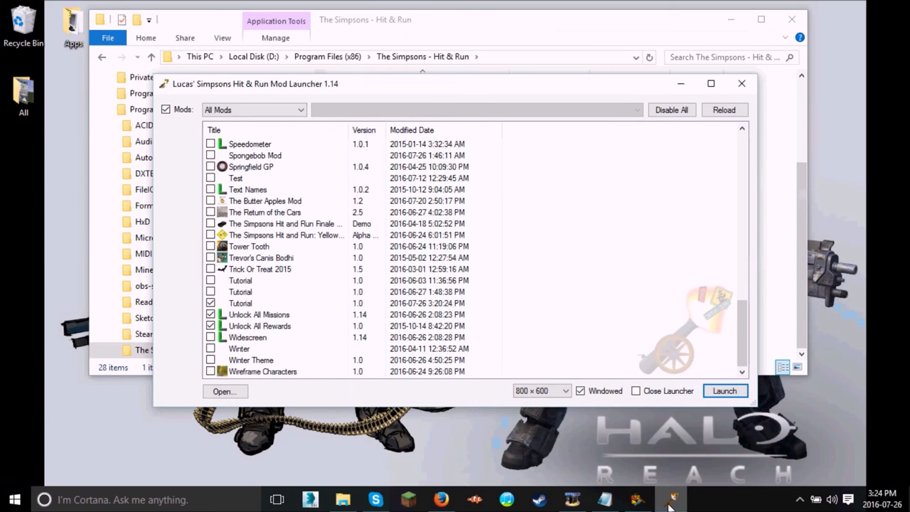
pyautogui.click(724, 389)
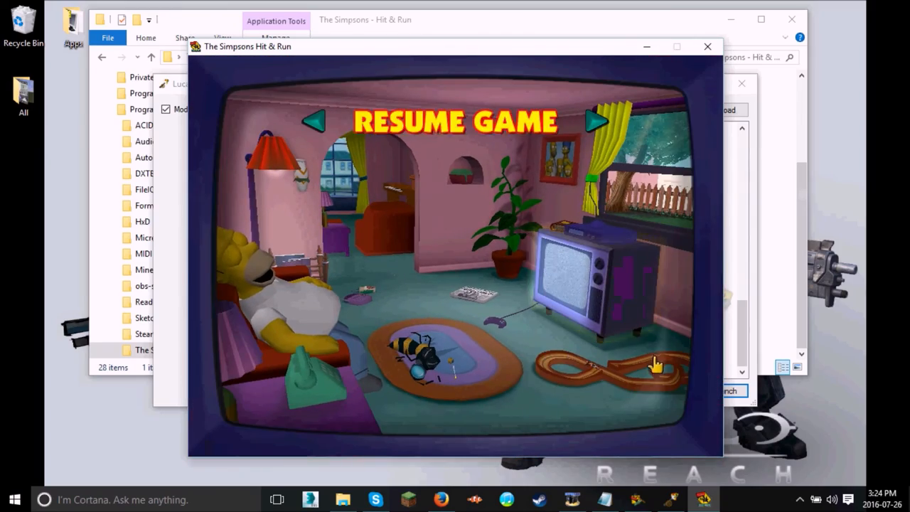
pyautogui.press('Return')
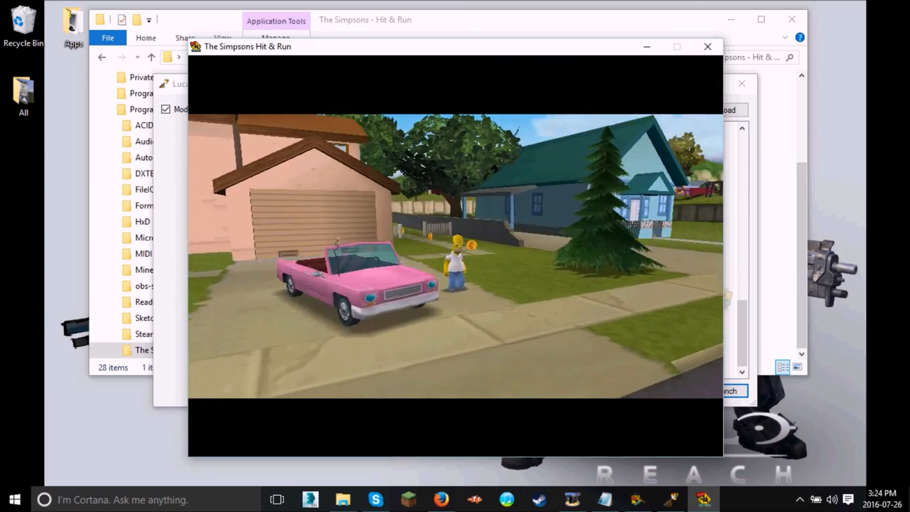
# - Run Homer to the phone booth and bring up the car selection list
pyautogui.press('w')
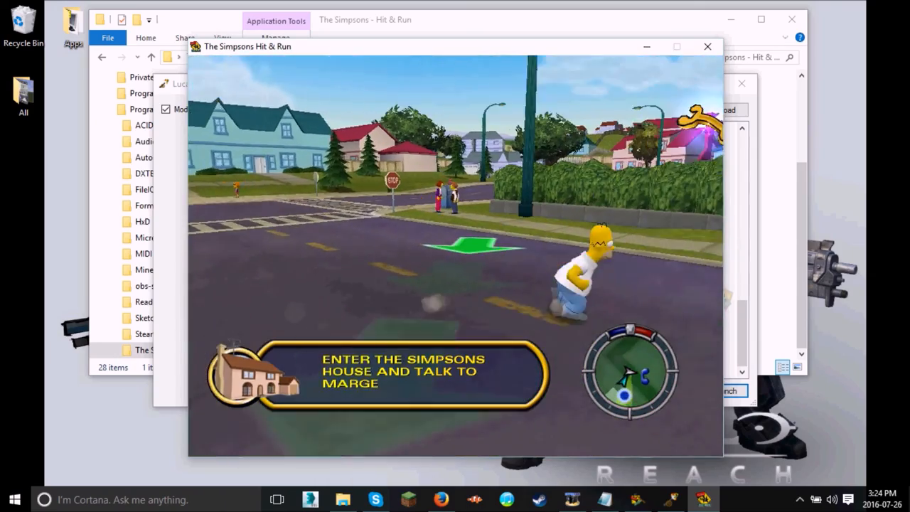
pyautogui.press('w')
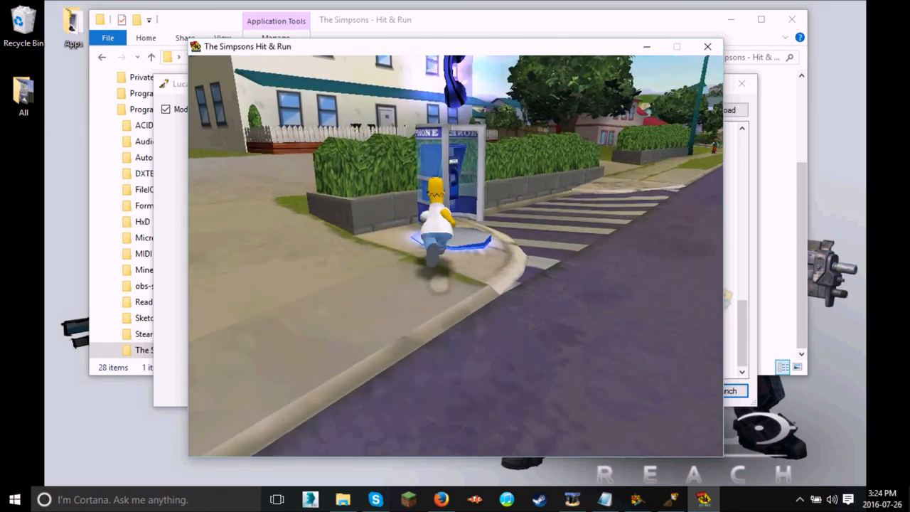
pyautogui.press('e')
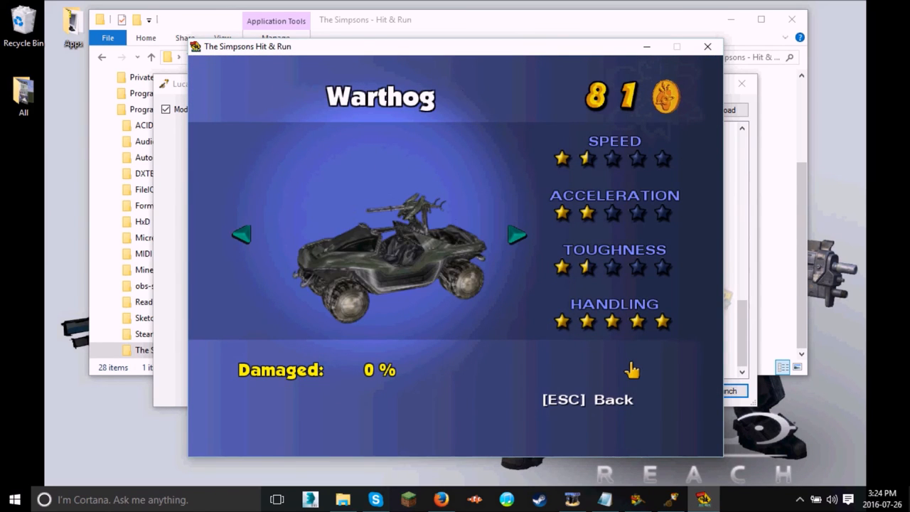
# - Select the Warthog from the phone booth so it spawns by the house
pyautogui.press('Return')
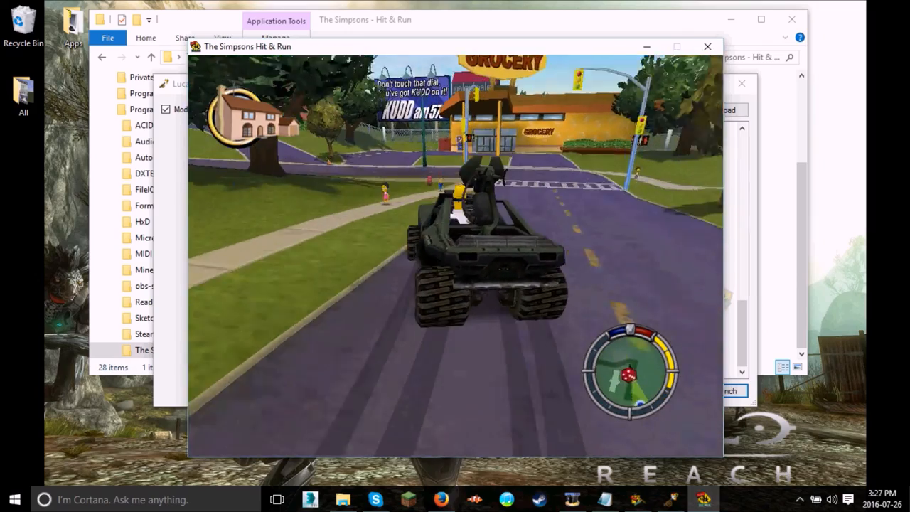
# - Crash the Warthog around the grass, sidewalk and church sign until it smokes and burns
pyautogui.press('a')
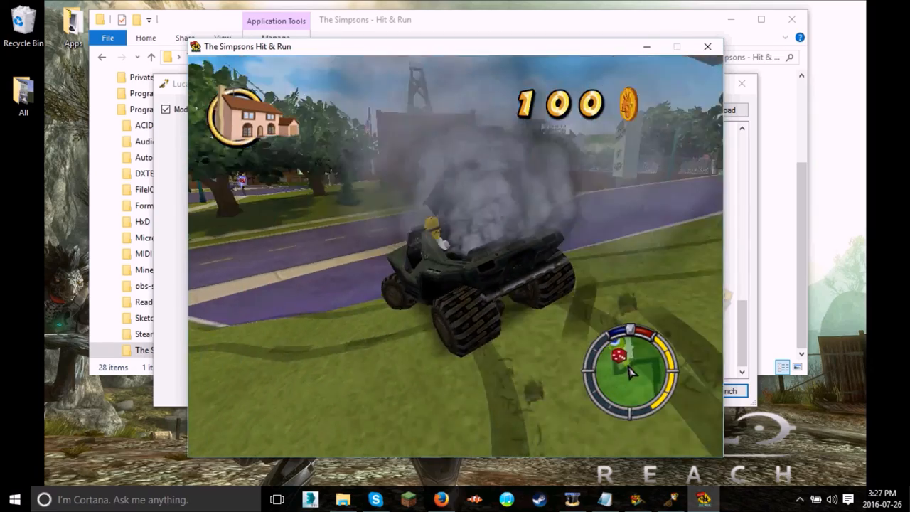
pyautogui.press('a')
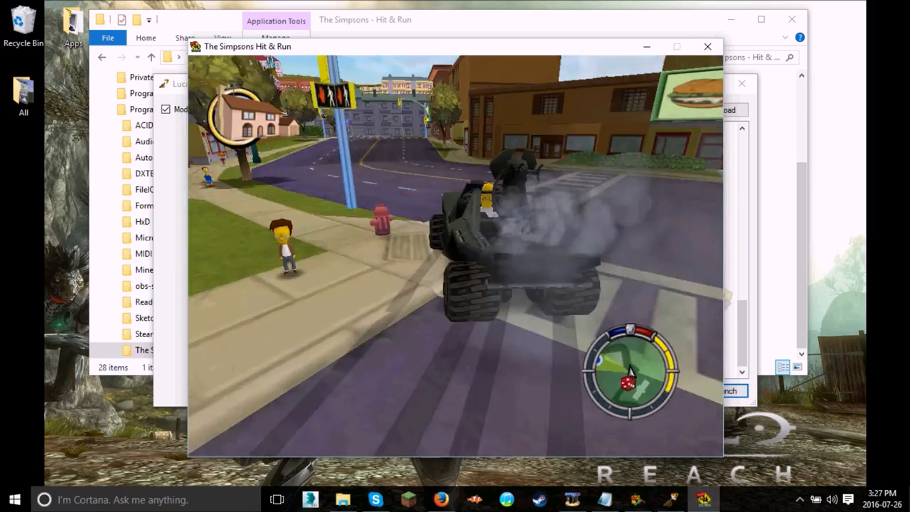
pyautogui.press('w')
pyautogui.press('a')
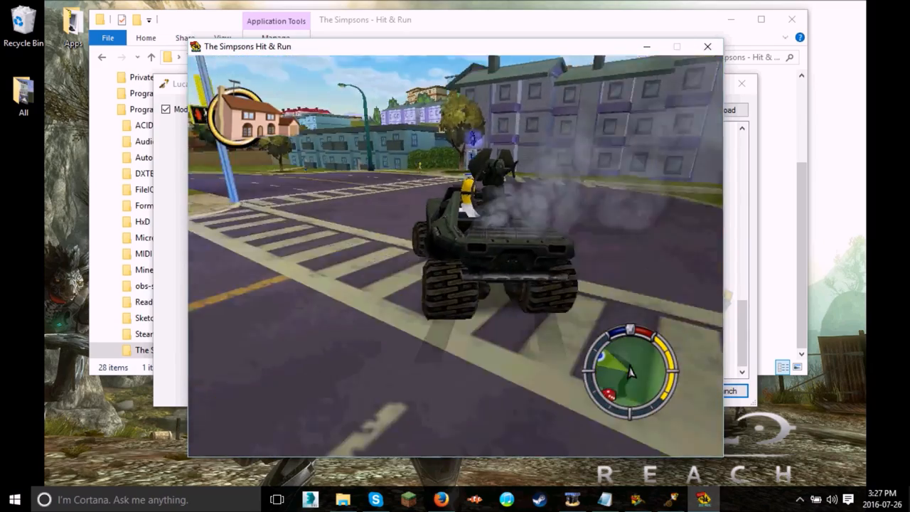
pyautogui.press('d')
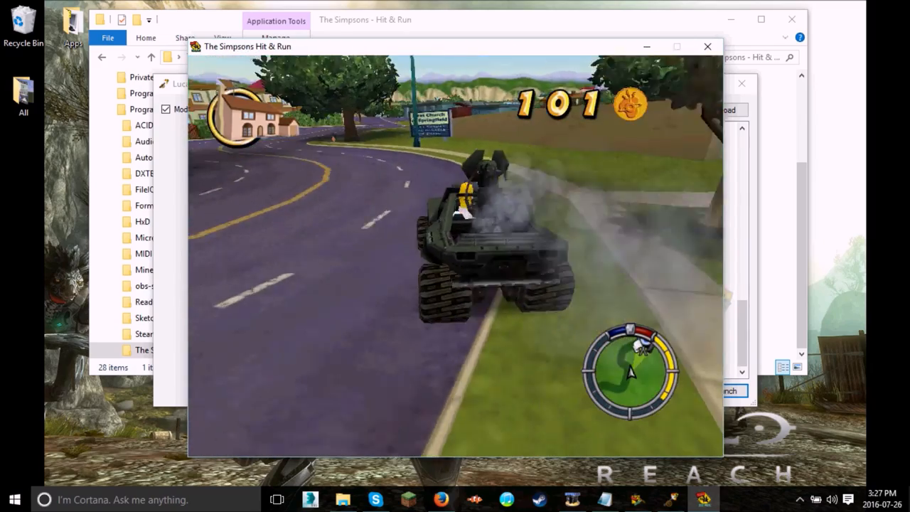
pyautogui.press('d')
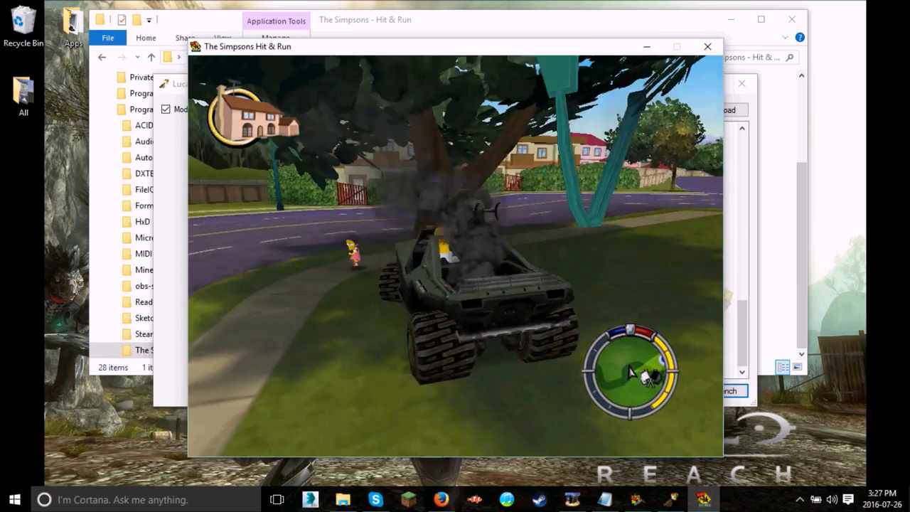
pyautogui.press('s')
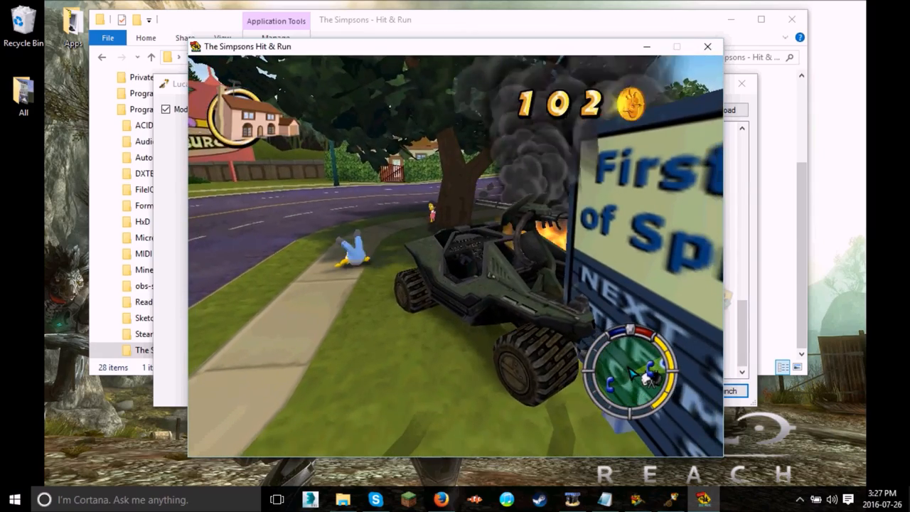
# - Flee the explosion, re-enter the wrecked shell, drive it onto the sidewalk and climb out
pyautogui.press('w')
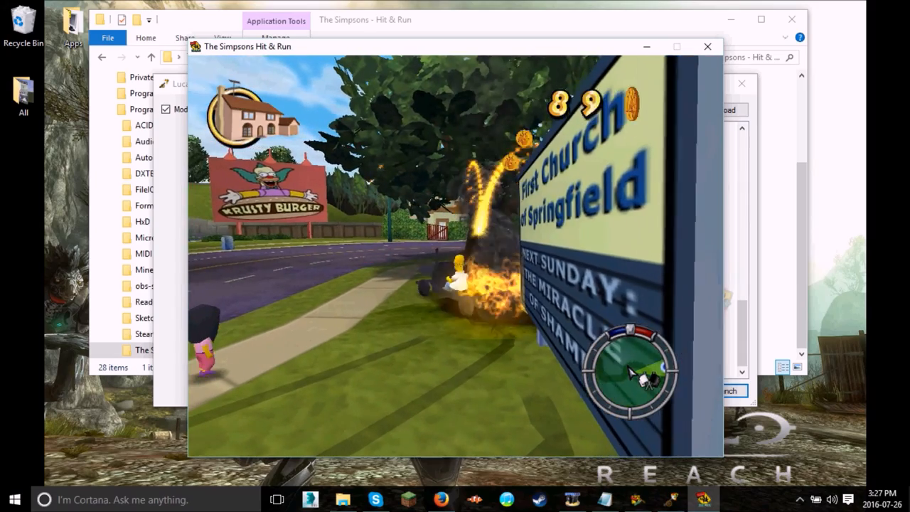
pyautogui.press('w')
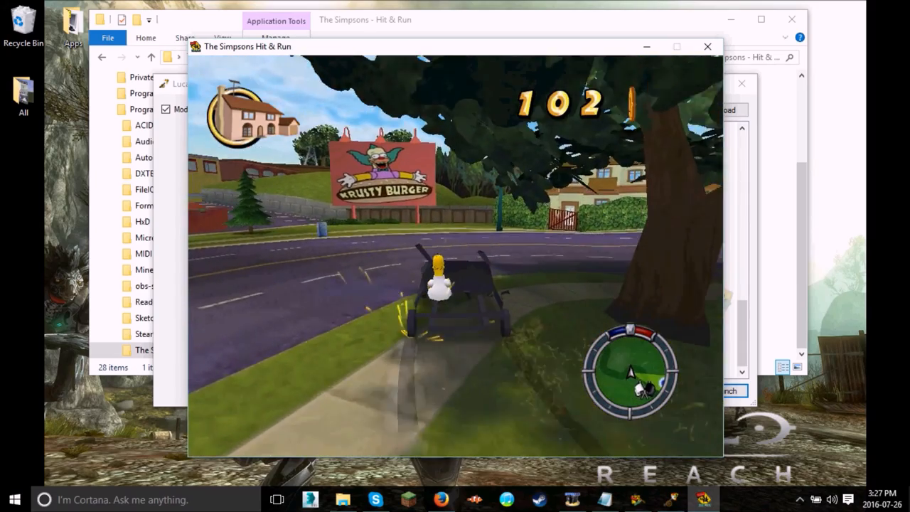
pyautogui.press('w')
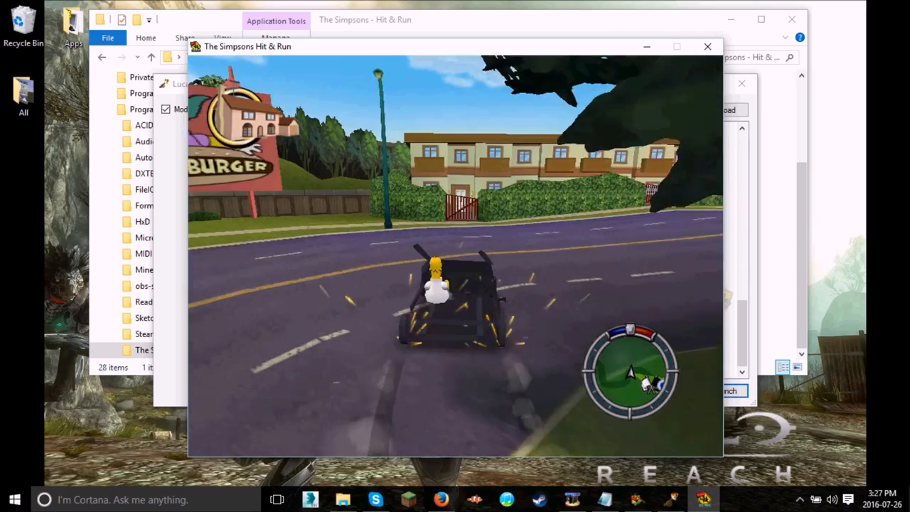
pyautogui.press('w')
pyautogui.press('w')
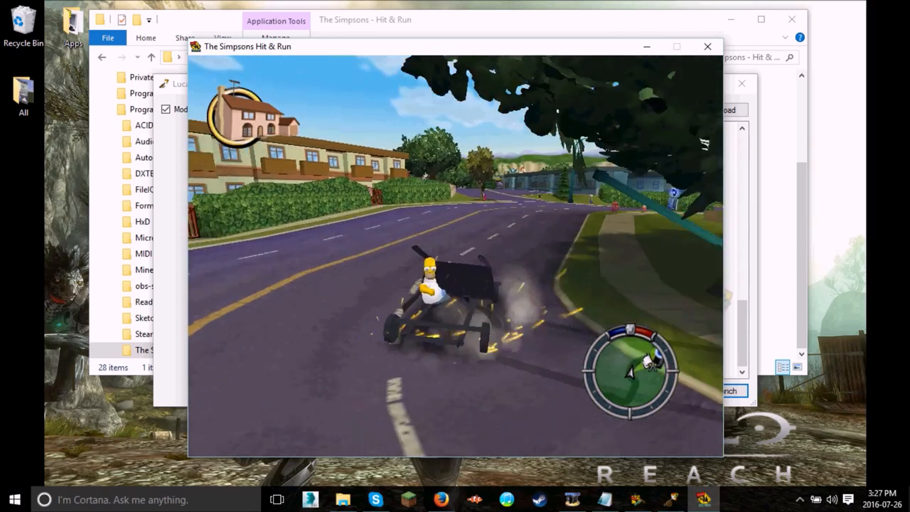
pyautogui.press('w')
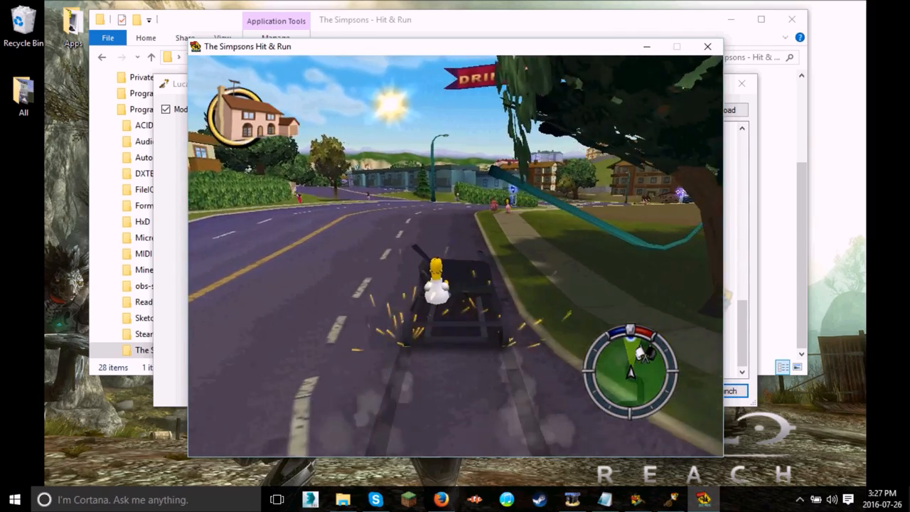
pyautogui.press('d')
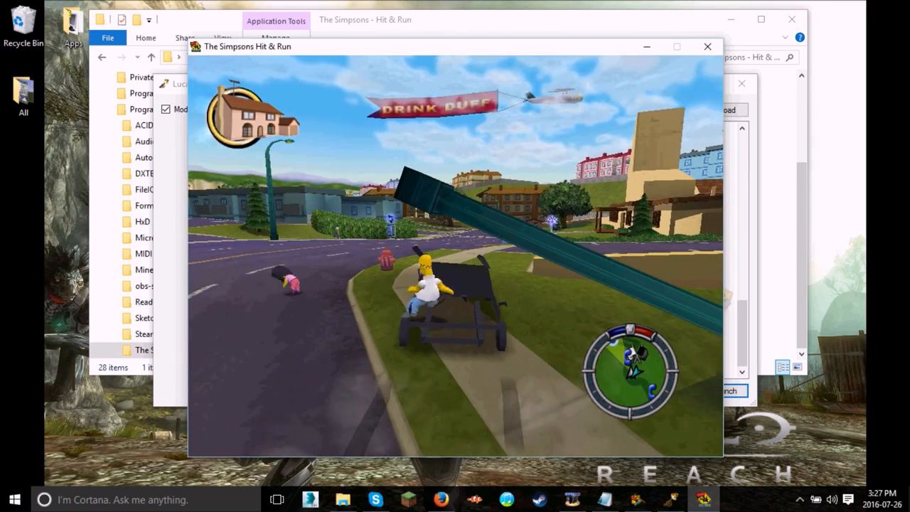
pyautogui.press('e')
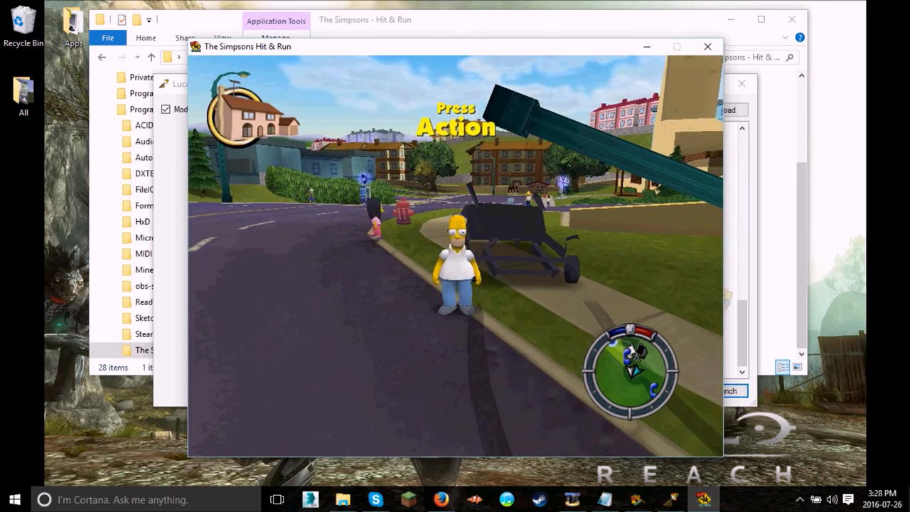